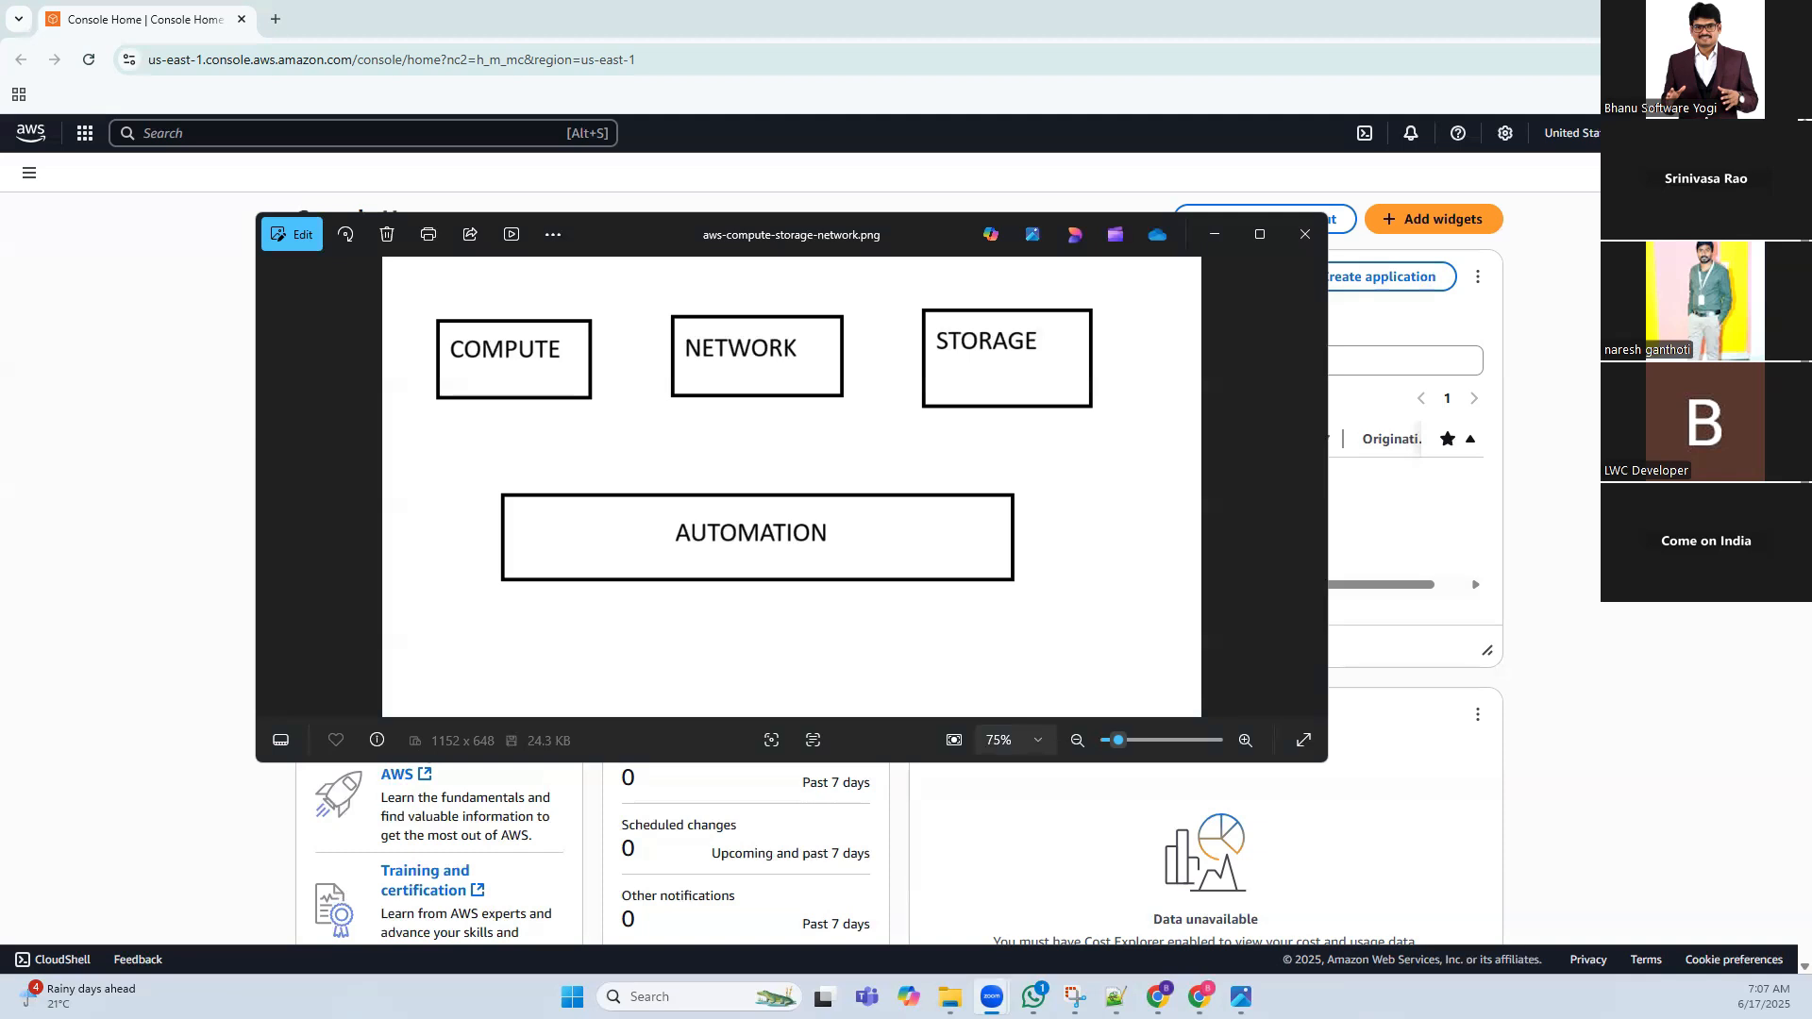
Open the Aurora and RDS service from the Database category of the AWS services list
left_click(170, 503)
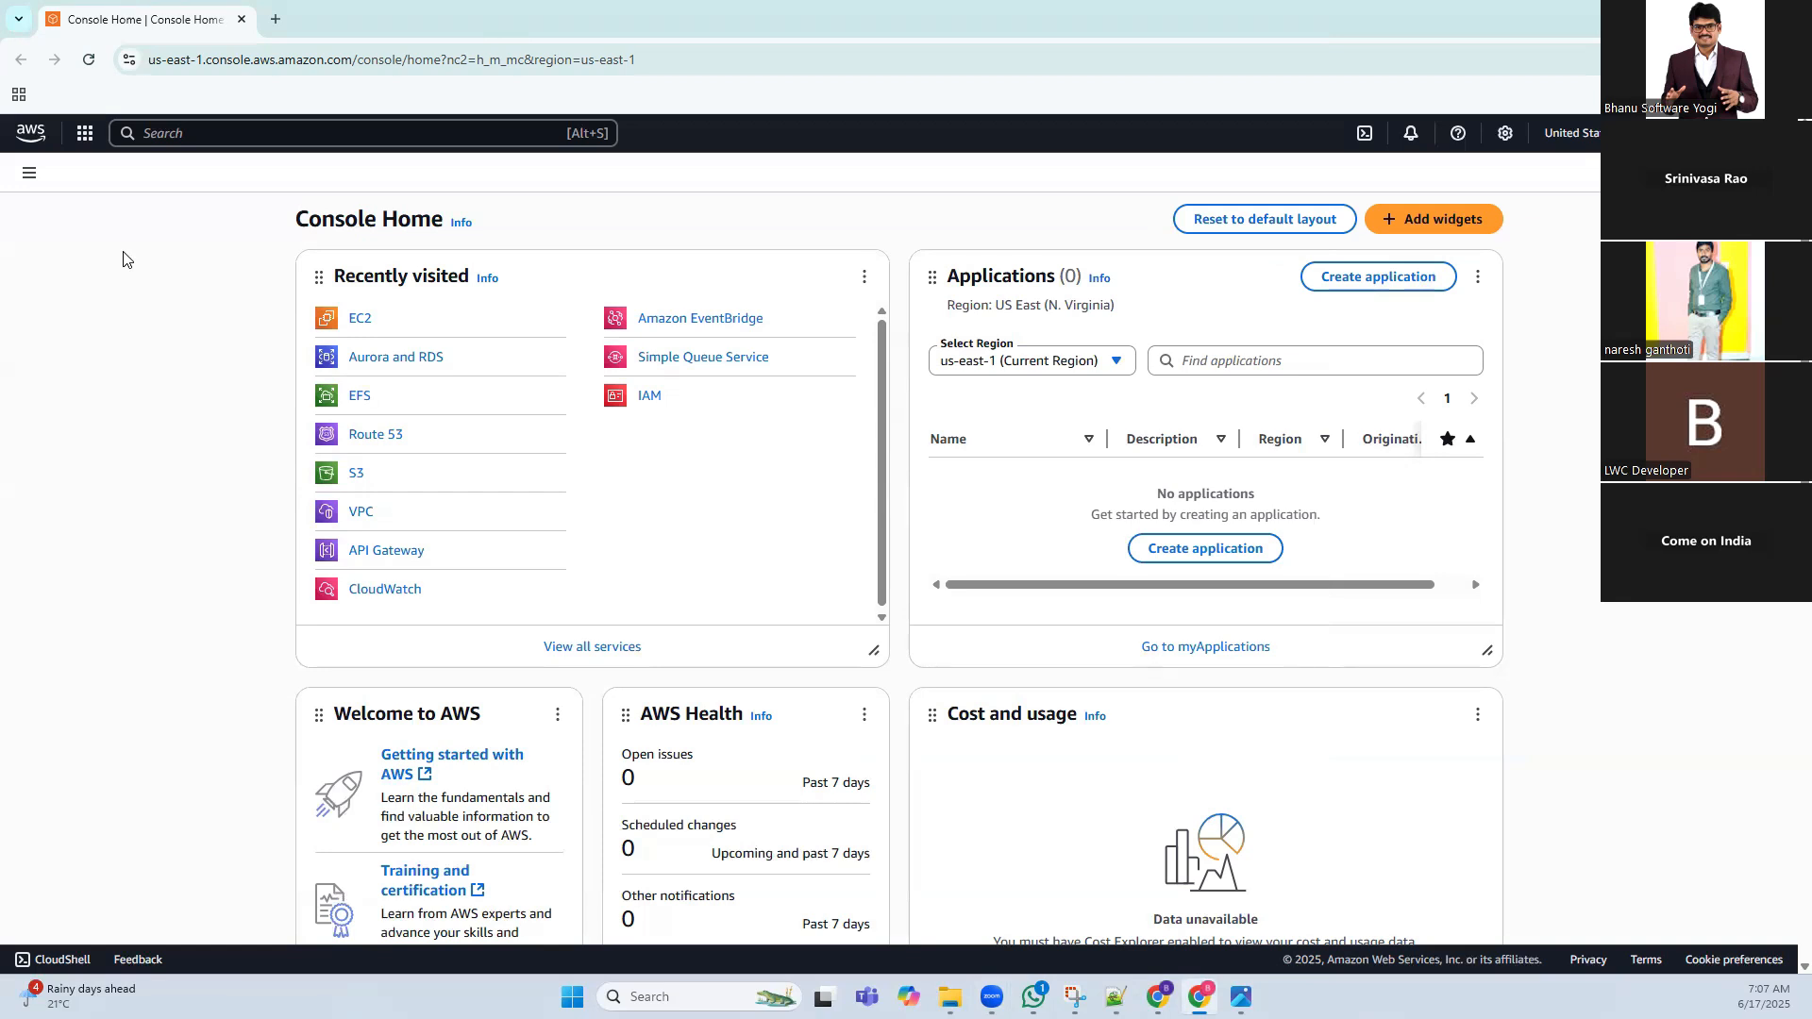
left_click(29, 134)
left_click(85, 133)
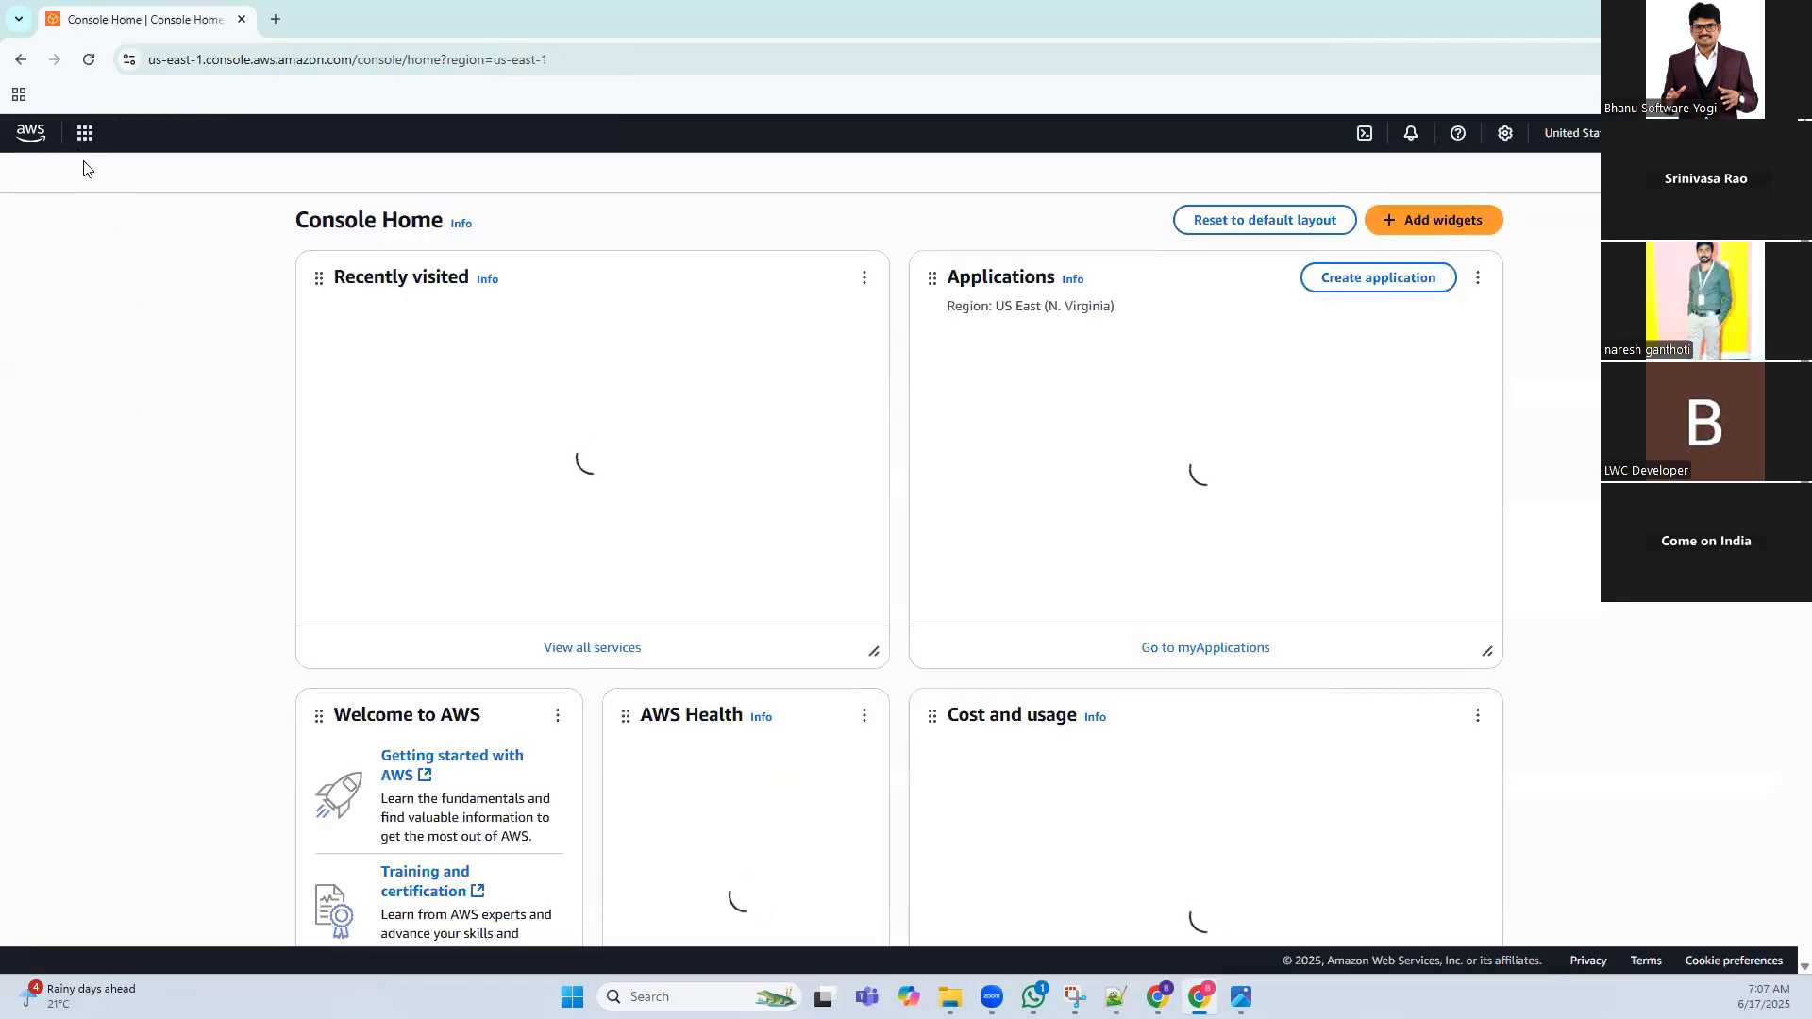
left_click(85, 134)
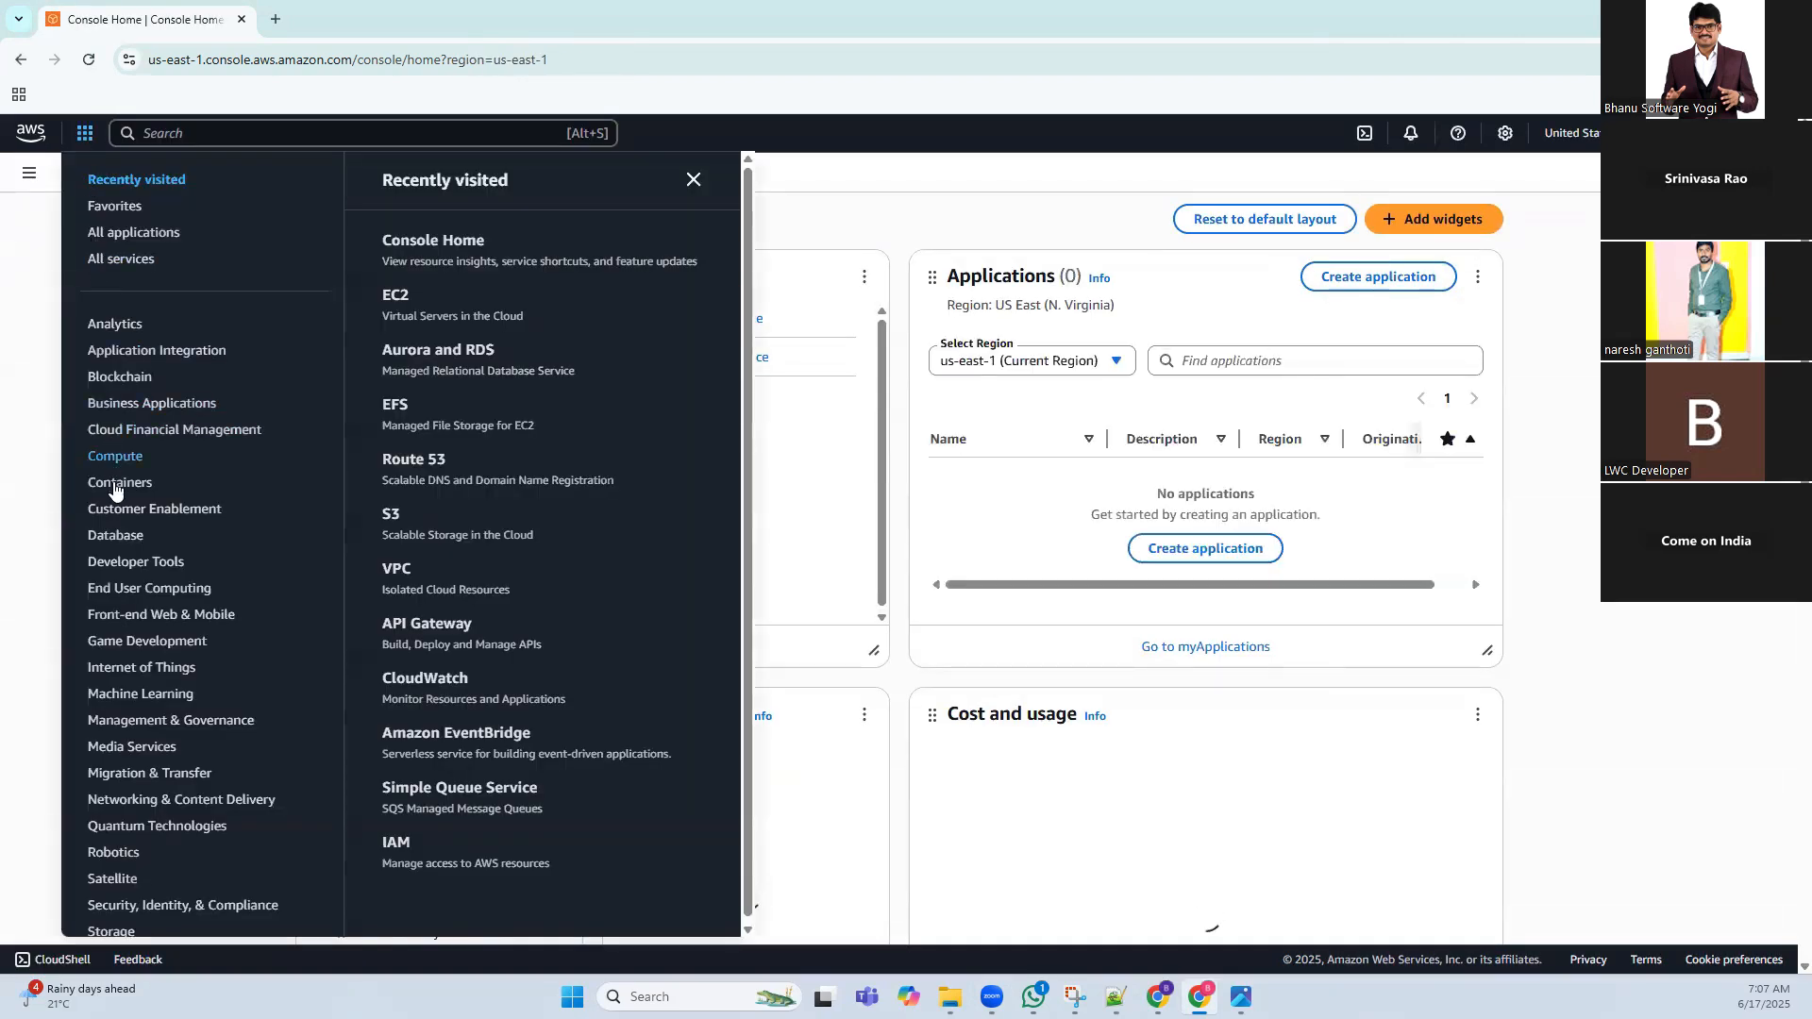
left_click(111, 535)
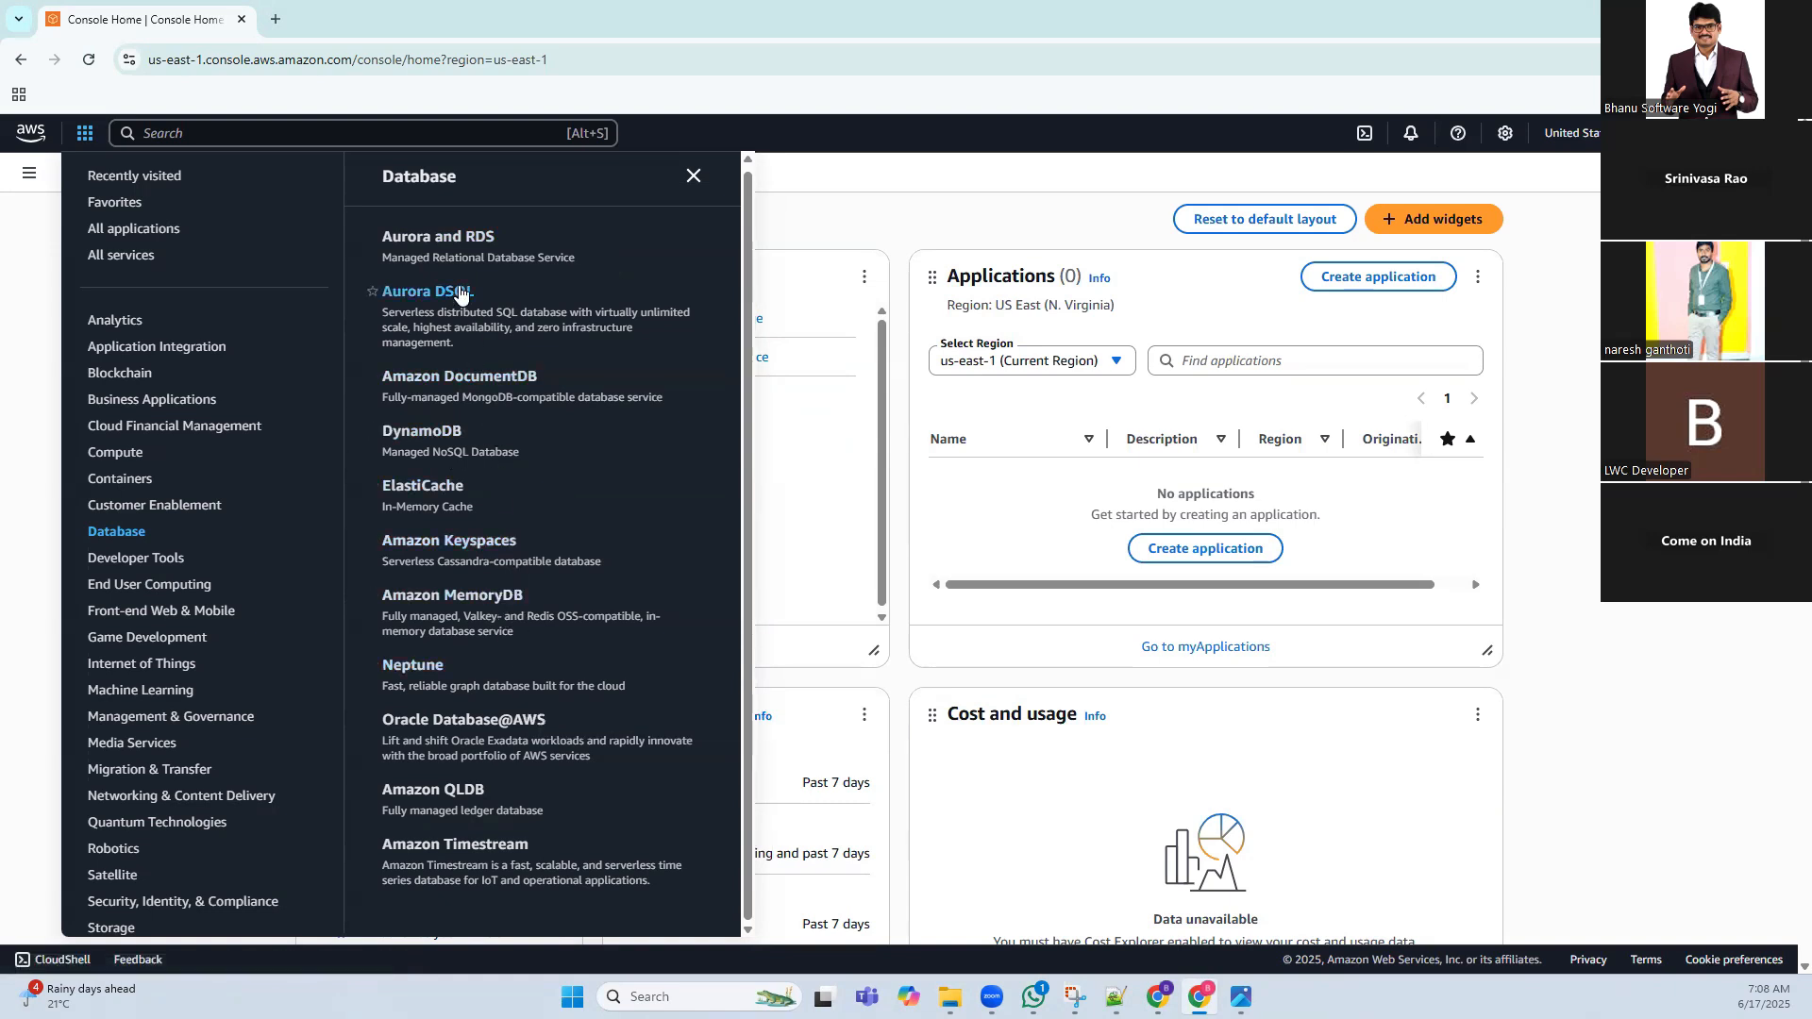
left_click(469, 244)
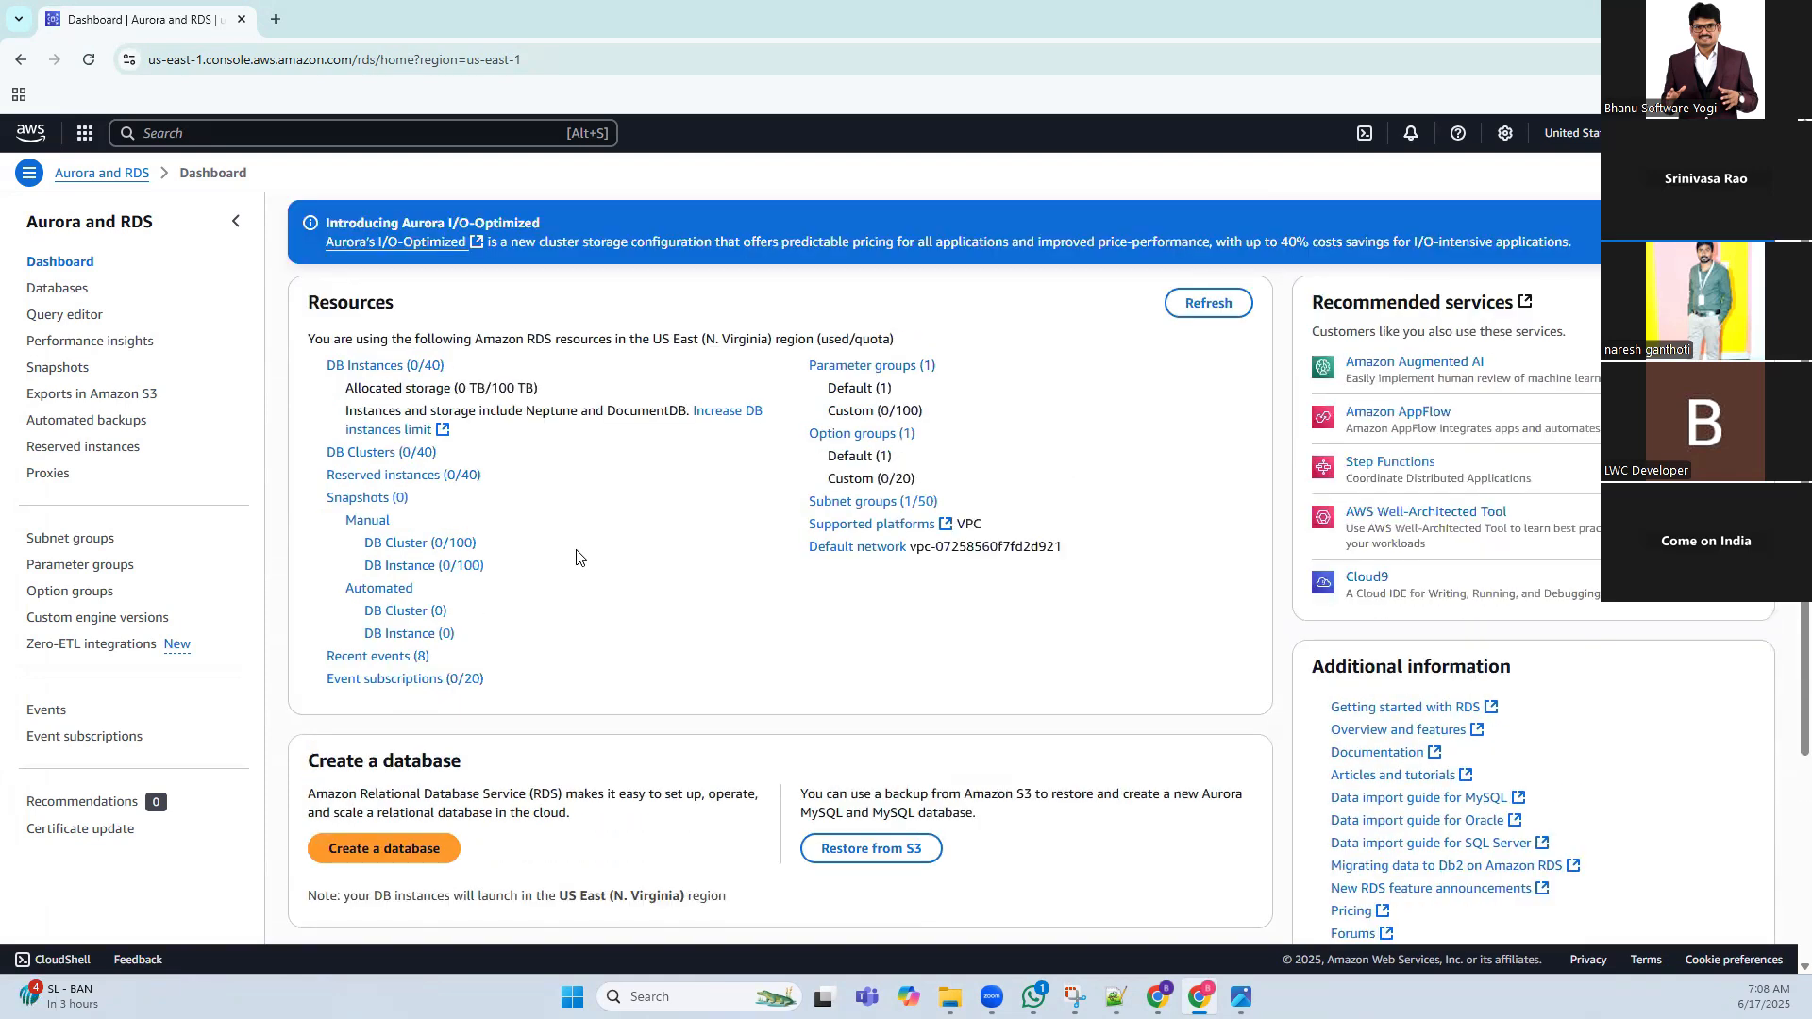
Start creating a new database with the Standard create method
left_click(380, 855)
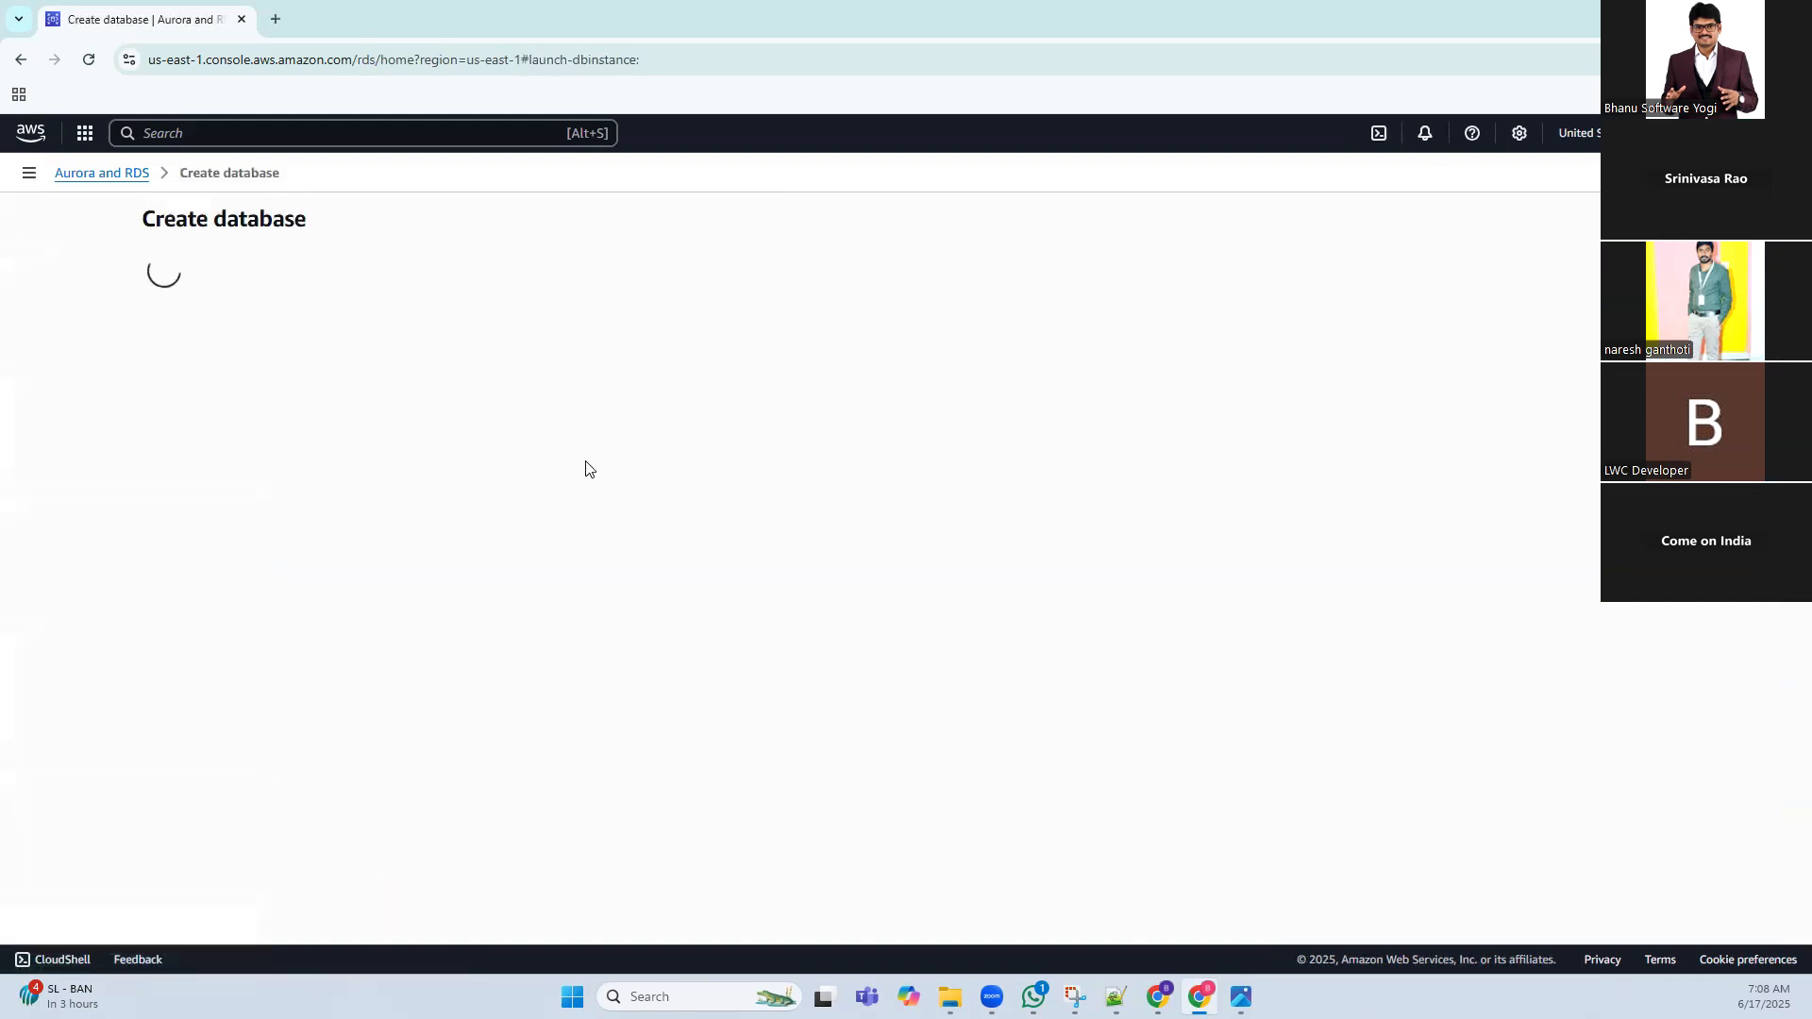
scroll(602, 424, "down", 2)
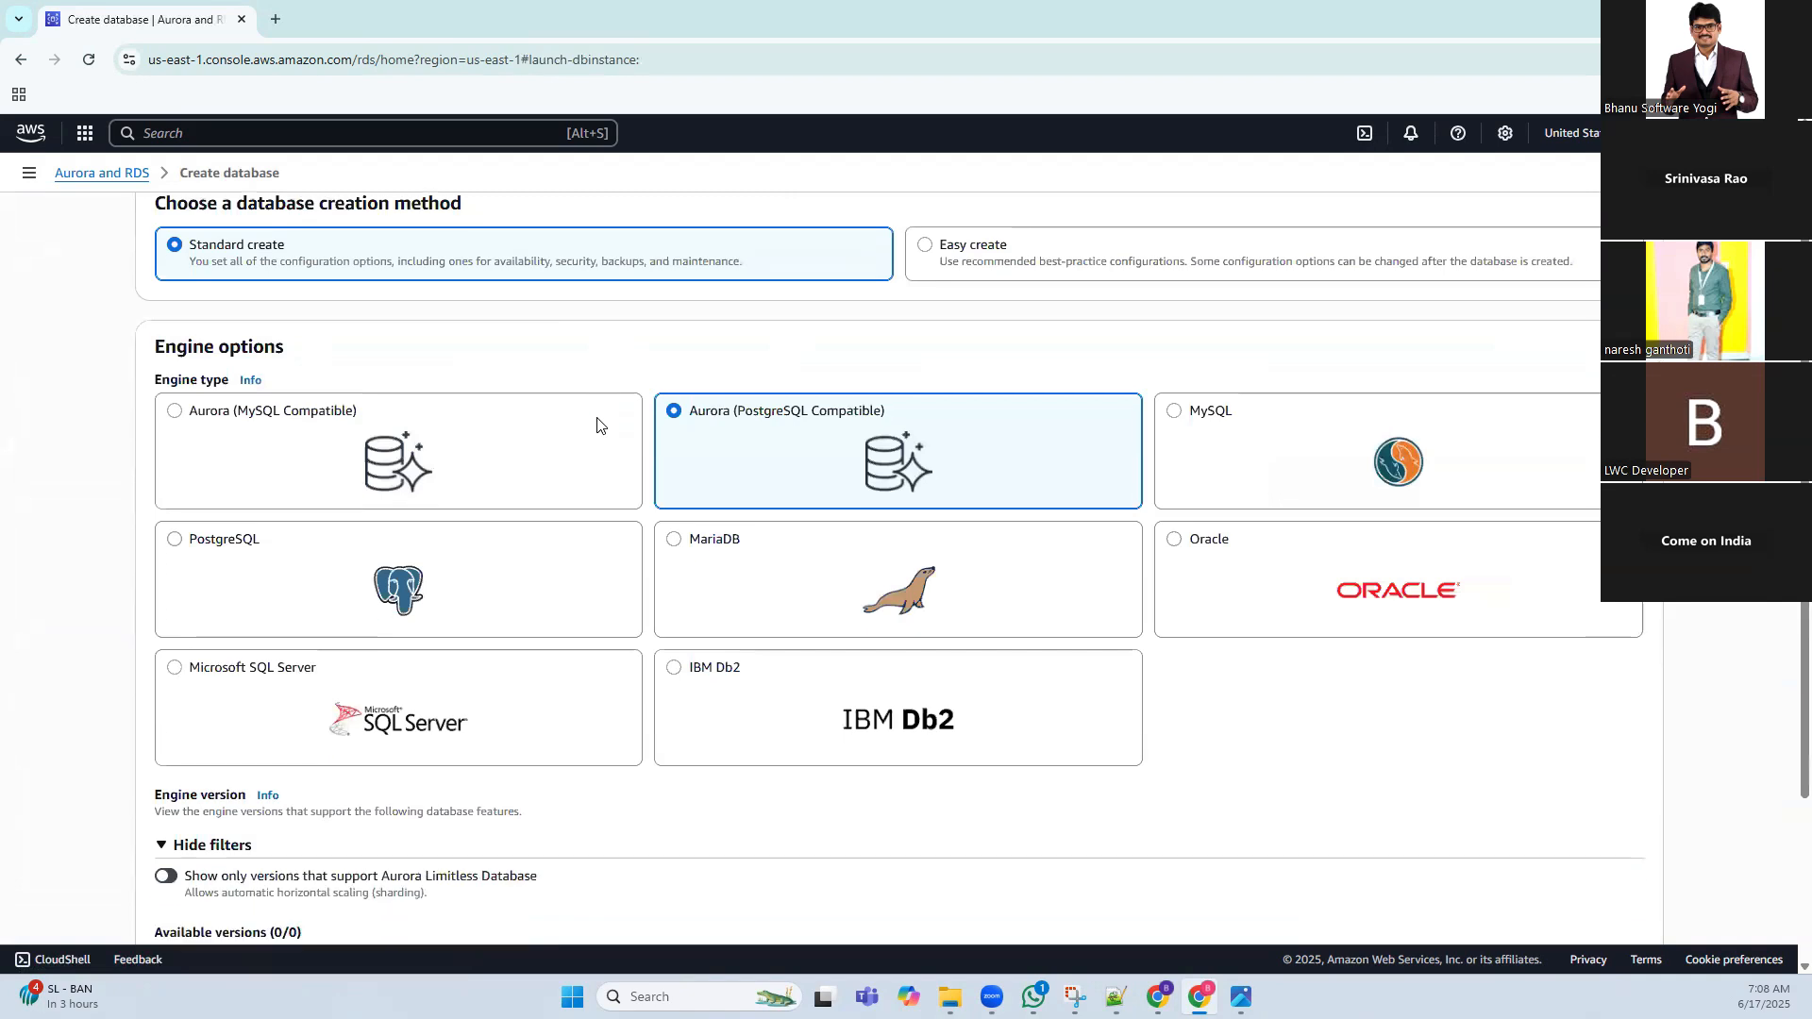
scroll(850, 613, "up", 2)
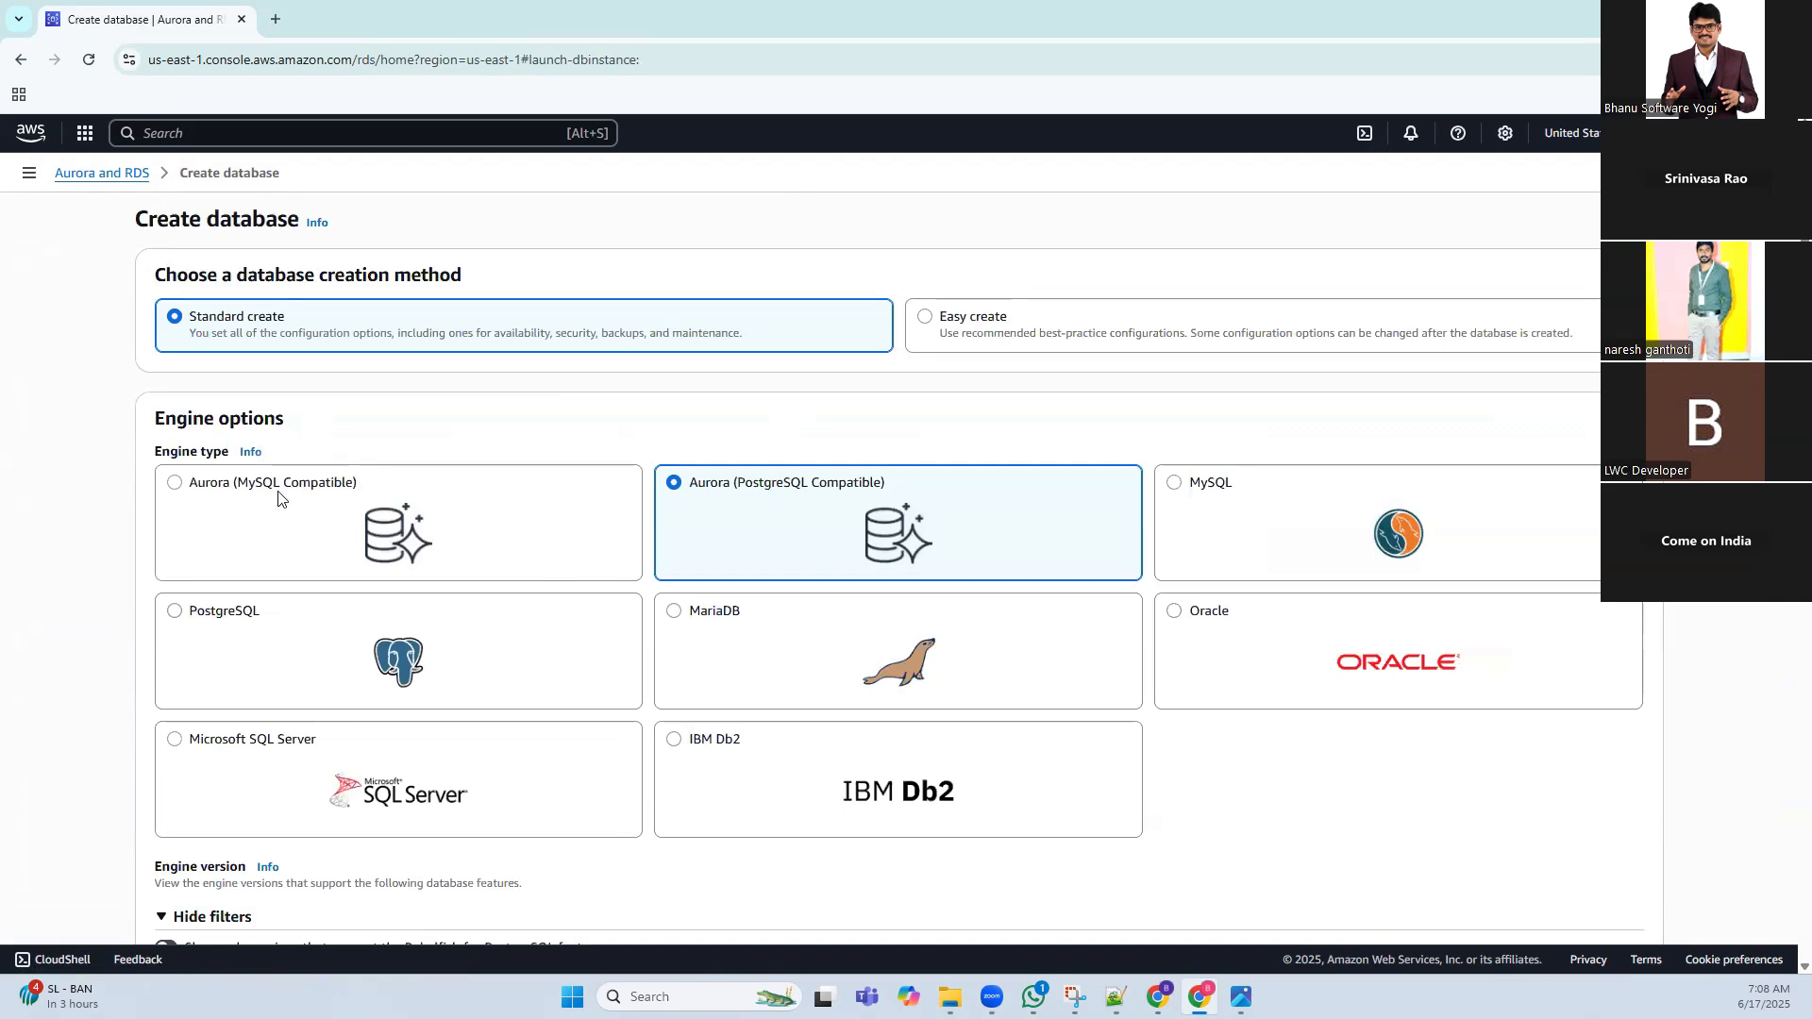
Try each engine type in turn, from Aurora (MySQL Compatible) through MySQL, PostgreSQL, MariaDB, Oracle and Microsoft SQL Server to IBM Db2
left_click(198, 491)
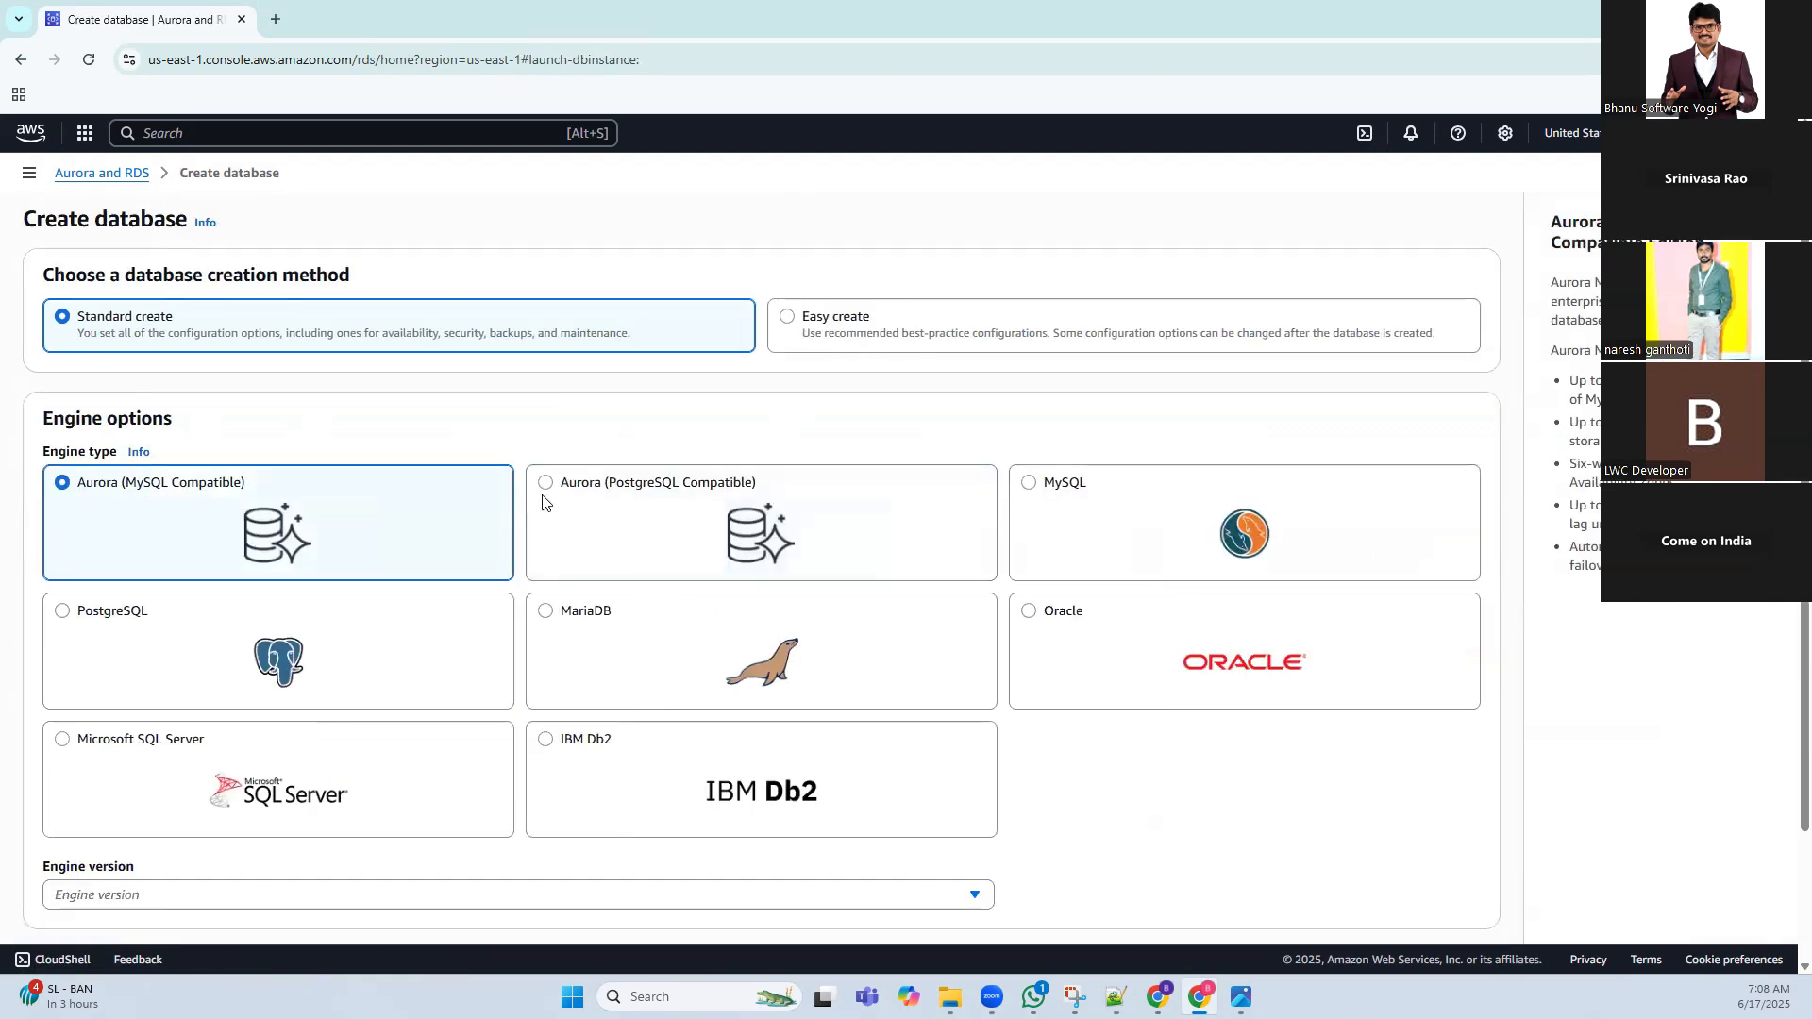
left_click(608, 491)
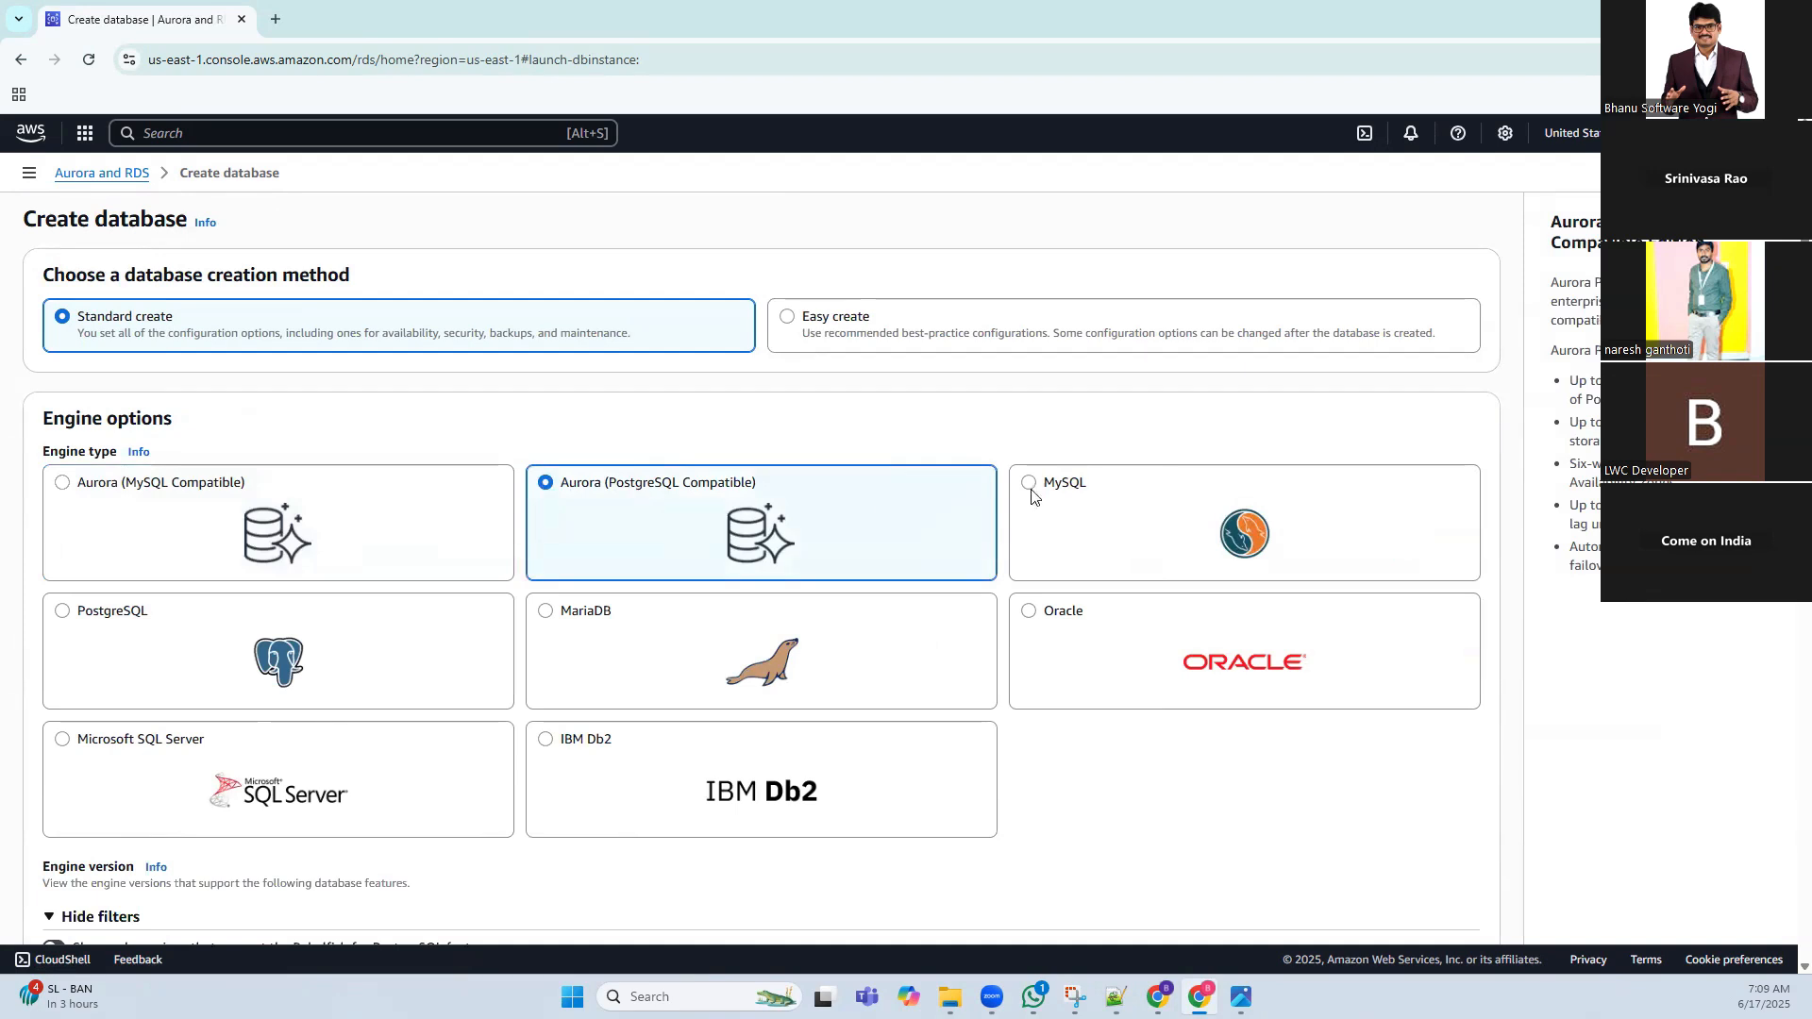
left_click(1084, 487)
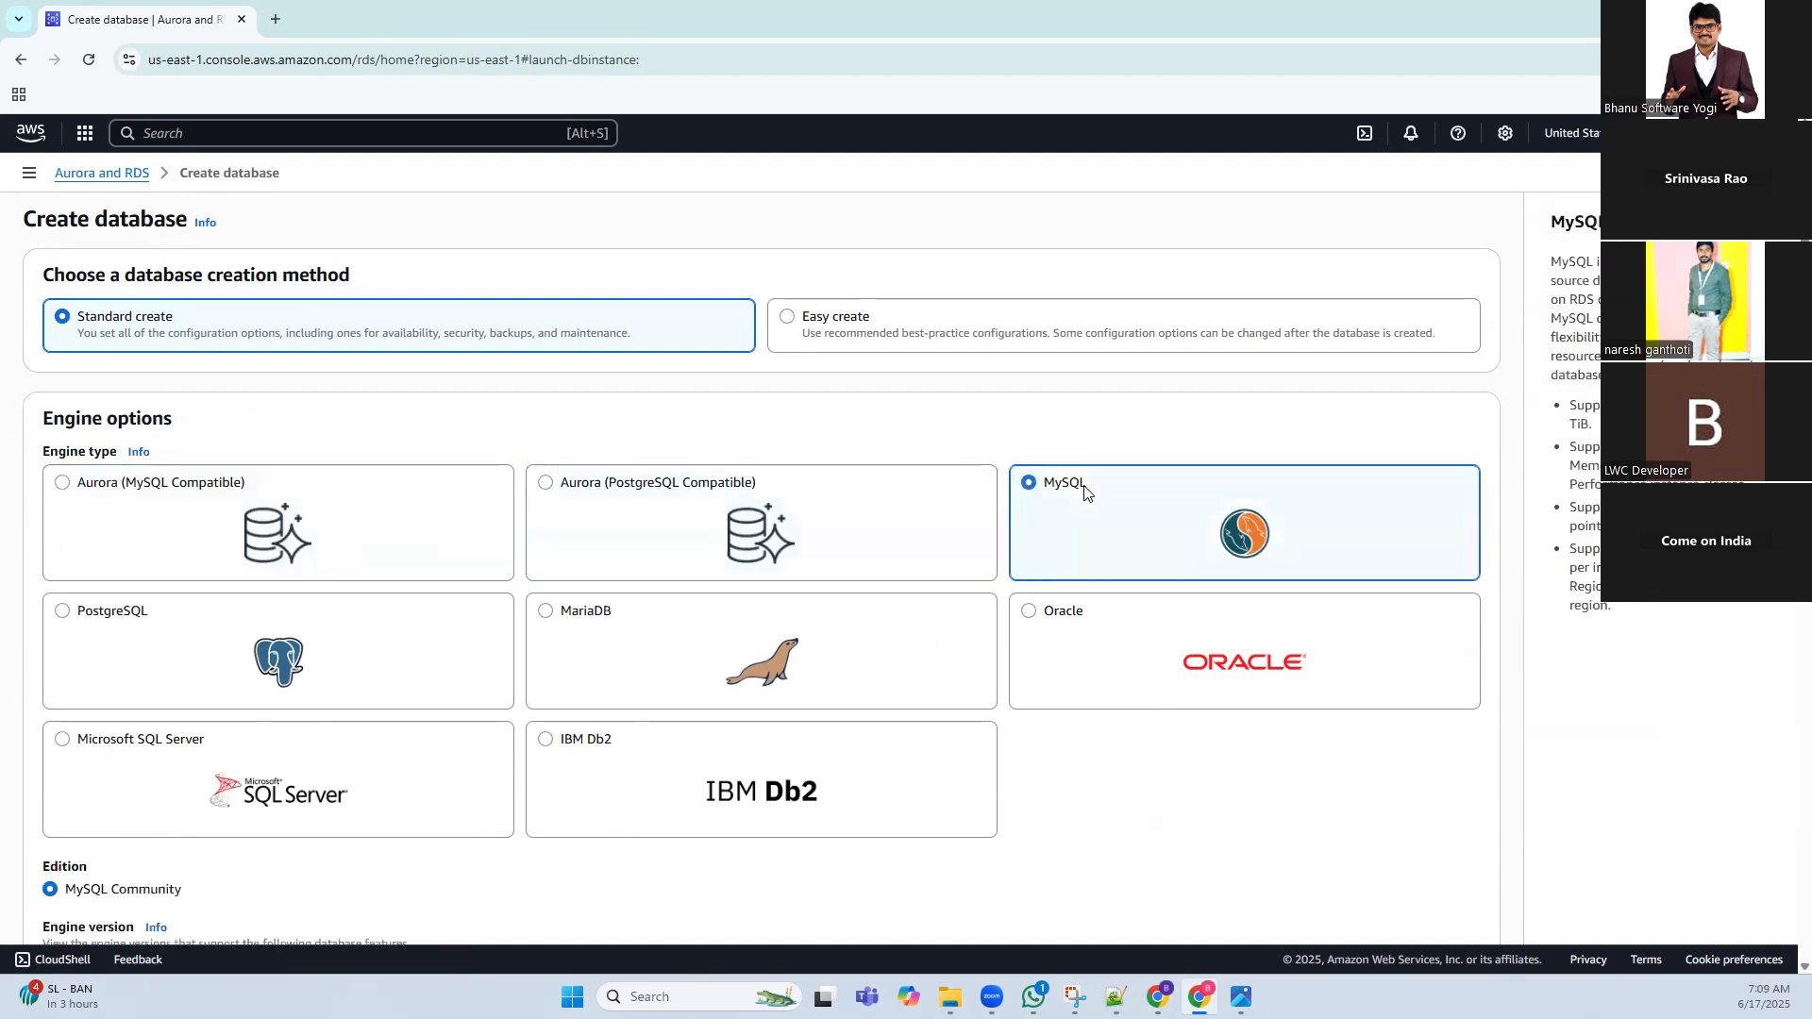
left_click(130, 625)
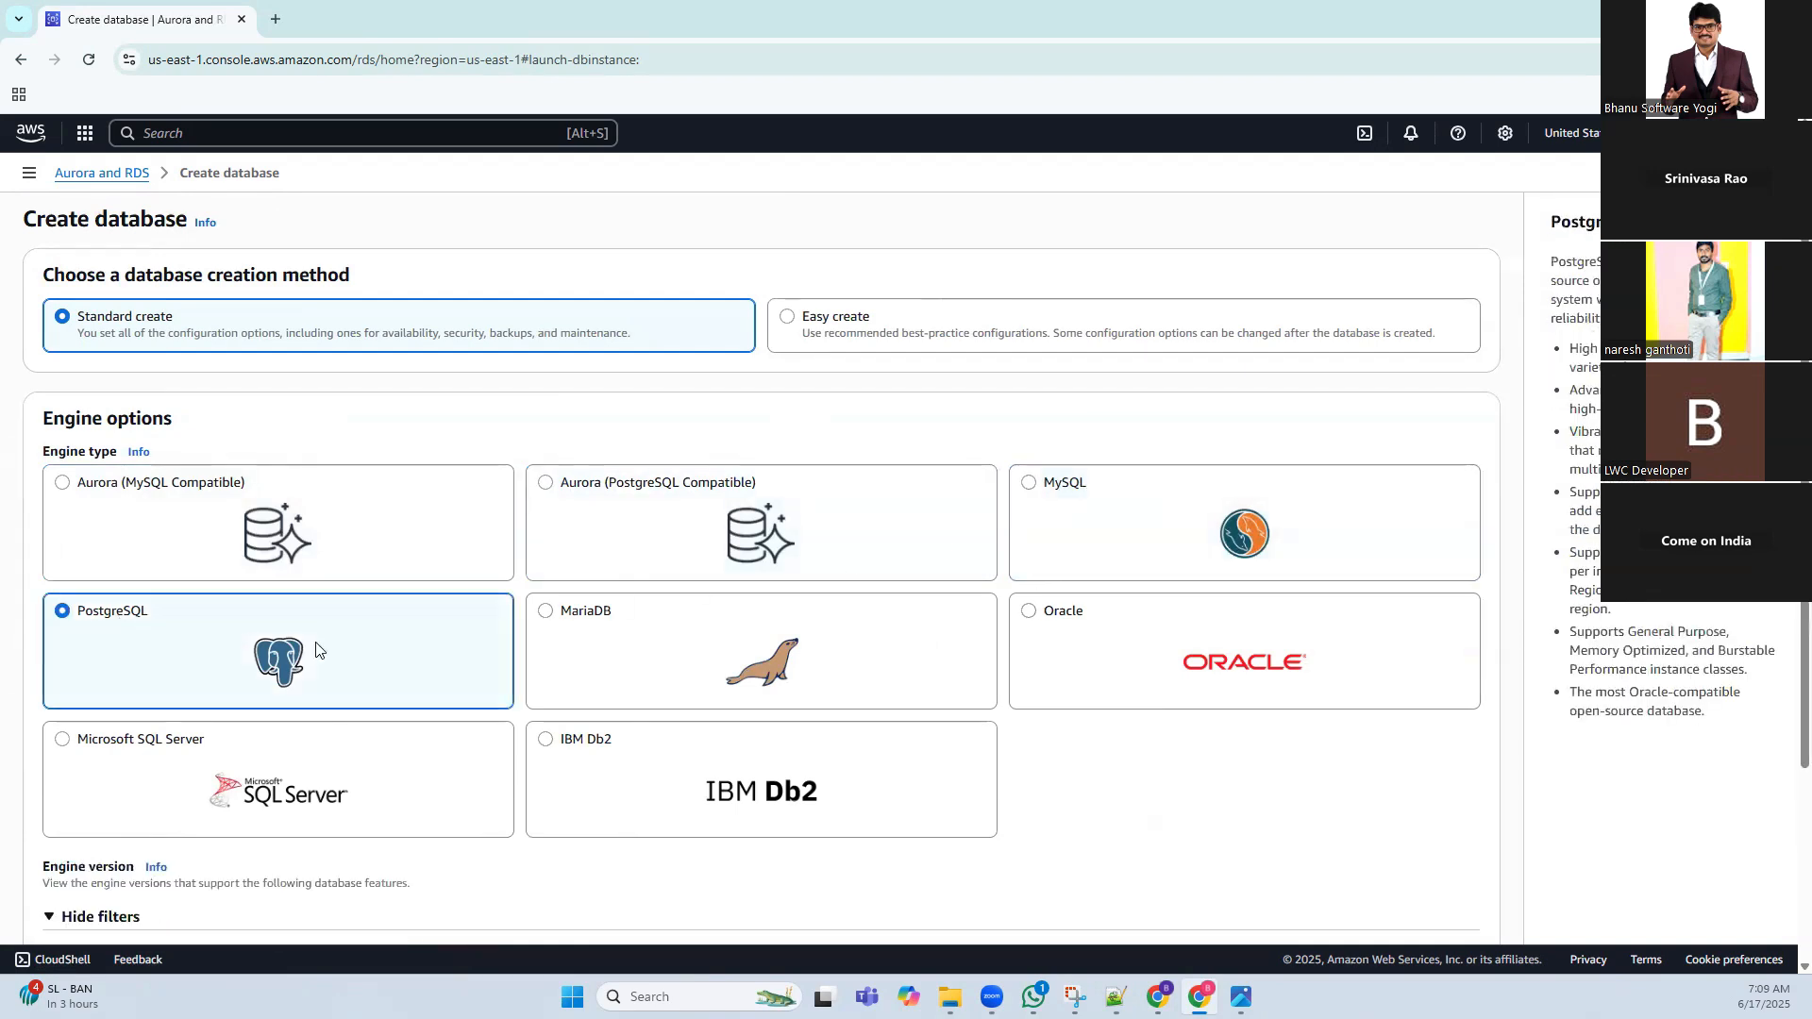
left_click(648, 650)
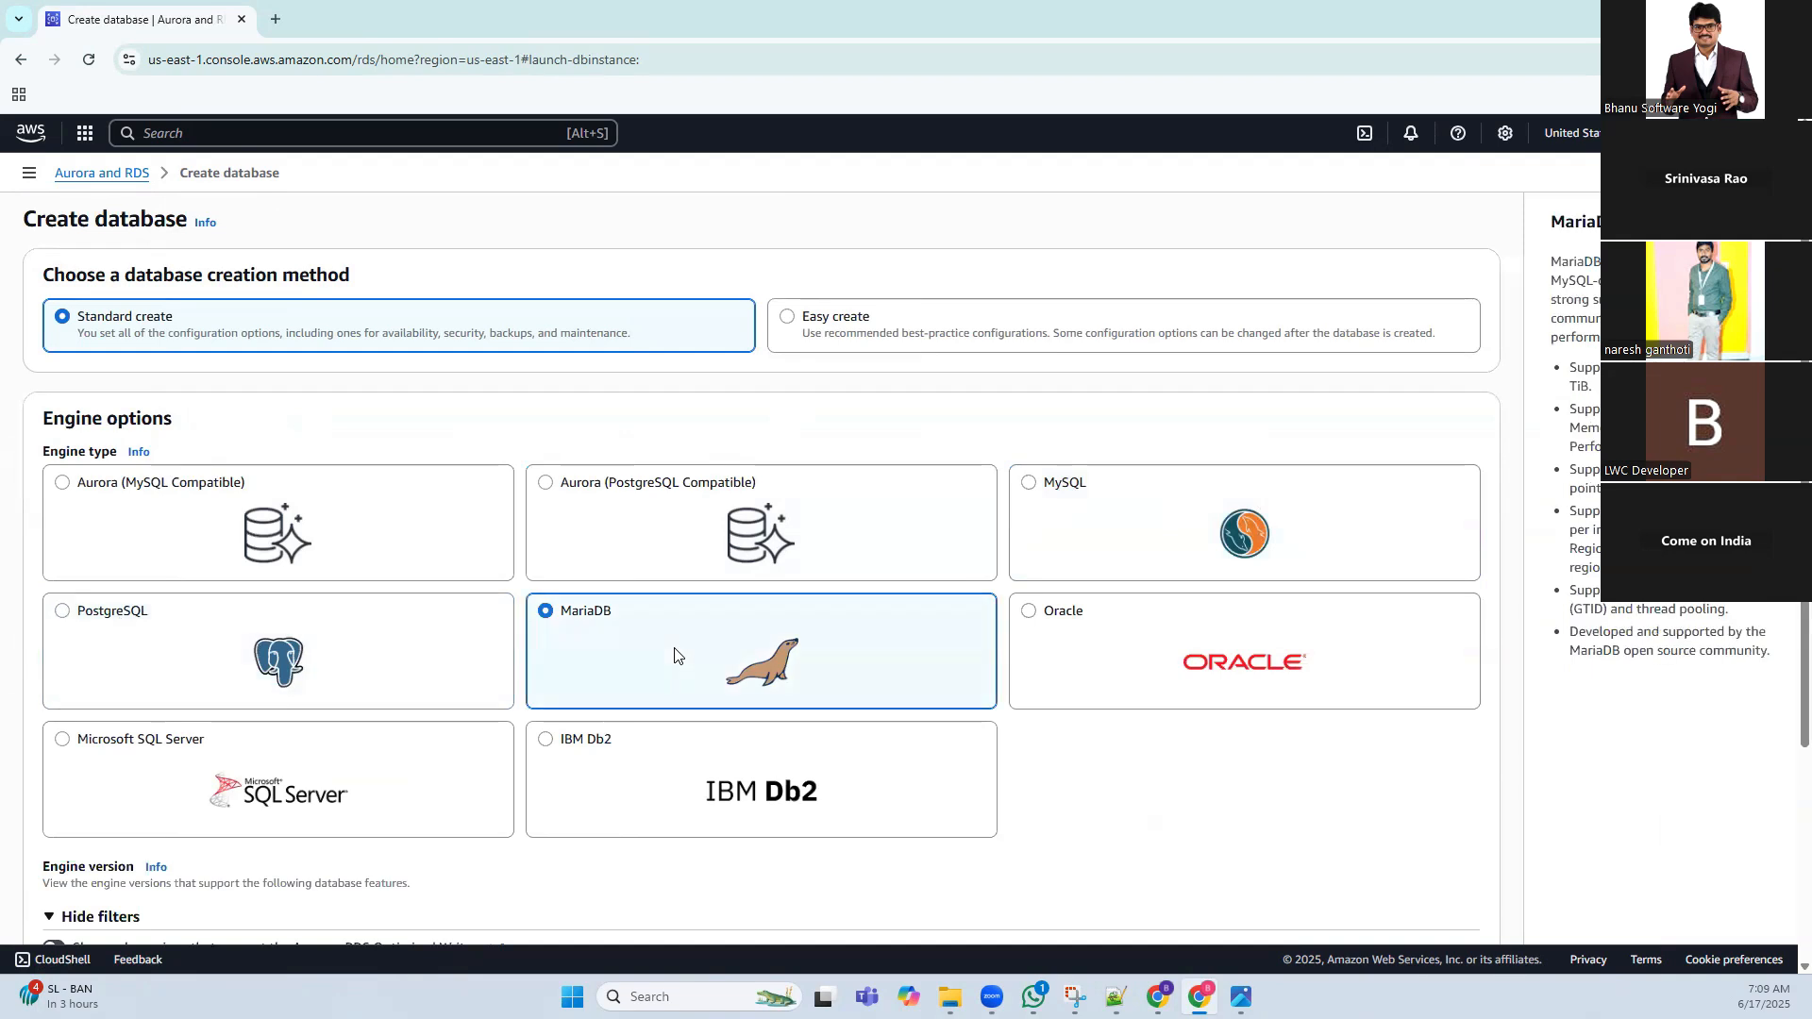
left_click(1123, 637)
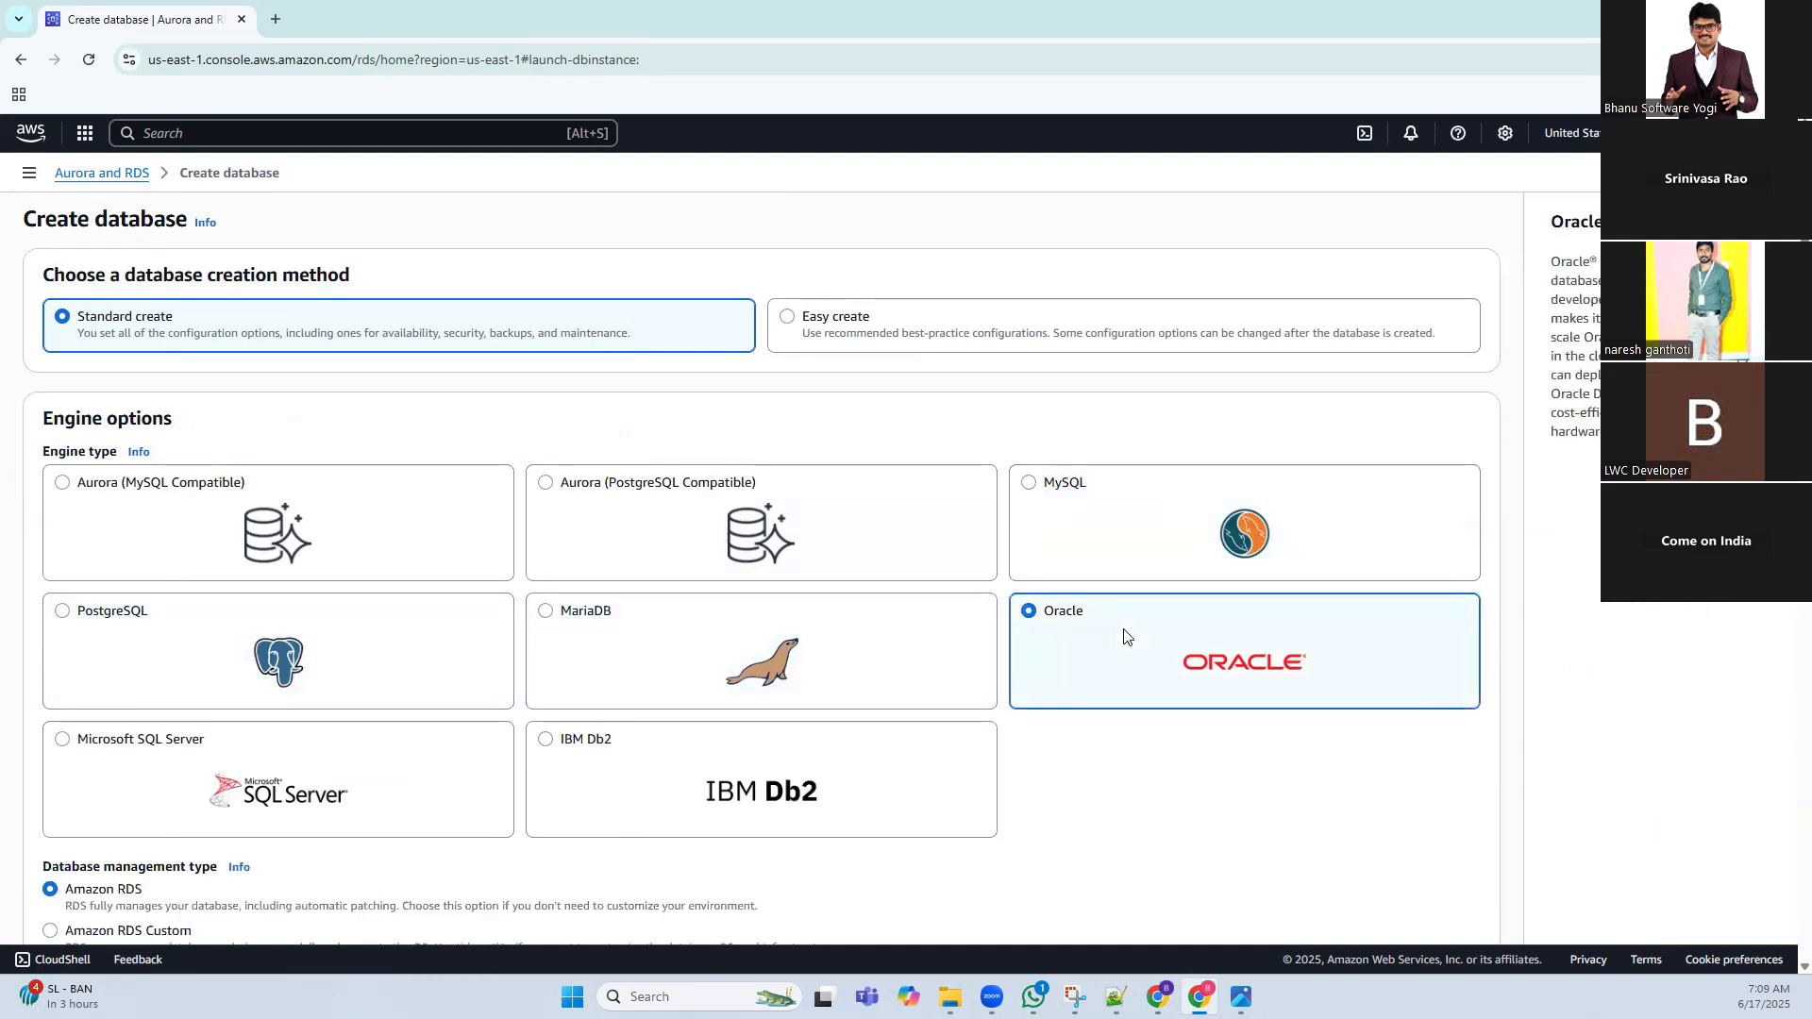
left_click(168, 771)
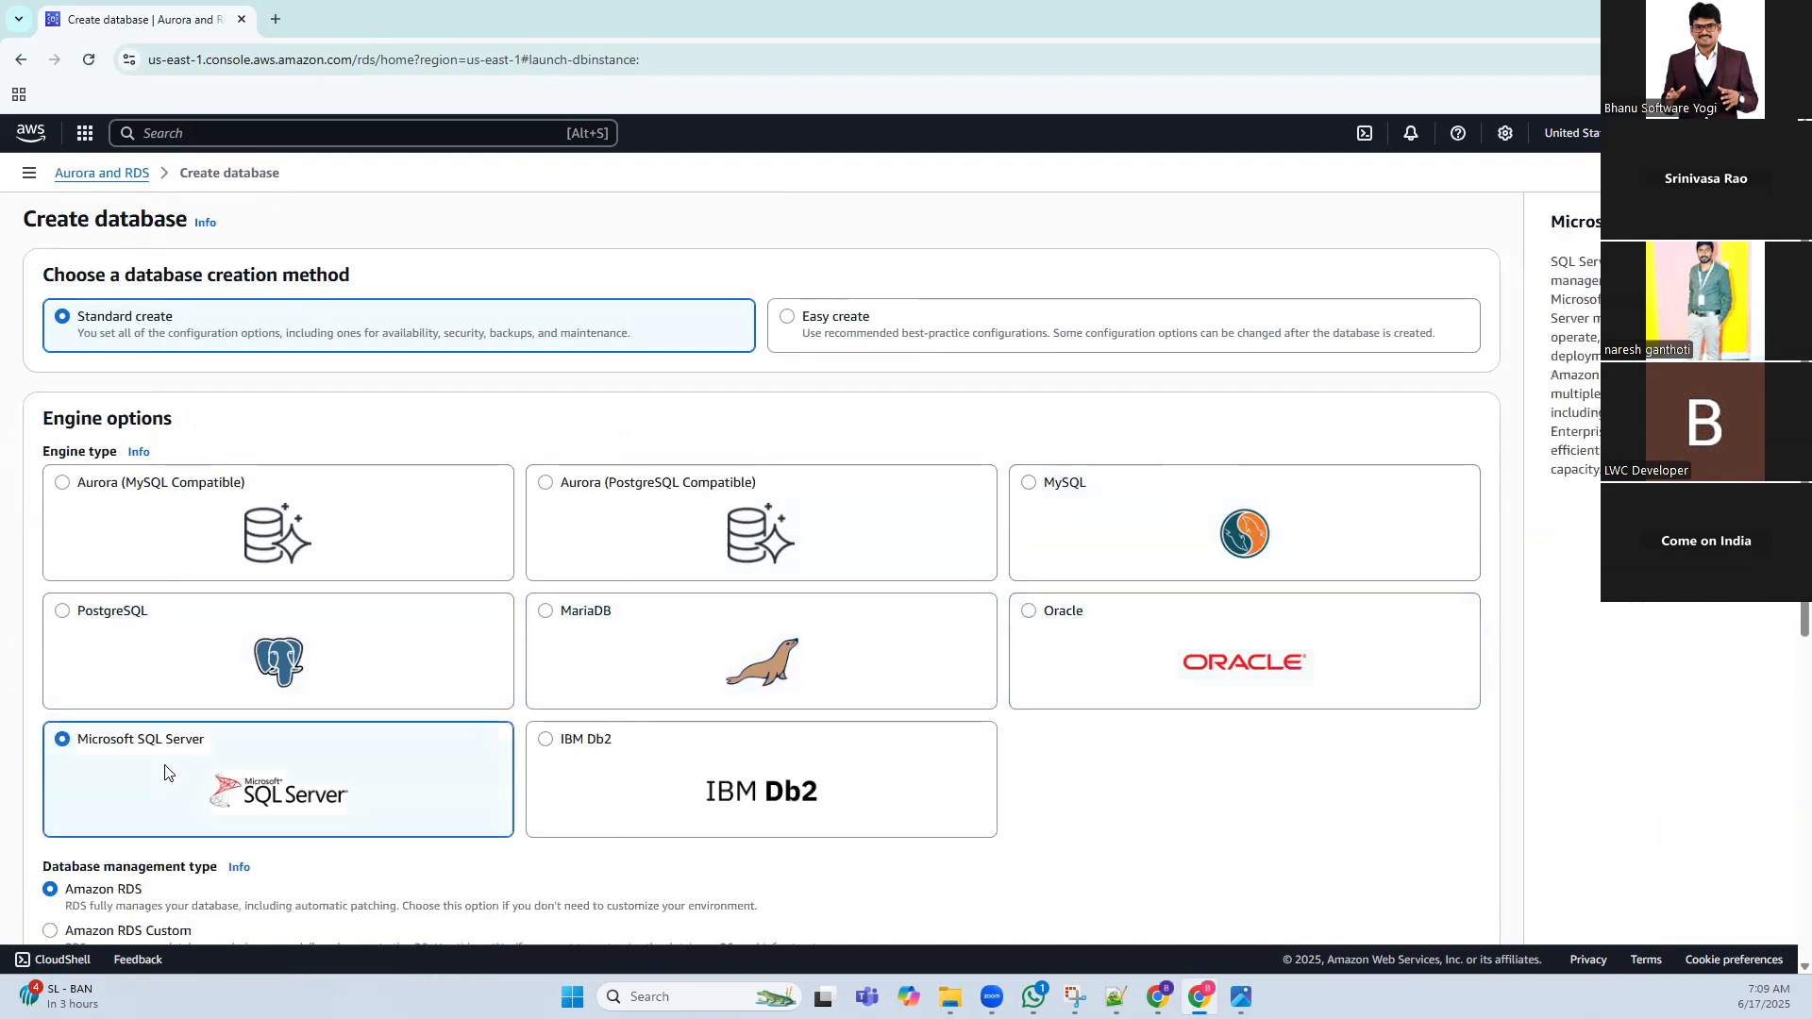
left_click(649, 770)
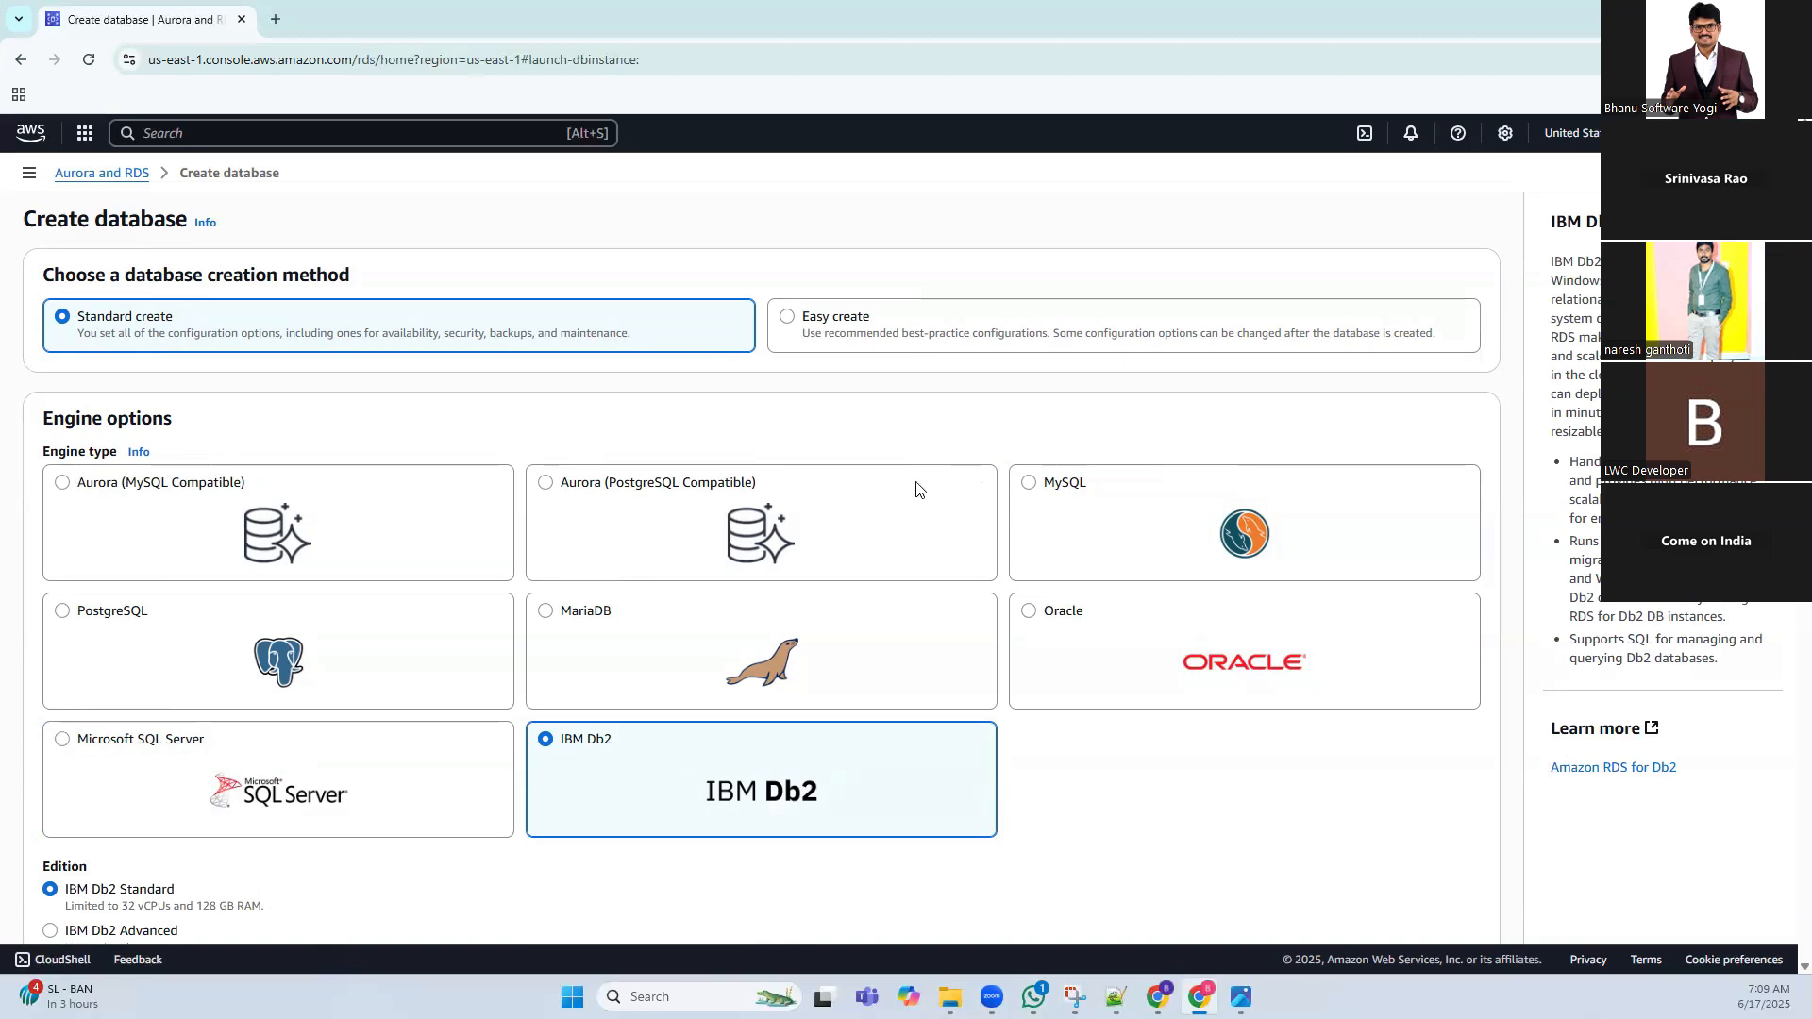
Choose MySQL as the engine type and review its edition, engine version and template options
left_click(1036, 485)
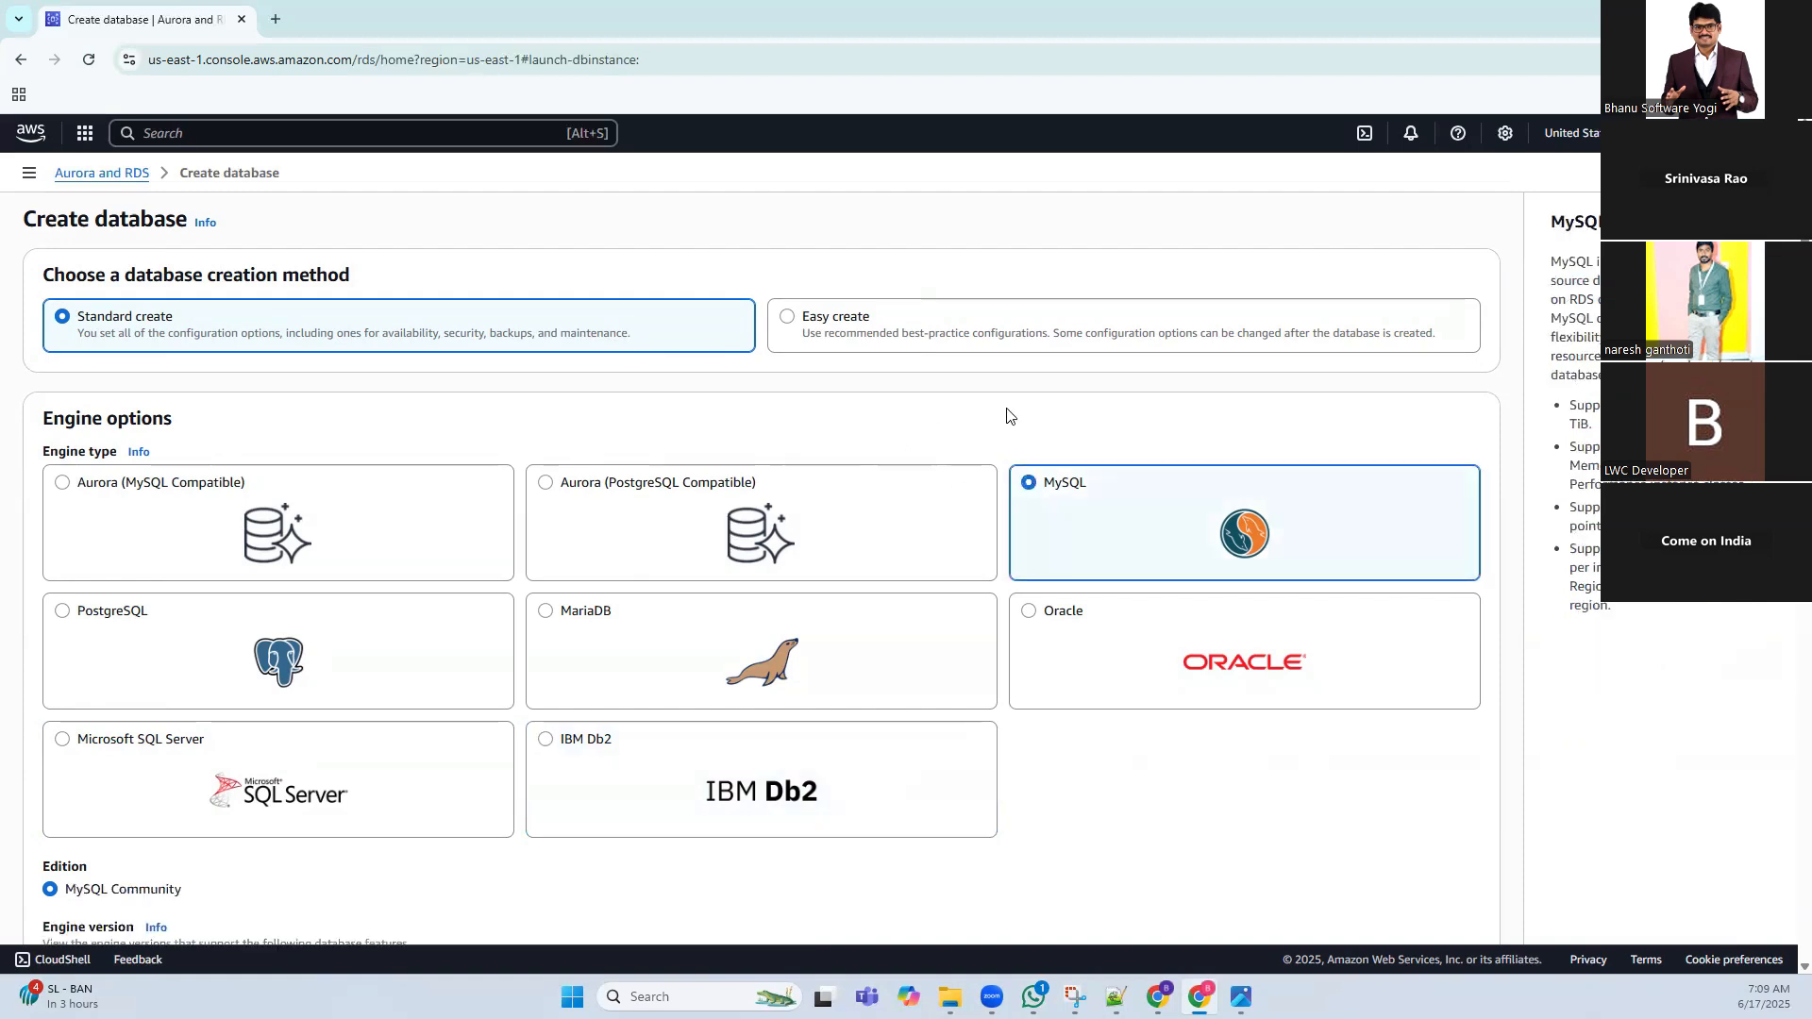
scroll(1033, 453, "down", 4)
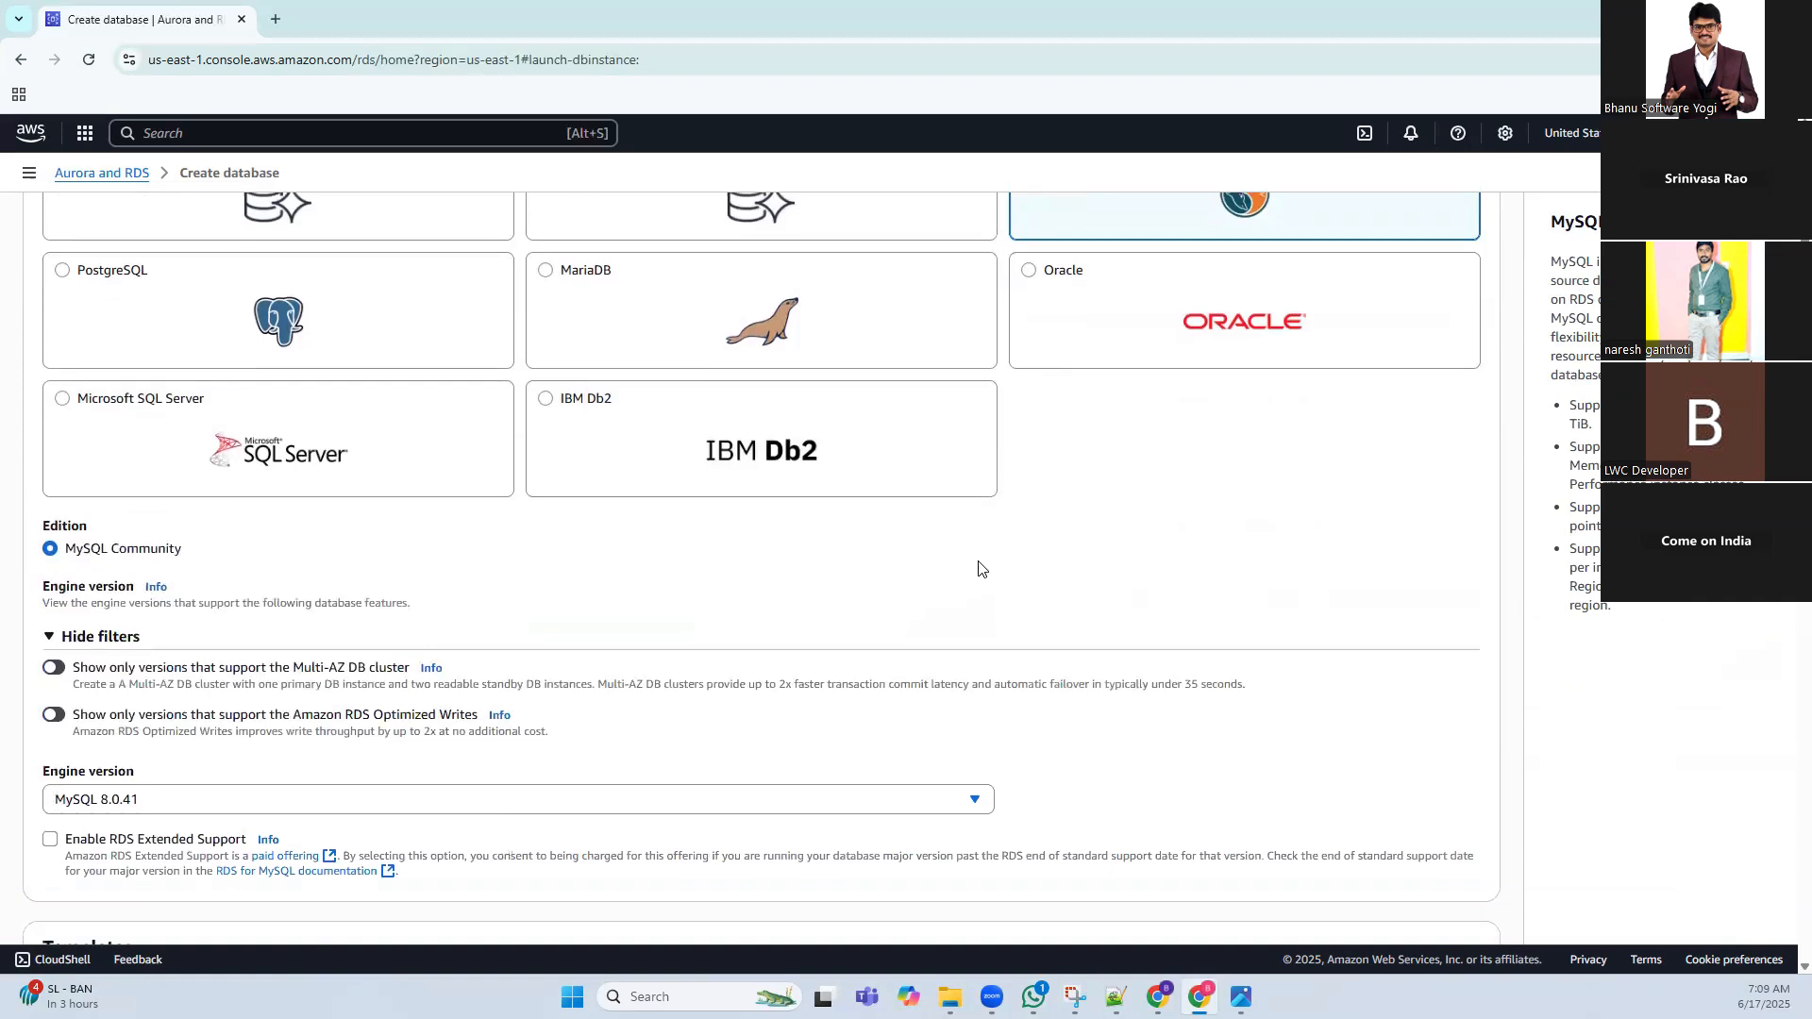
scroll(978, 568, "down", 2)
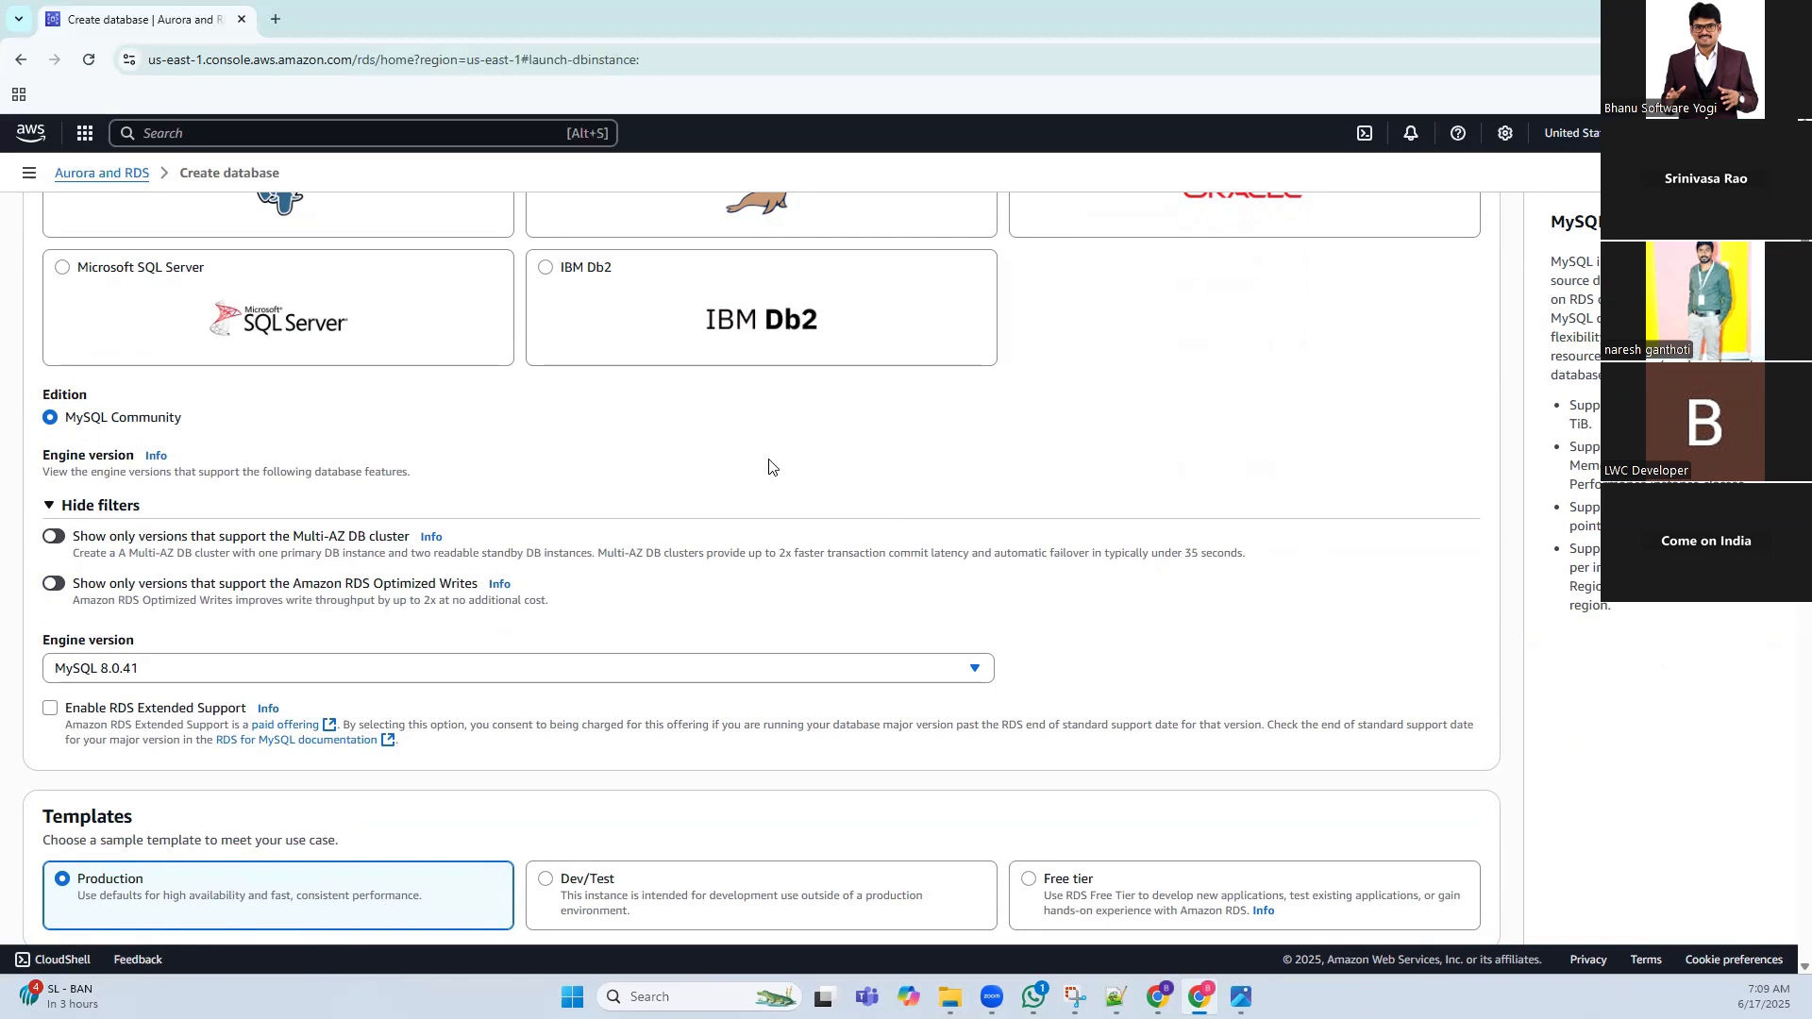
scroll(768, 465, "down", 2)
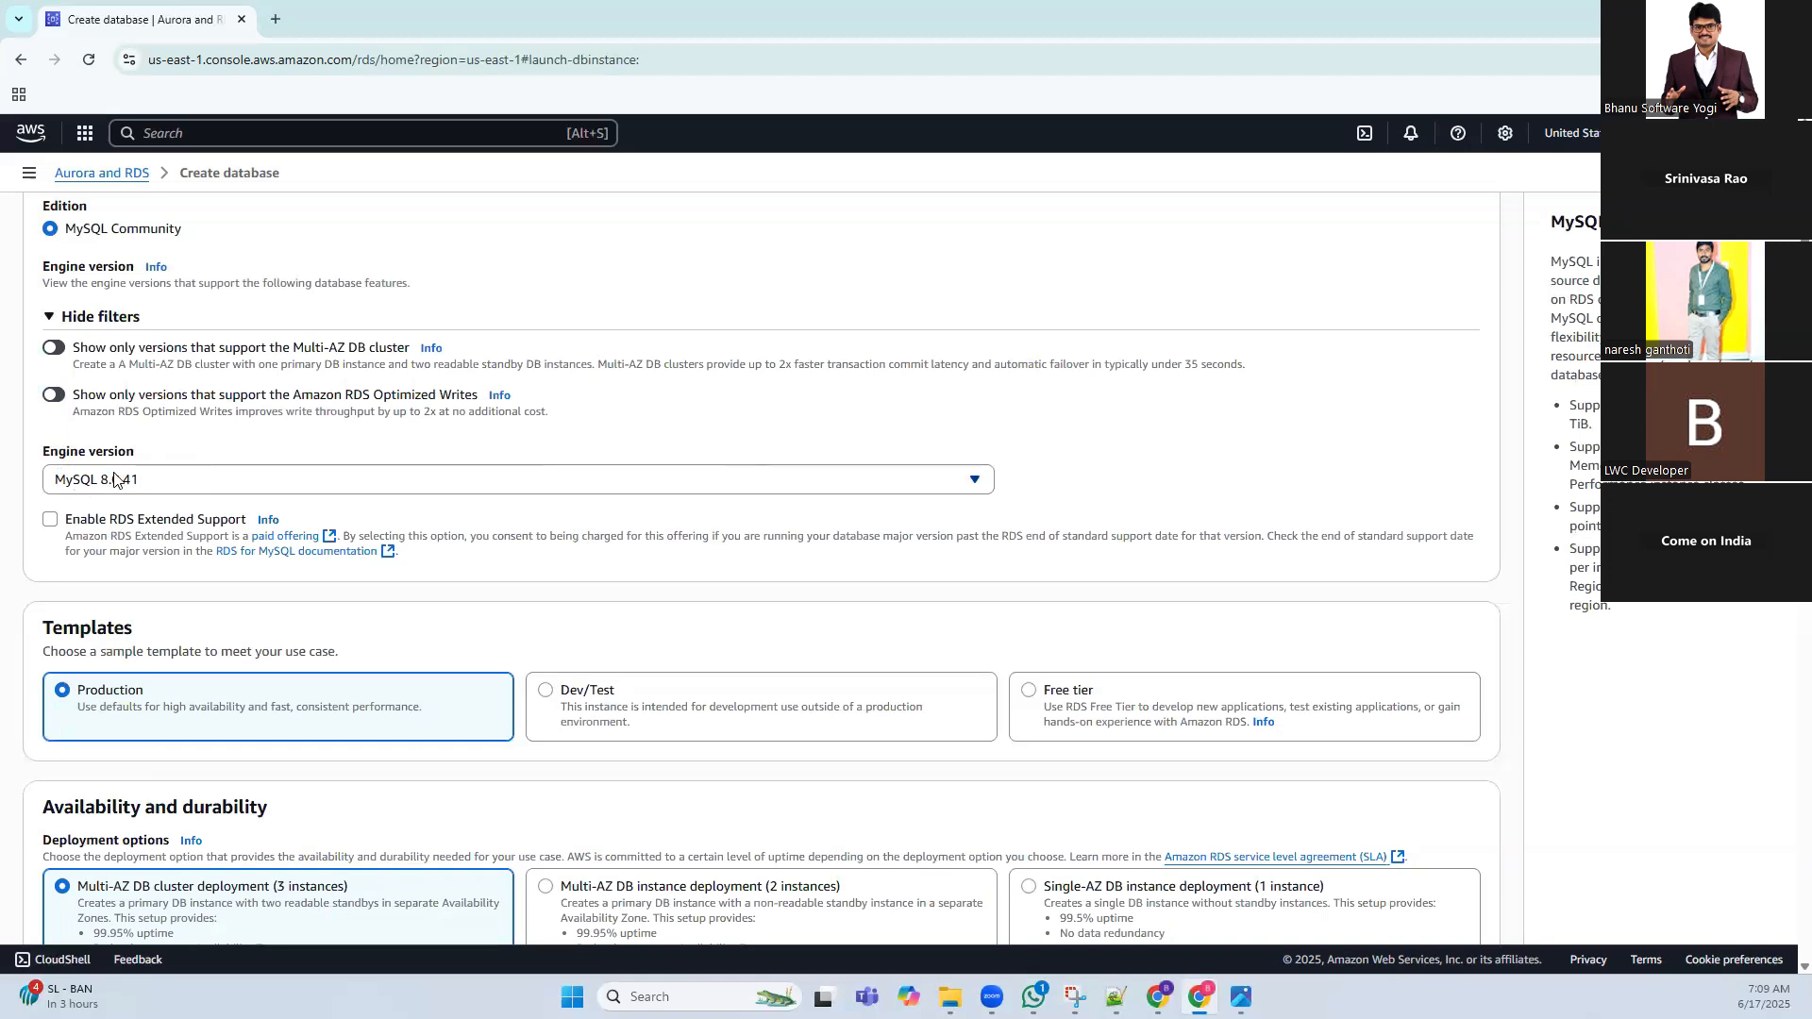
scroll(113, 479, "down", 2)
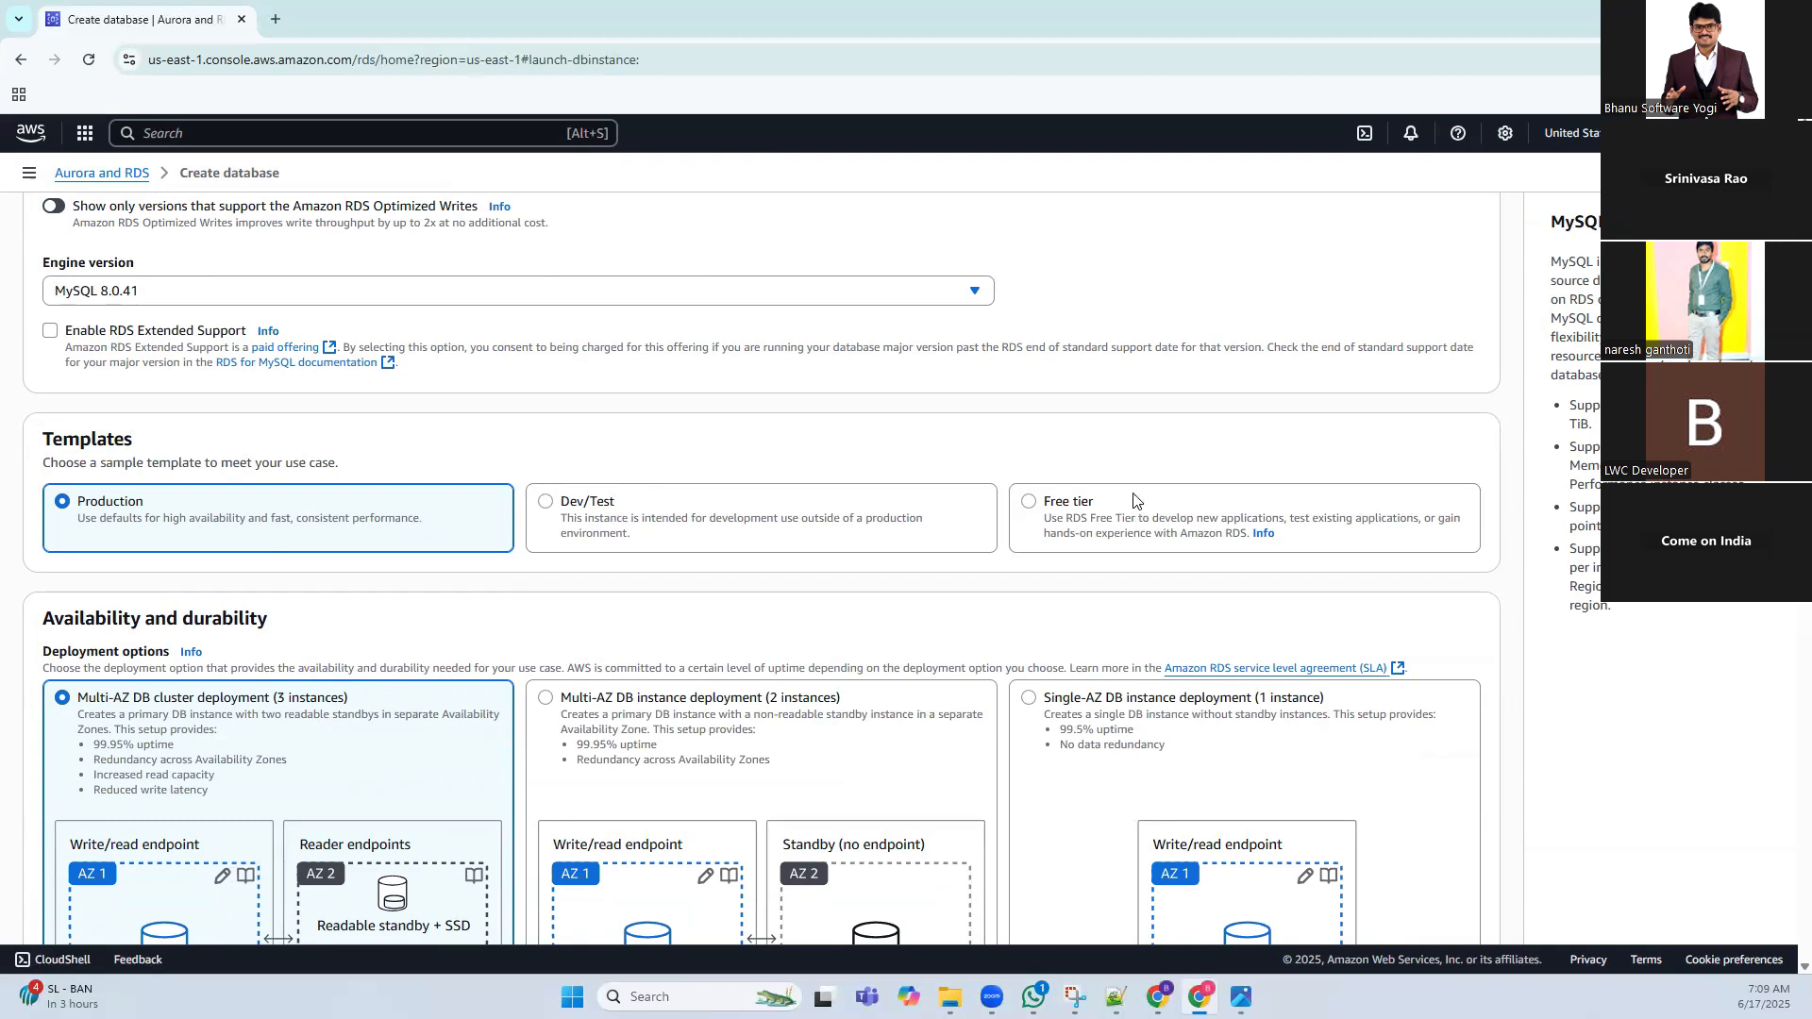
Try the Multi-AZ DB instance deployment (2 instances) together with the Dev/Test template
scroll(1123, 425, "down", 3)
scroll(1109, 349, "up", 1)
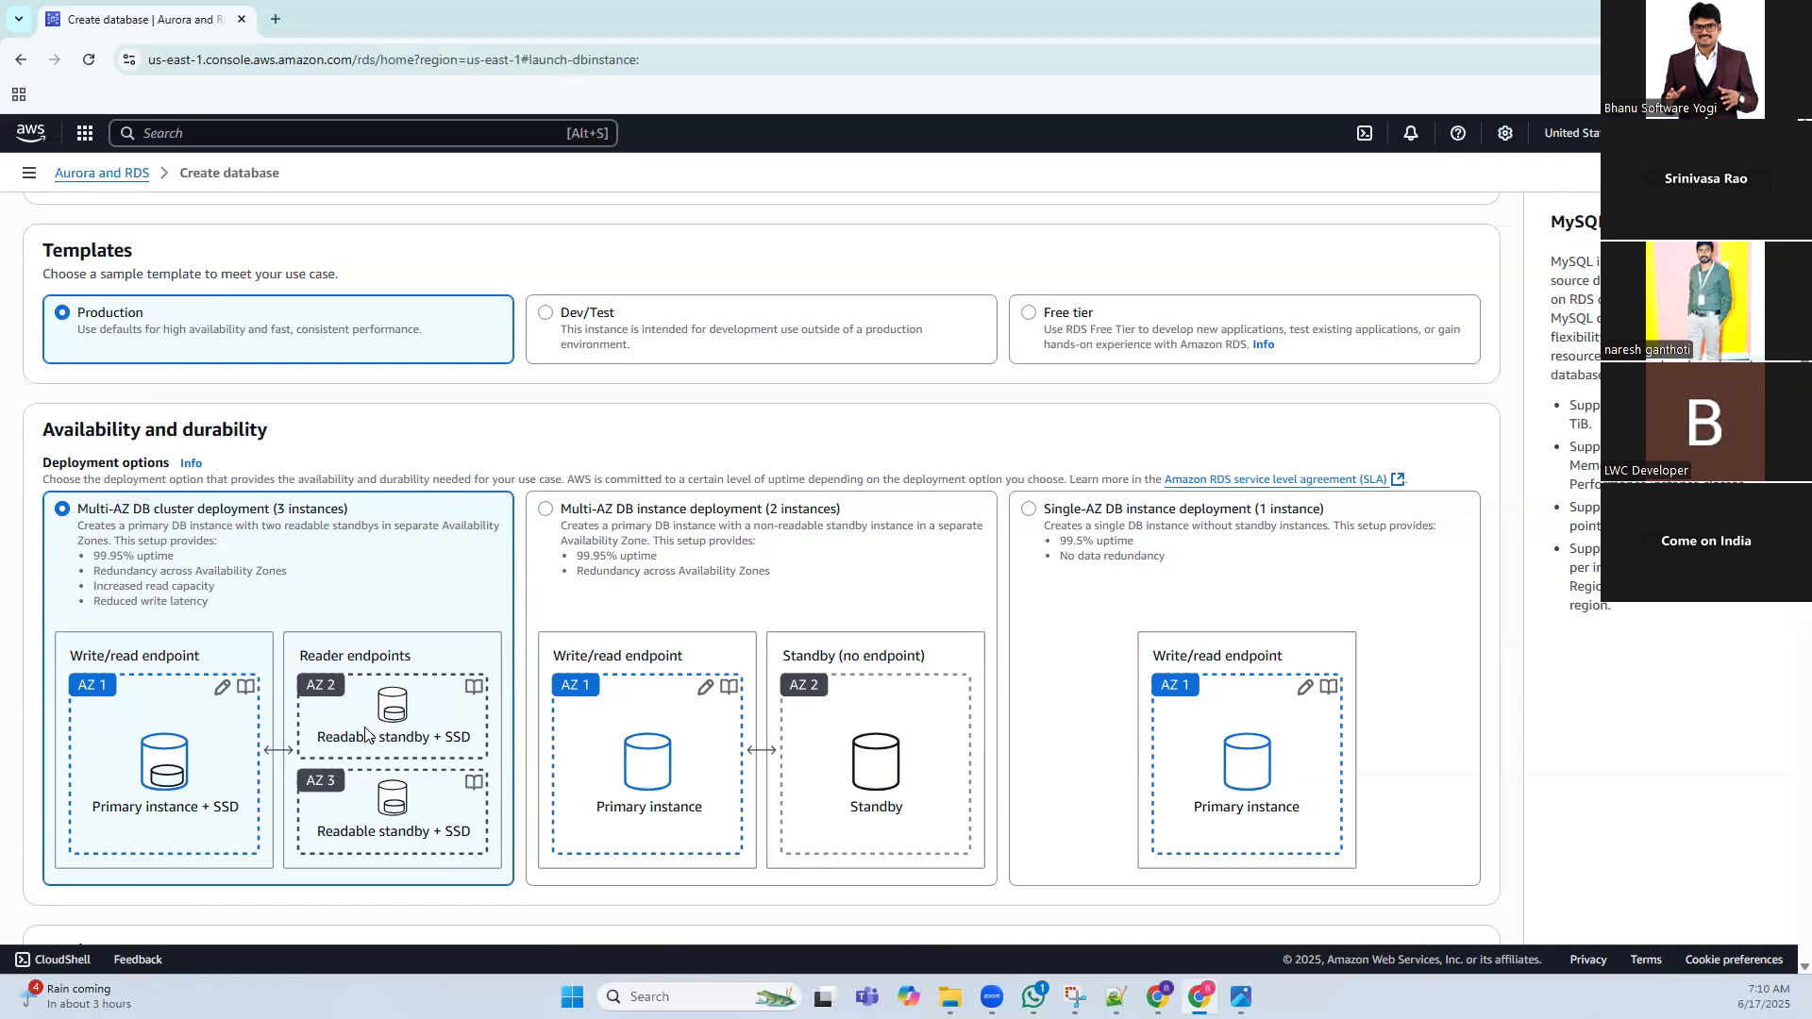
left_click(587, 528)
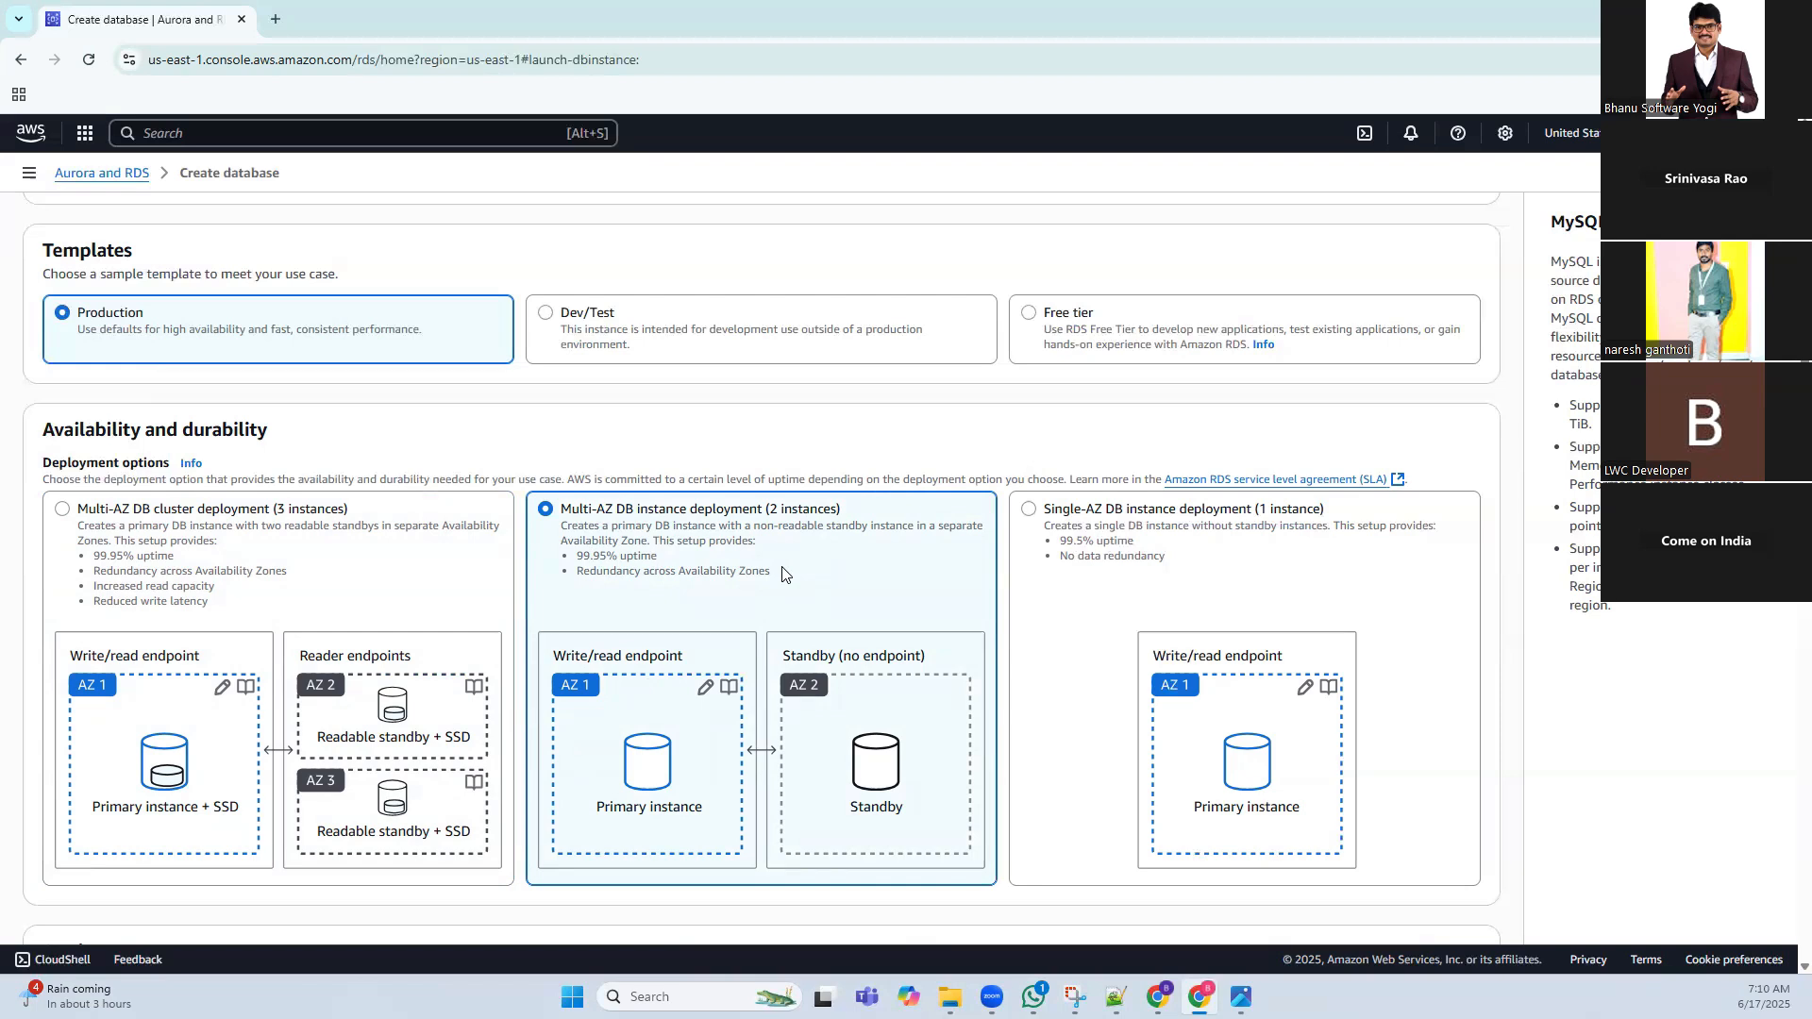
left_click(560, 318)
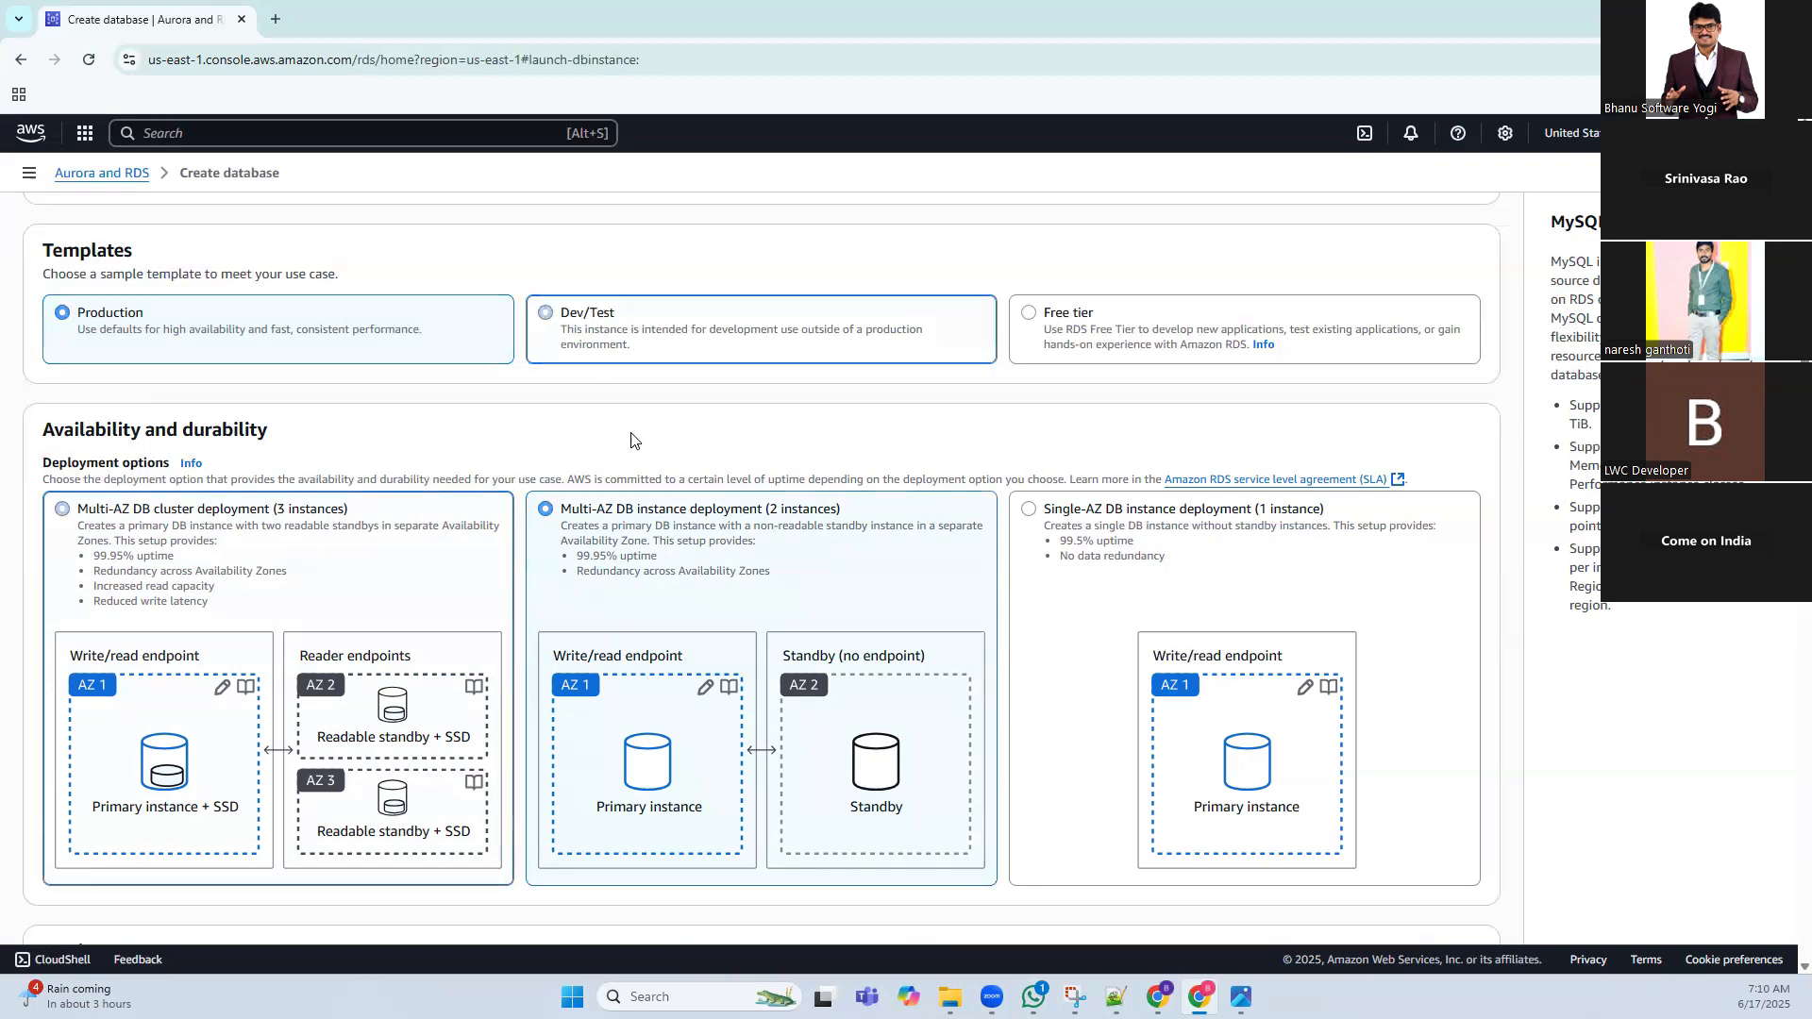
left_click(755, 578)
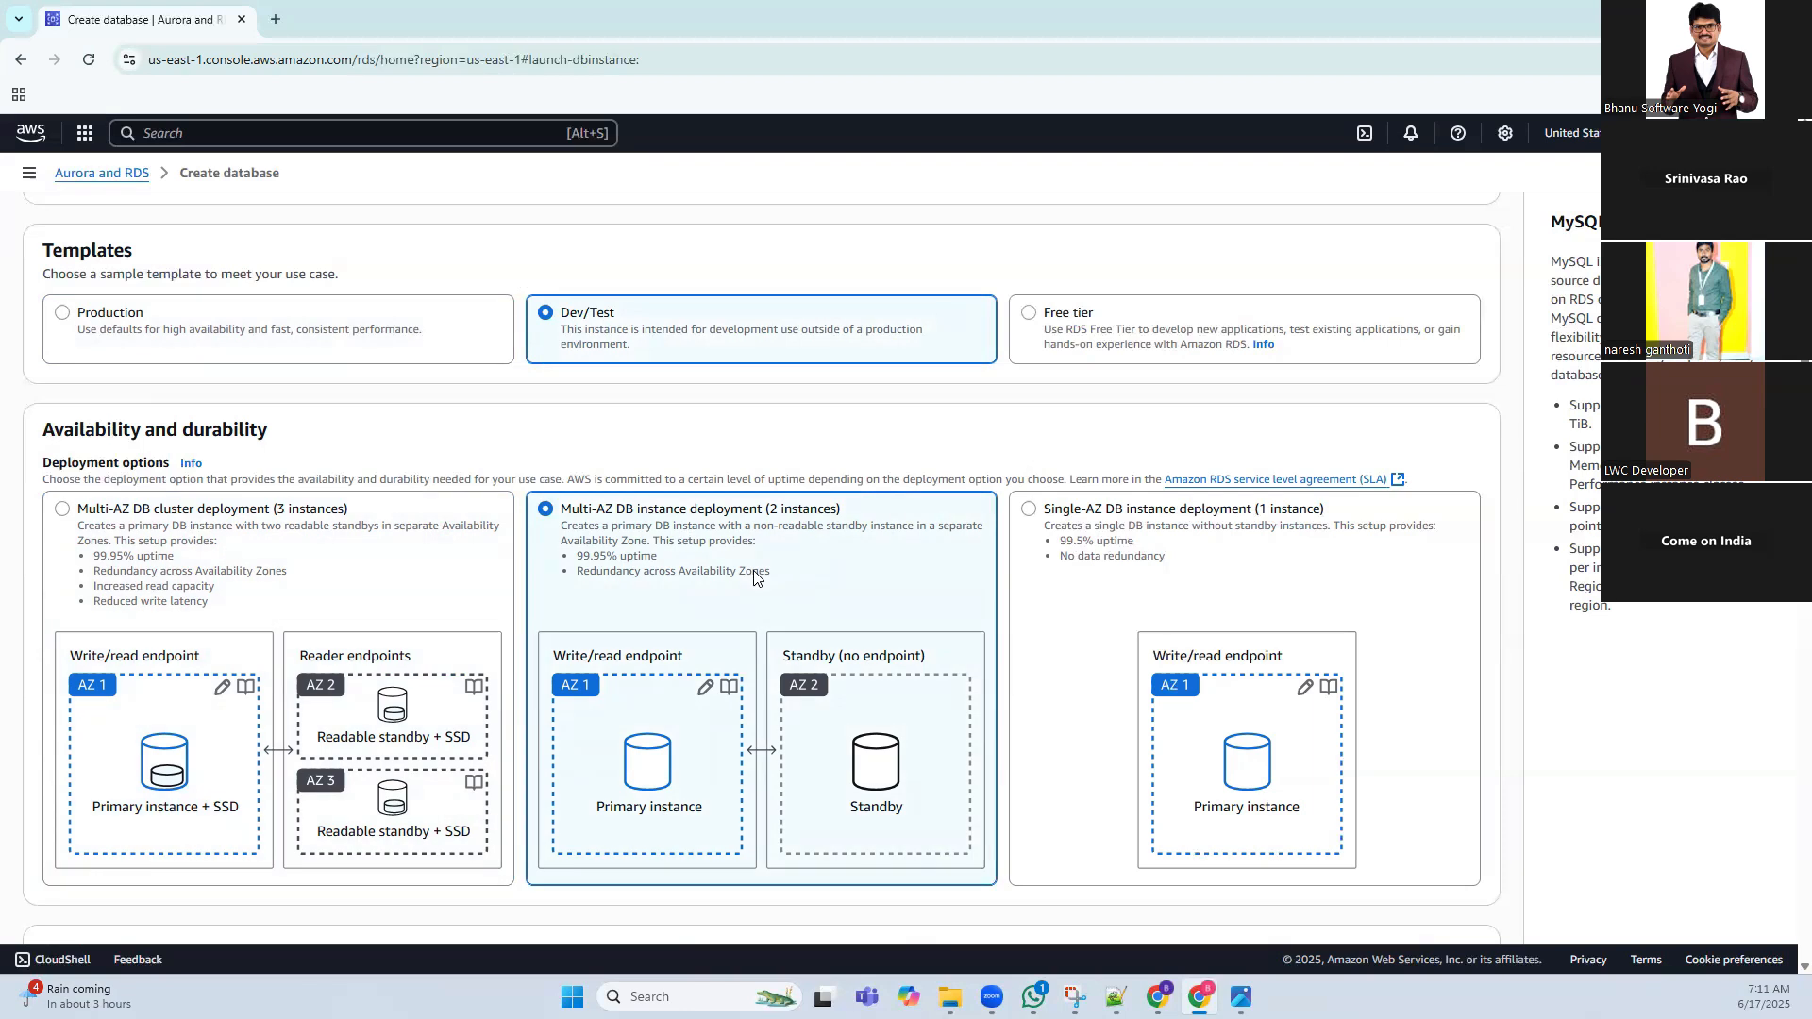
Apply the Free tier template to the MySQL database
left_click(1028, 315)
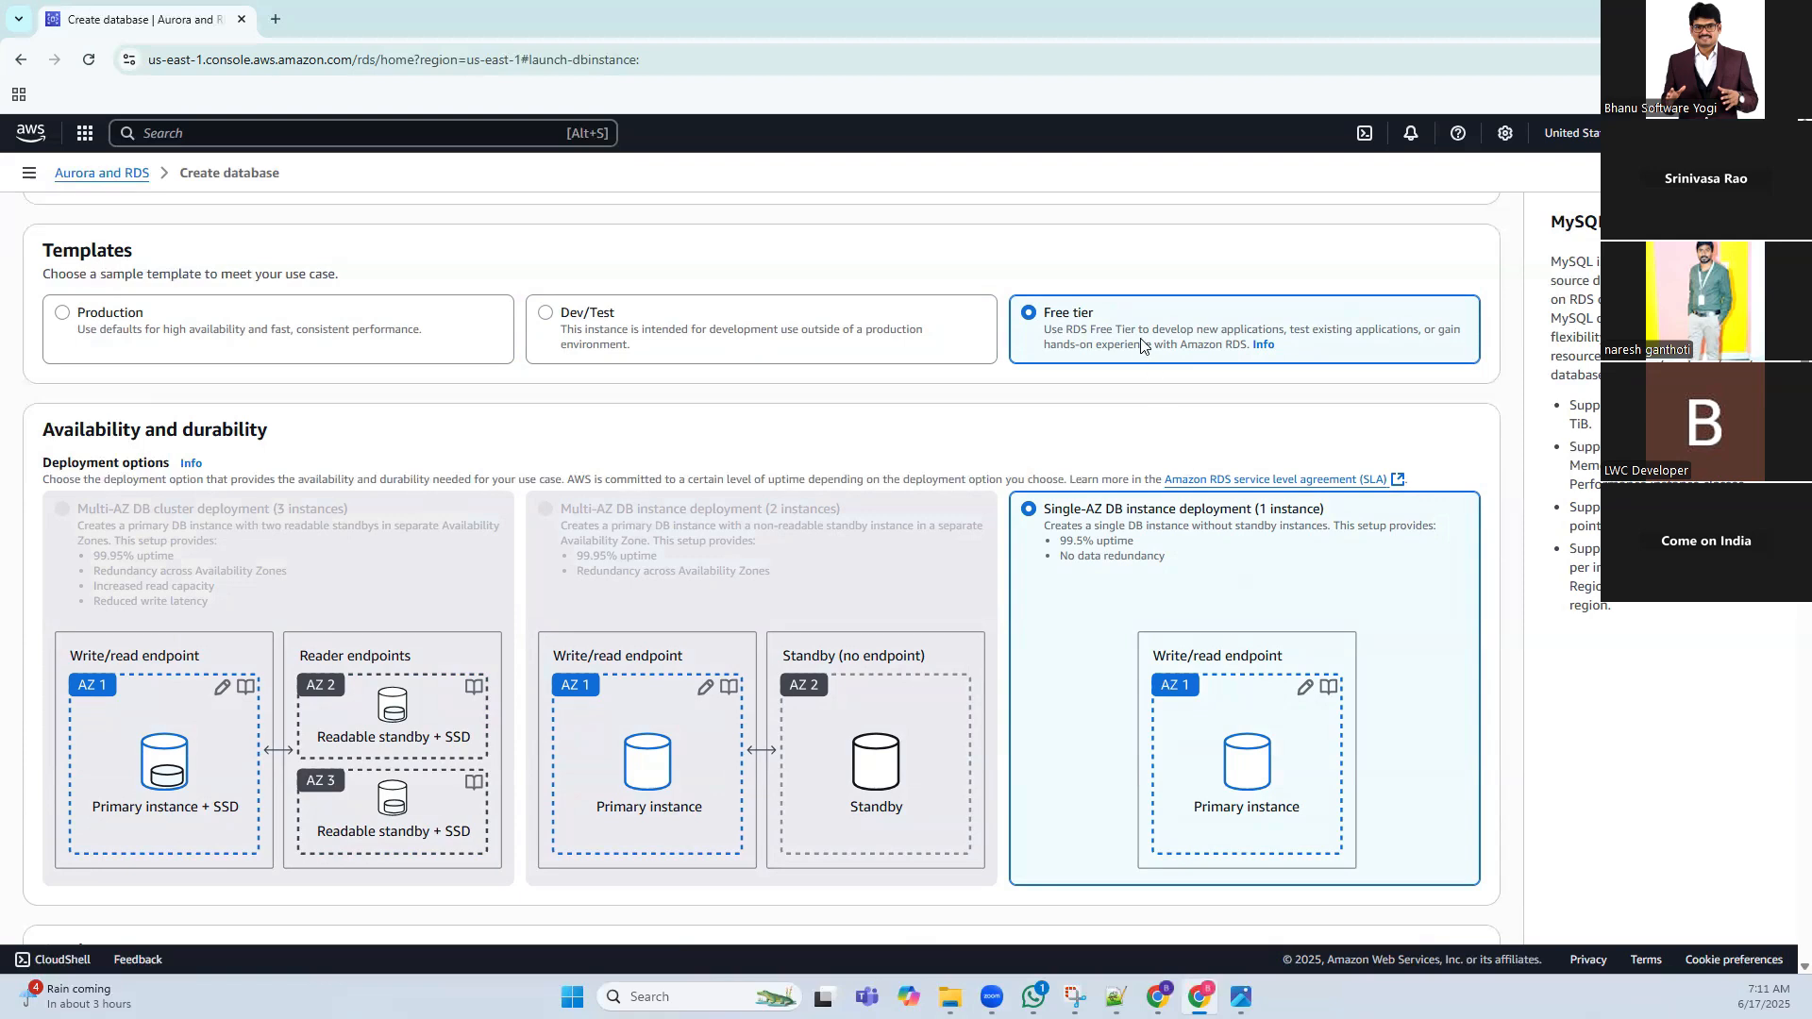
scroll(1156, 581, "down", 1)
scroll(1156, 581, "down", 6)
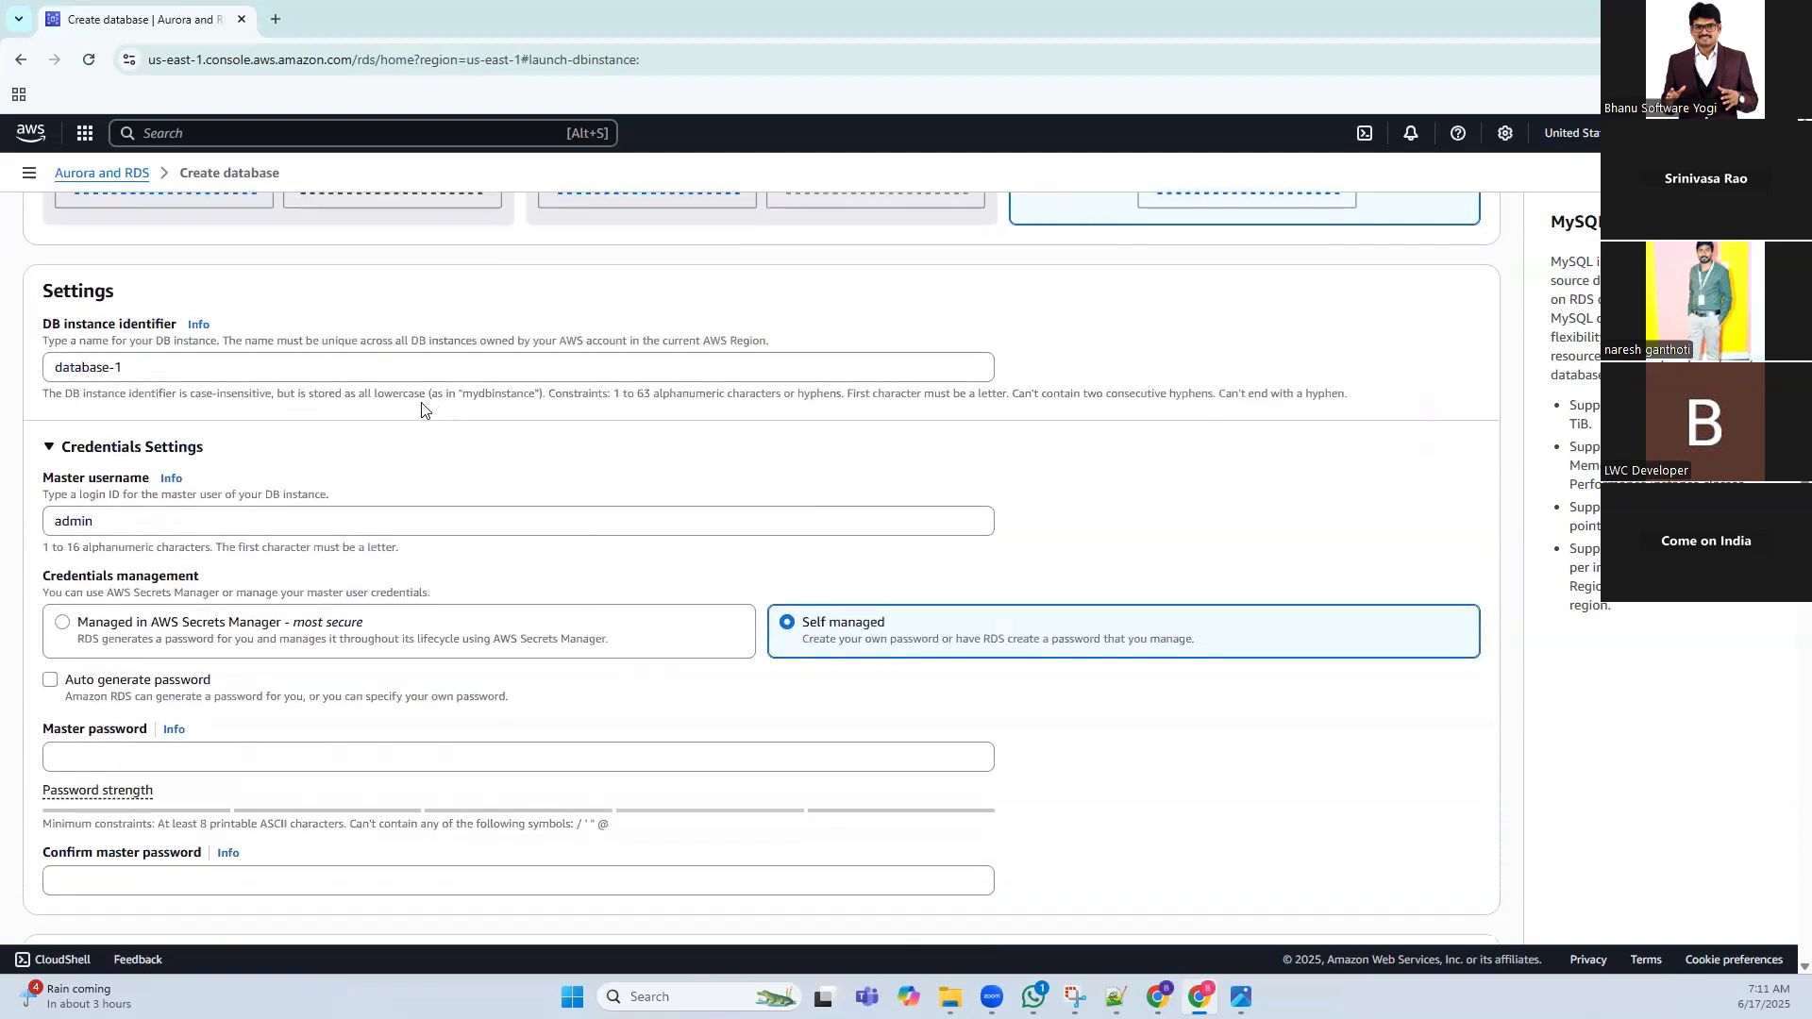
Examine the DB instance identifier, the master username and the other credentials settings
left_click_drag(170, 367, 85, 329)
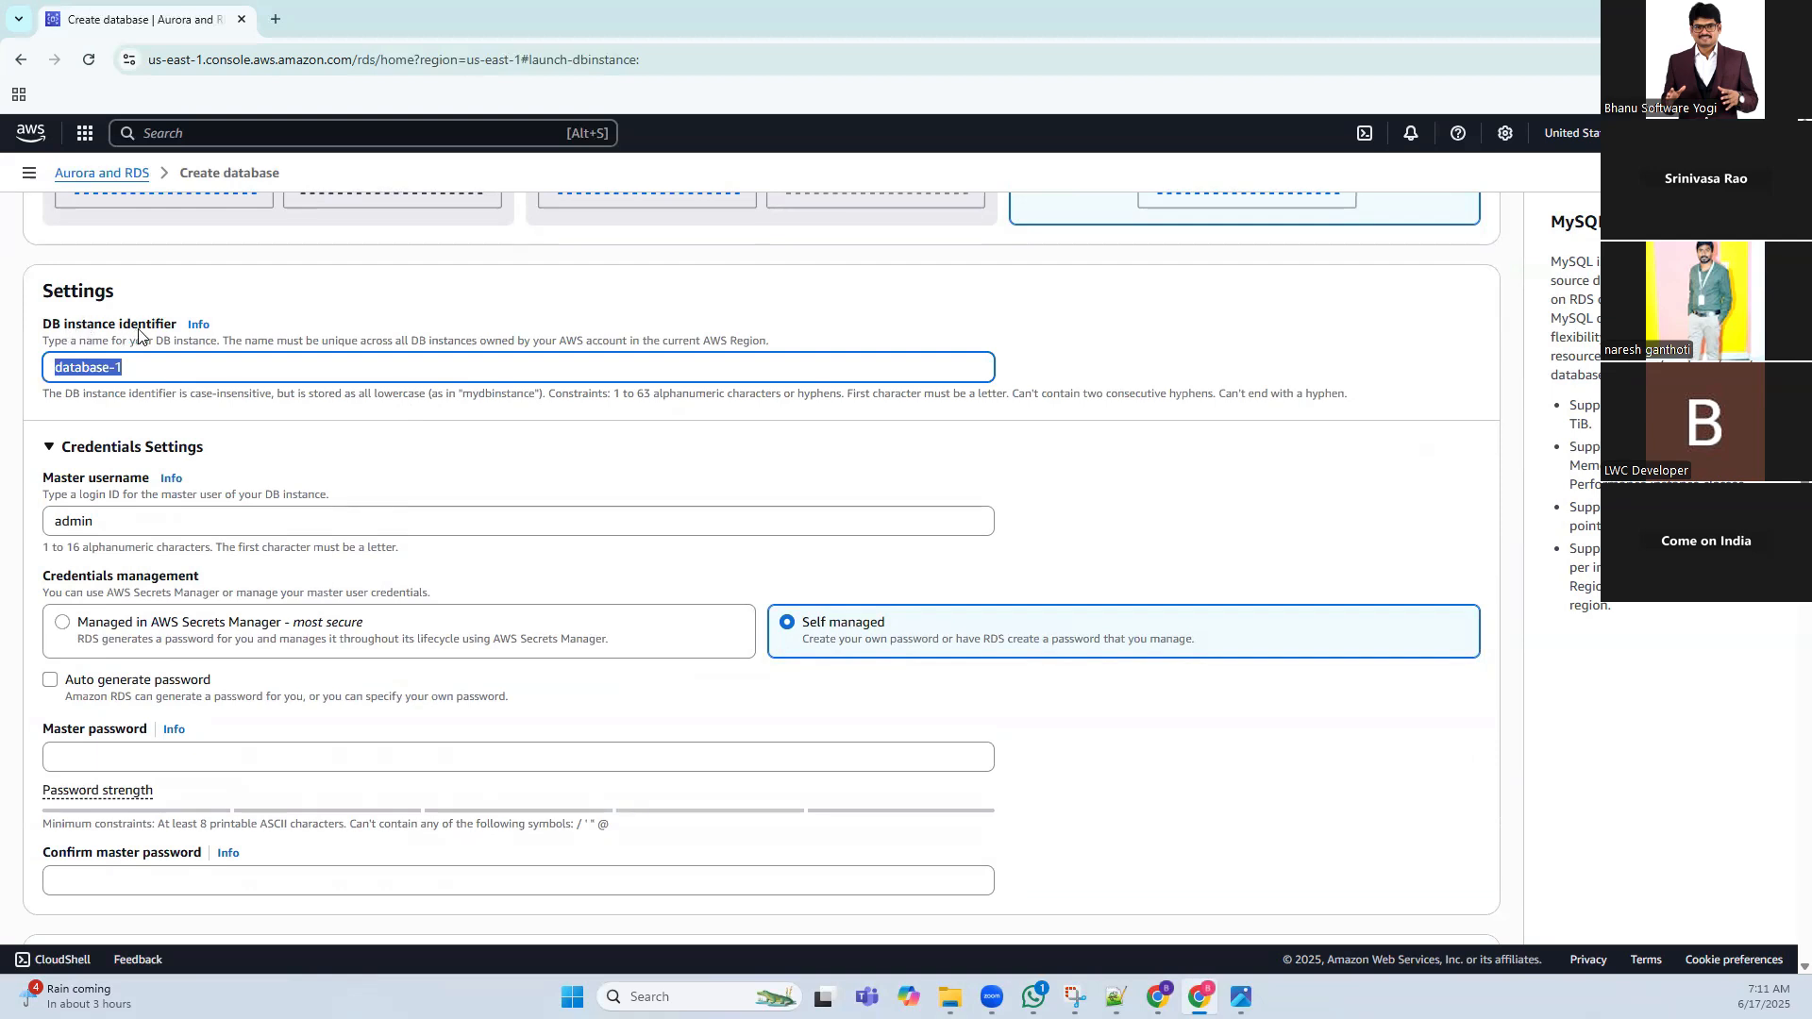
left_click(144, 367)
left_click(156, 515)
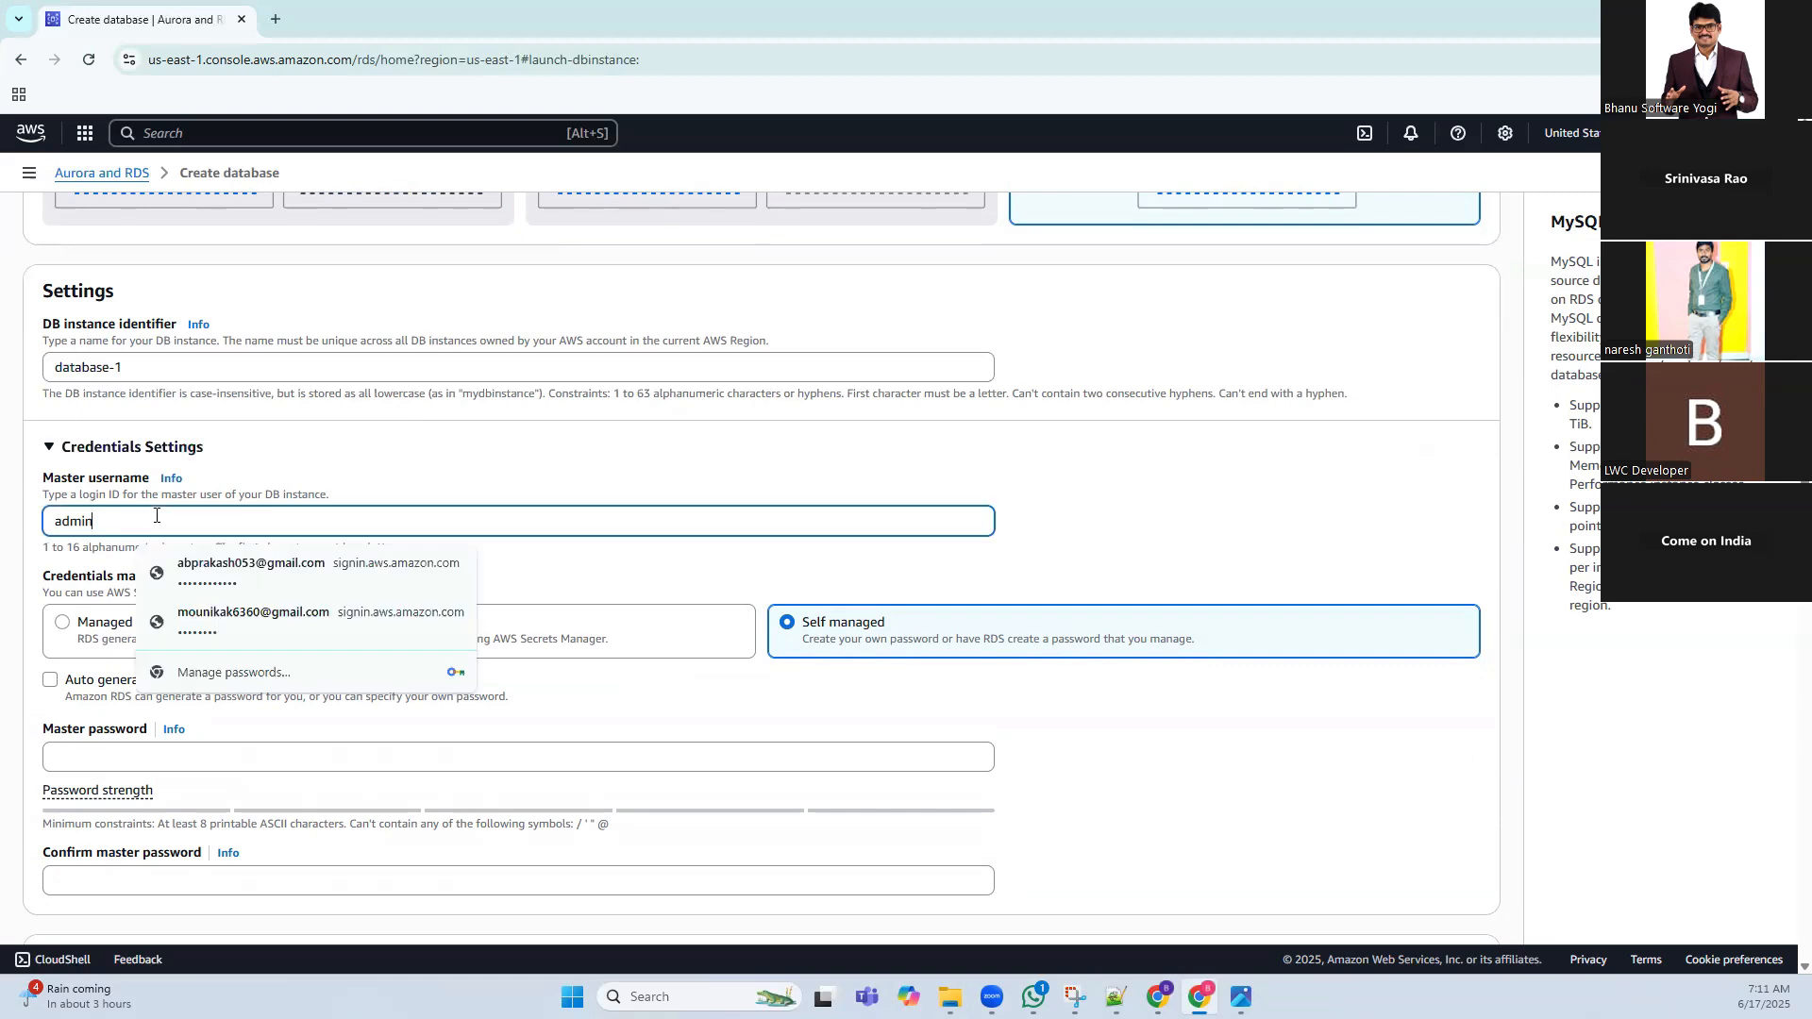
left_click(439, 445)
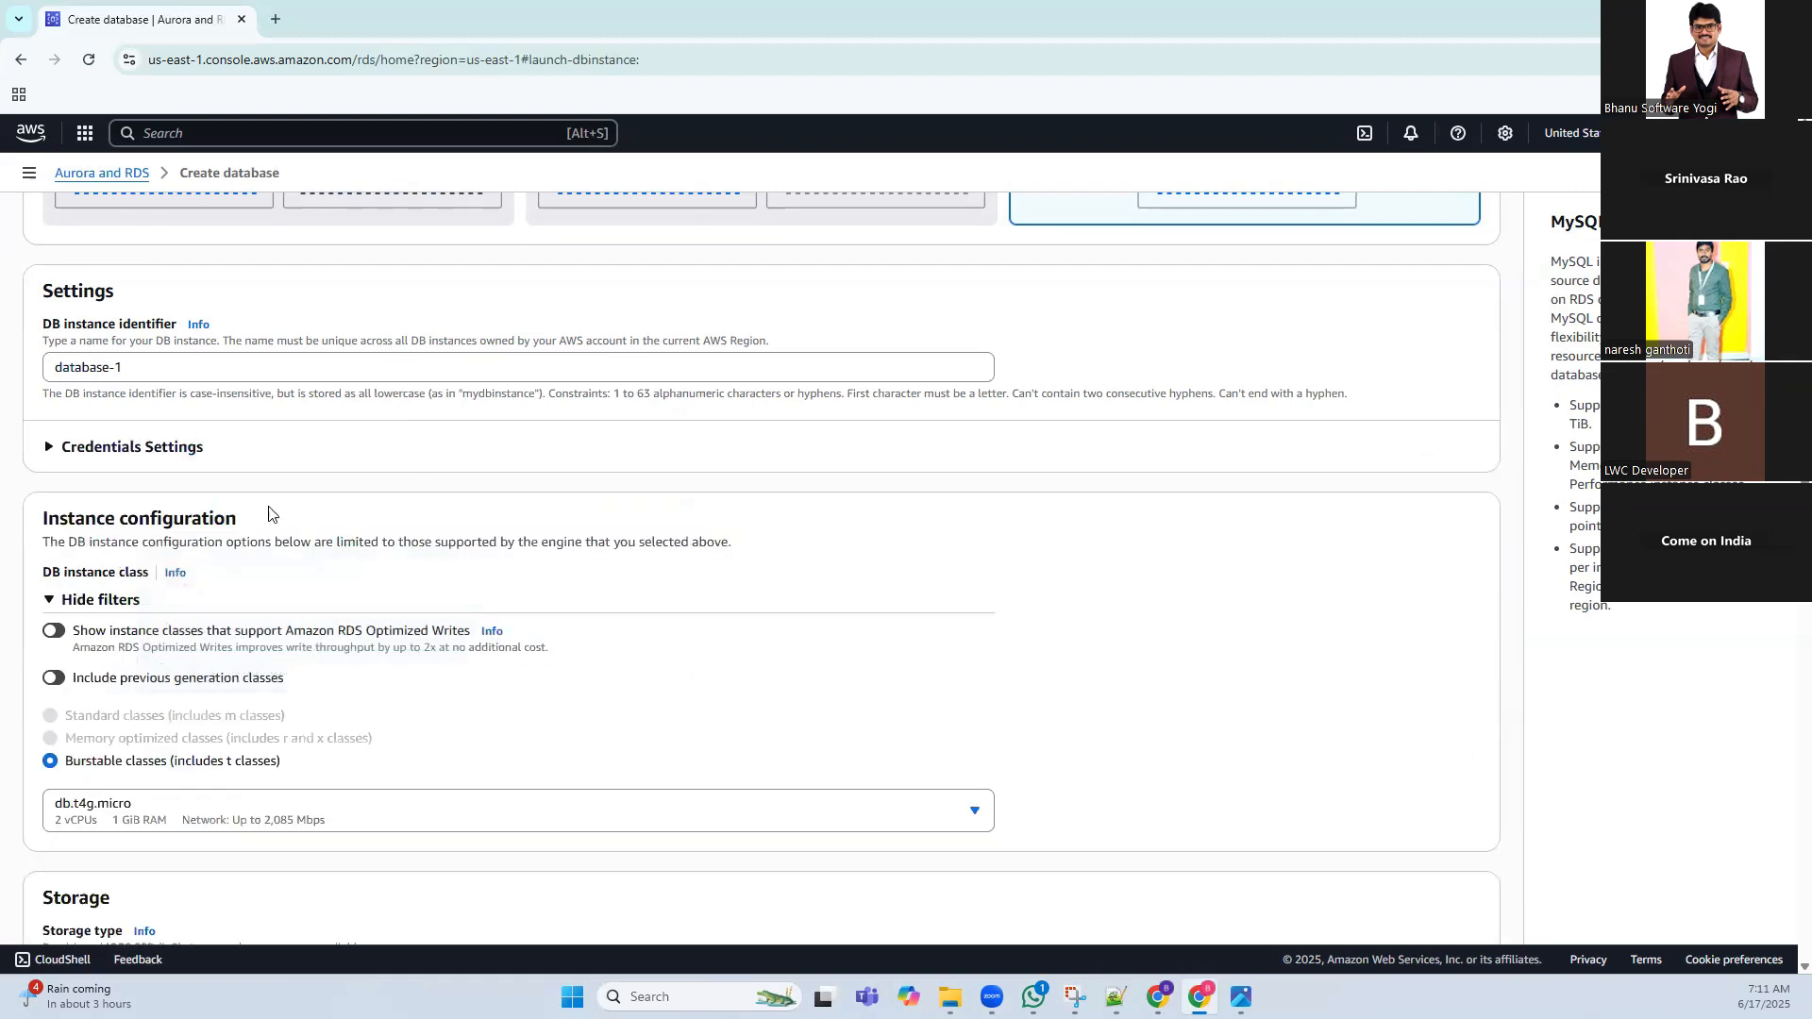
left_click(85, 457)
scroll(427, 456, "down", 1)
scroll(428, 455, "down", 1)
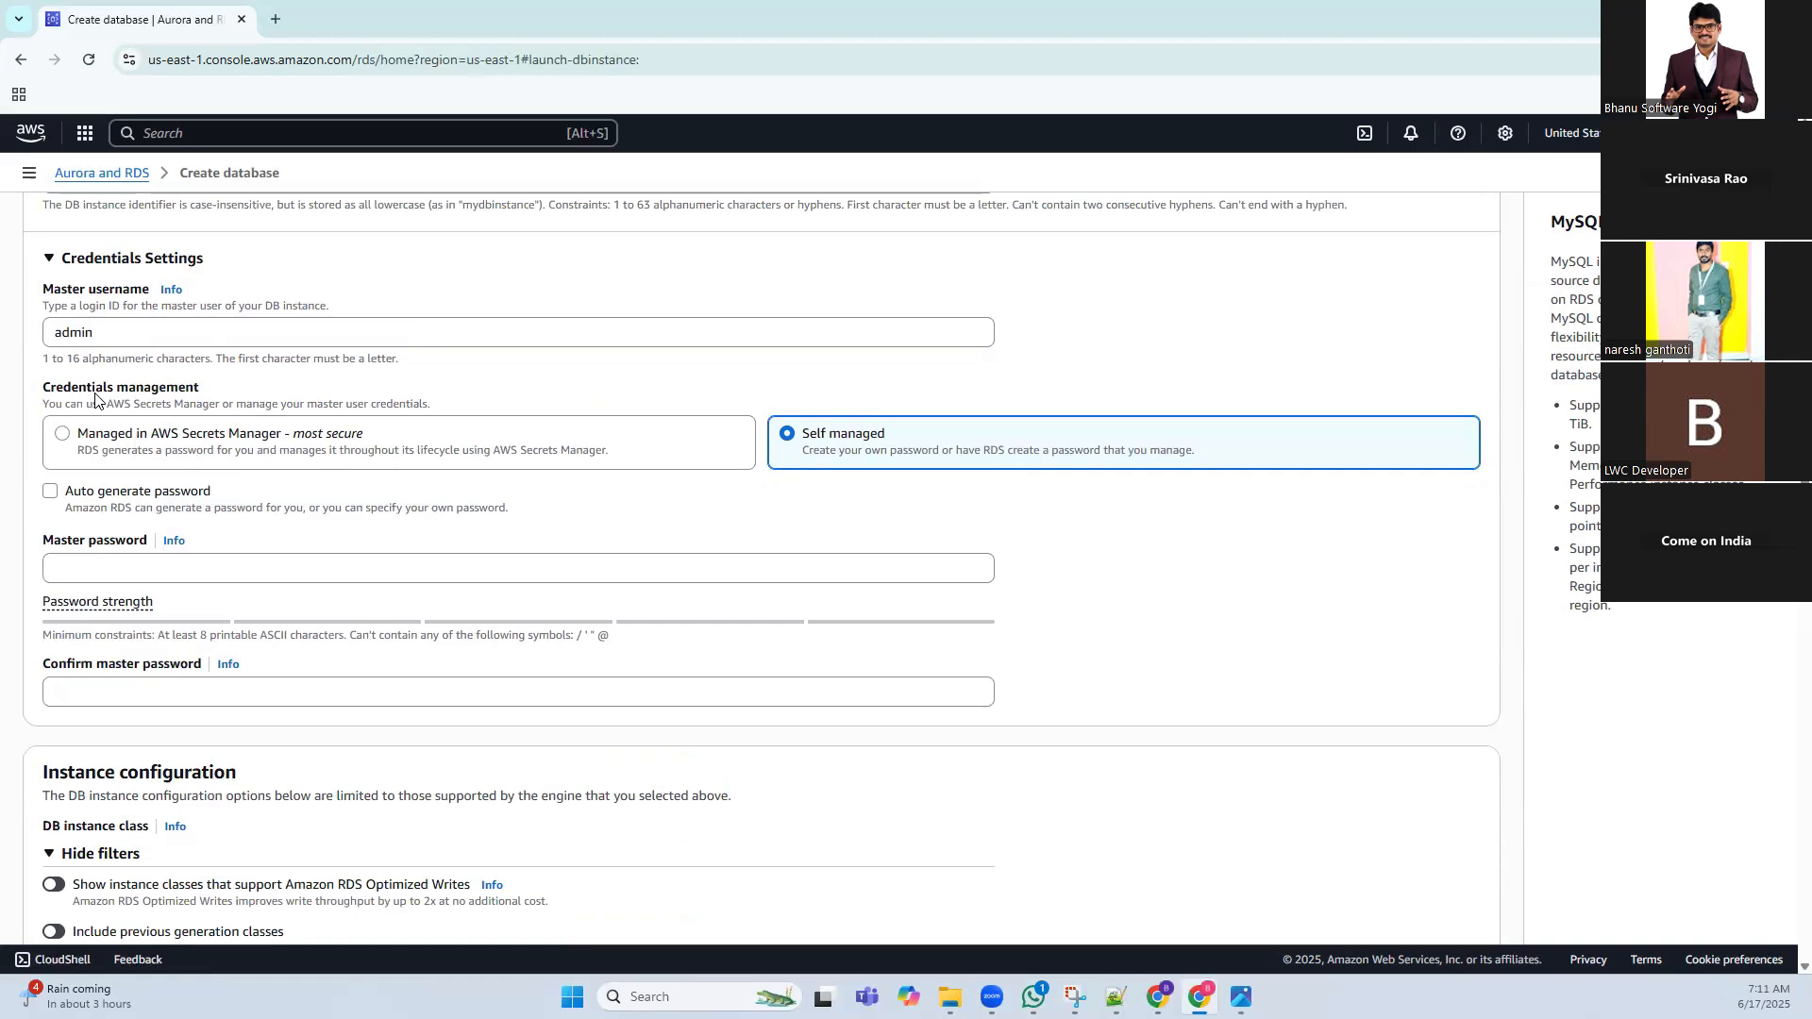
Try managing the master credentials in AWS Secrets Manager and return to Self managed
left_click(63, 434)
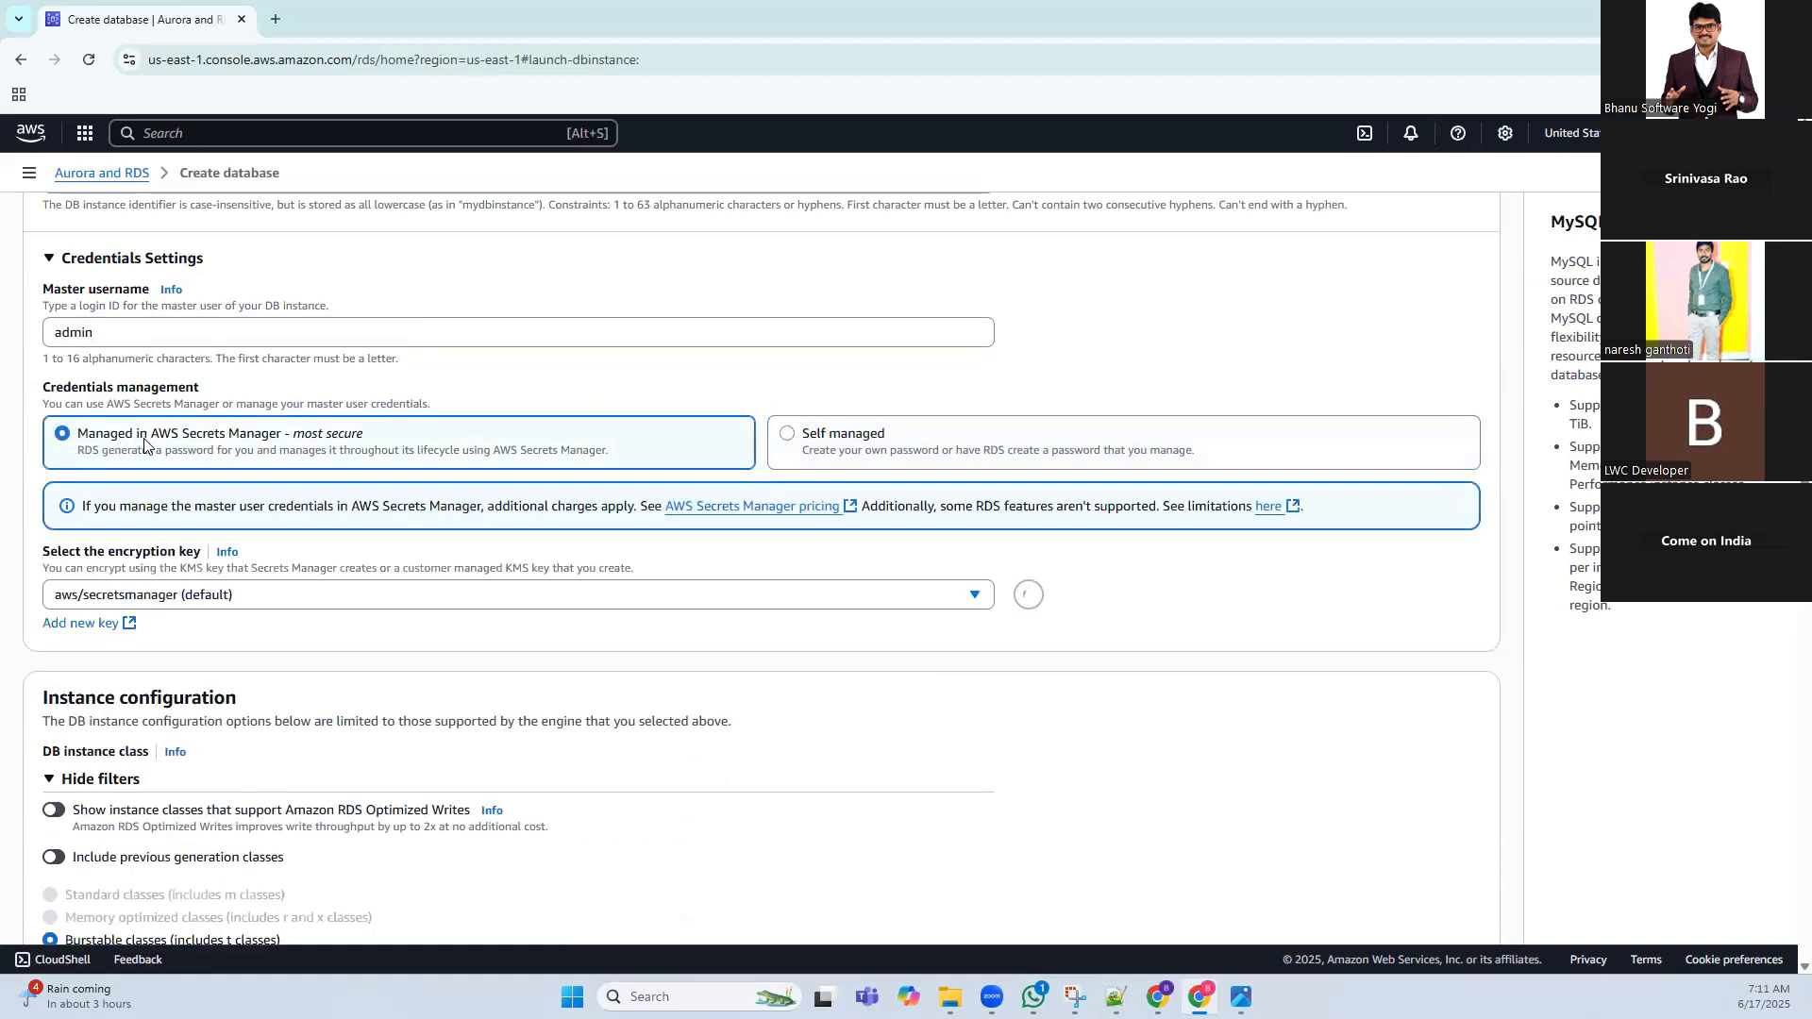
left_click_drag(158, 436, 263, 439)
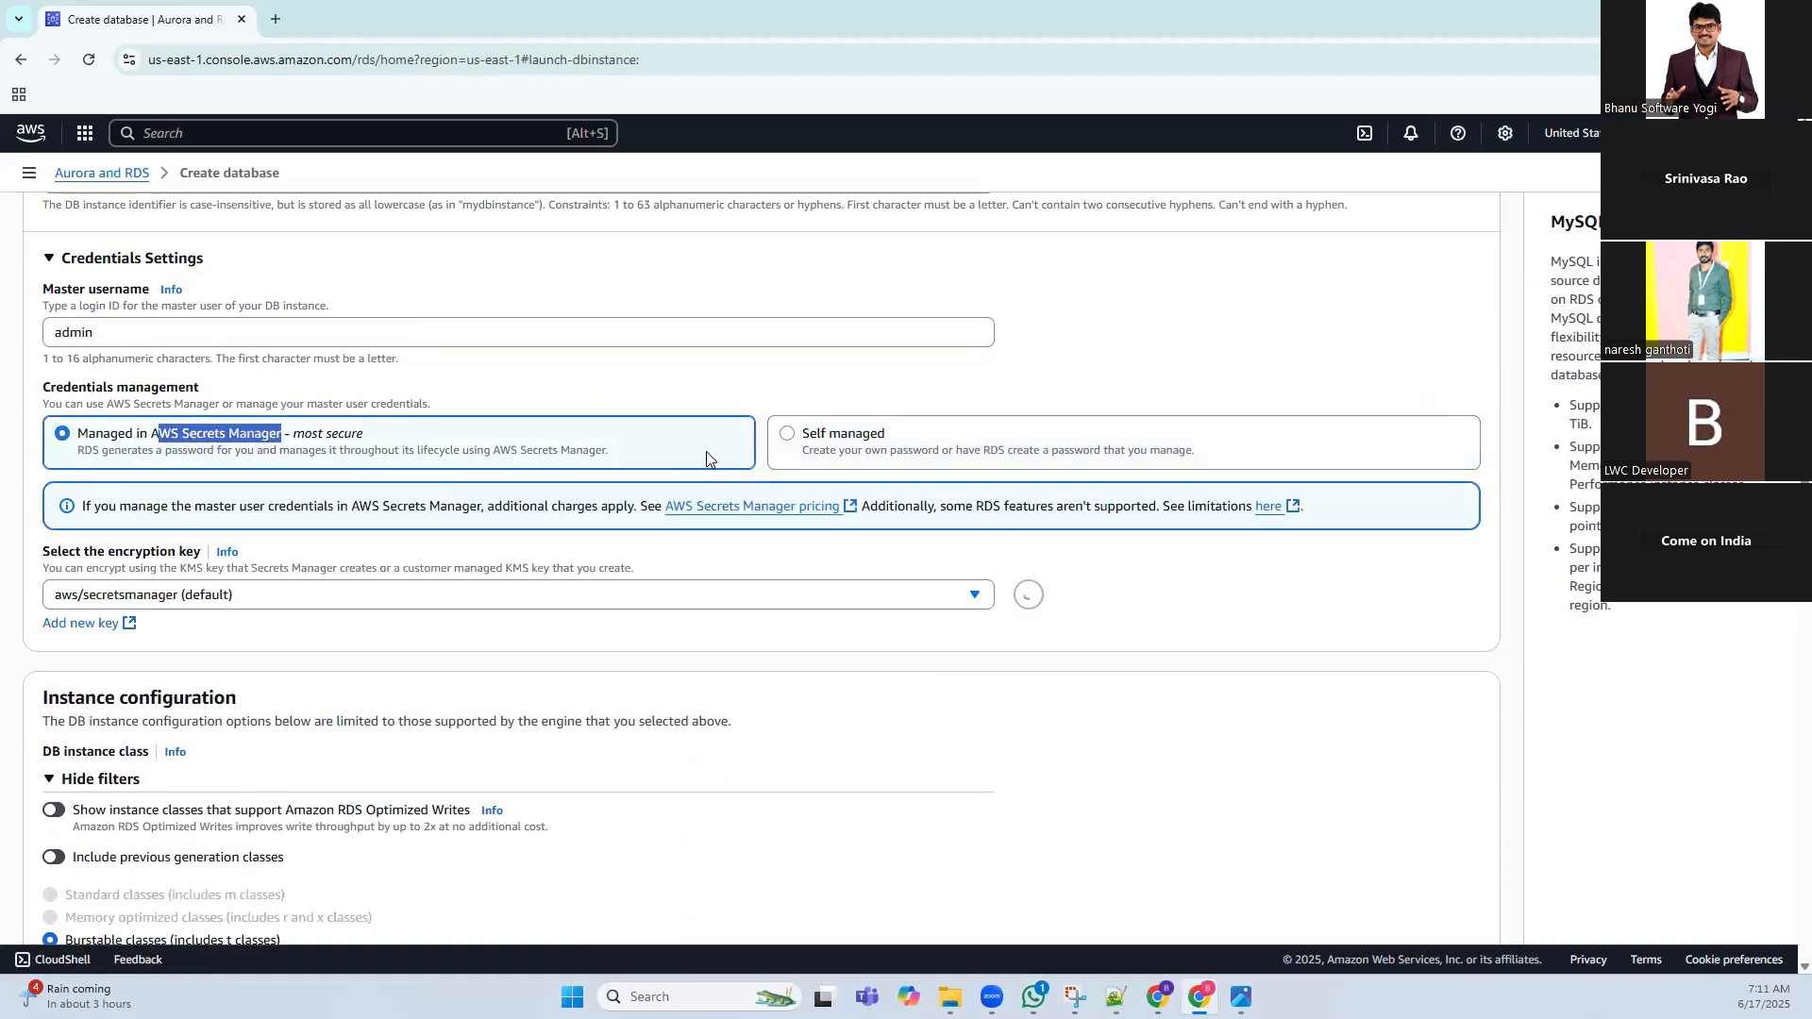
left_click(786, 439)
left_click_drag(893, 432, 810, 434)
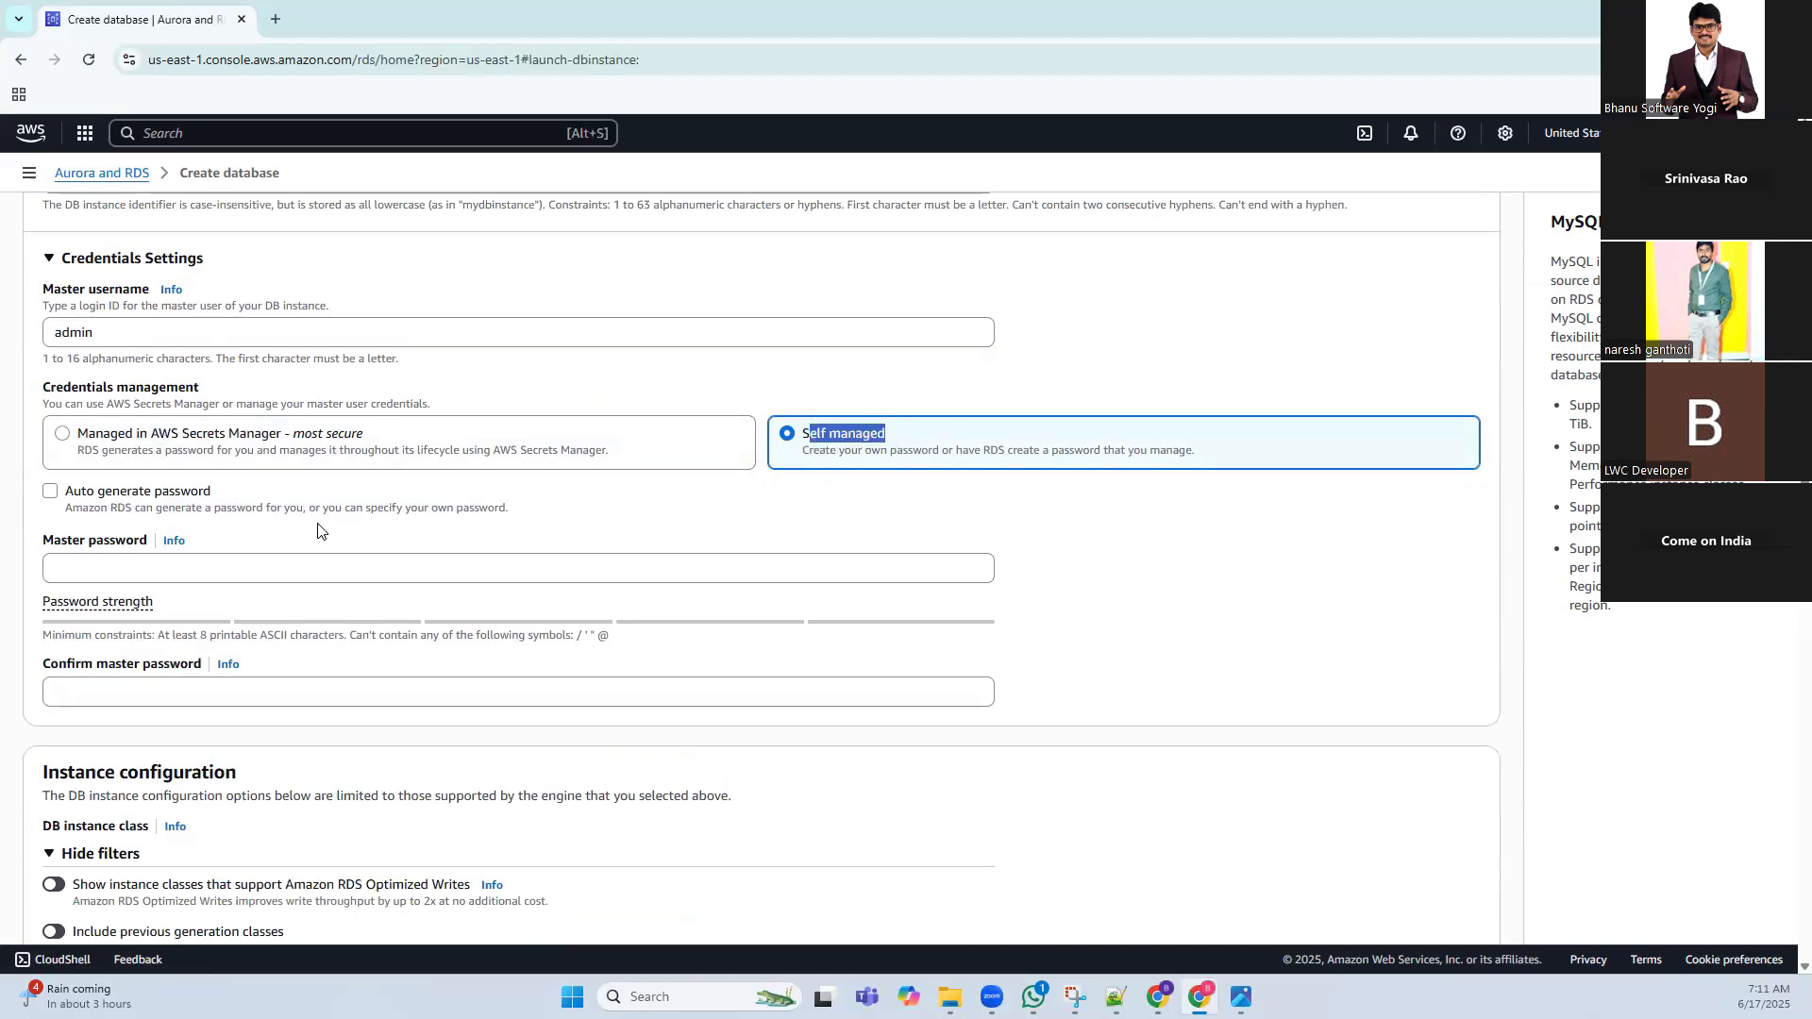
Enable automatic generation of the master password
scroll(341, 519, "down", 1)
left_click(49, 400)
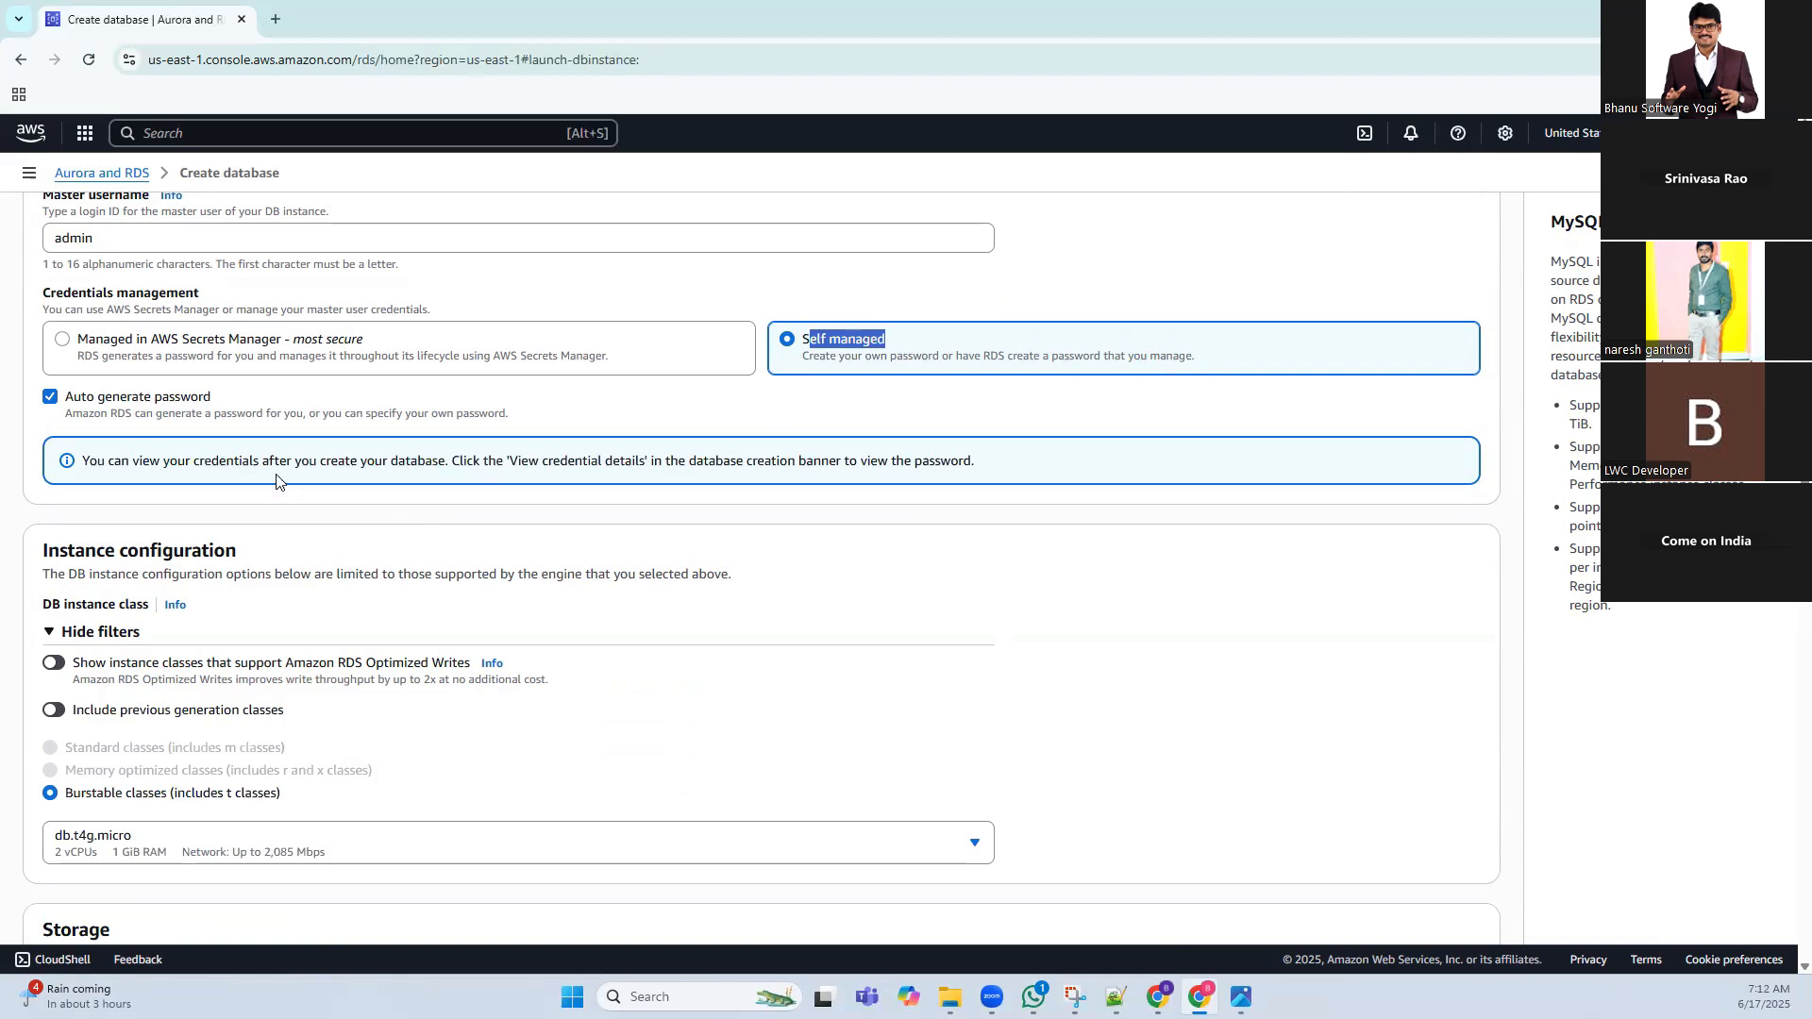
Turn off automatic generation of the master password
left_click(51, 398)
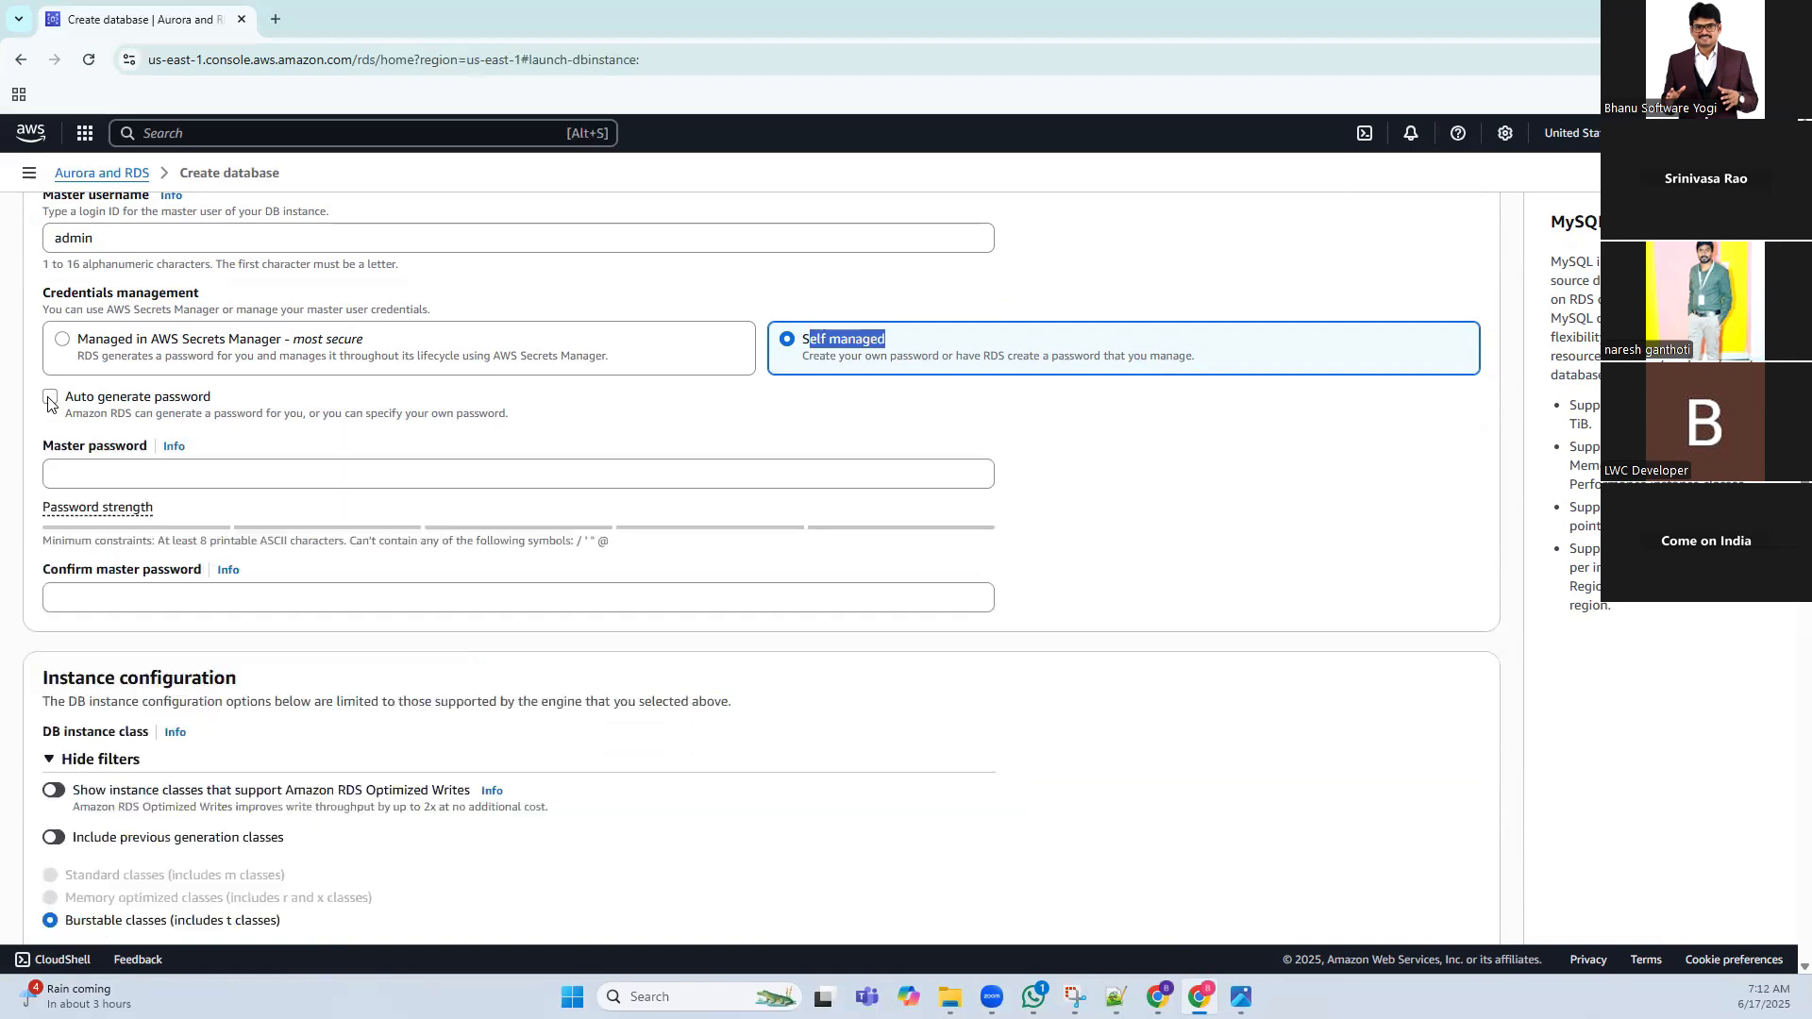
left_click(225, 474)
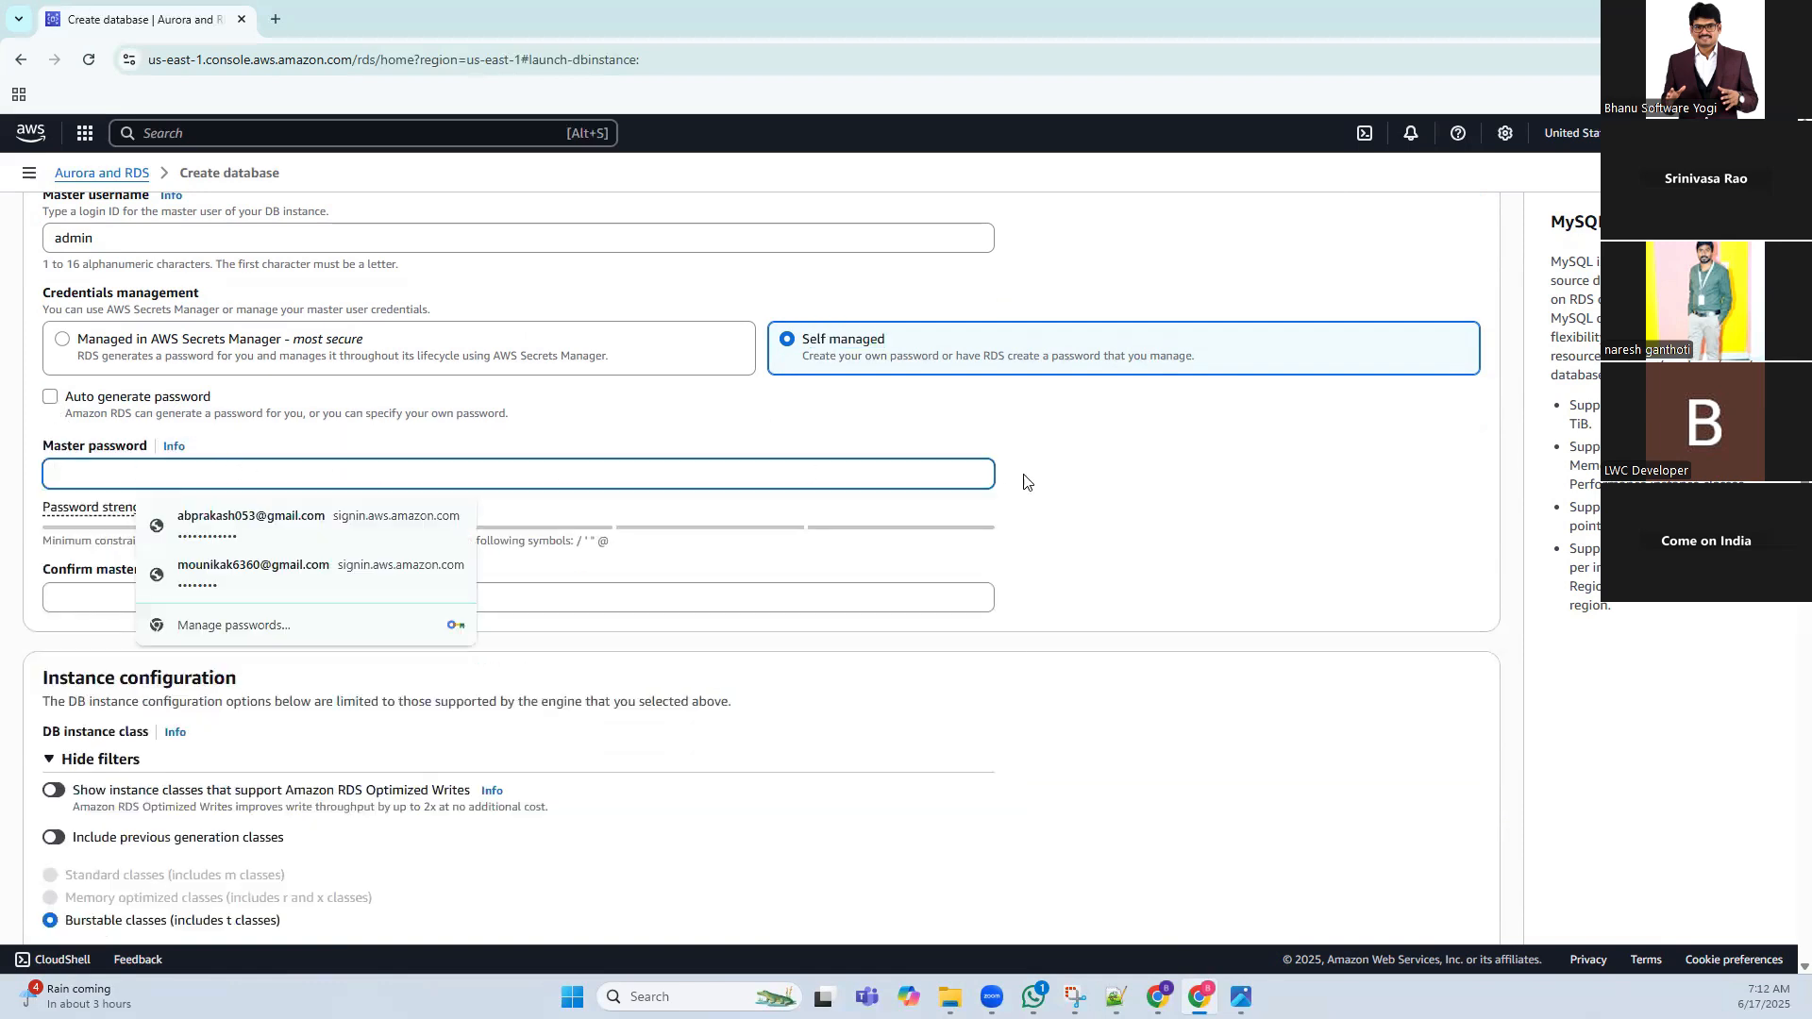
left_click(1123, 486)
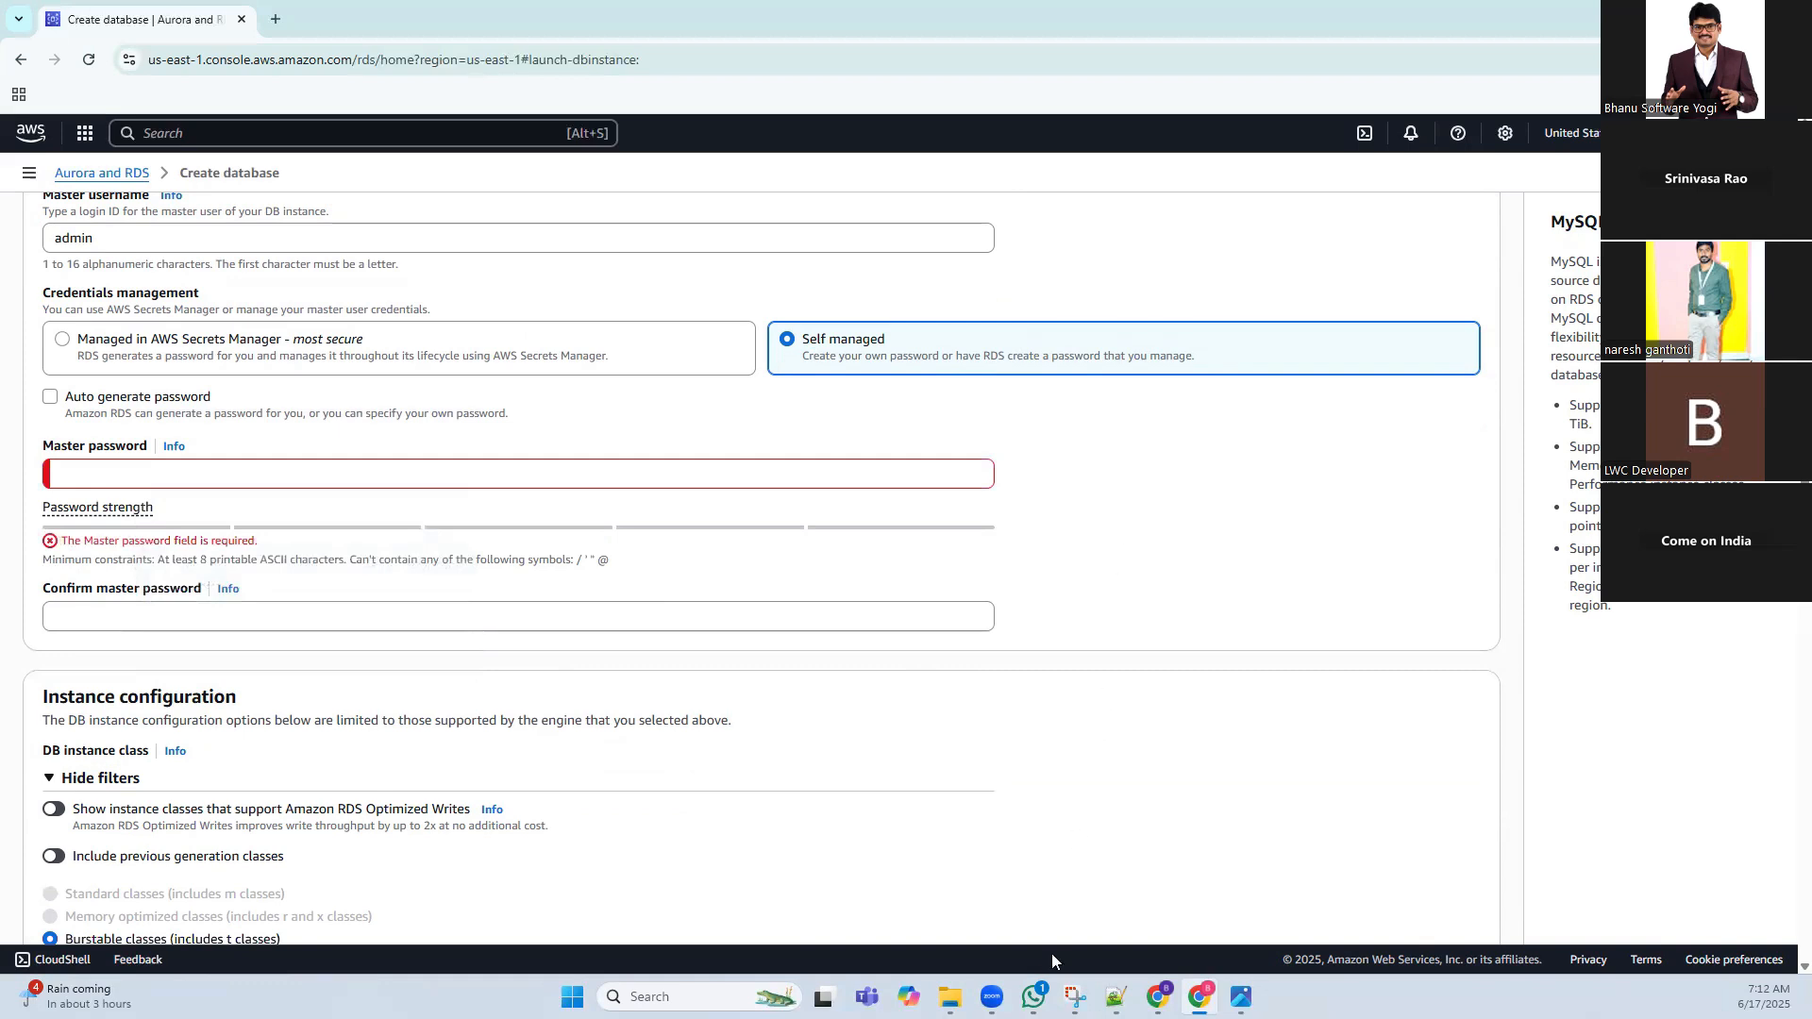
Copy the master password from the 24Day-AWS-RDS.txt notes in Notepad++ and enter it as the database's master password and its confirmation
left_click(1116, 997)
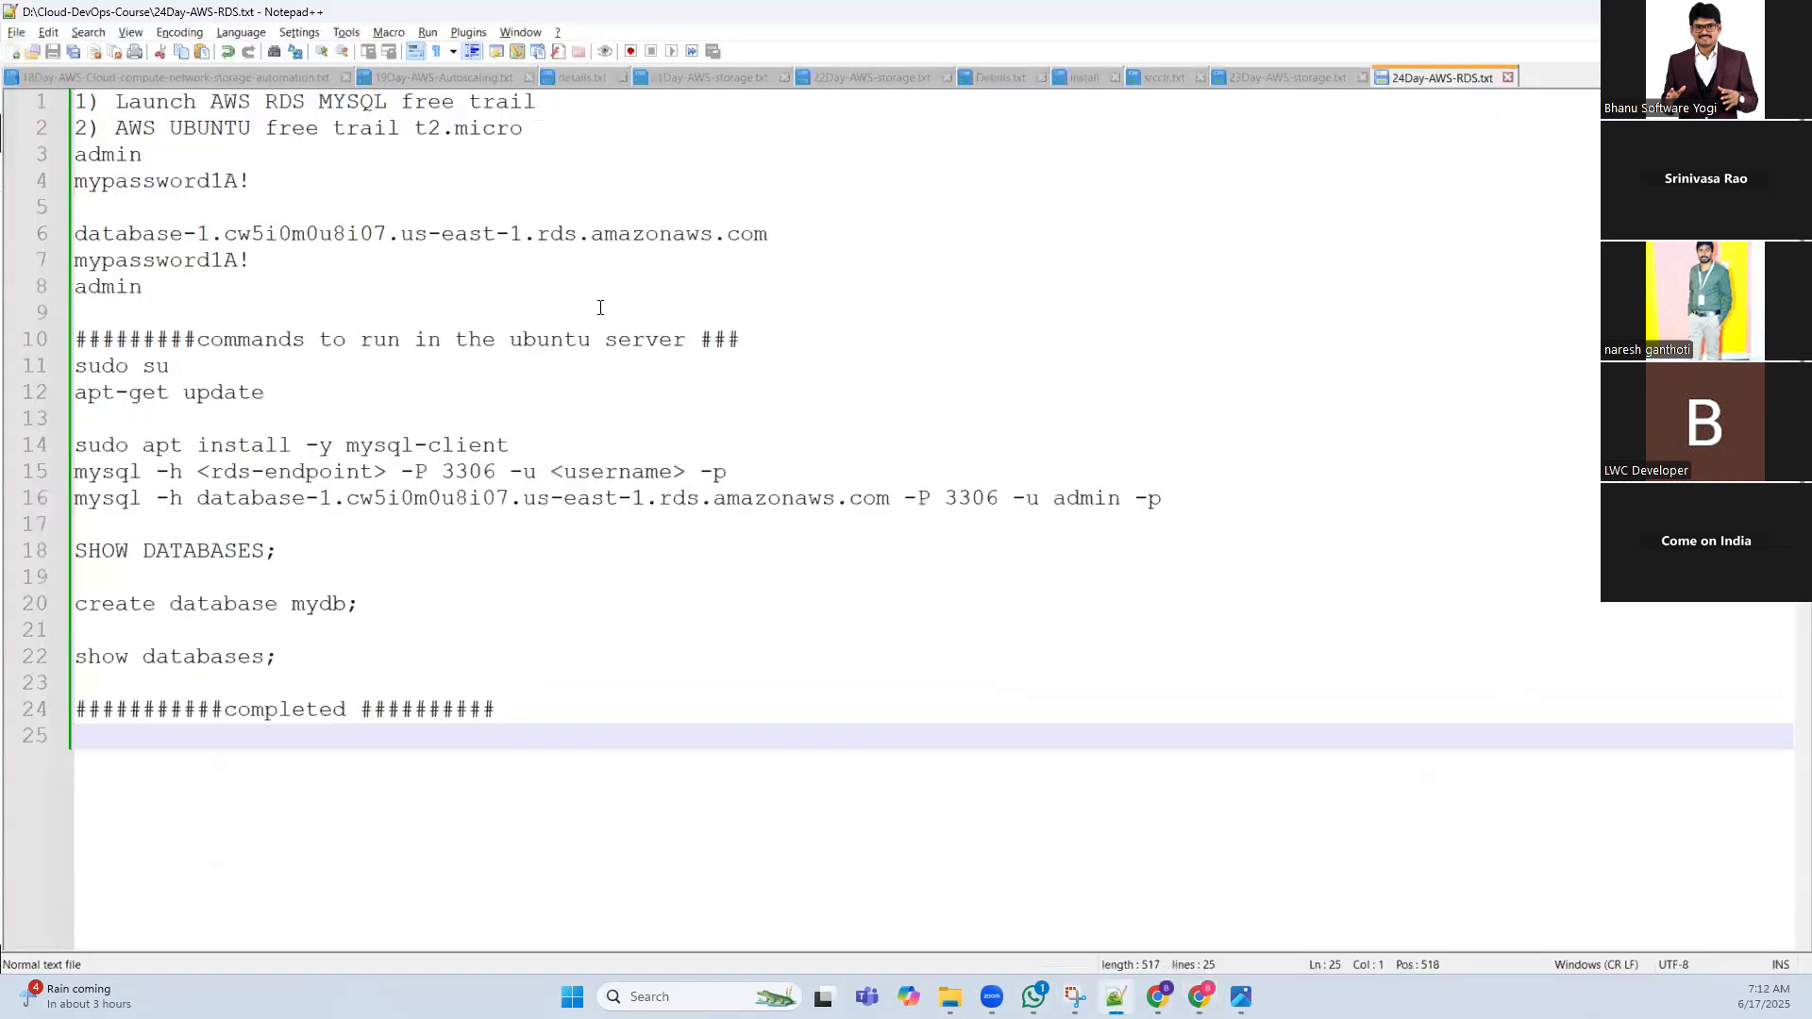
left_click_drag(251, 180, 75, 181)
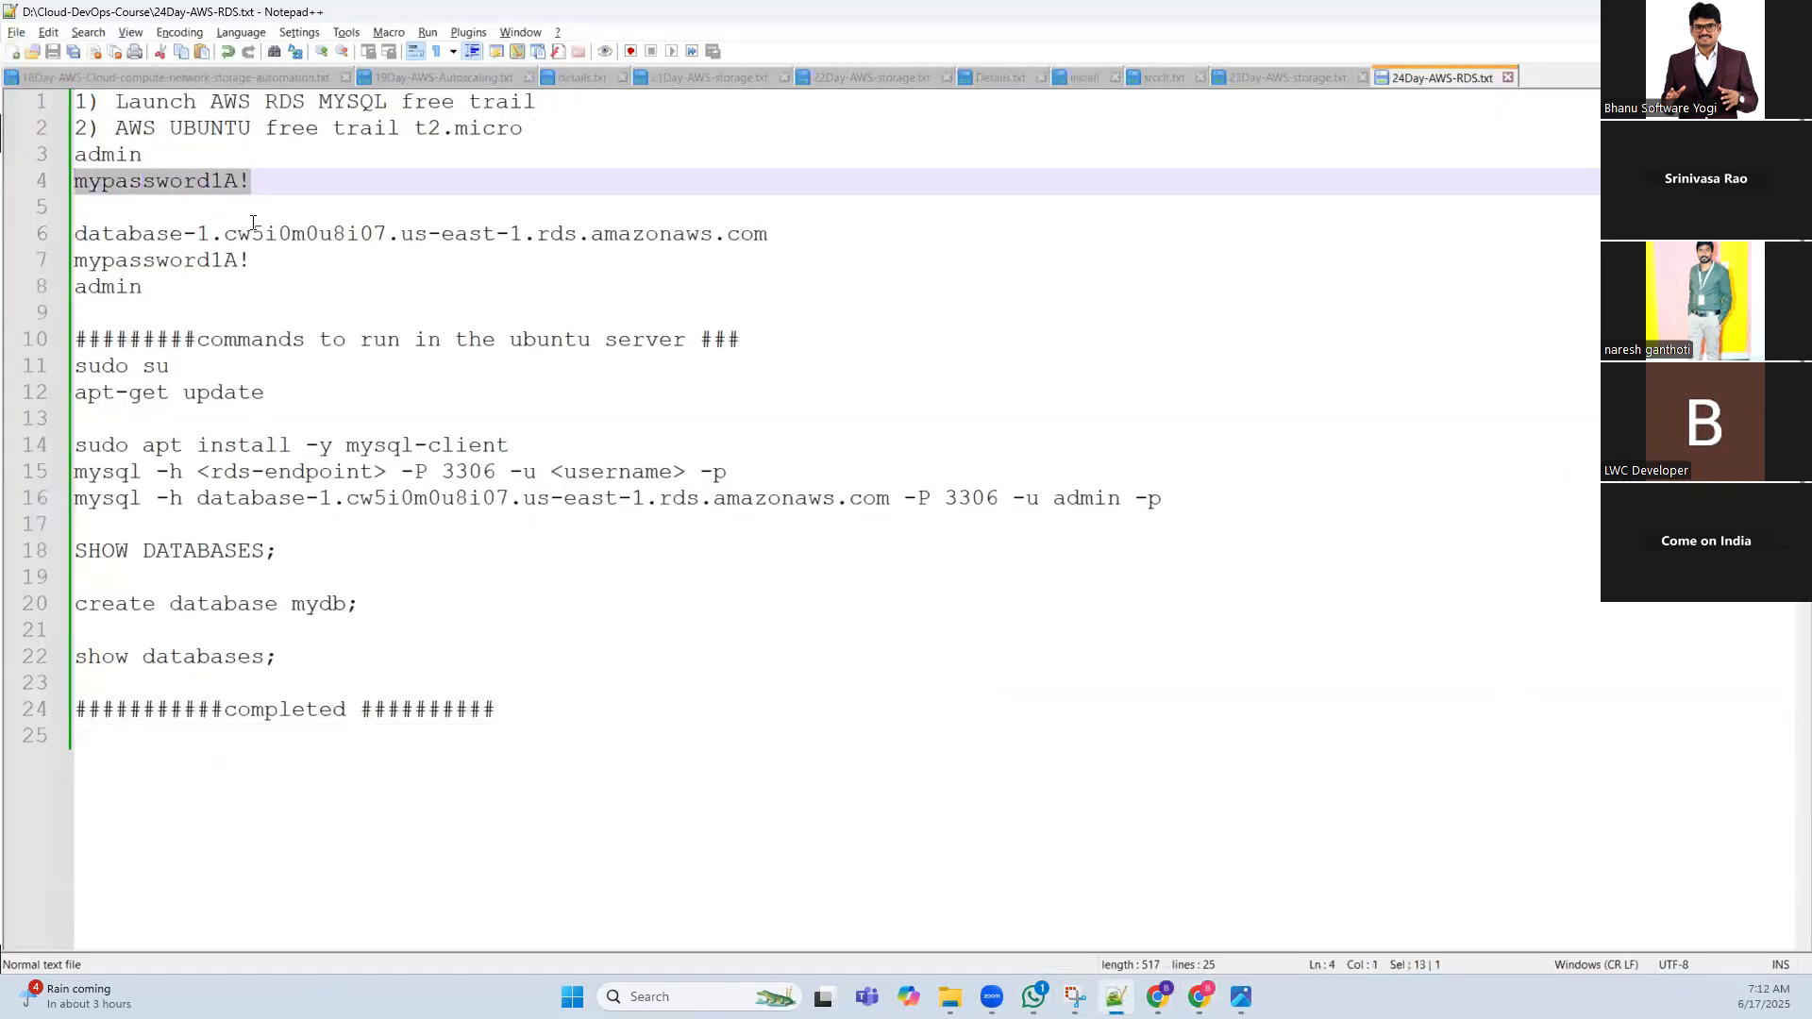
key("alt+Tab")
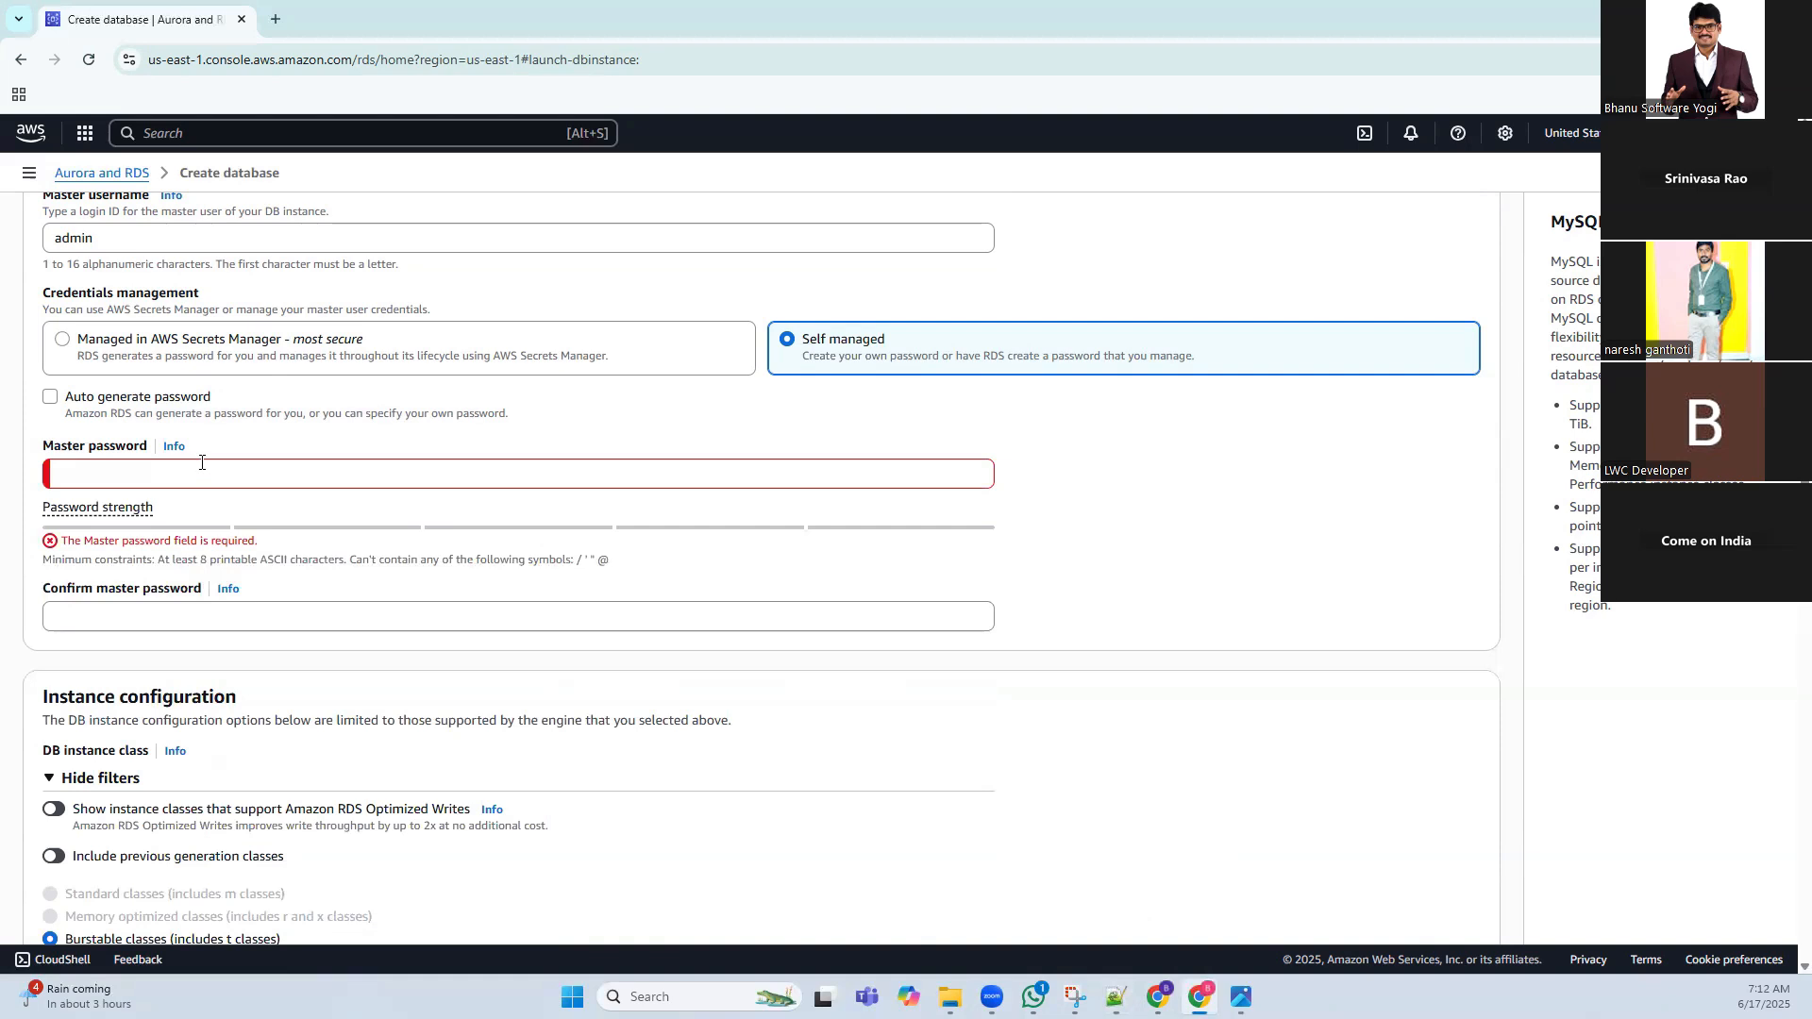
left_click(168, 476)
key("ctrl+v")
key("Tab")
key("ctrl+v")
left_click(1125, 485)
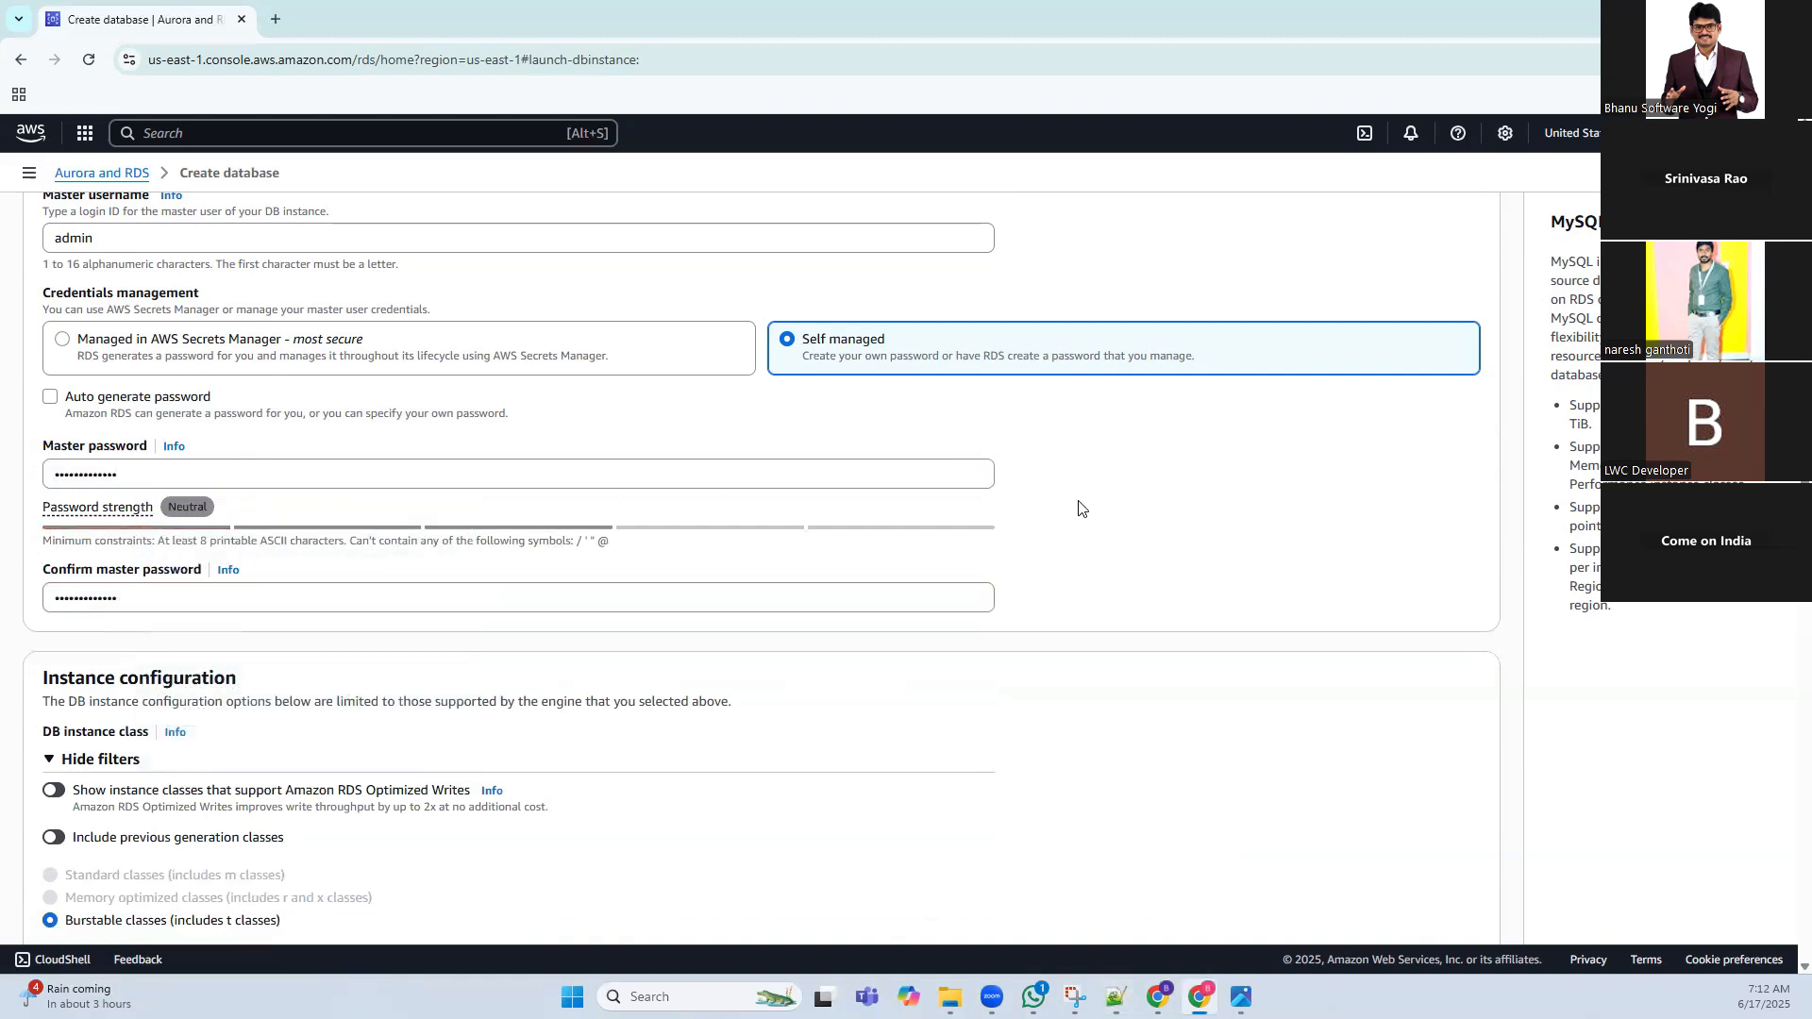
Try connecting the database to an EC2 compute resource and return to Don't connect to an EC2 compute resource
scroll(1080, 494, "down", 3)
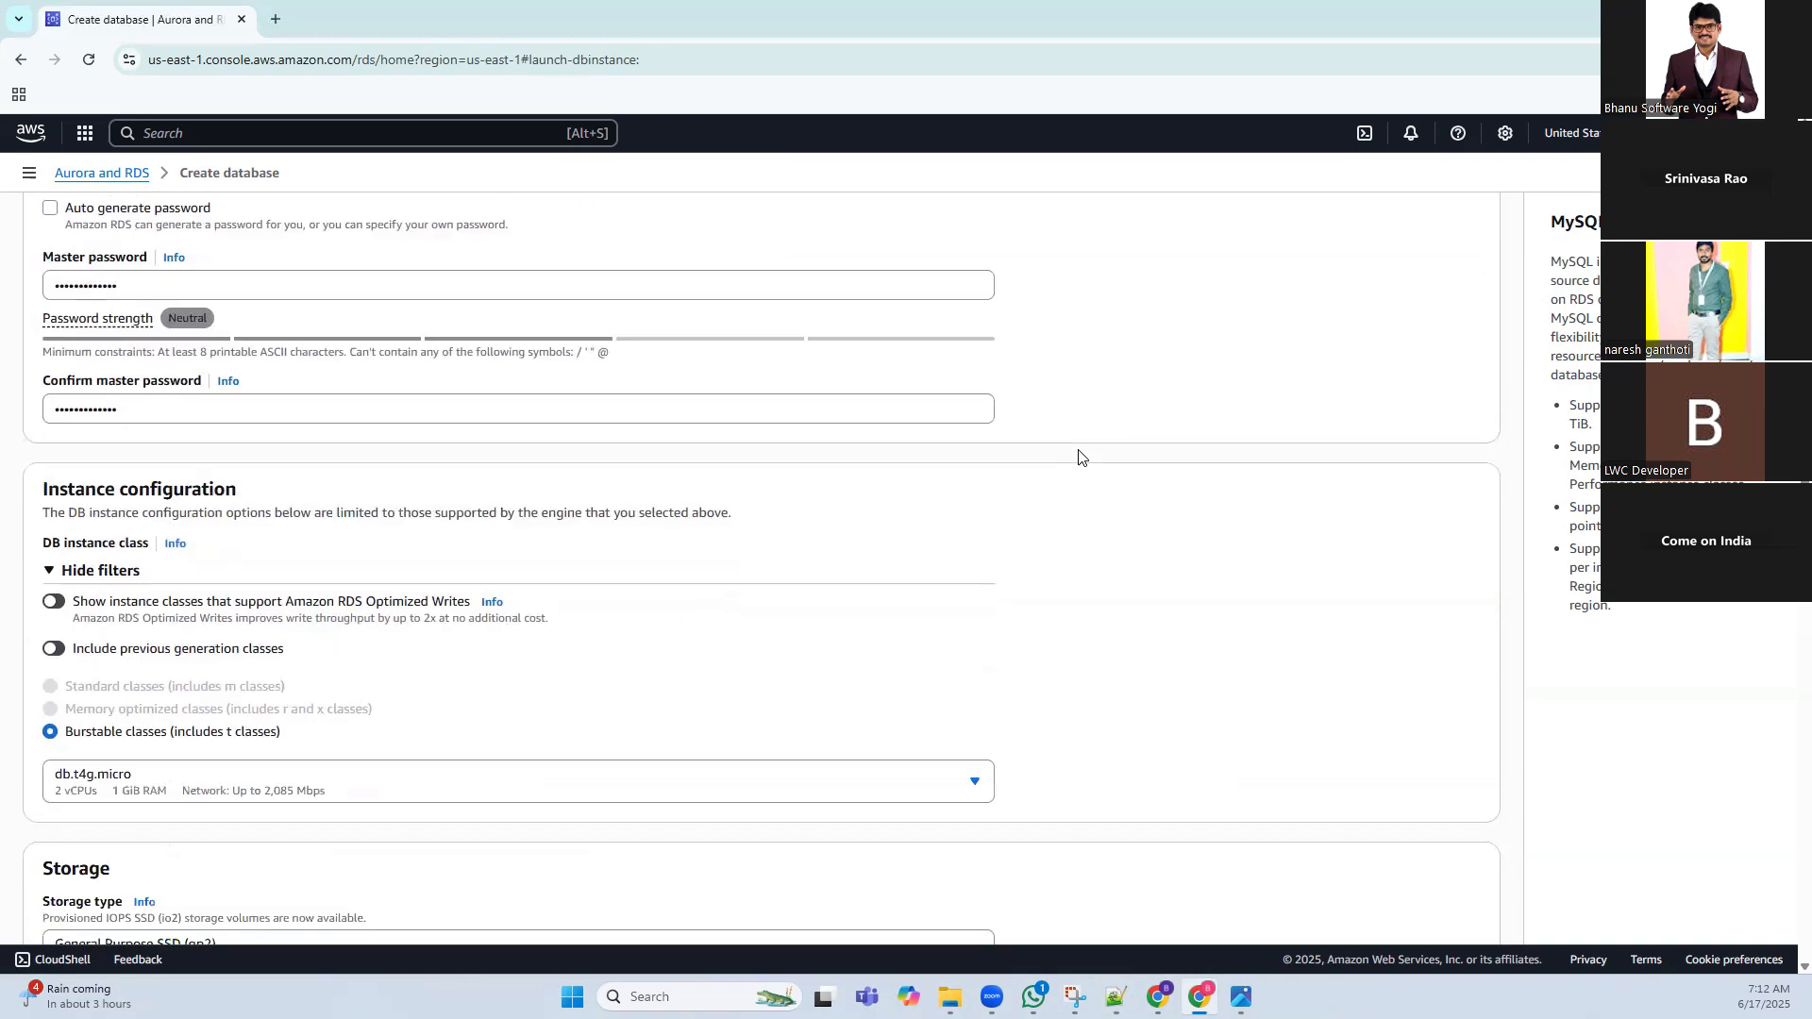
scroll(1080, 456, "down", 1)
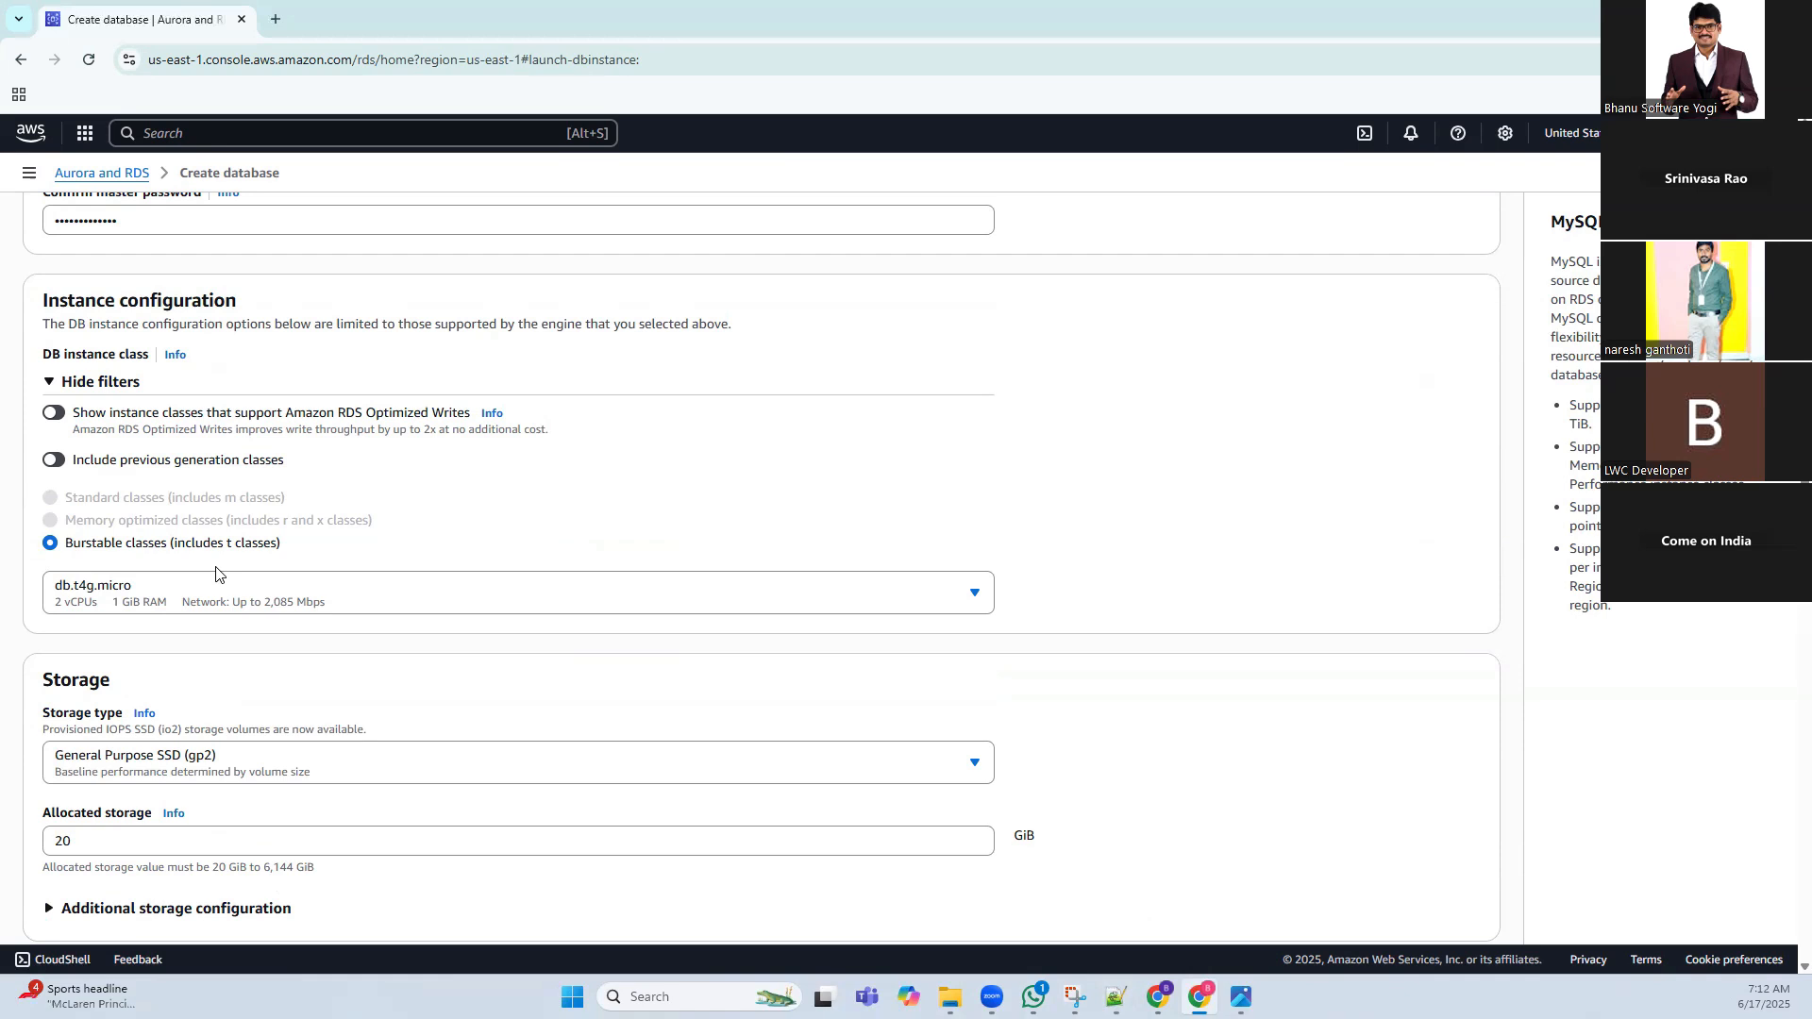
scroll(396, 582, "down", 3)
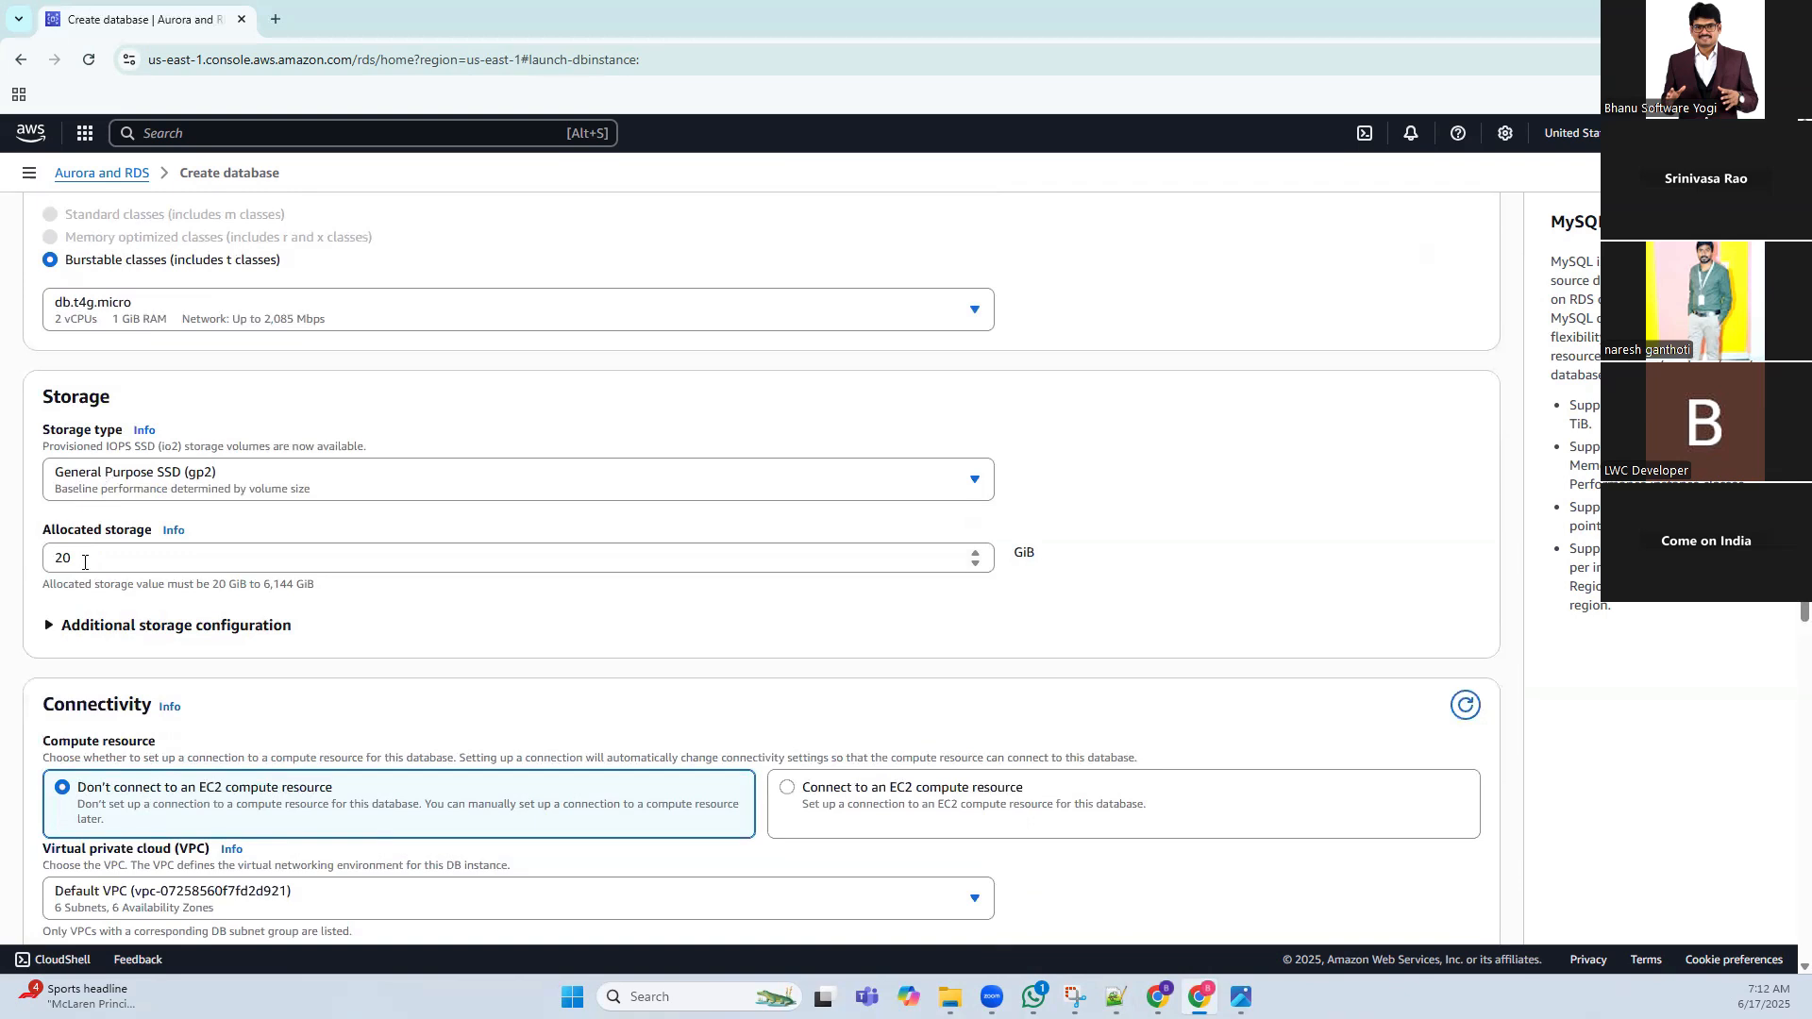
scroll(84, 562, "down", 3)
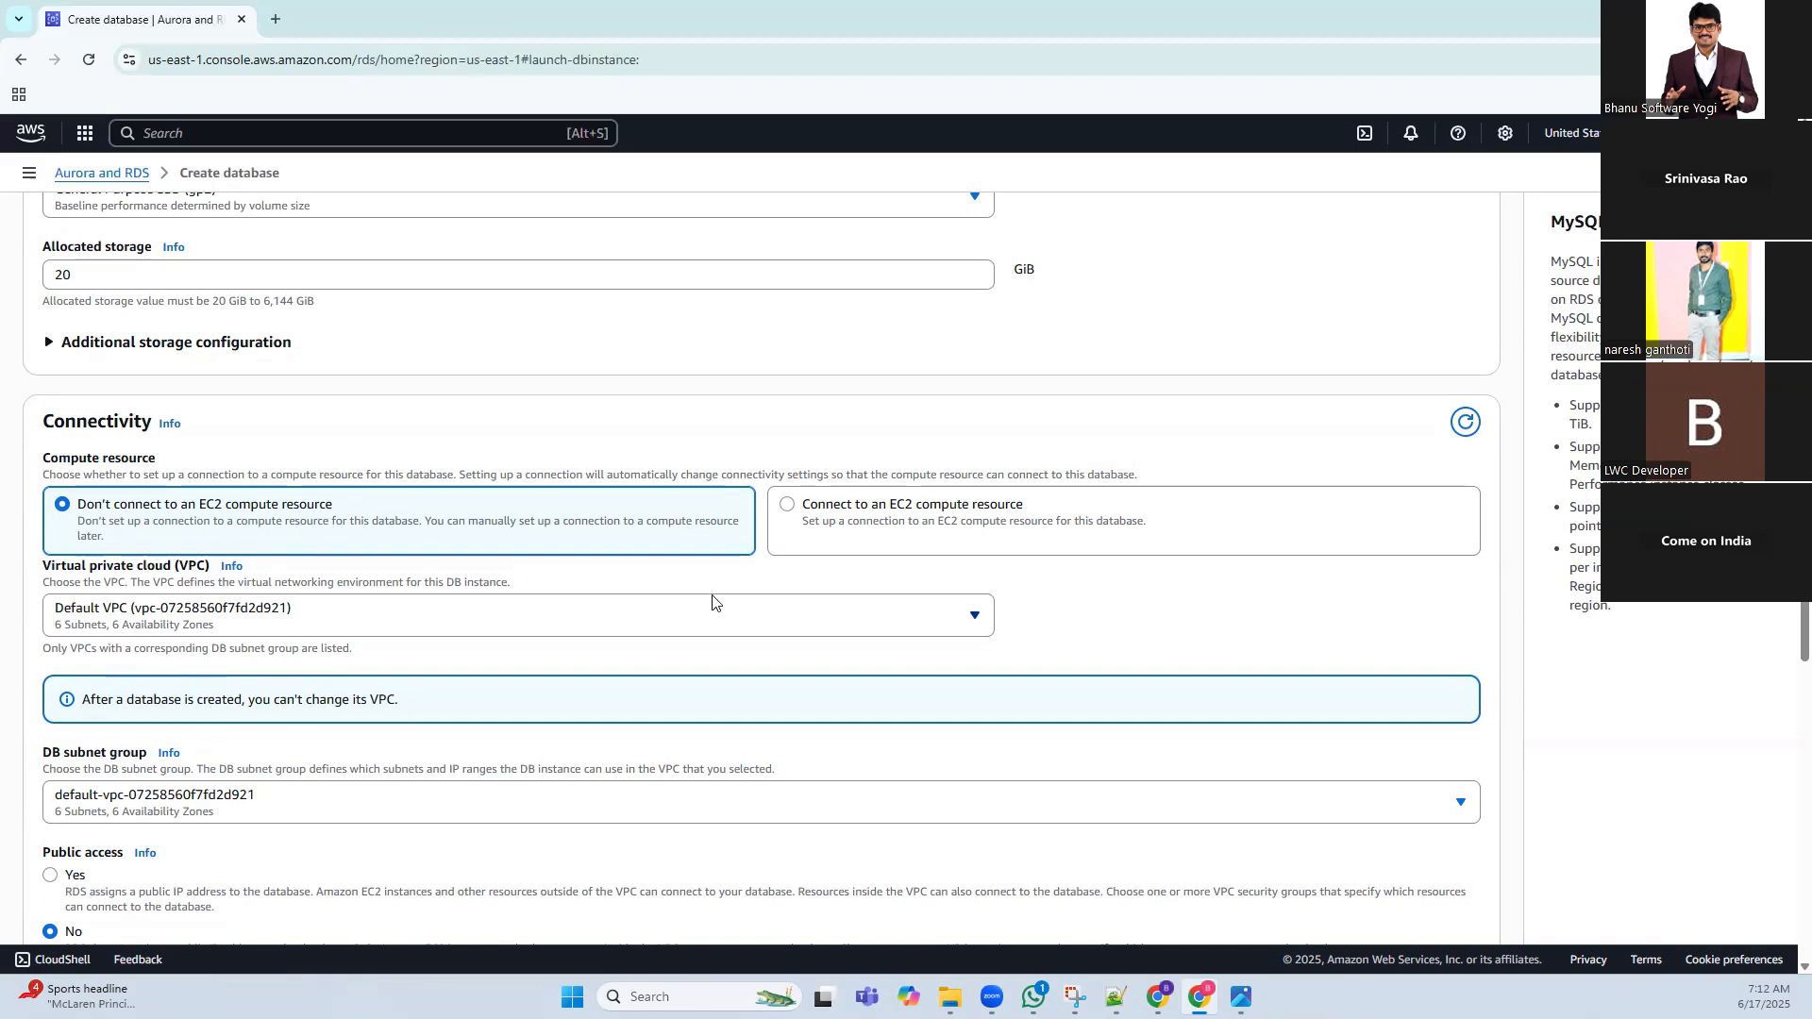
left_click(817, 513)
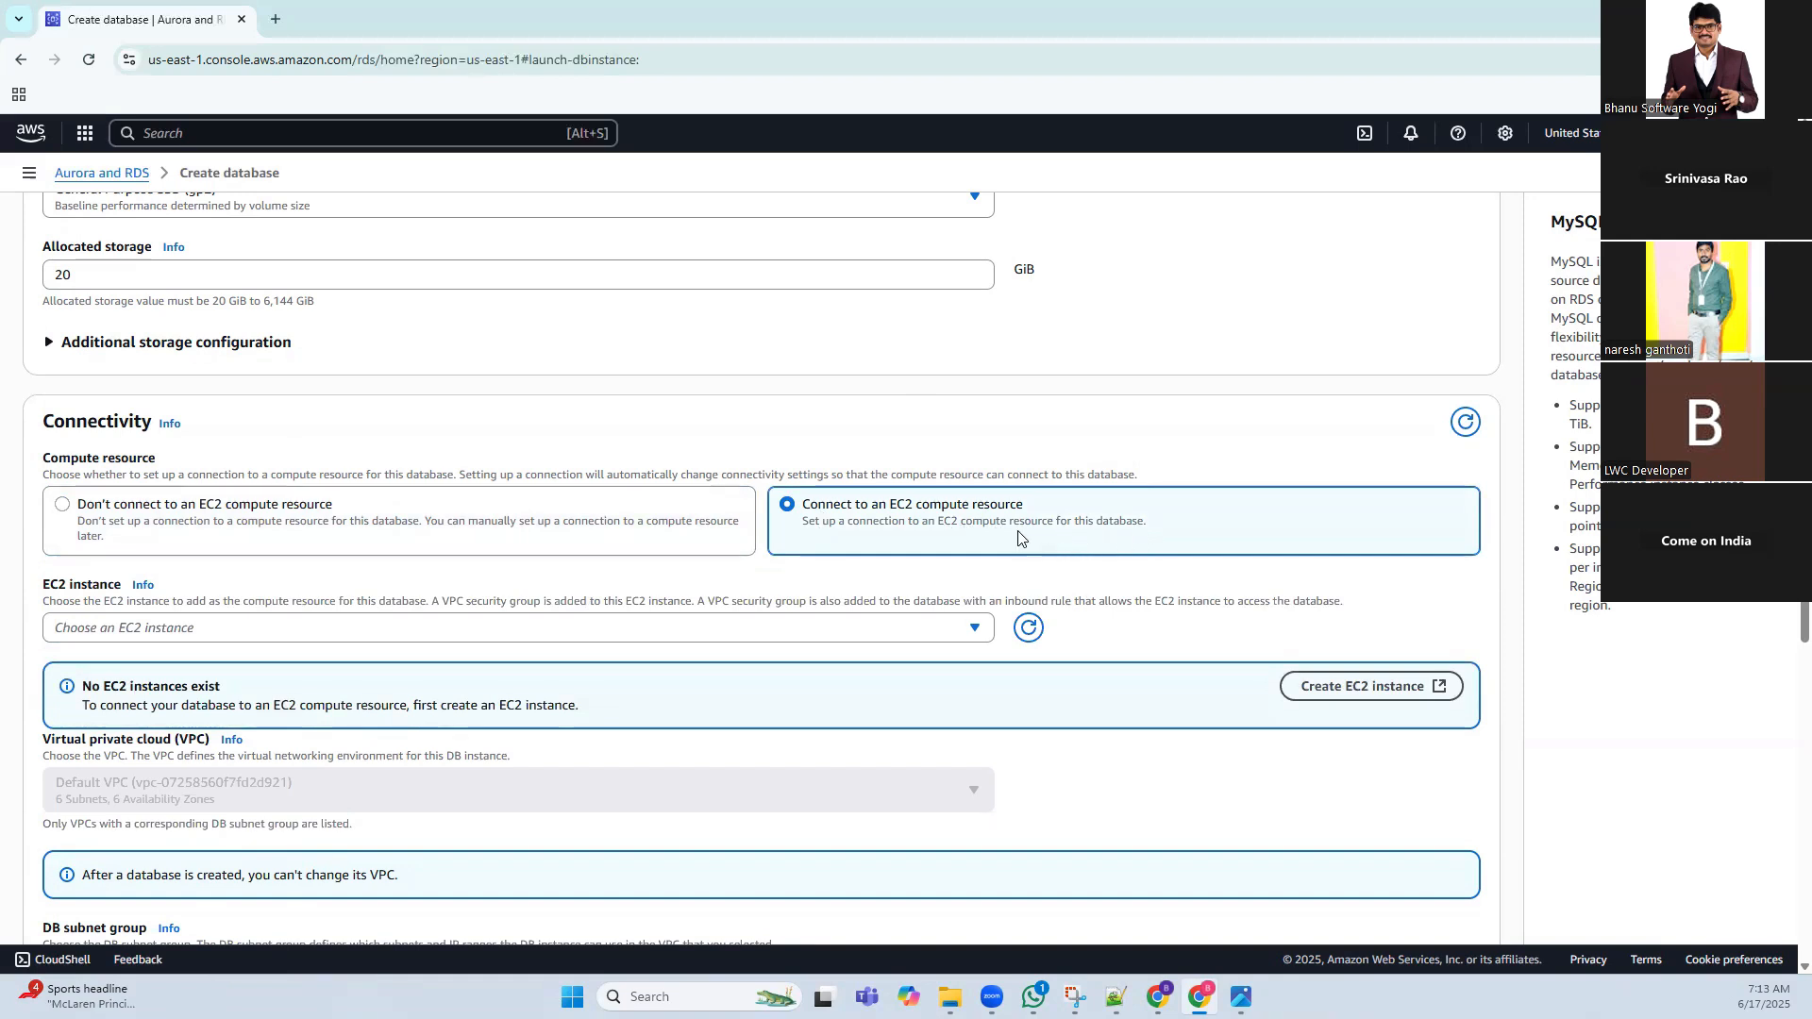
scroll(1023, 519, "down", 1)
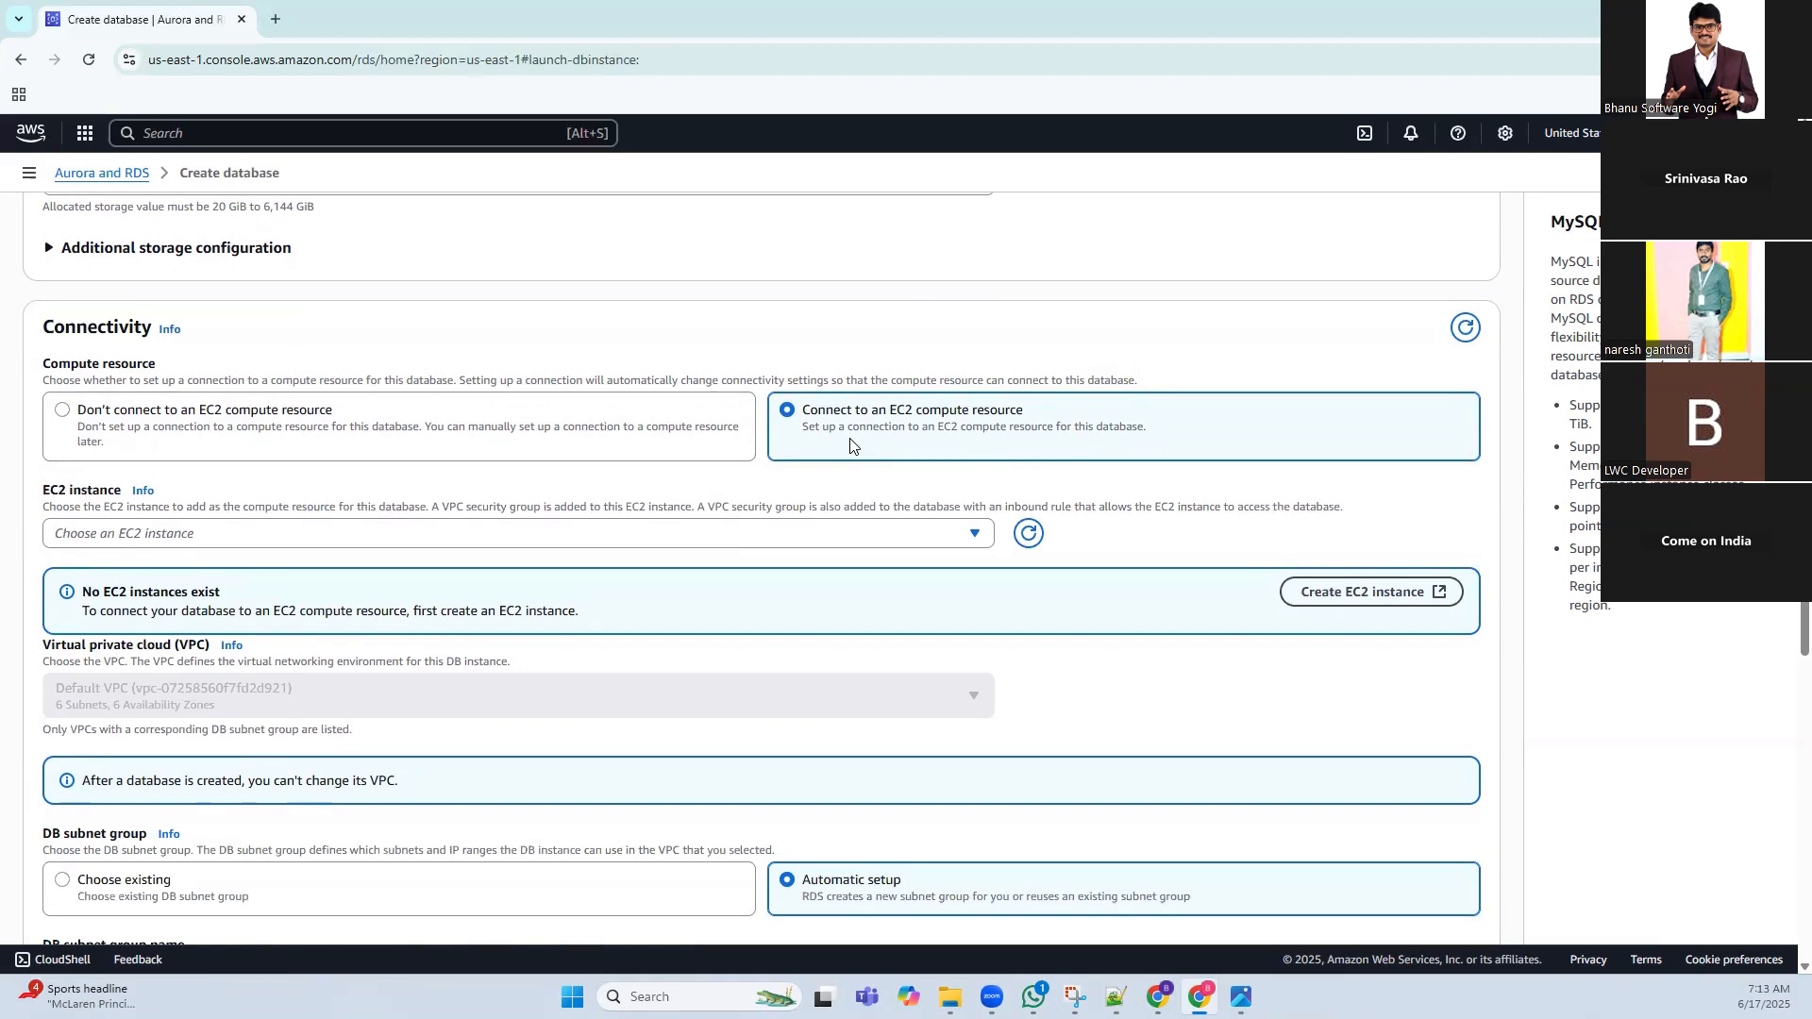
left_click(476, 431)
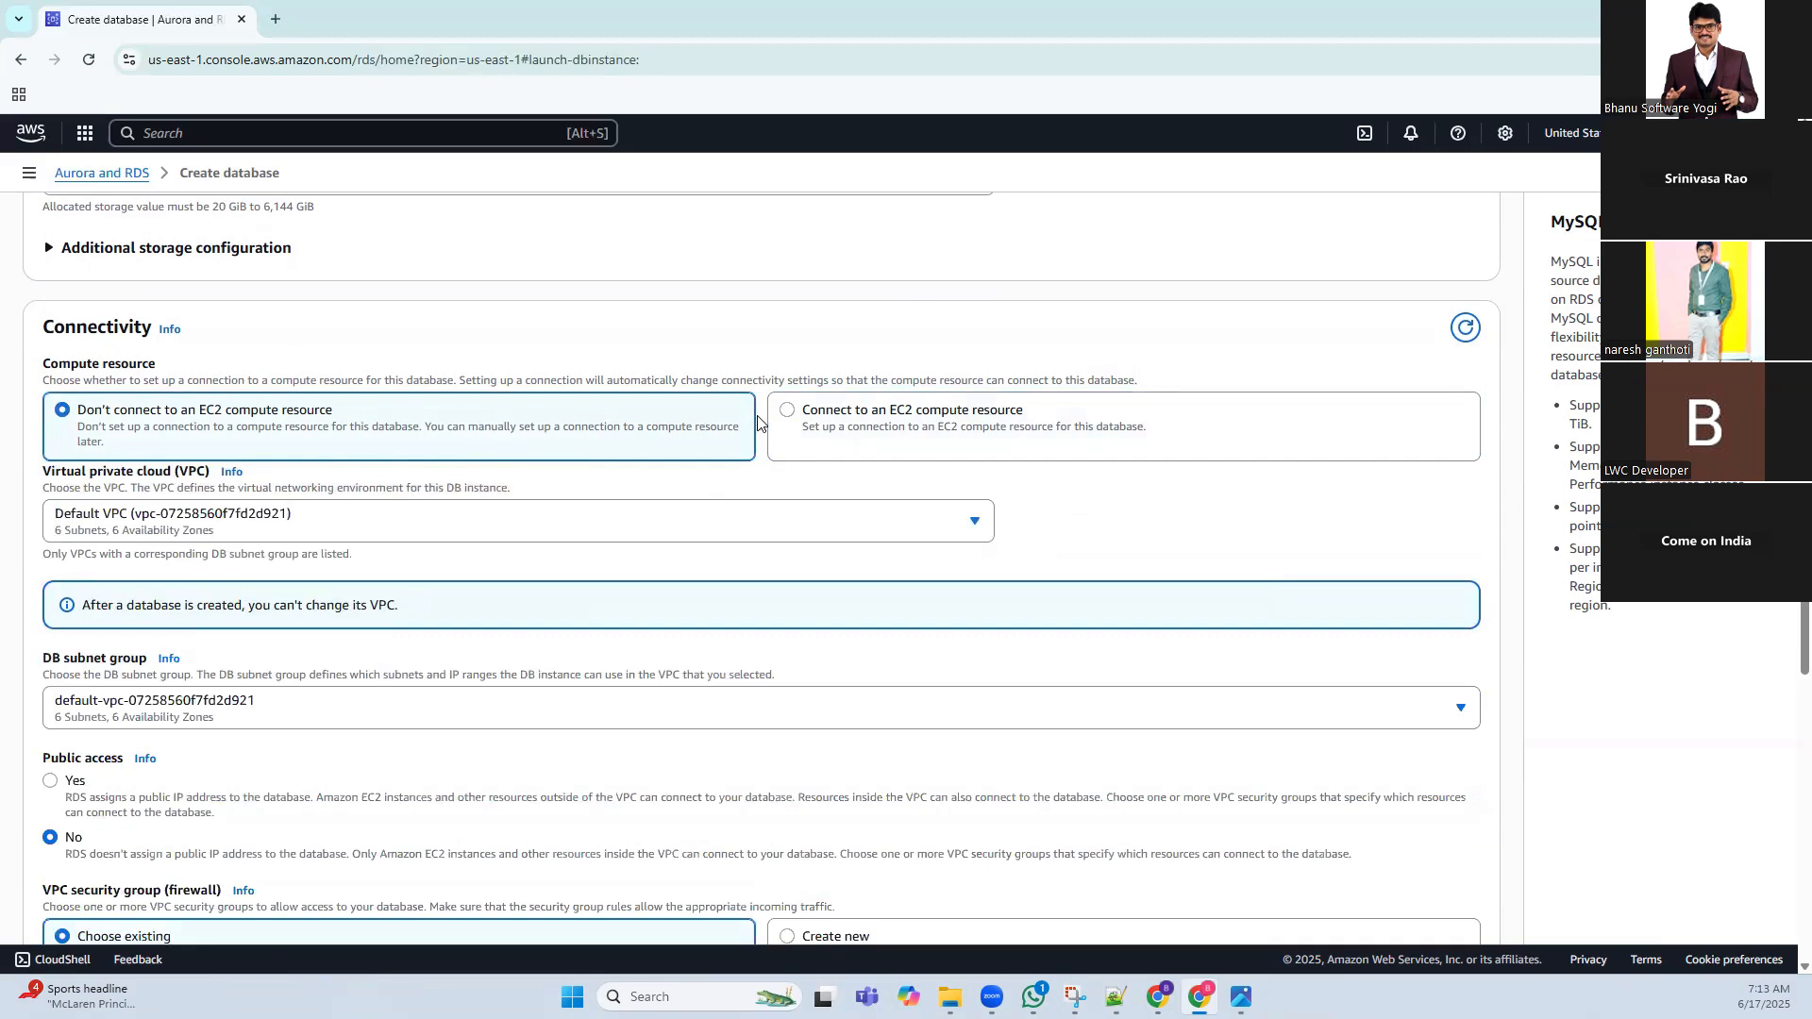
left_click(809, 421)
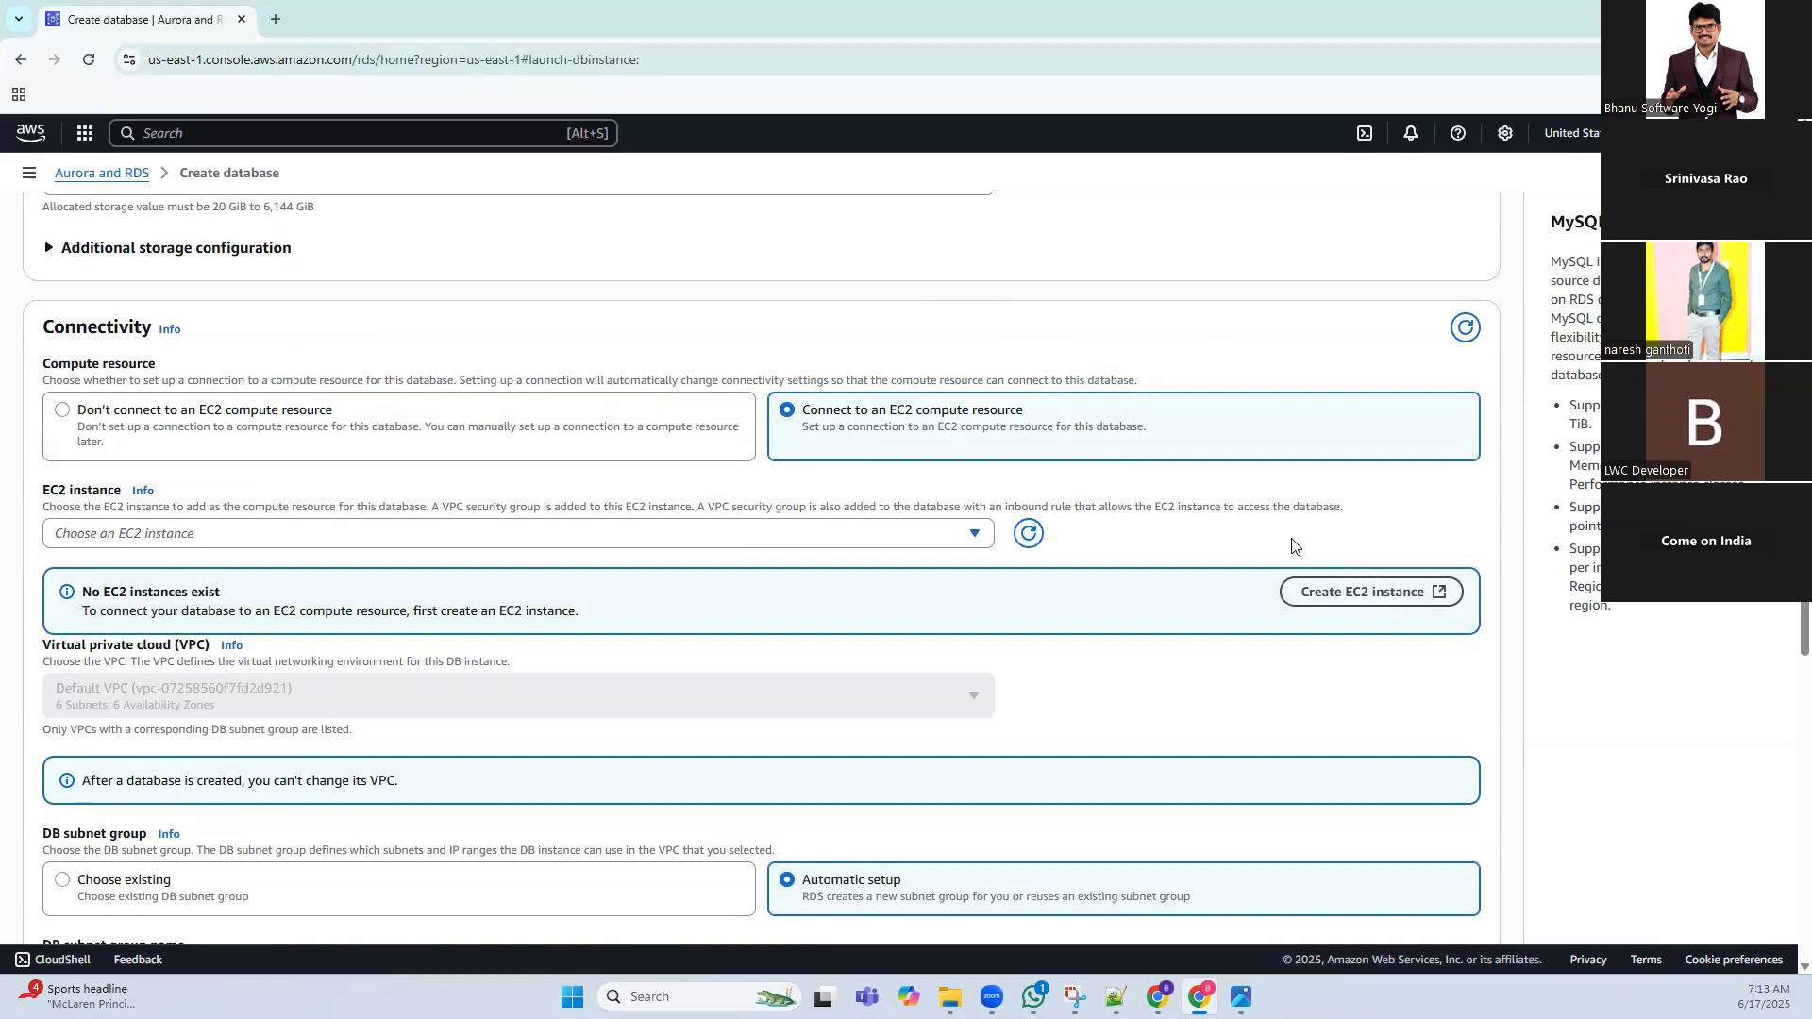
left_click(646, 429)
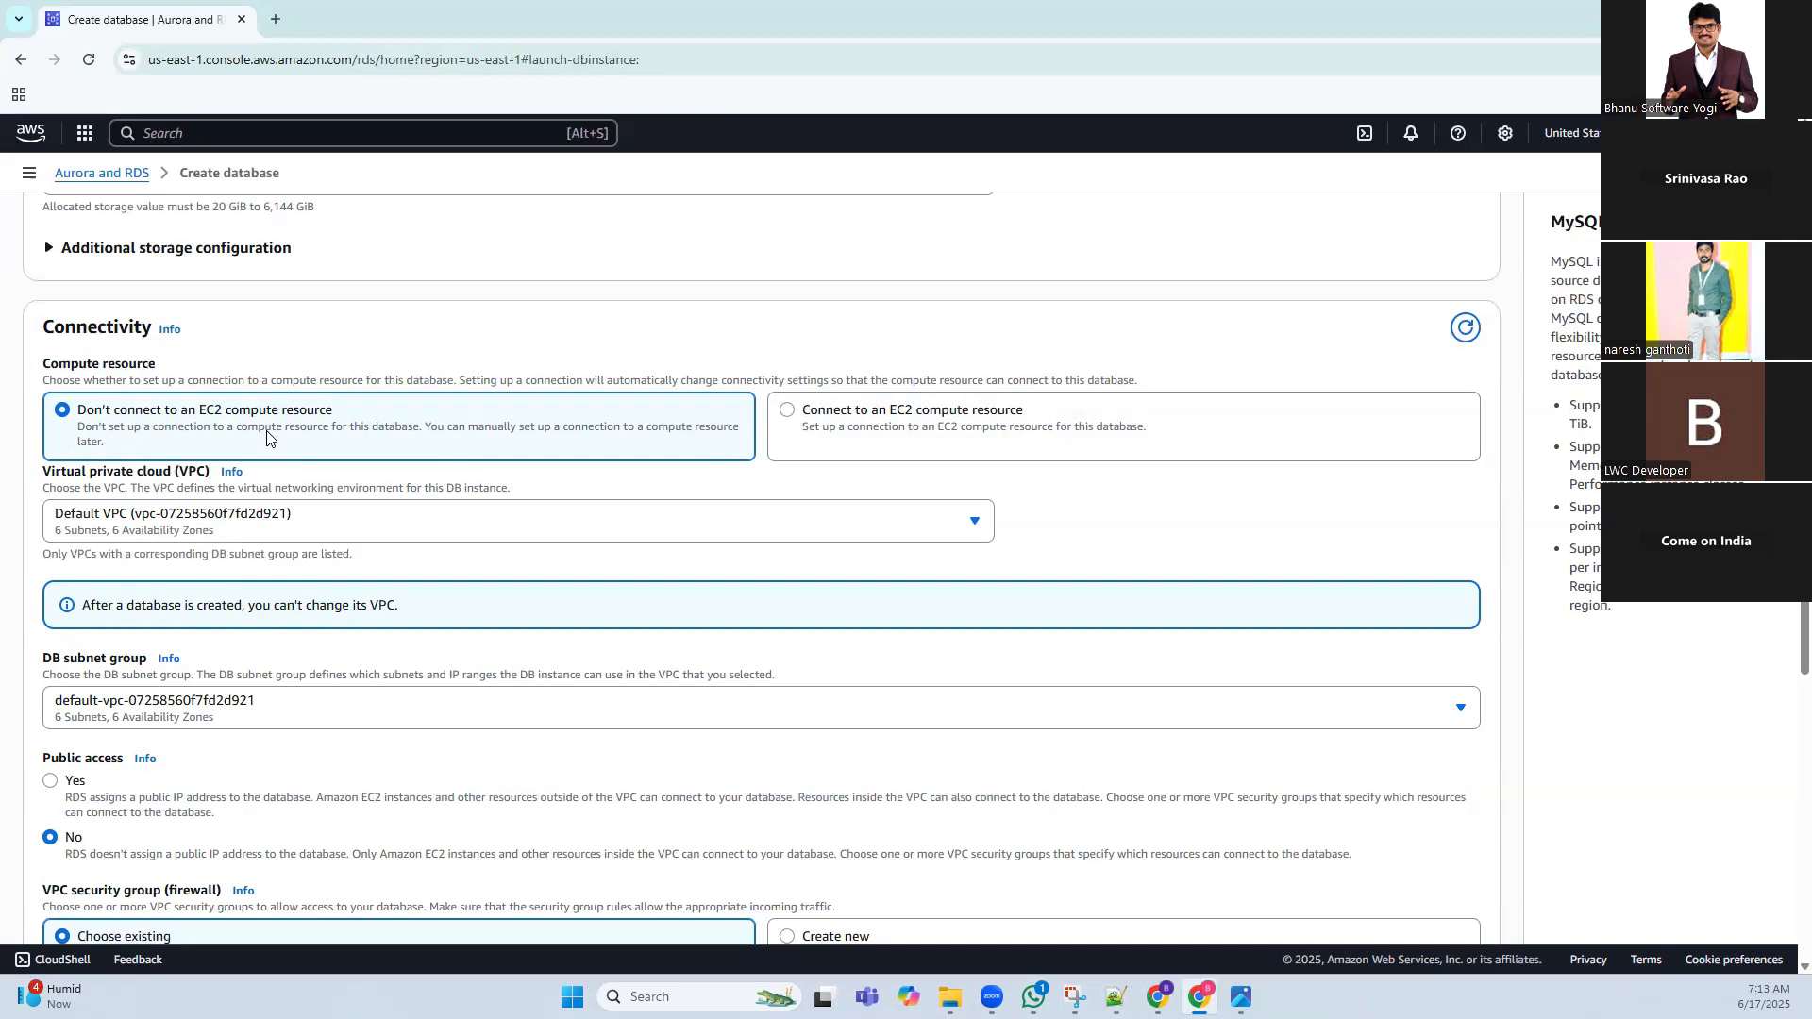
Set public access to Yes in the database's connectivity settings
scroll(269, 437, "down", 2)
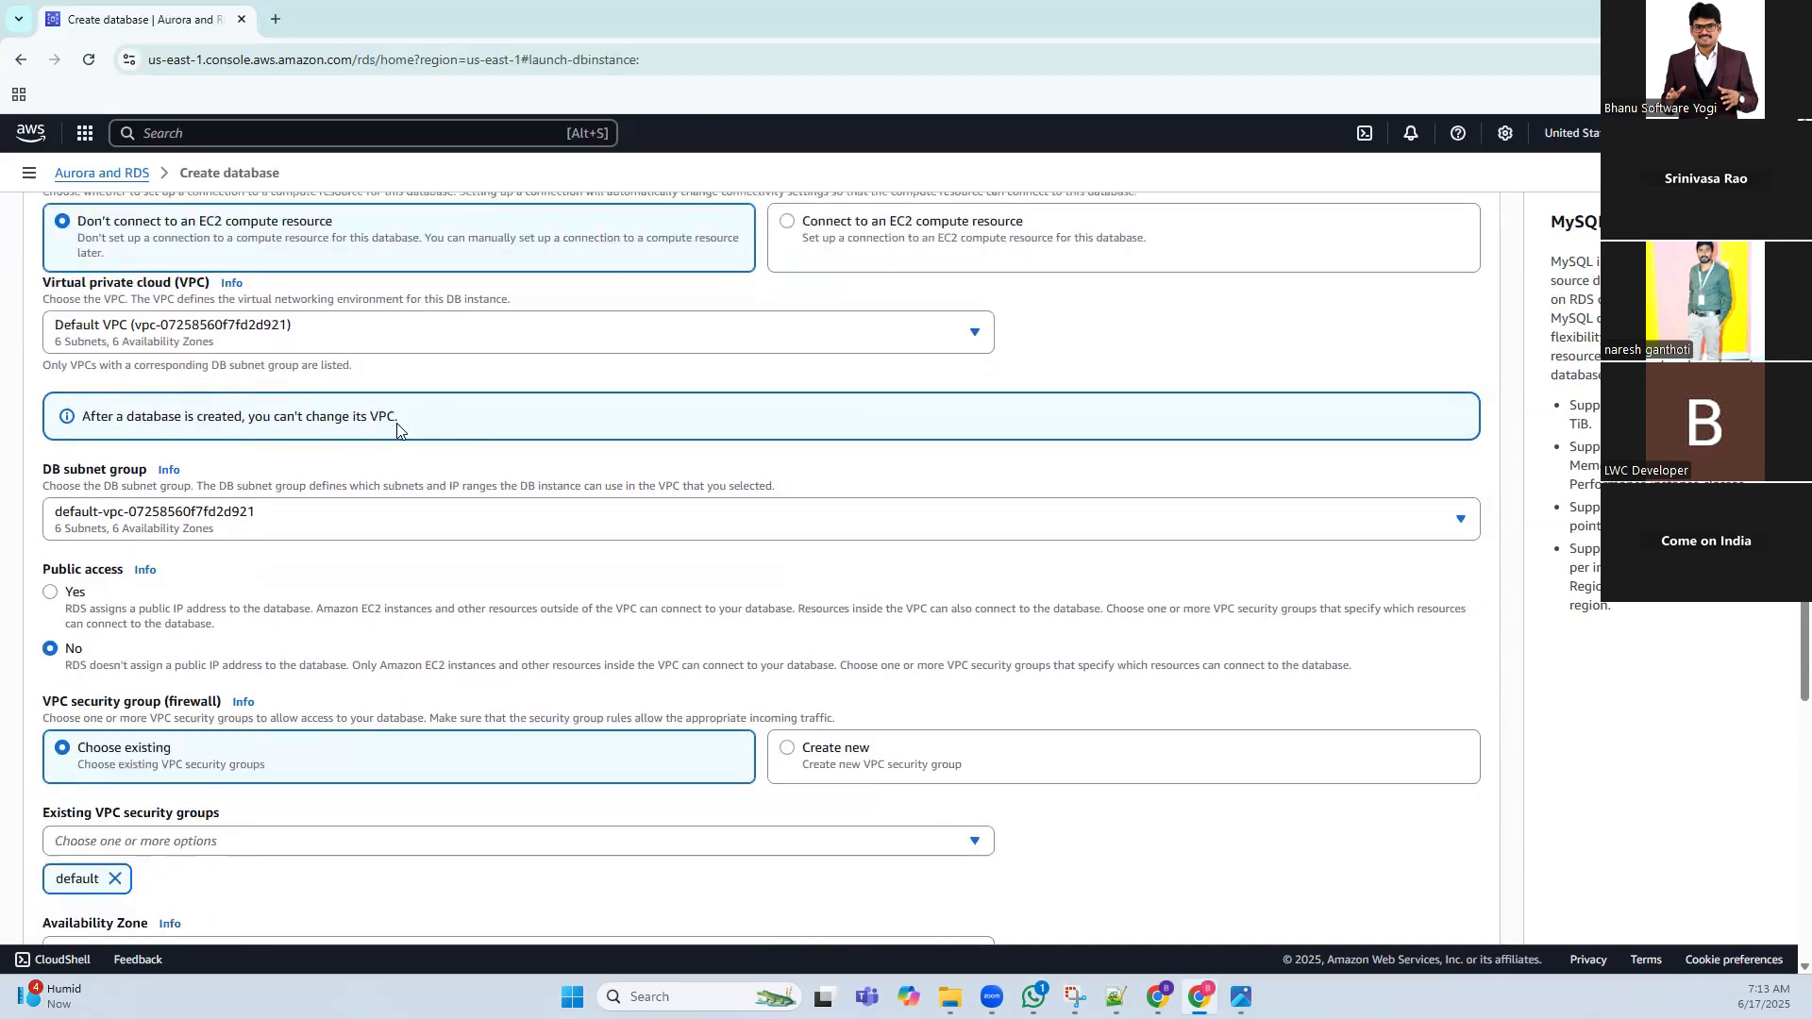
scroll(351, 453, "down", 1)
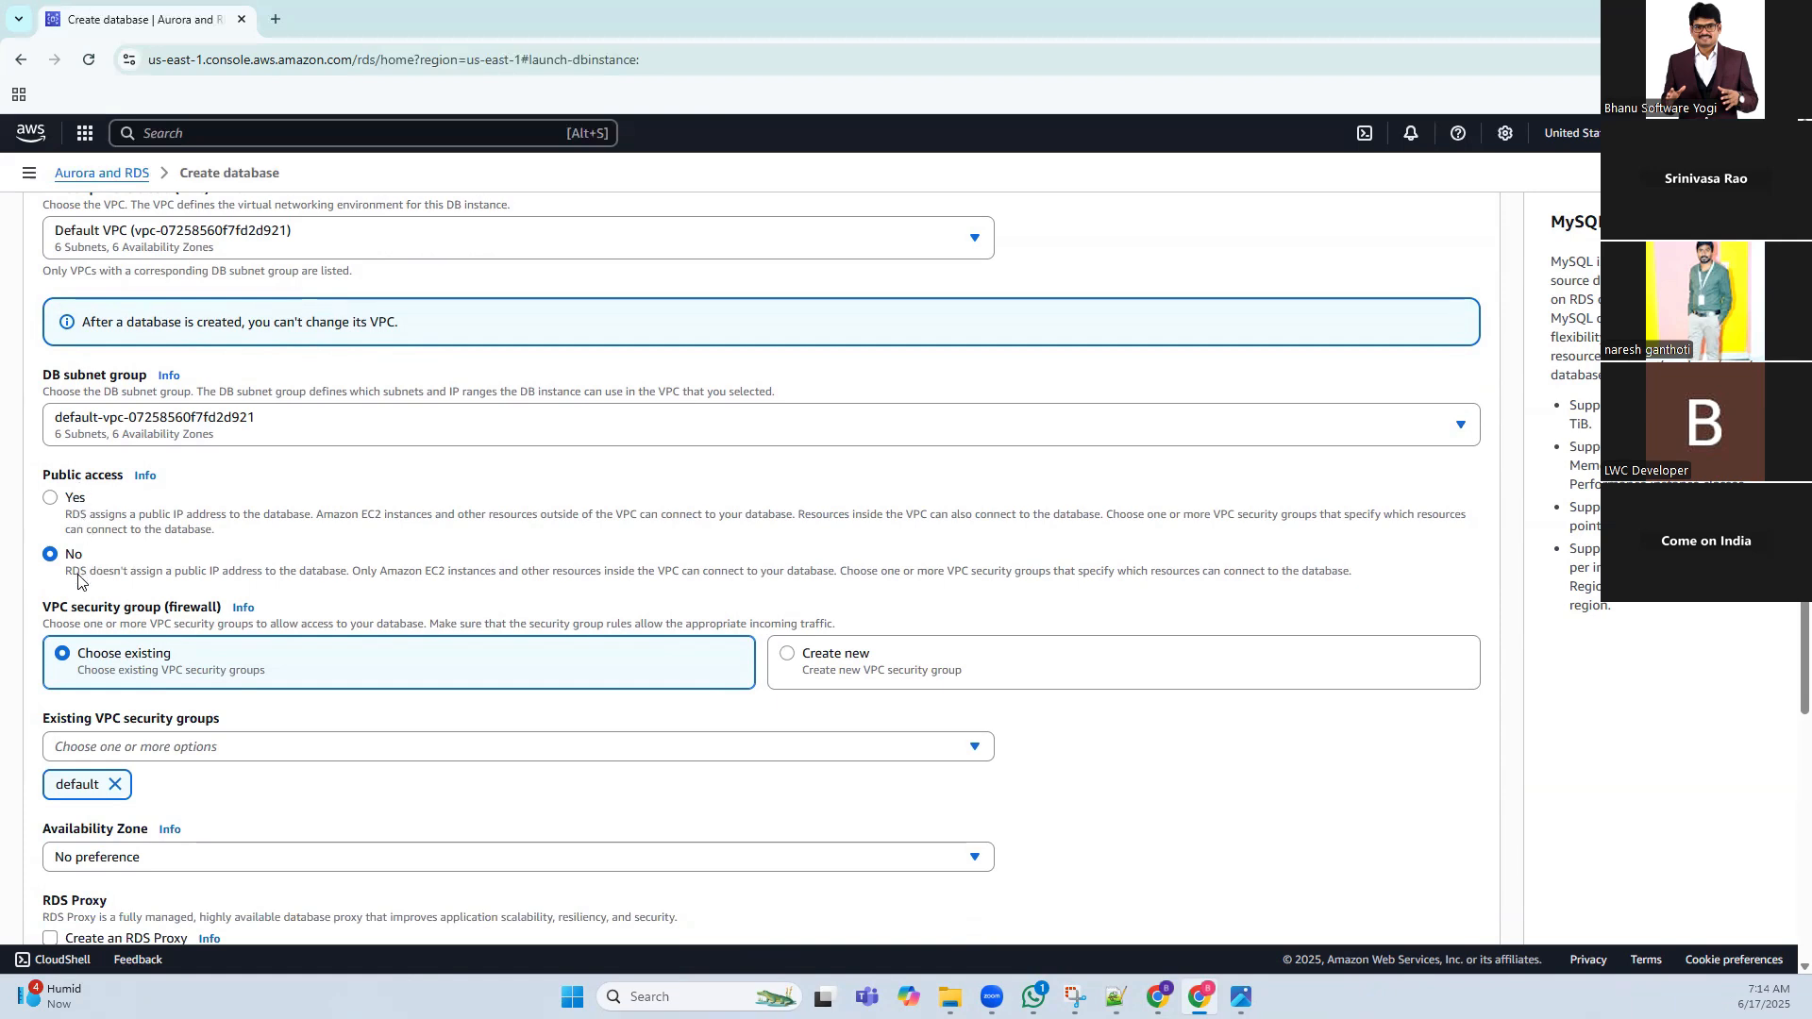
left_click(50, 499)
scroll(255, 491, "down", 2)
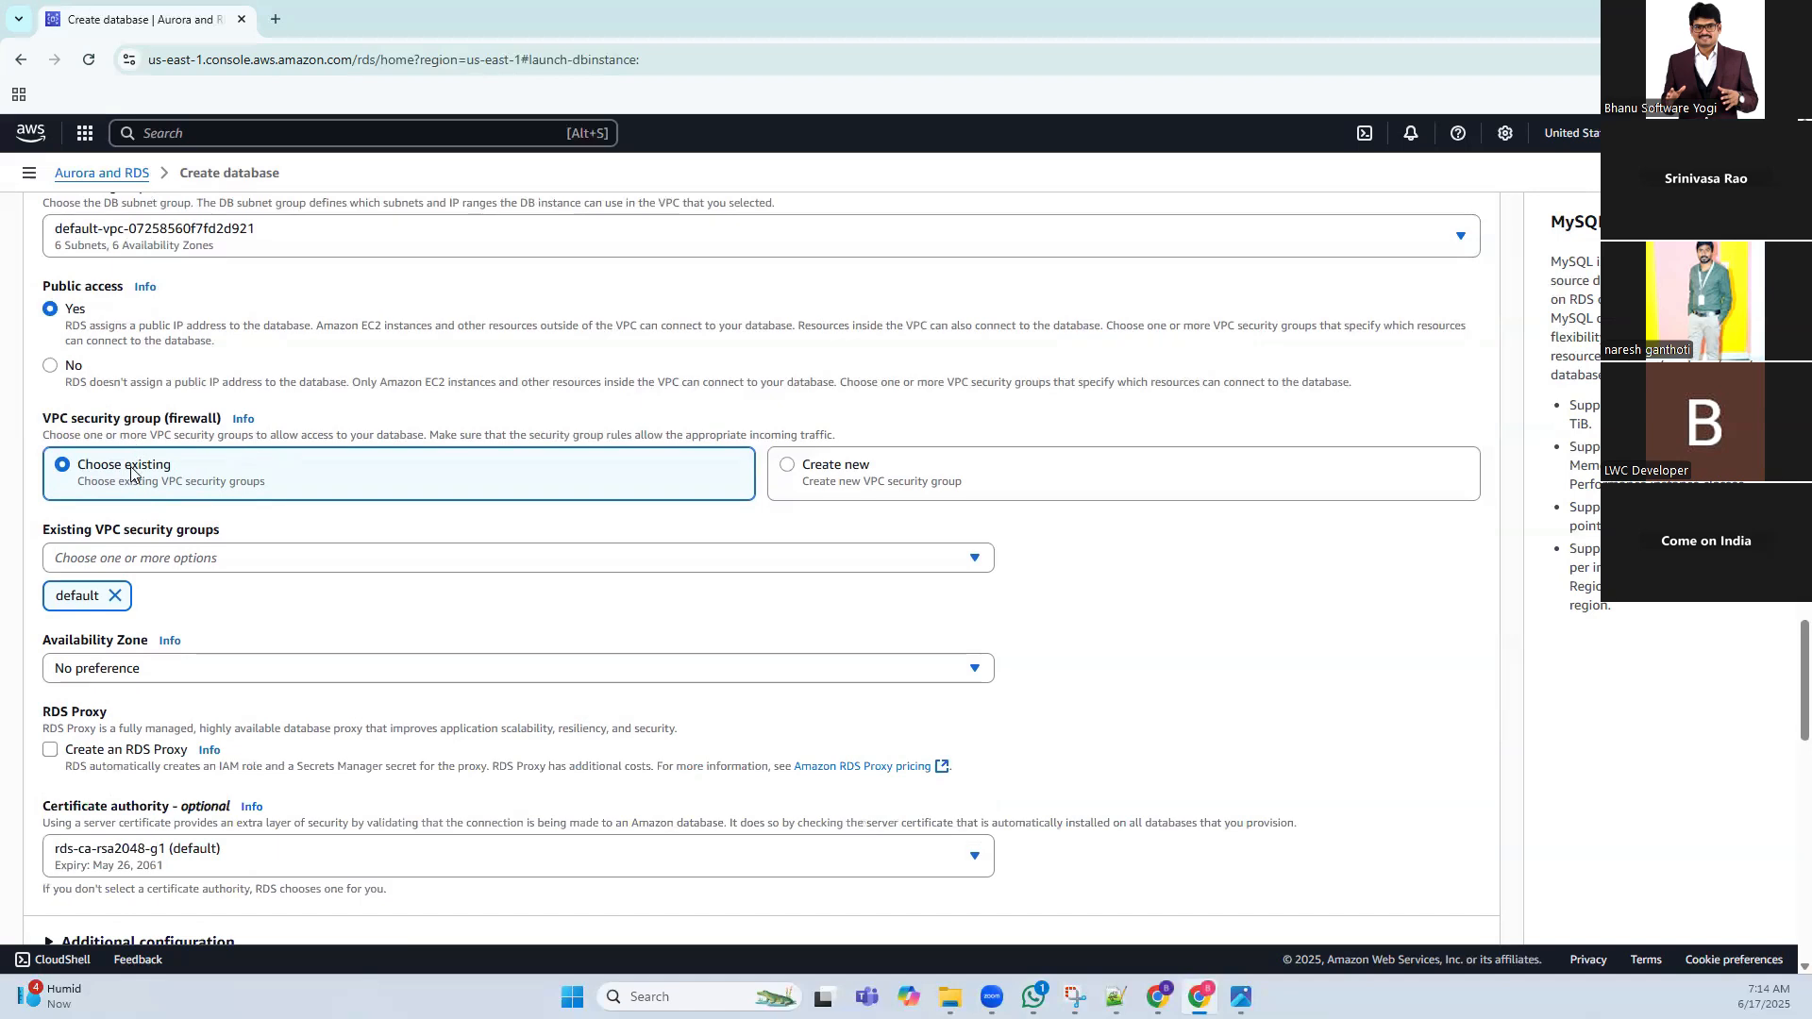
left_click_drag(61, 418, 153, 422)
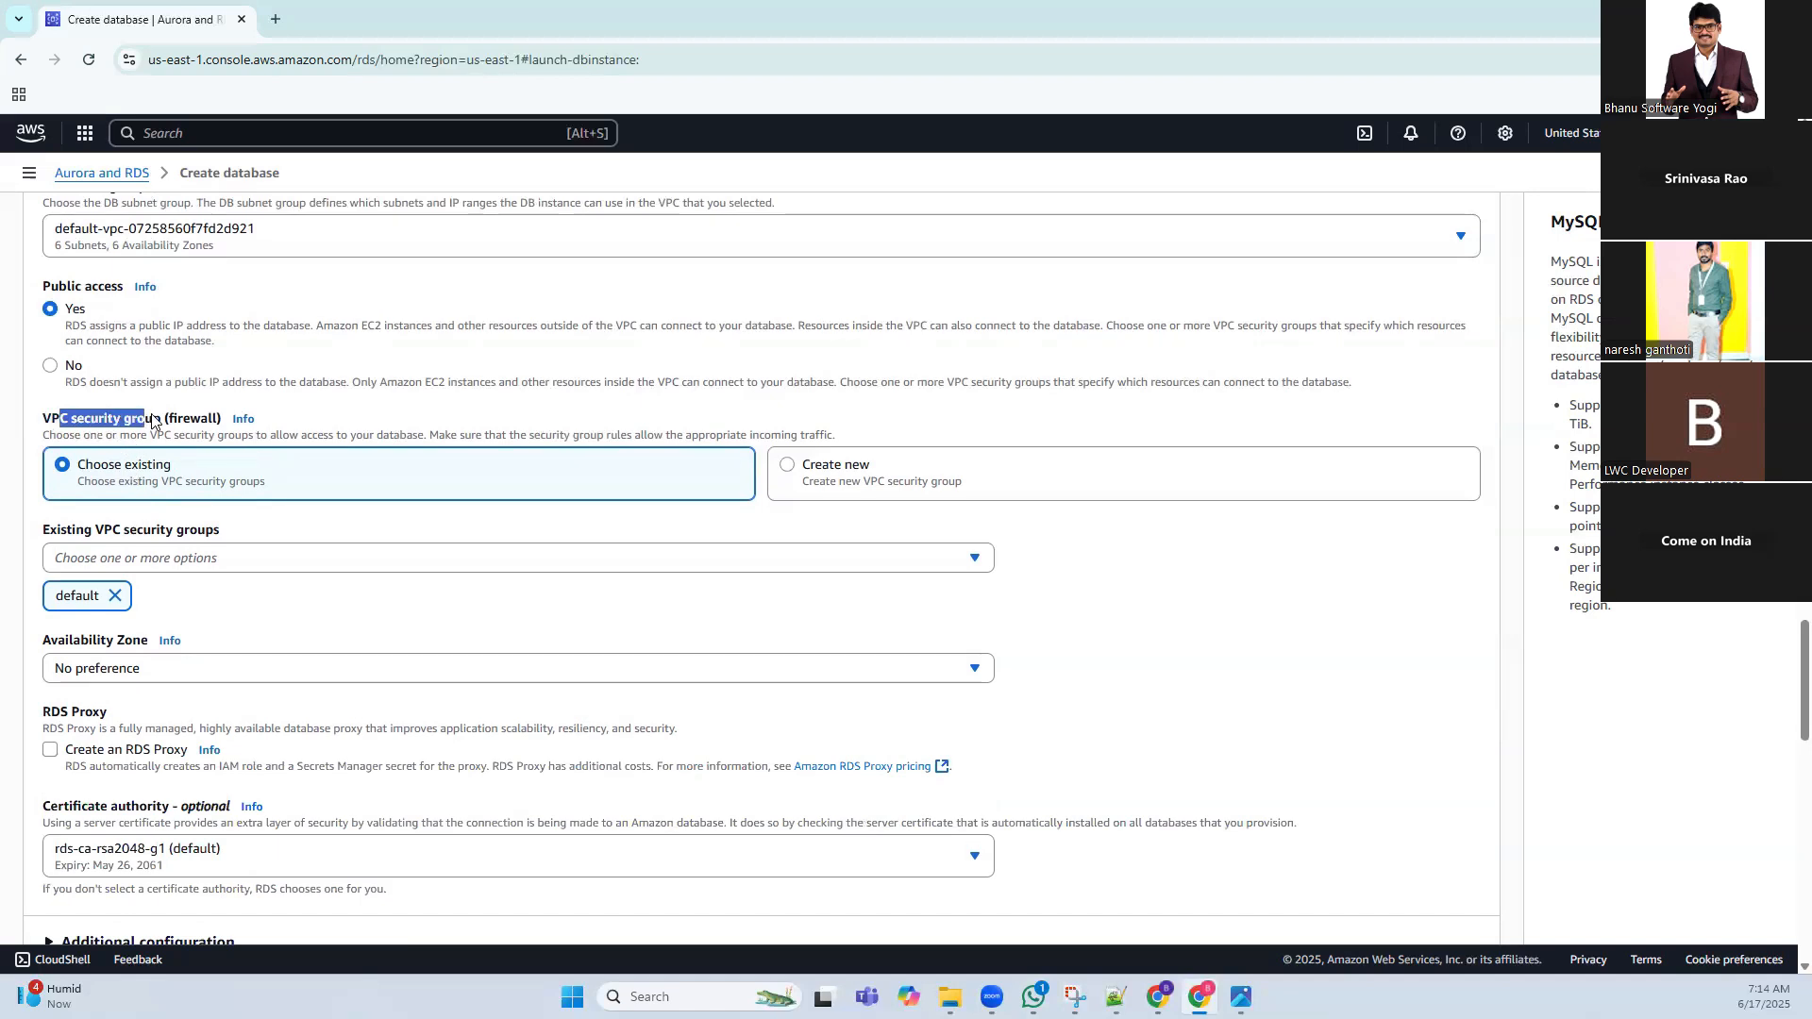
left_click(141, 422)
Add a tag to the database with the key Name and the value RDS
scroll(133, 483, "down", 1)
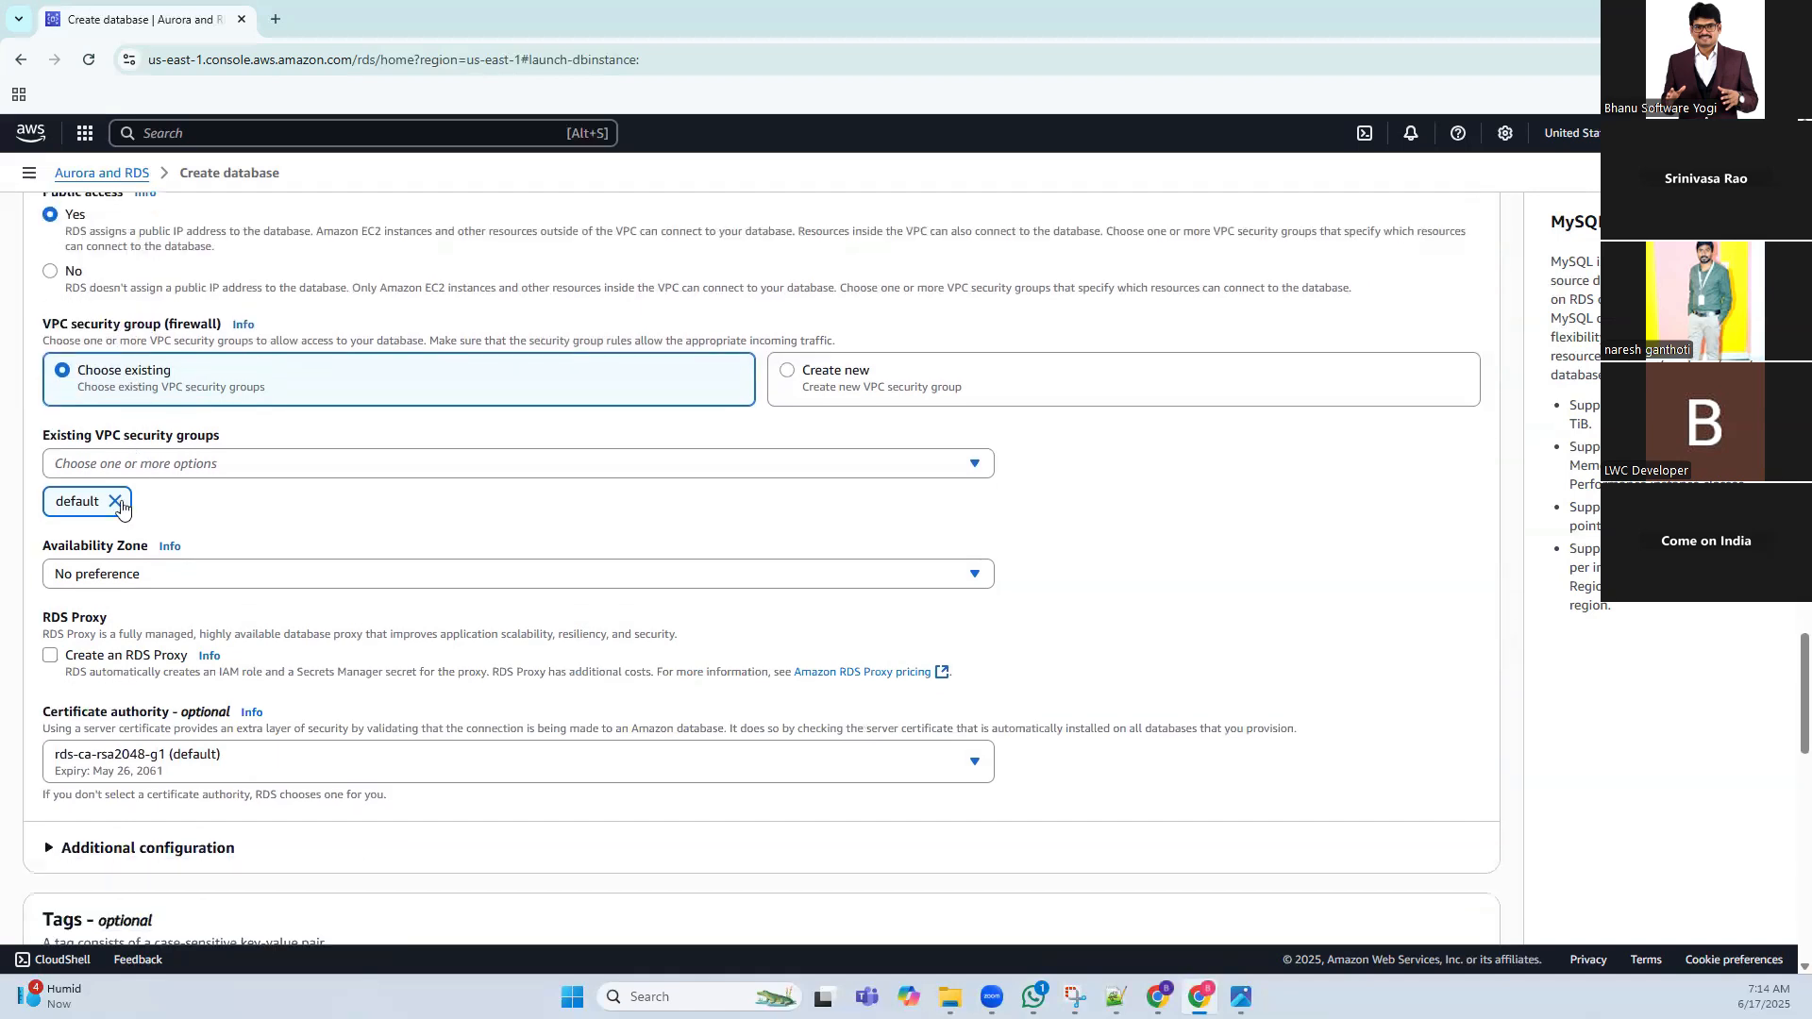
scroll(302, 511, "down", 1)
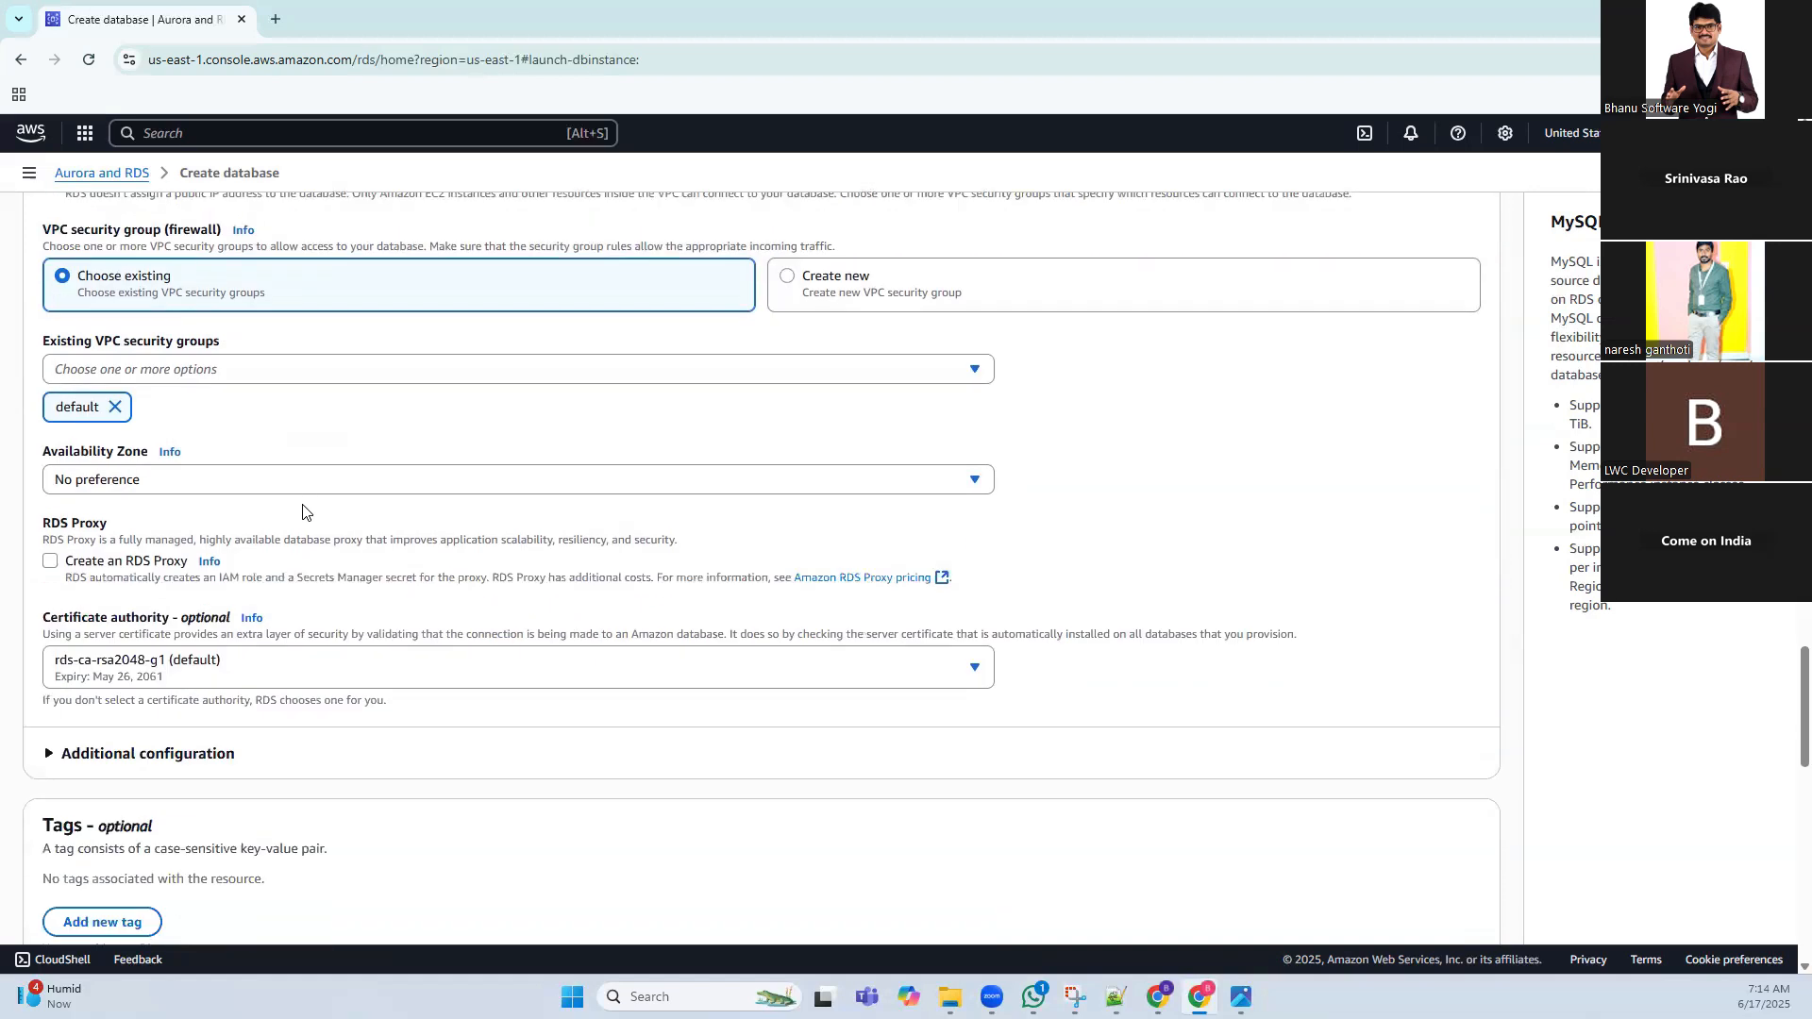
scroll(302, 511, "down", 3)
left_click(102, 639)
scroll(308, 577, "down", 2)
type("Name")
key("Tab")
type("RDS")
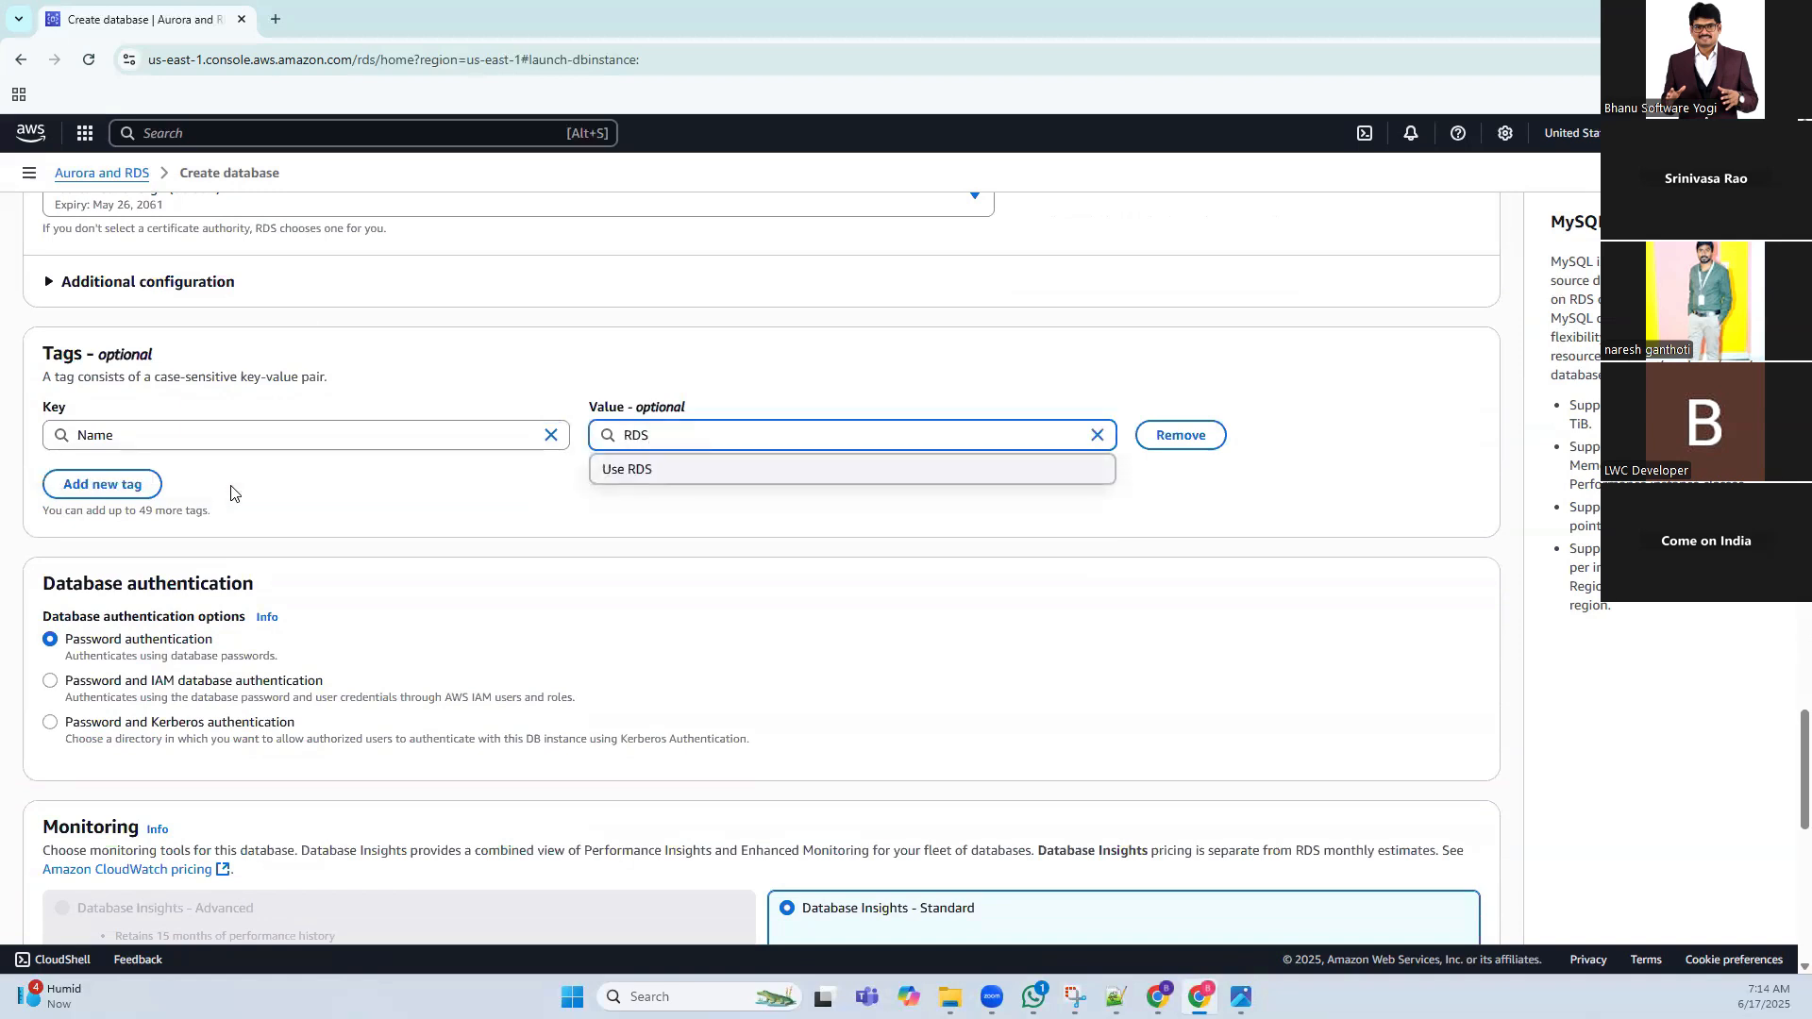
left_click(998, 578)
Create the database with the remaining settings at their defaults and dismiss the suggested add-ons
scroll(981, 576, "down", 3)
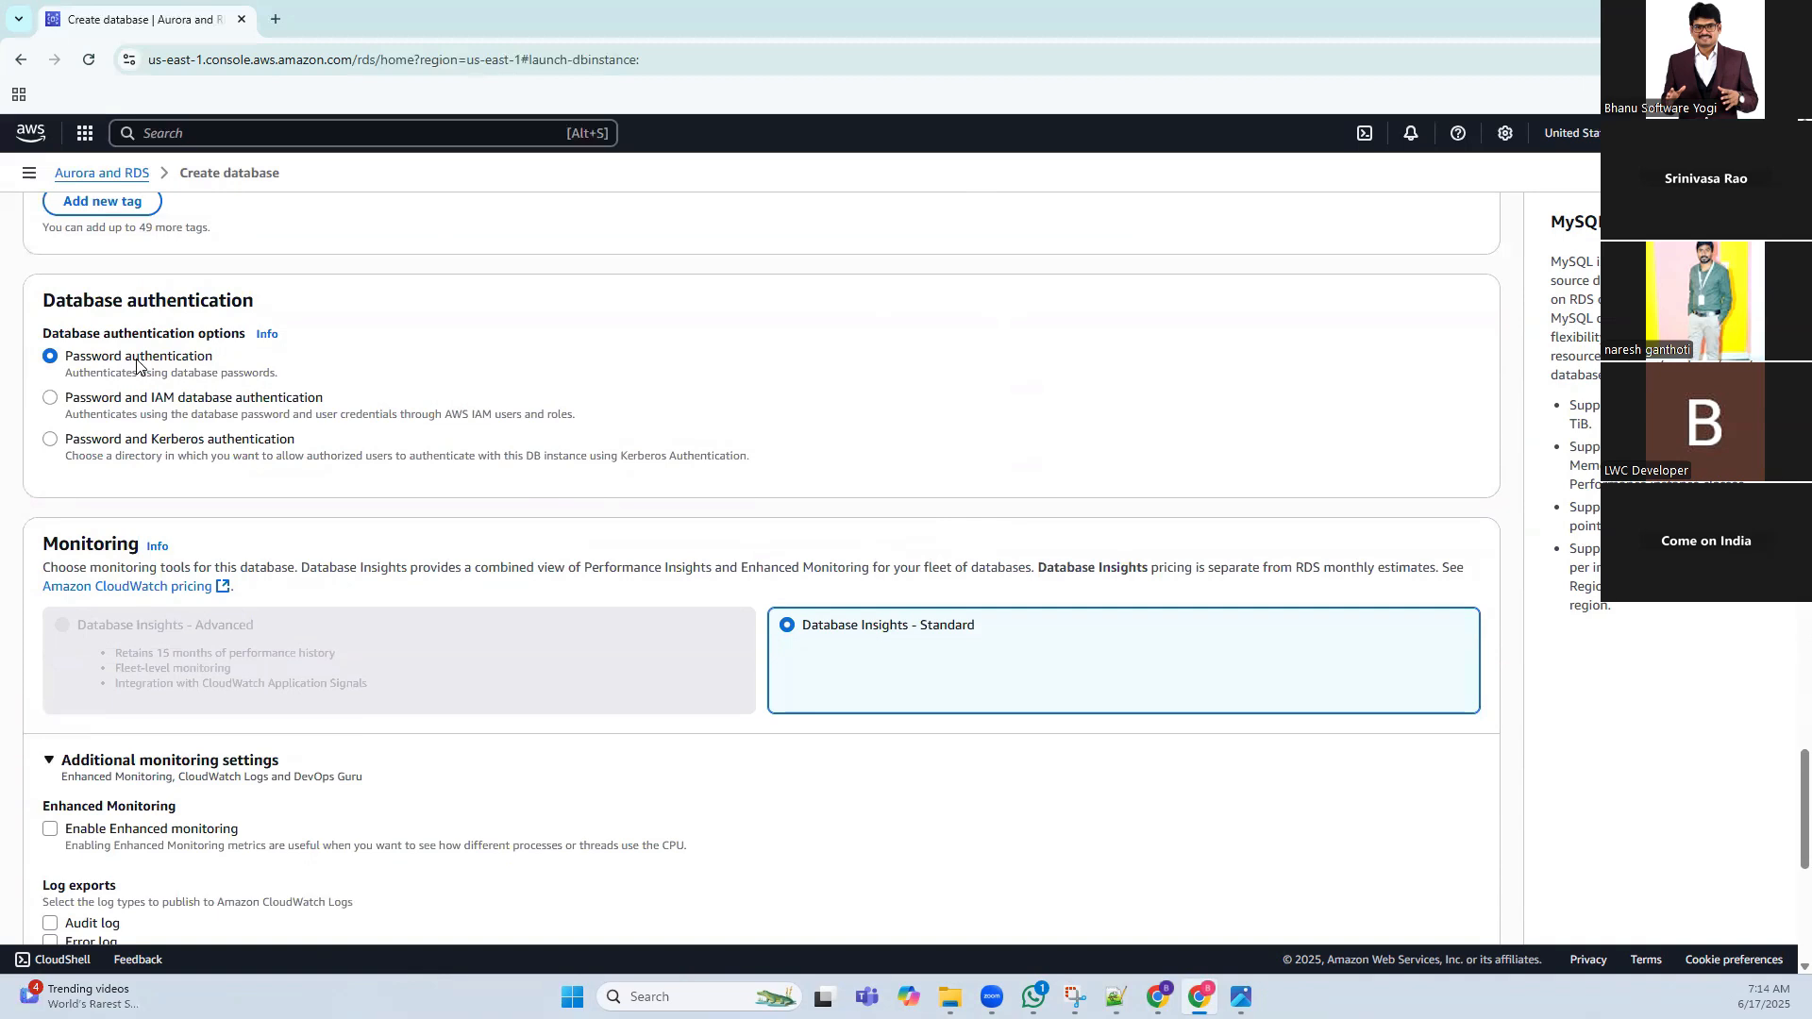
scroll(359, 457, "down", 7)
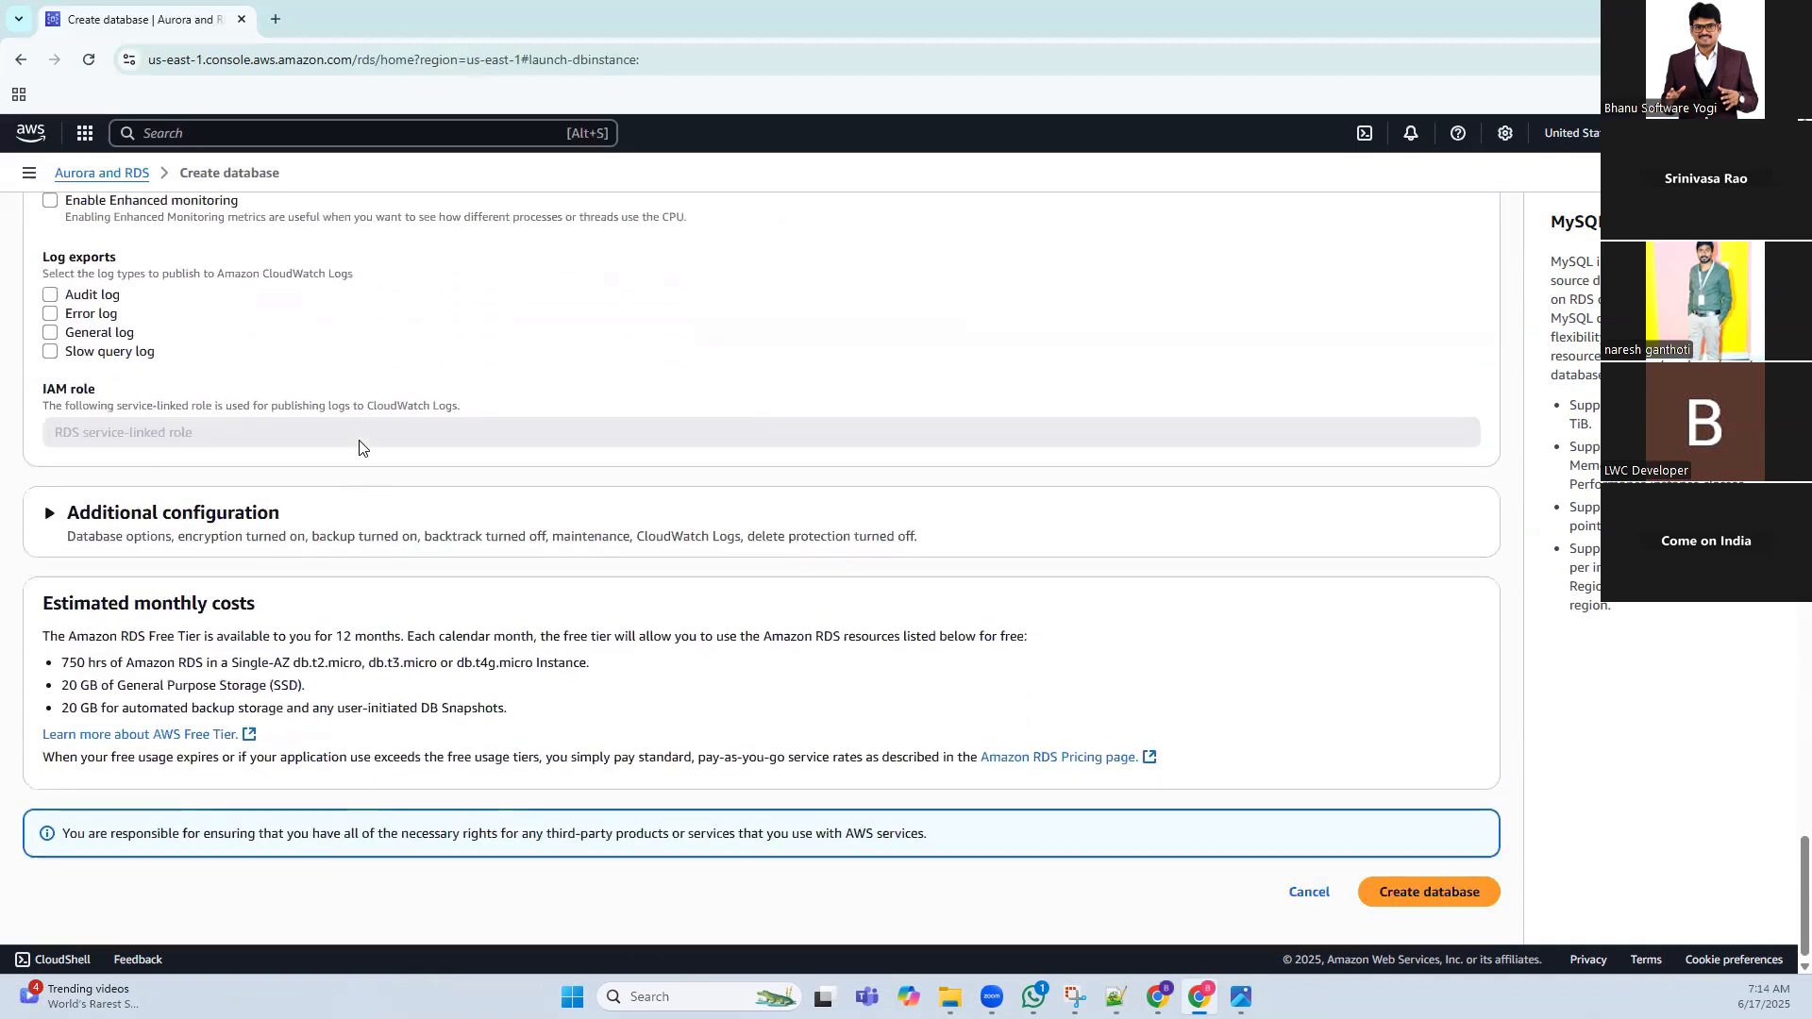
left_click(1427, 891)
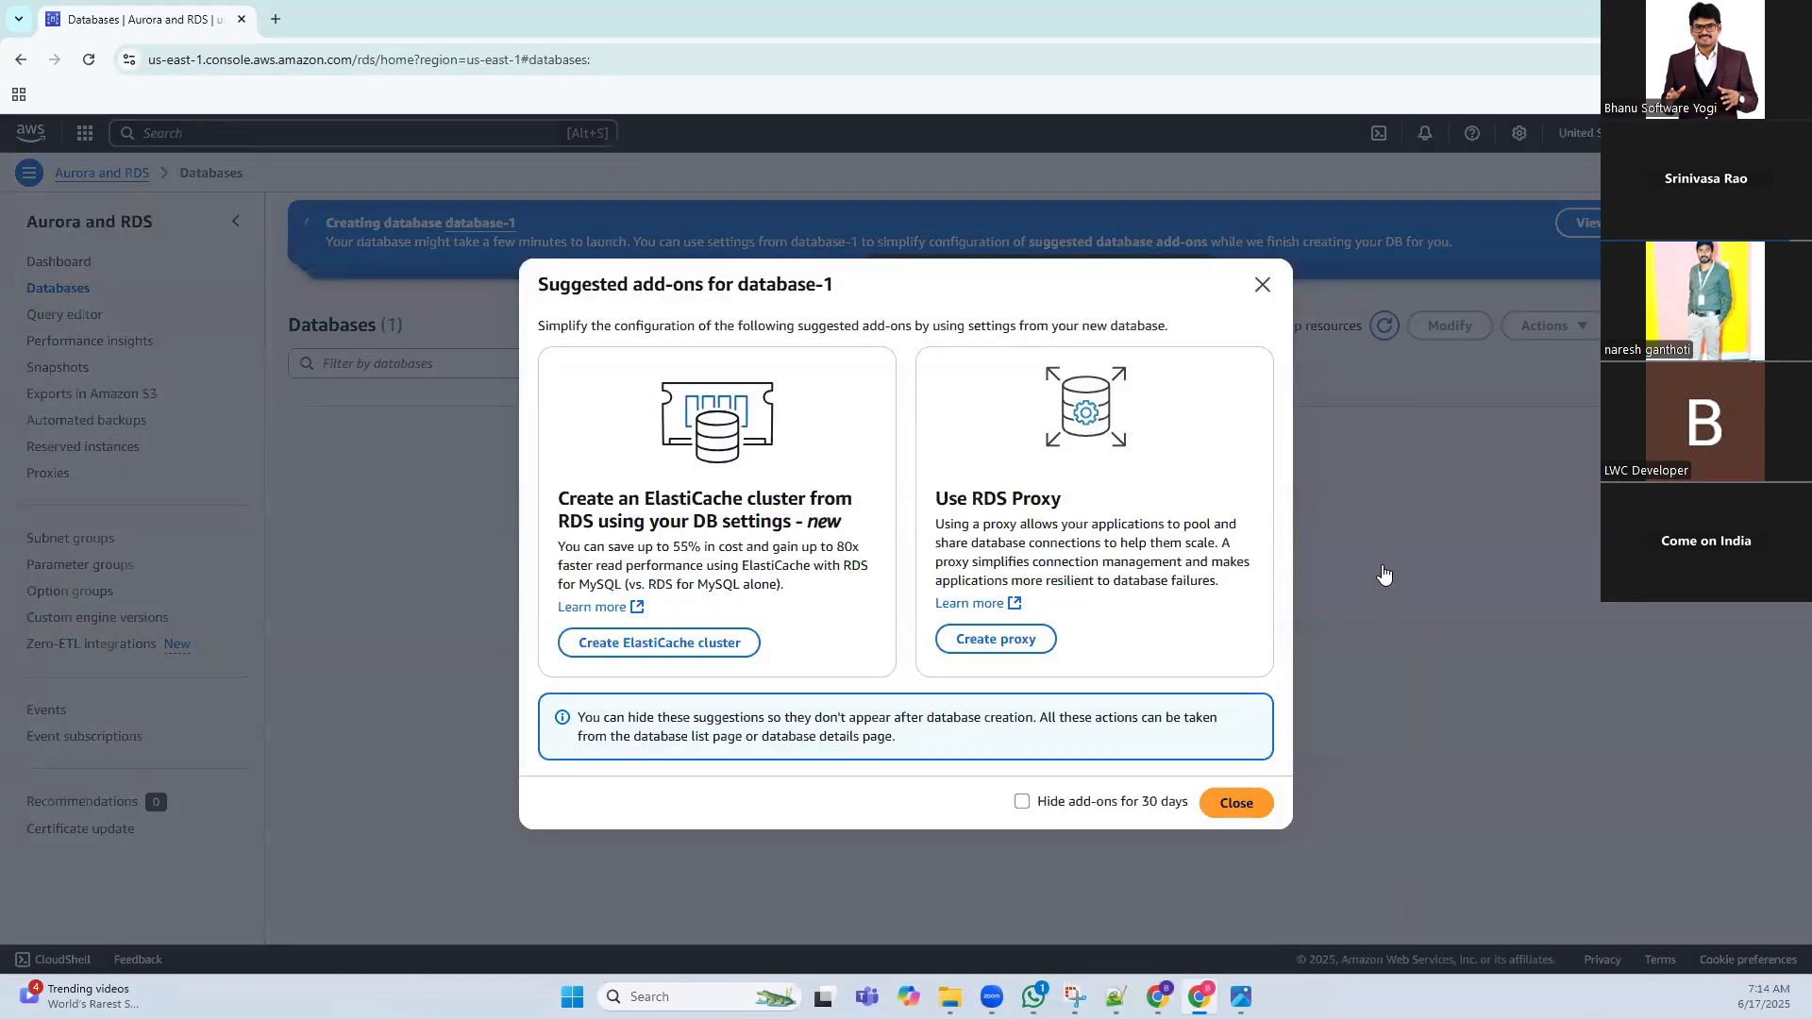
left_click(1242, 803)
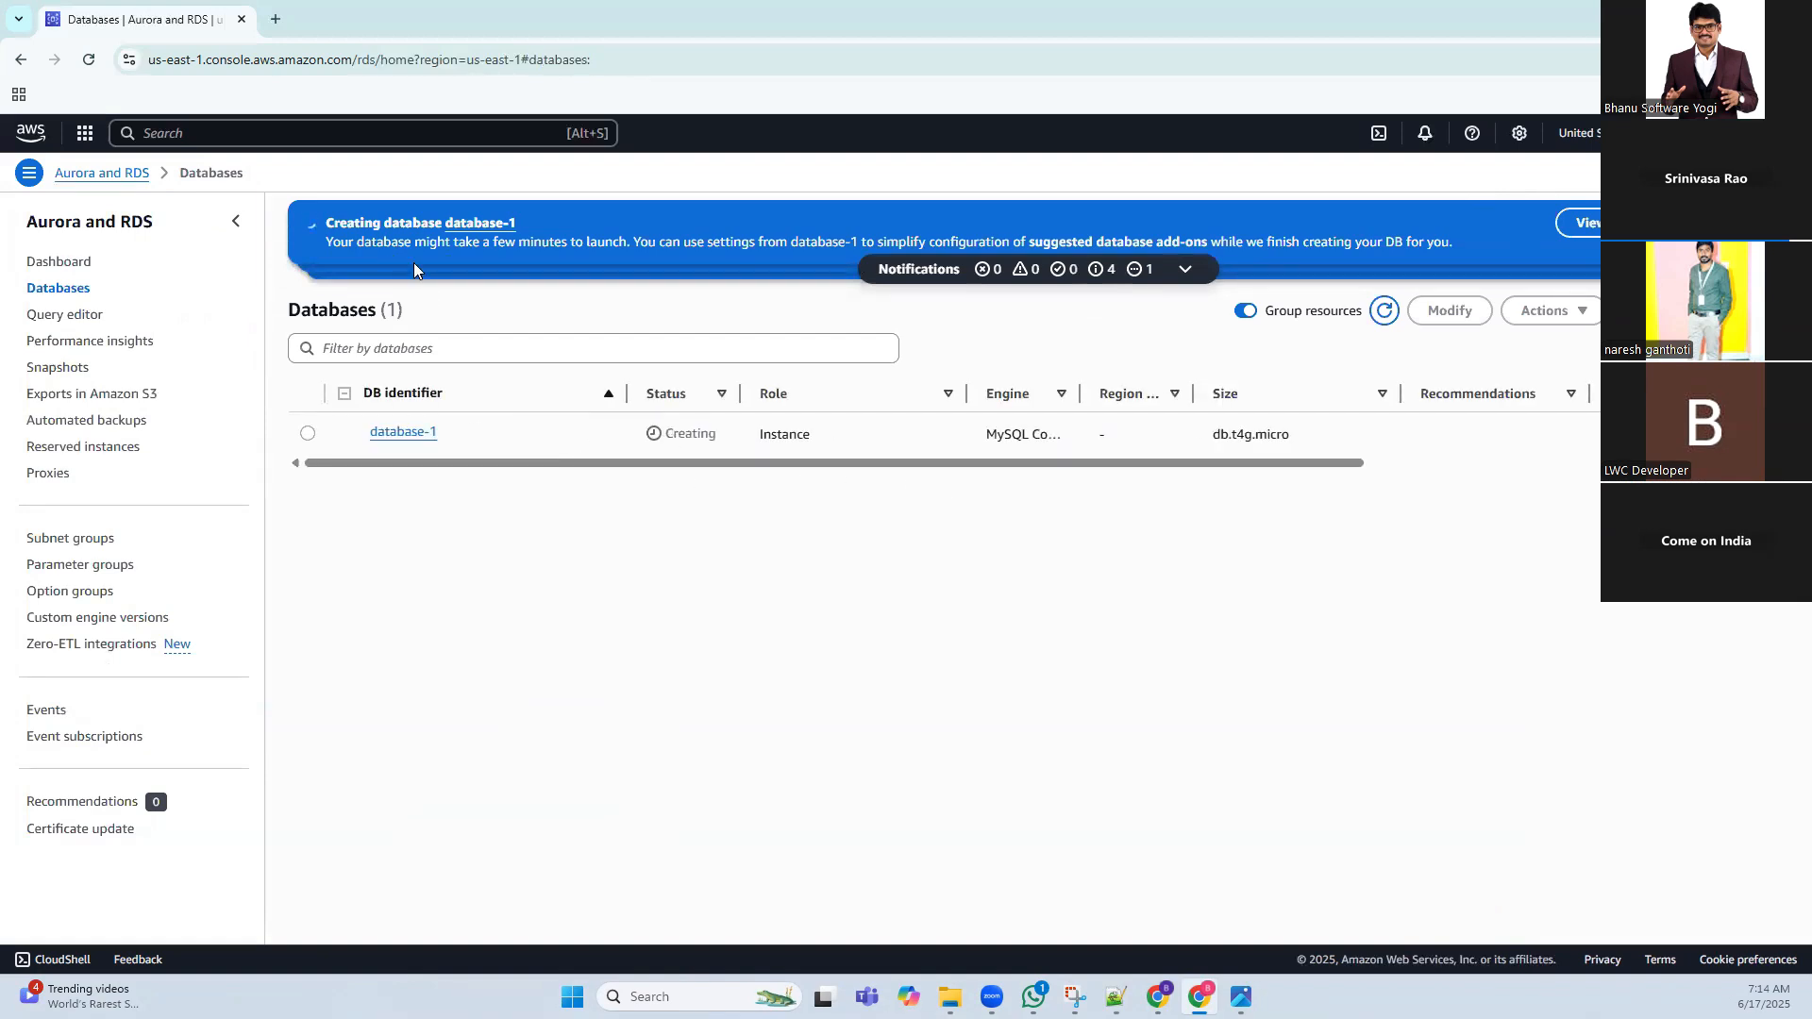
Open the AWS console home in a new browser tab and go to the EC2 instances list
right_click(31, 135)
left_click(99, 151)
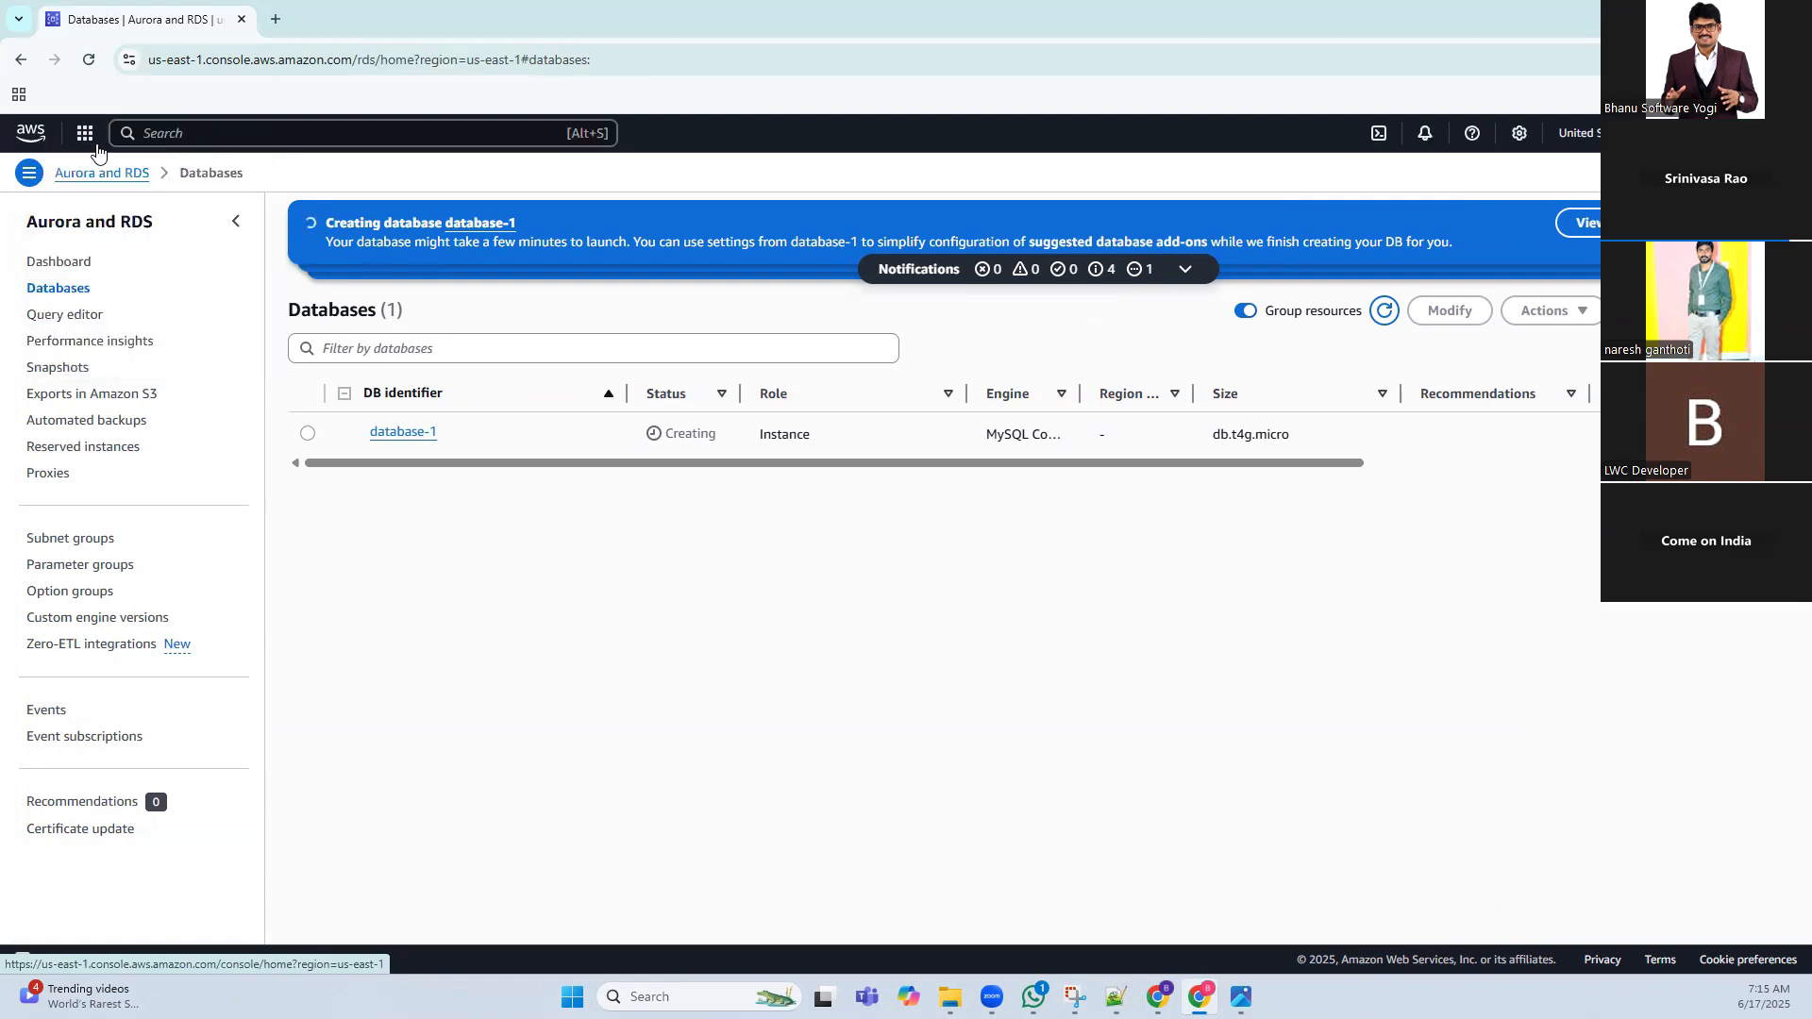
left_click(354, 18)
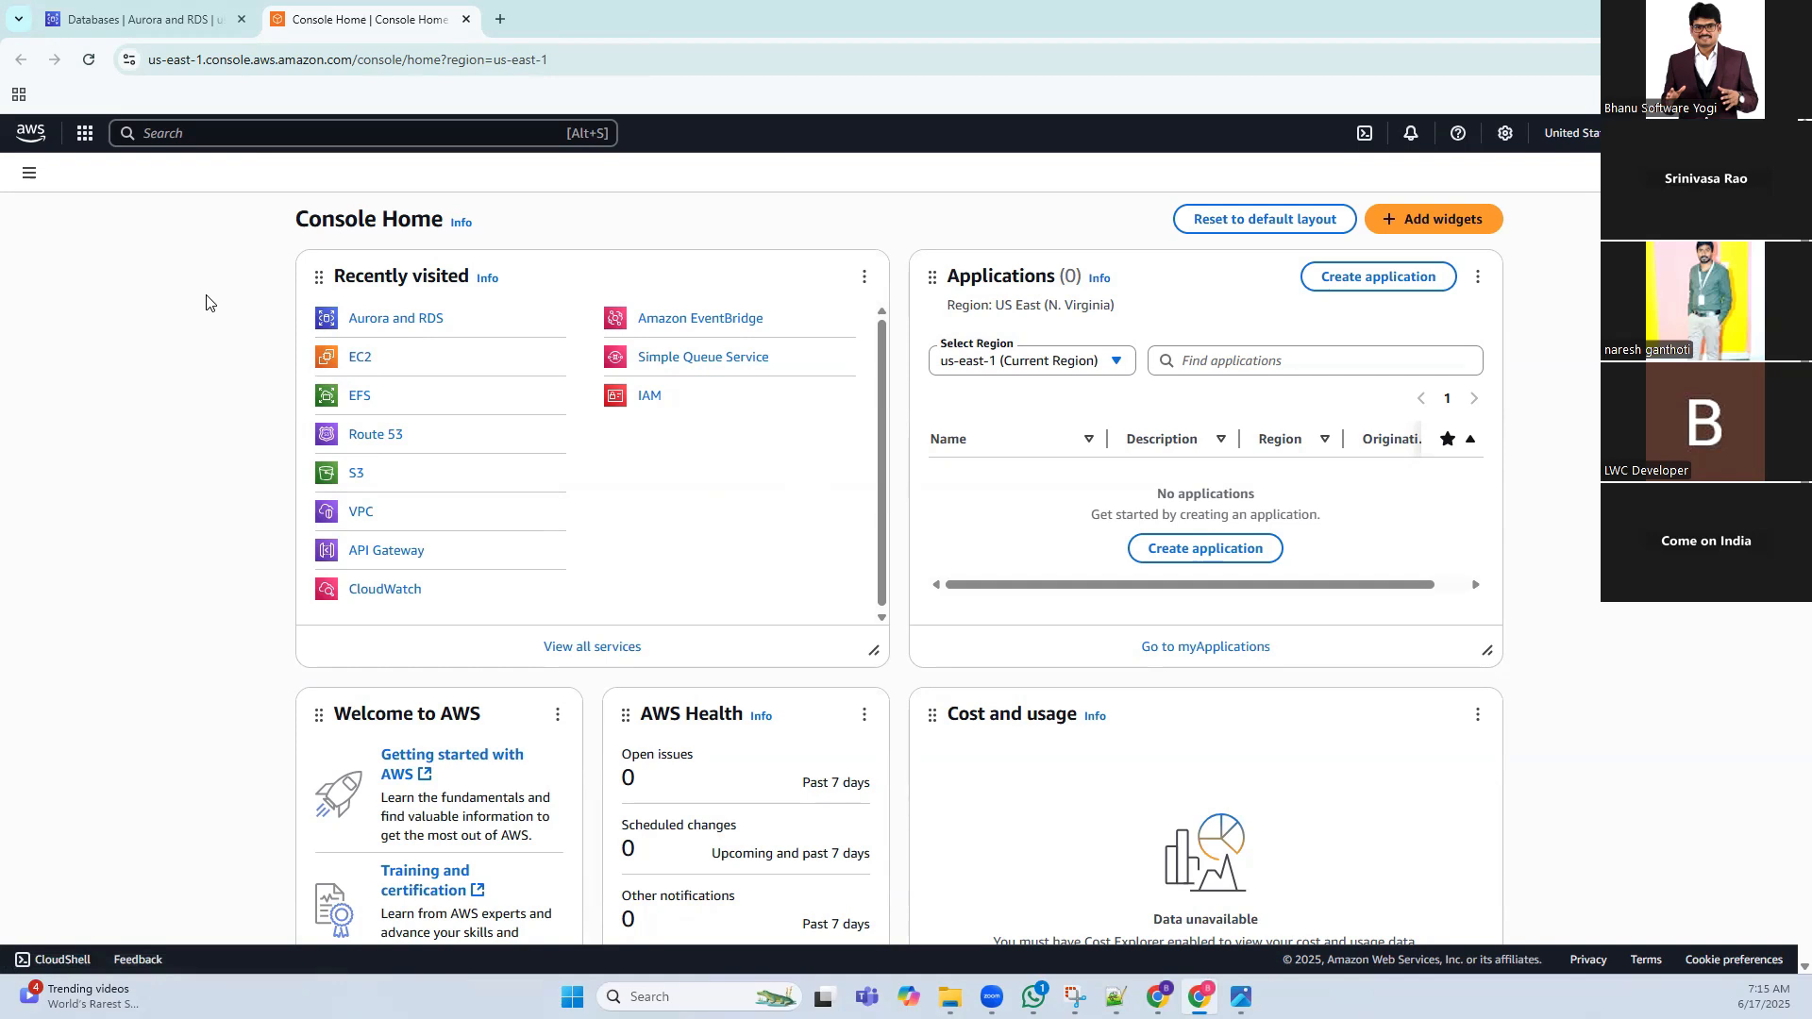
left_click(358, 363)
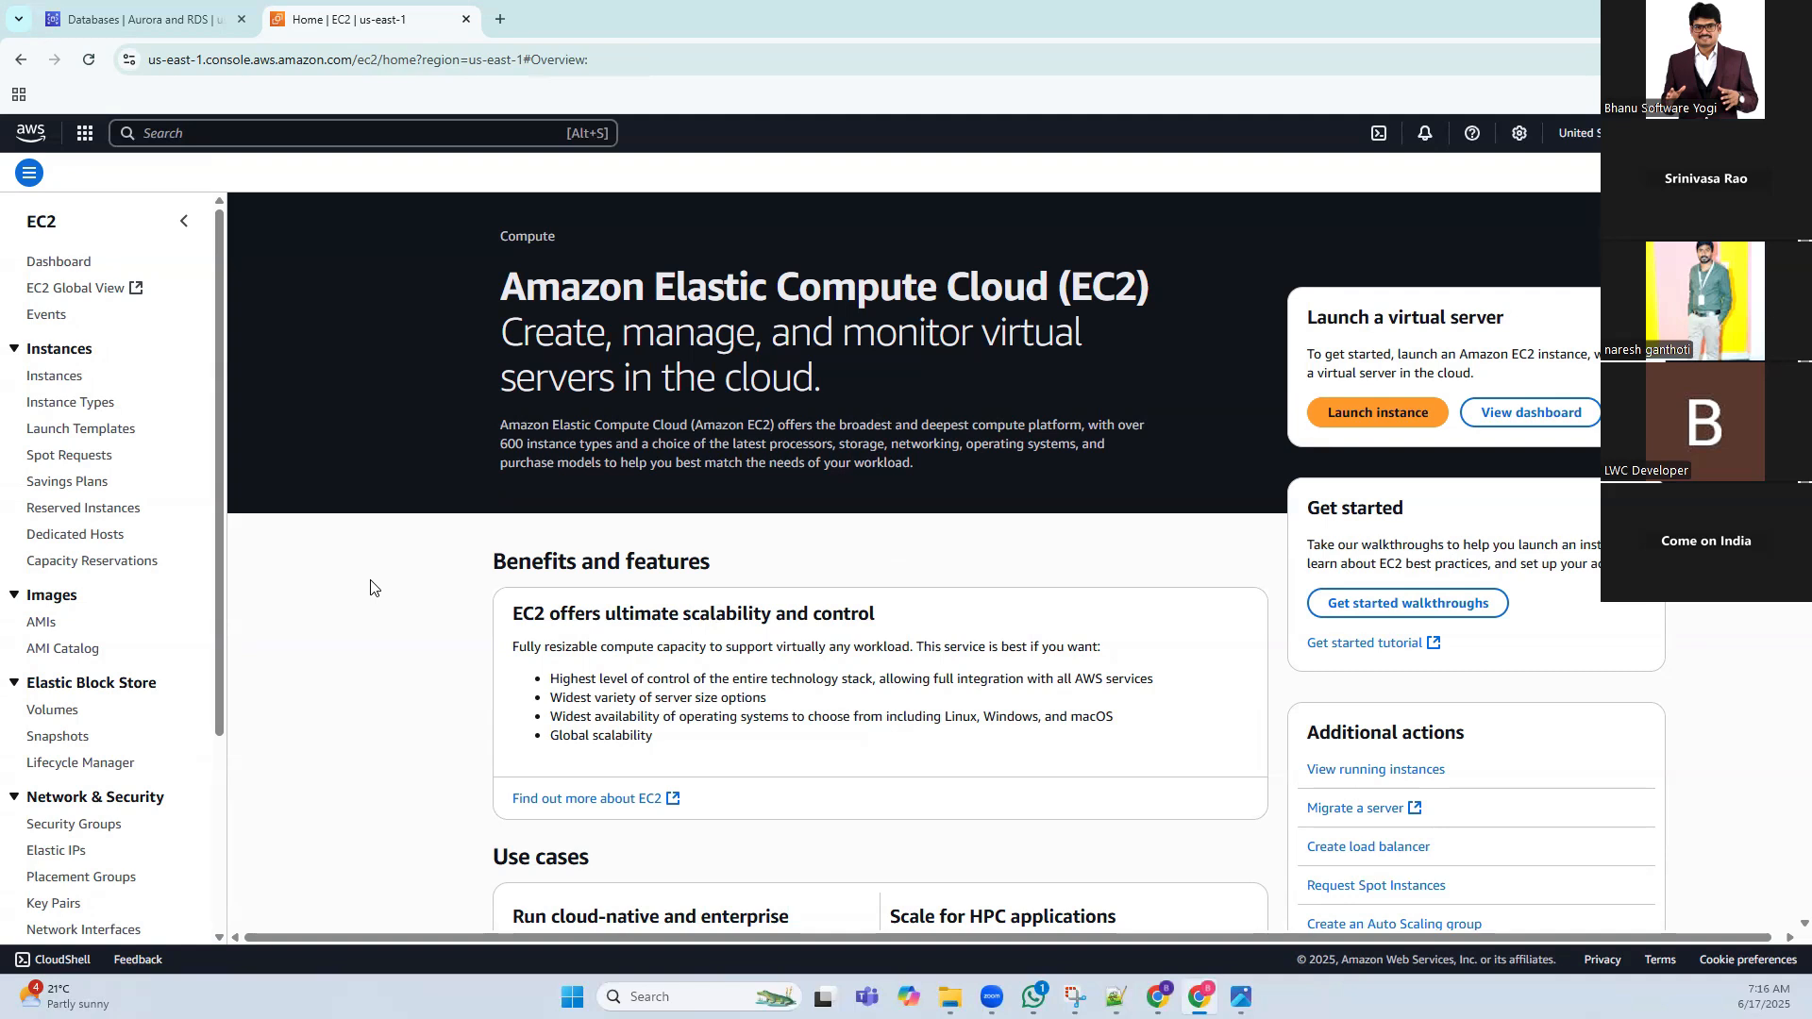
left_click(42, 377)
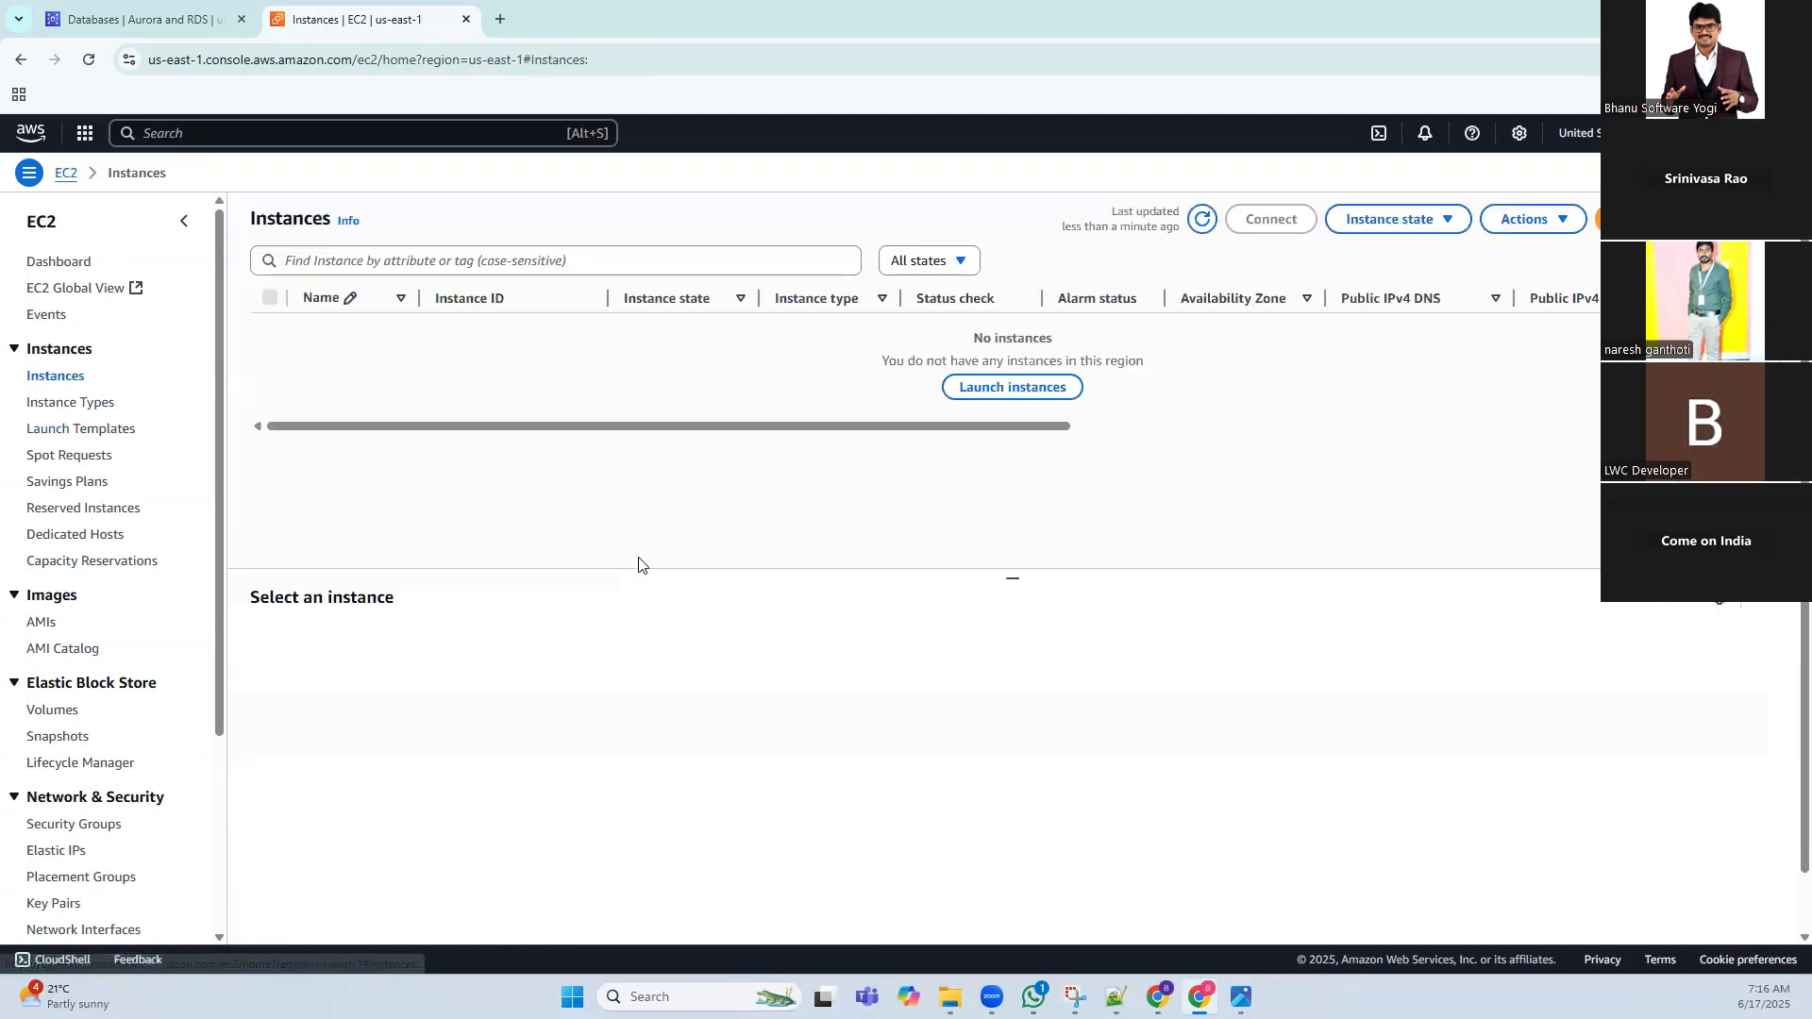
Start launching an EC2 instance named ubuntu with the Ubuntu Server 24.04 LTS (HVM), SSD Volume Type image
left_click(1038, 389)
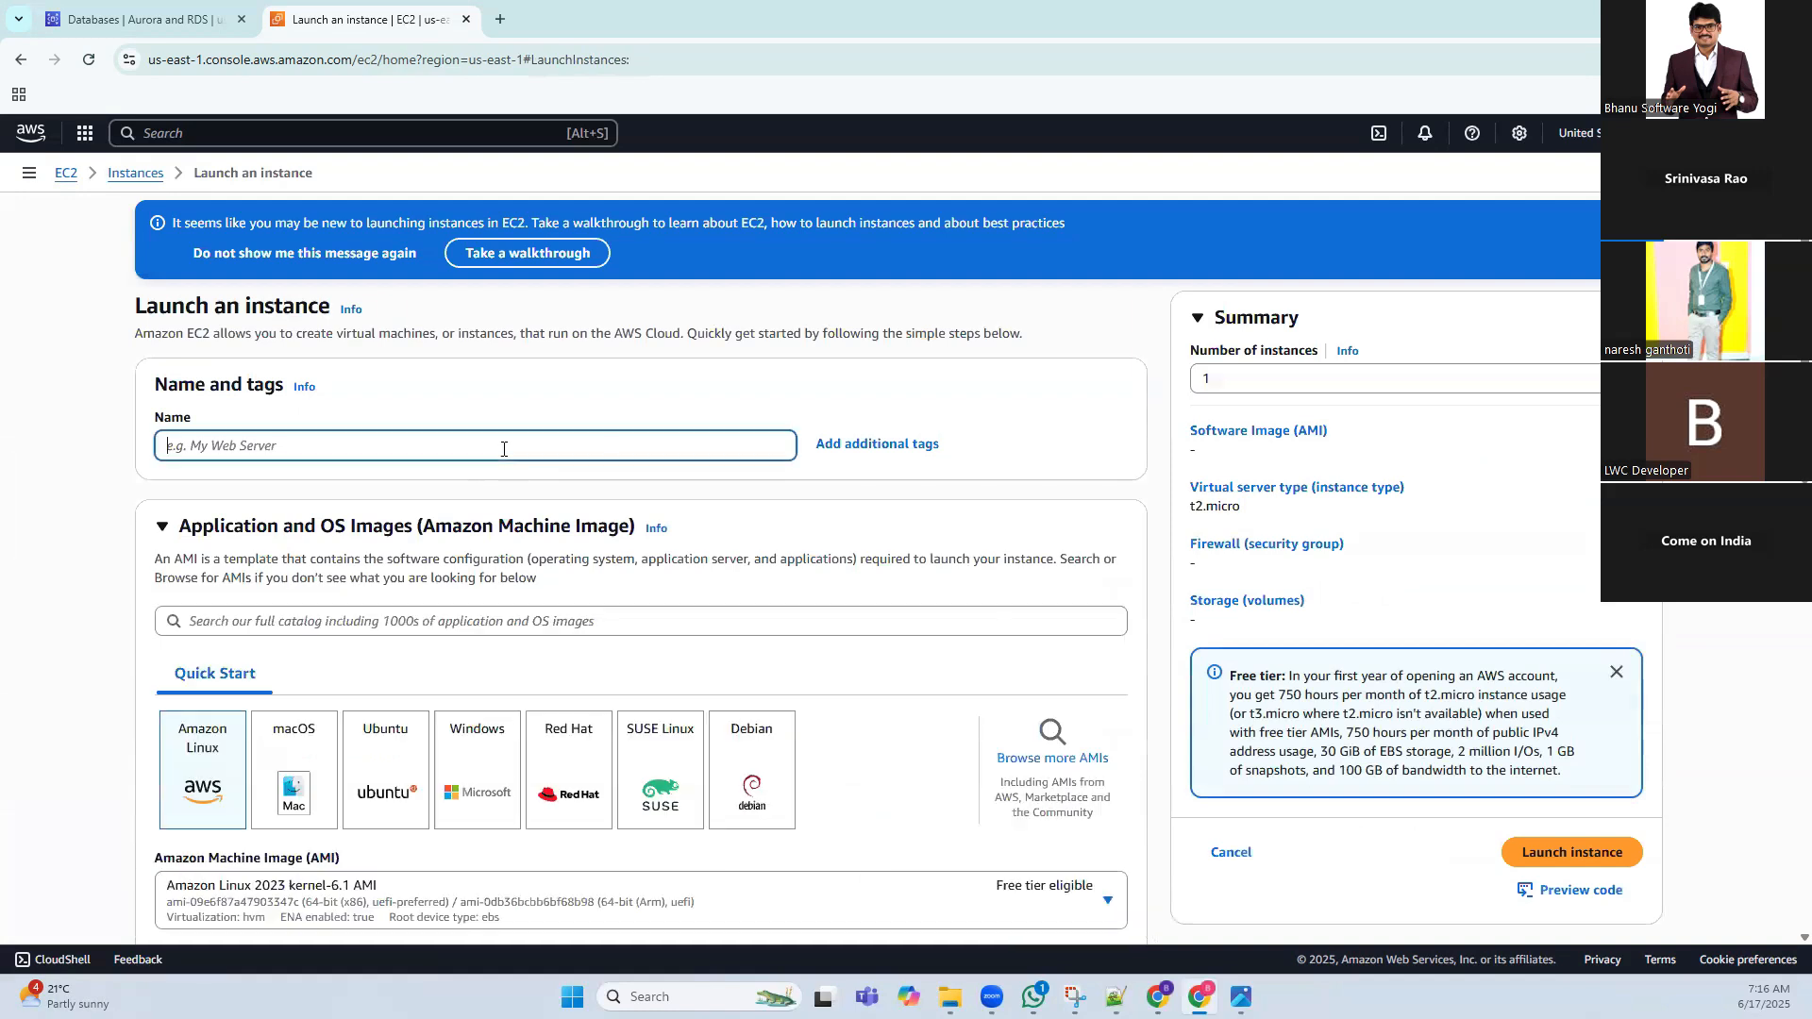
type("ubuntu")
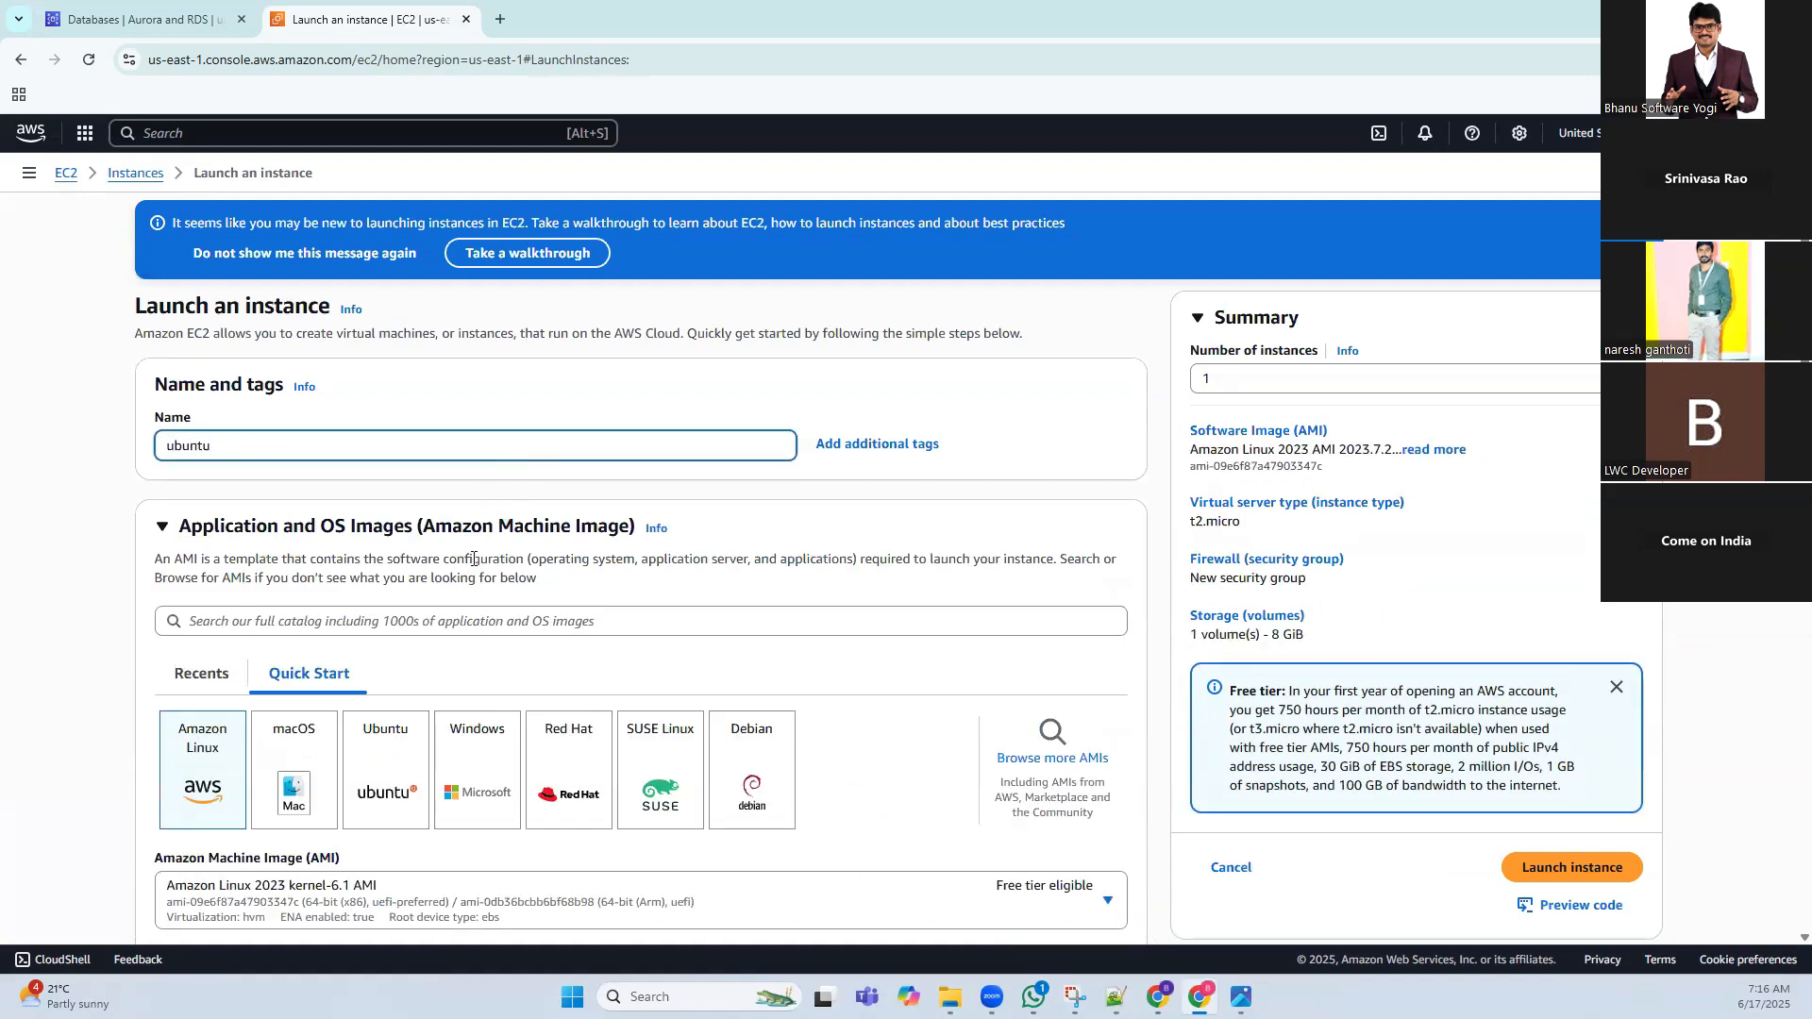
left_click(58, 547)
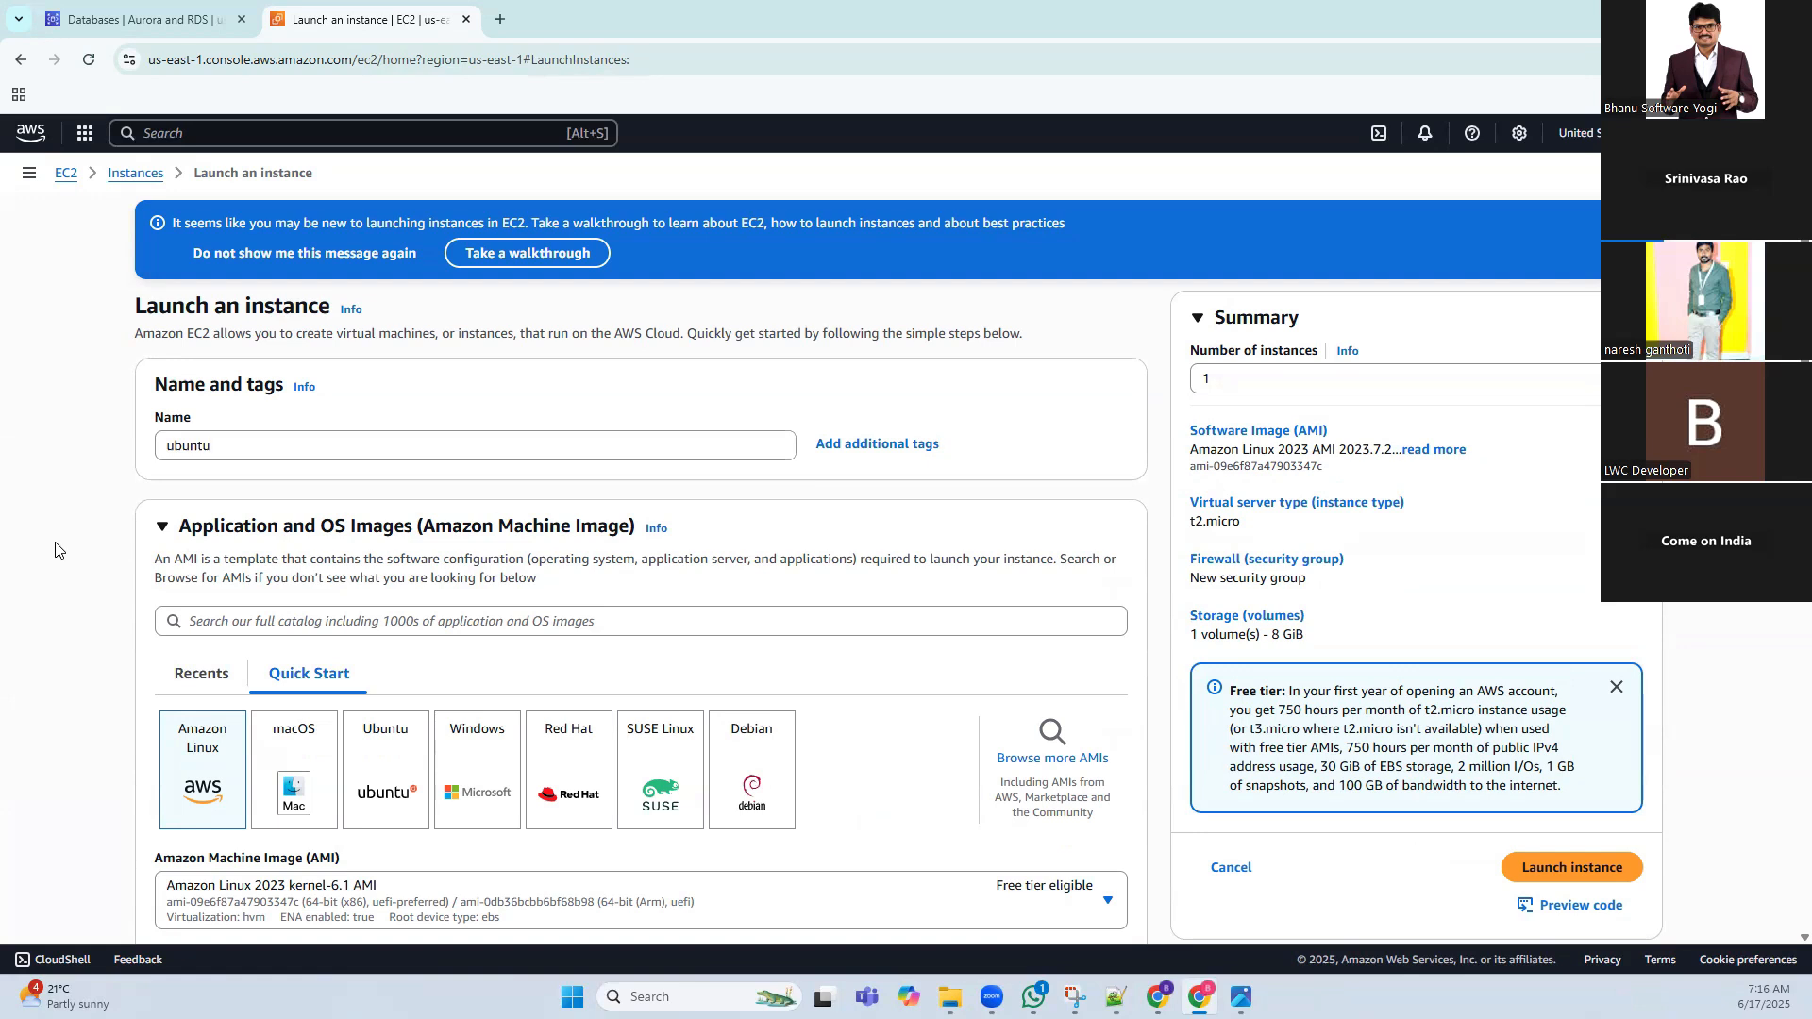
left_click(373, 747)
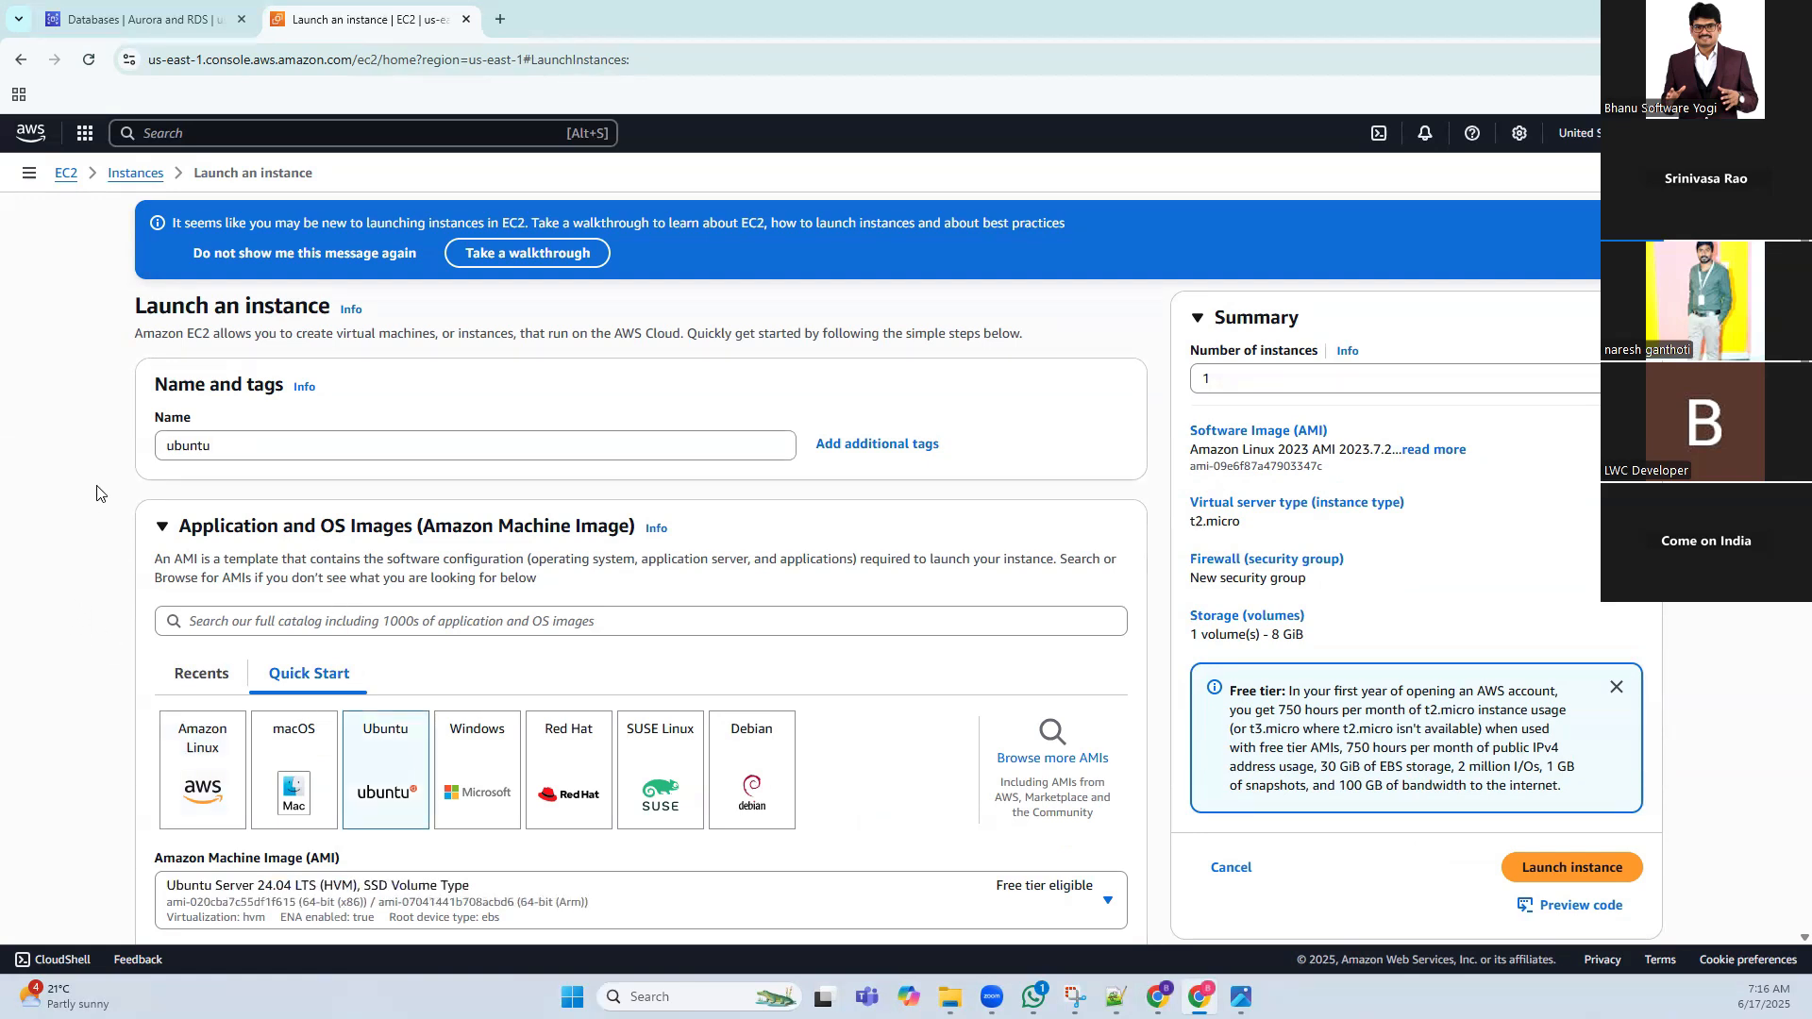
Keep the t2.micro instance type and choose the existing key pair ubuntu-nvirginia for the new instance
scroll(96, 491, "down", 3)
scroll(96, 492, "down", 2)
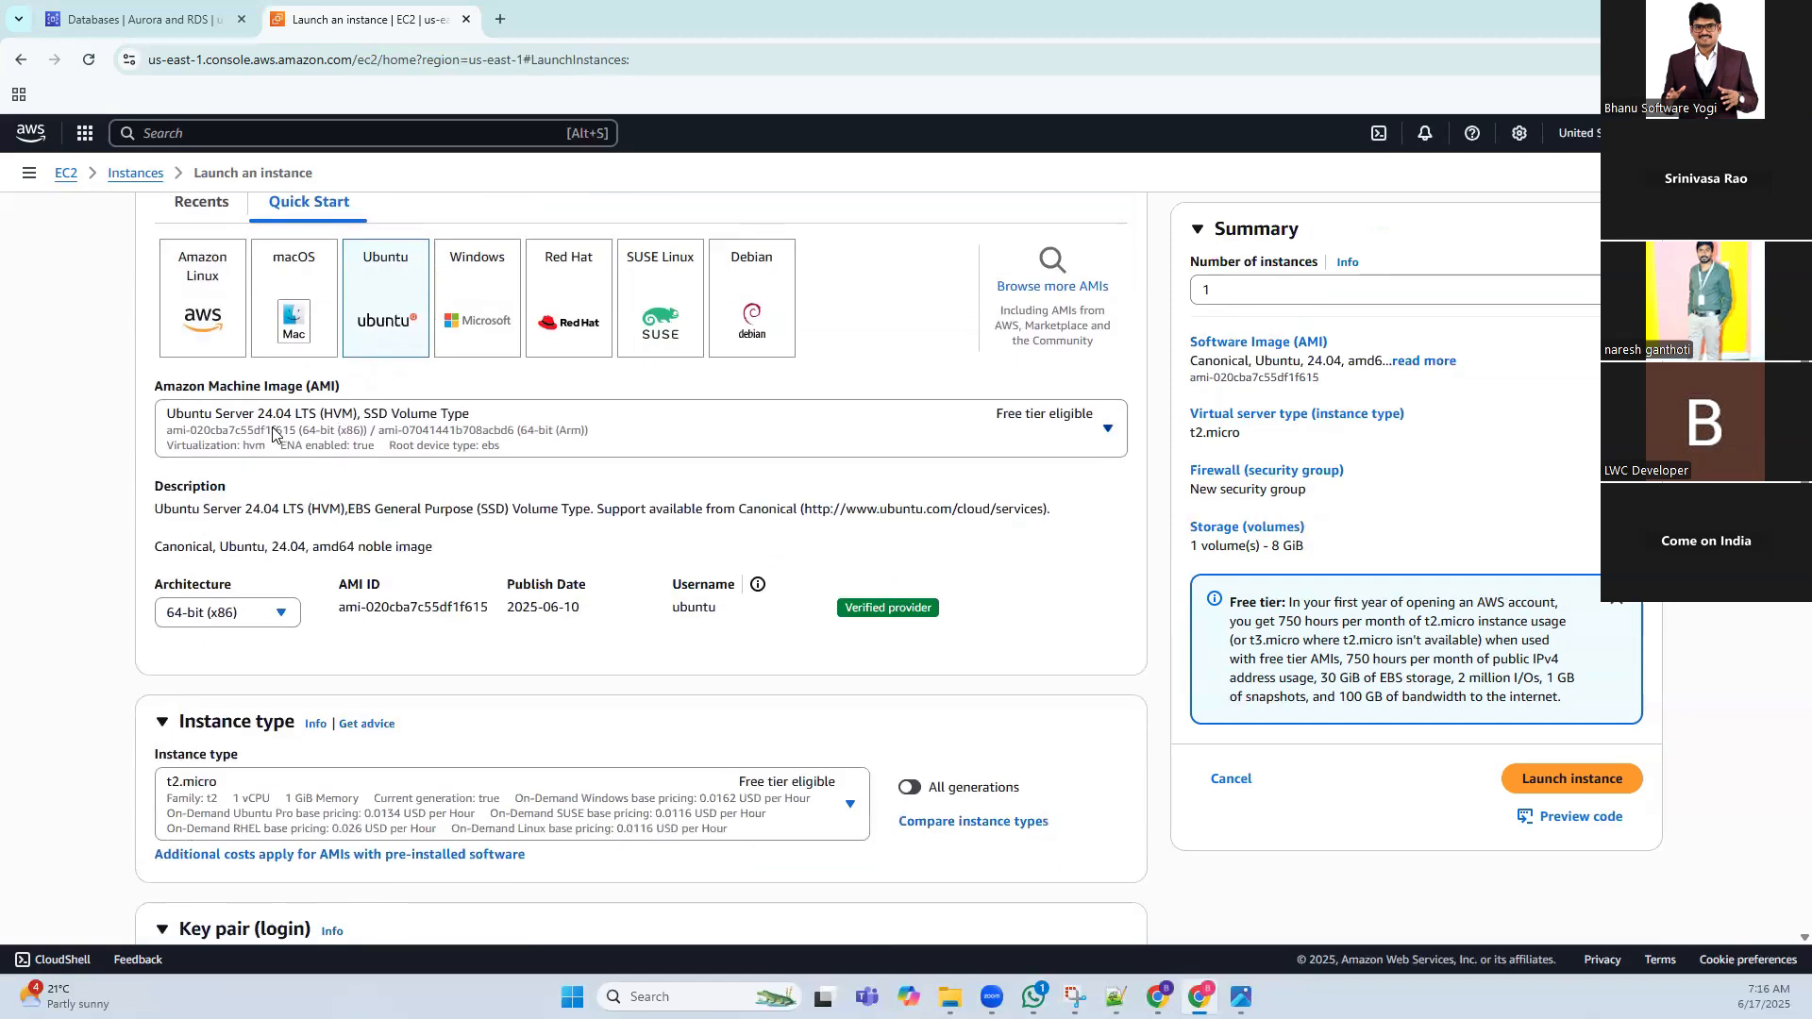
scroll(227, 453, "down", 2)
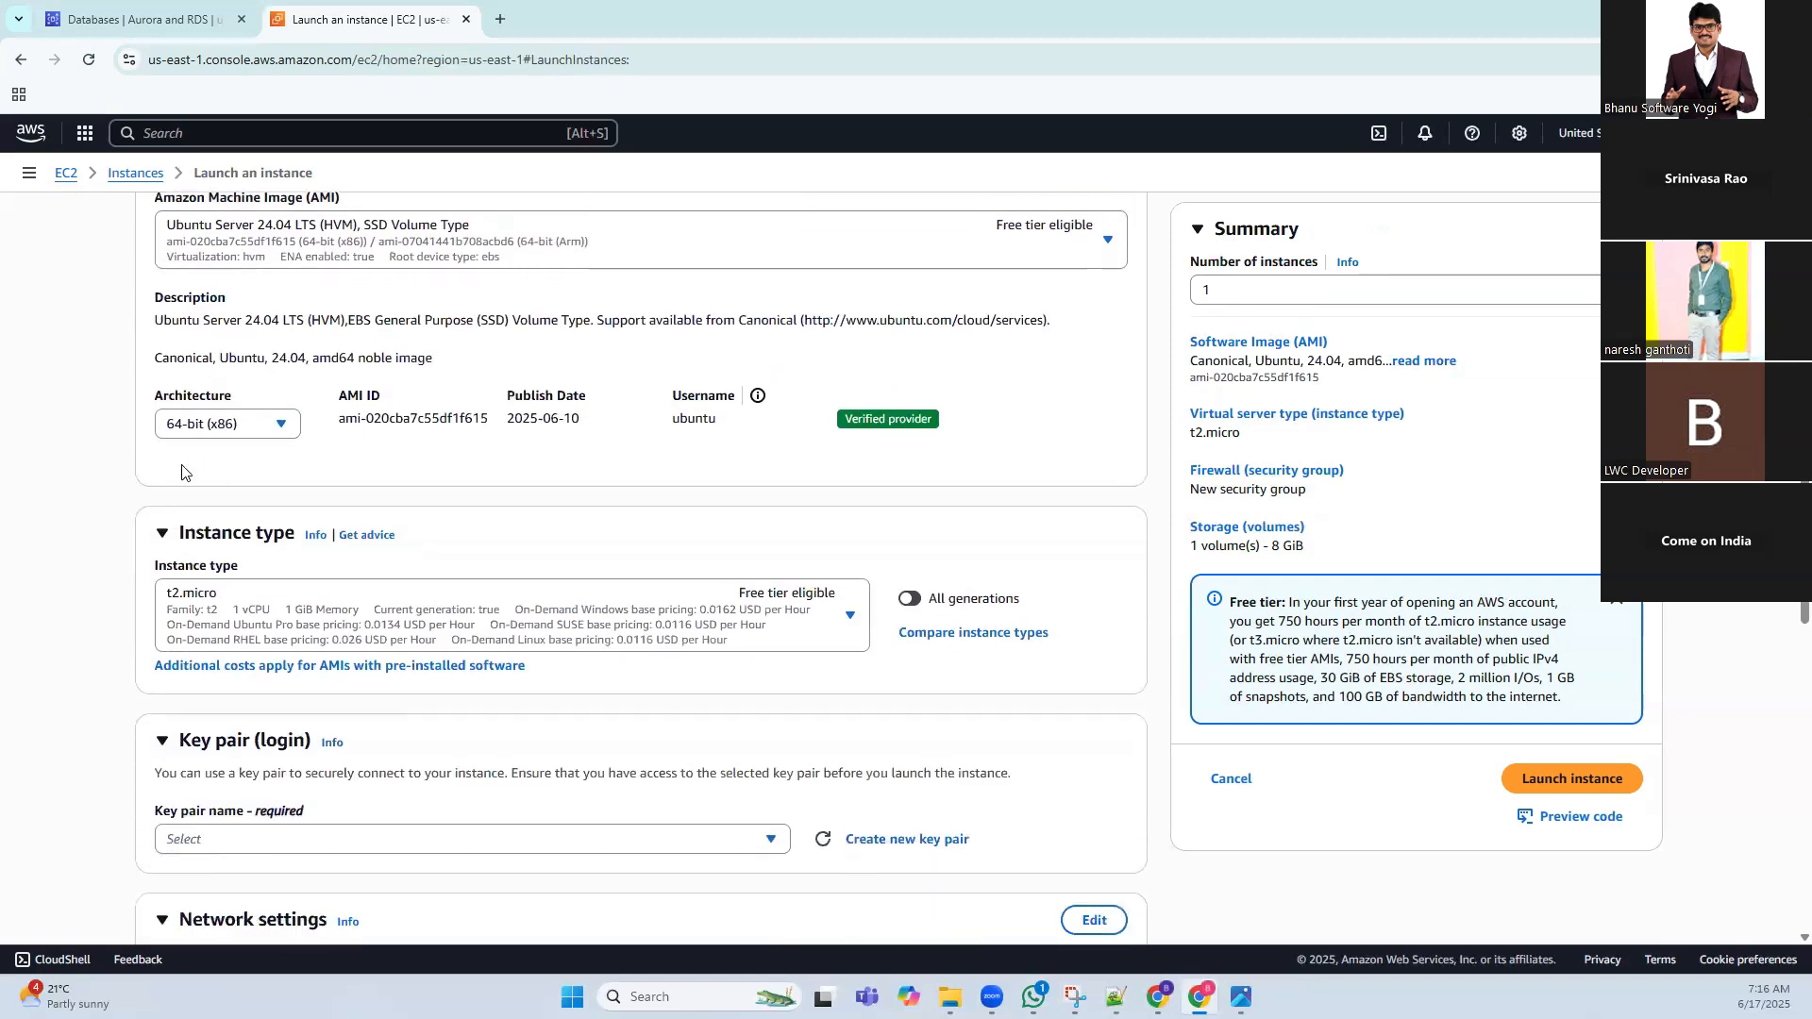
scroll(476, 497, "down", 2)
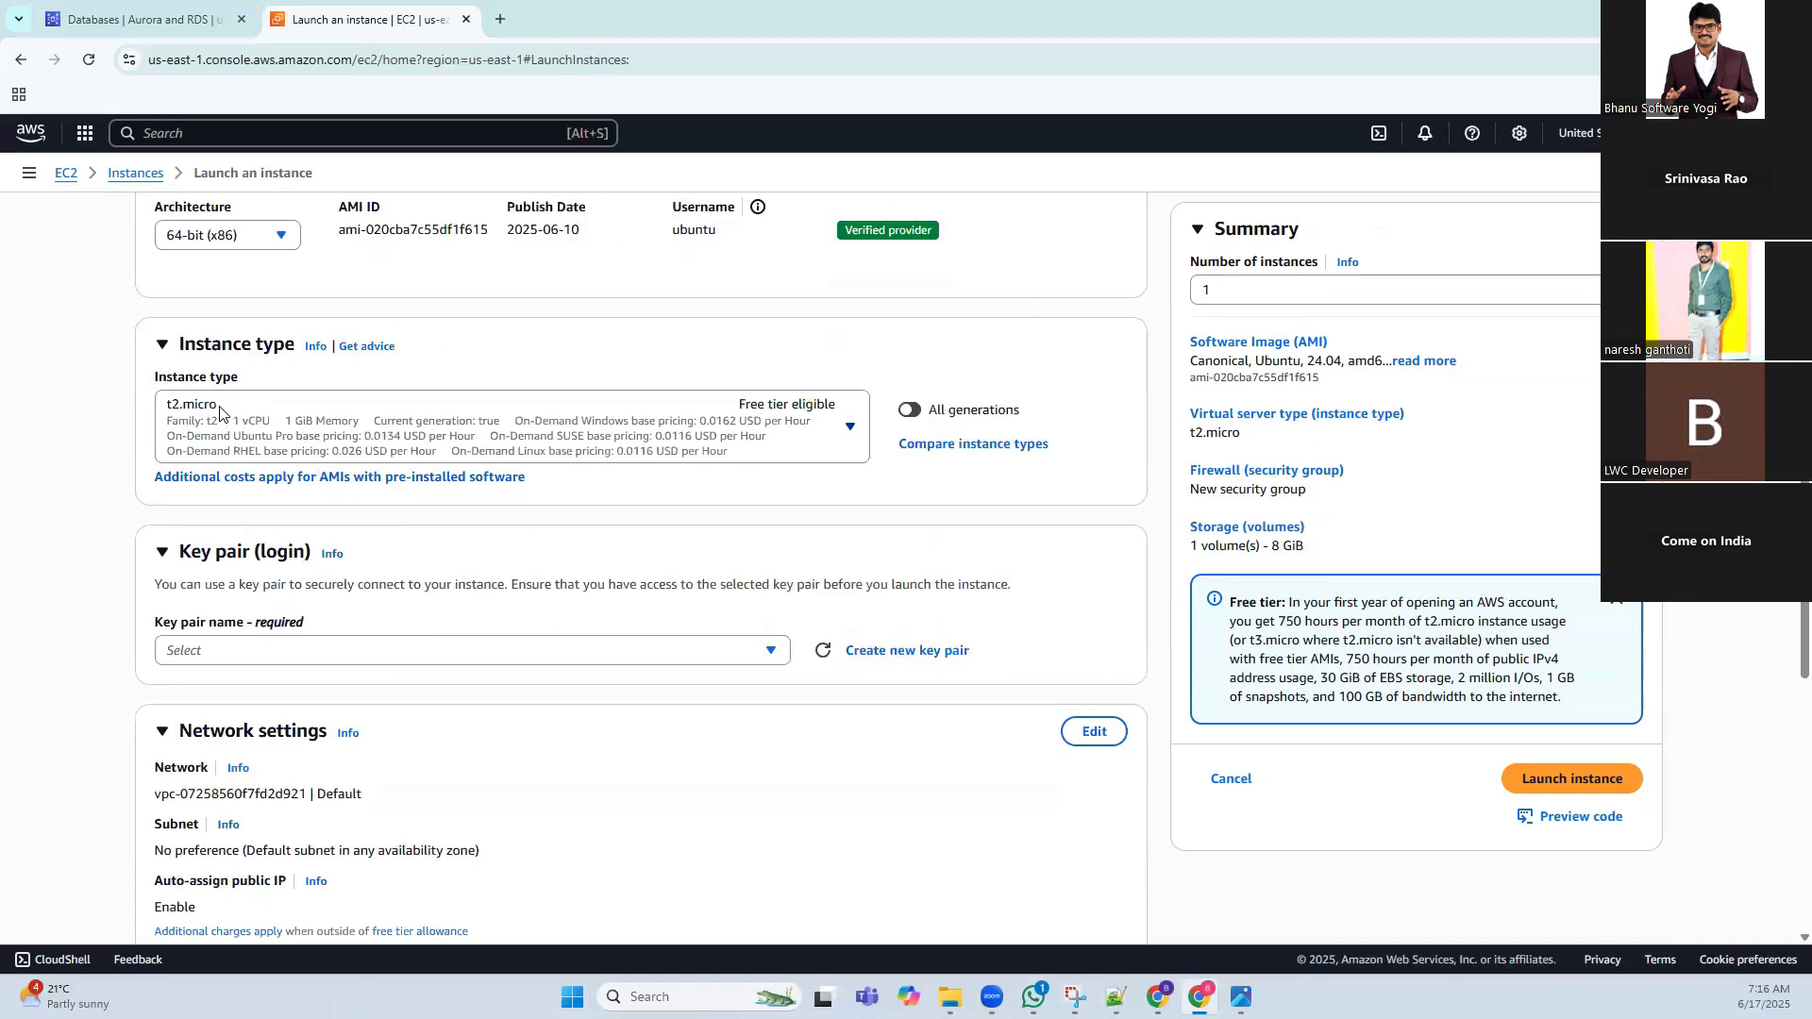
scroll(378, 498, "down", 1)
left_click(251, 557)
left_click(240, 655)
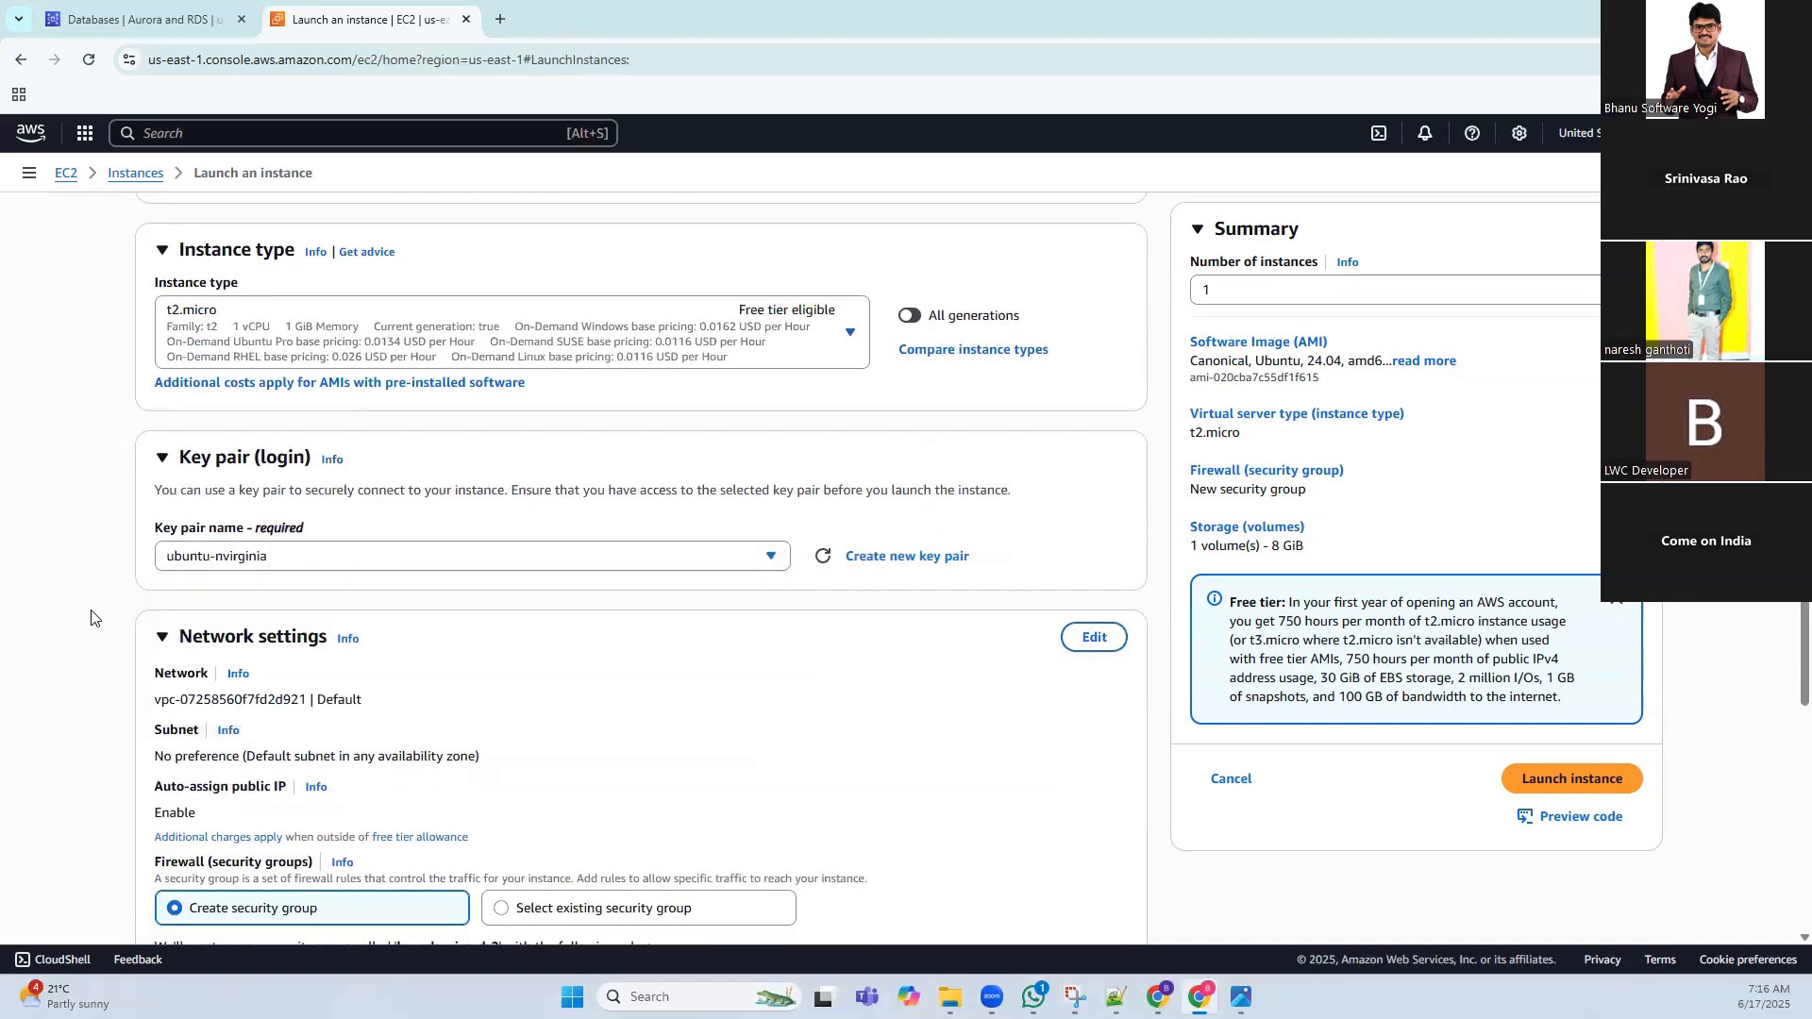
Assign the existing security group linux-sec-group to the instance instead of creating a new one
scroll(344, 533, "down", 3)
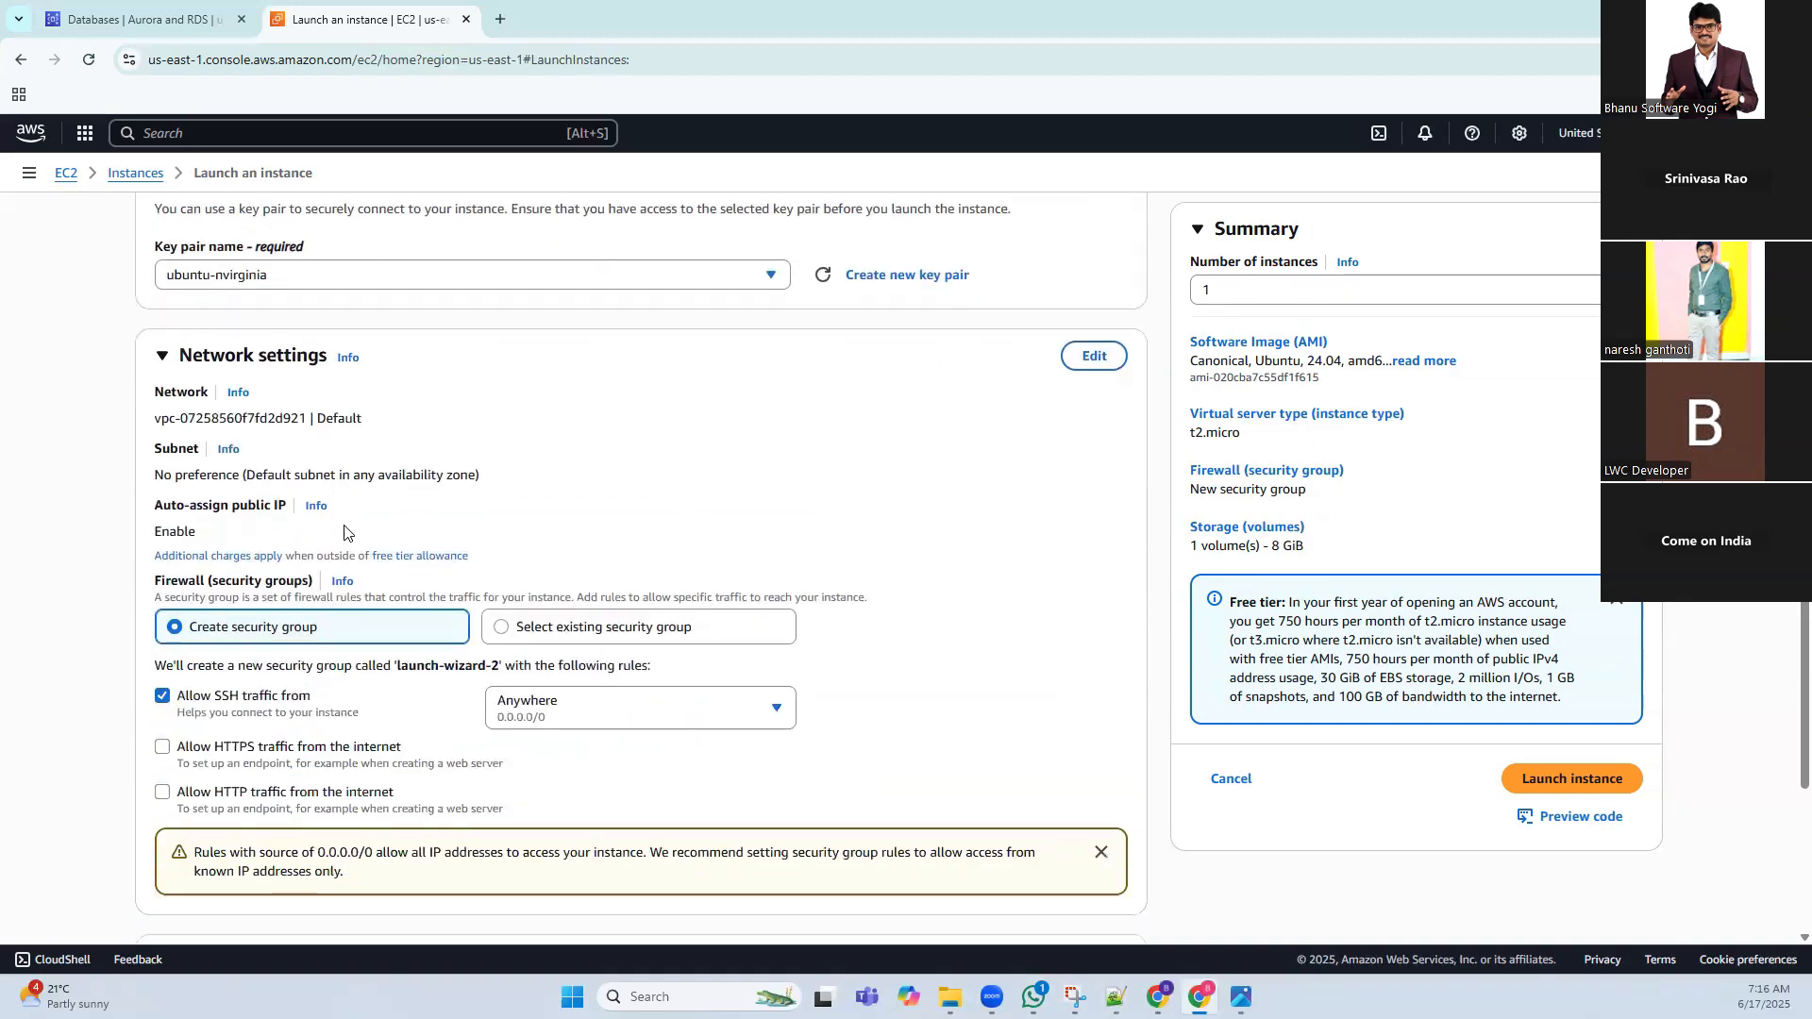
left_click(538, 626)
scroll(255, 525, "down", 2)
left_click(272, 508)
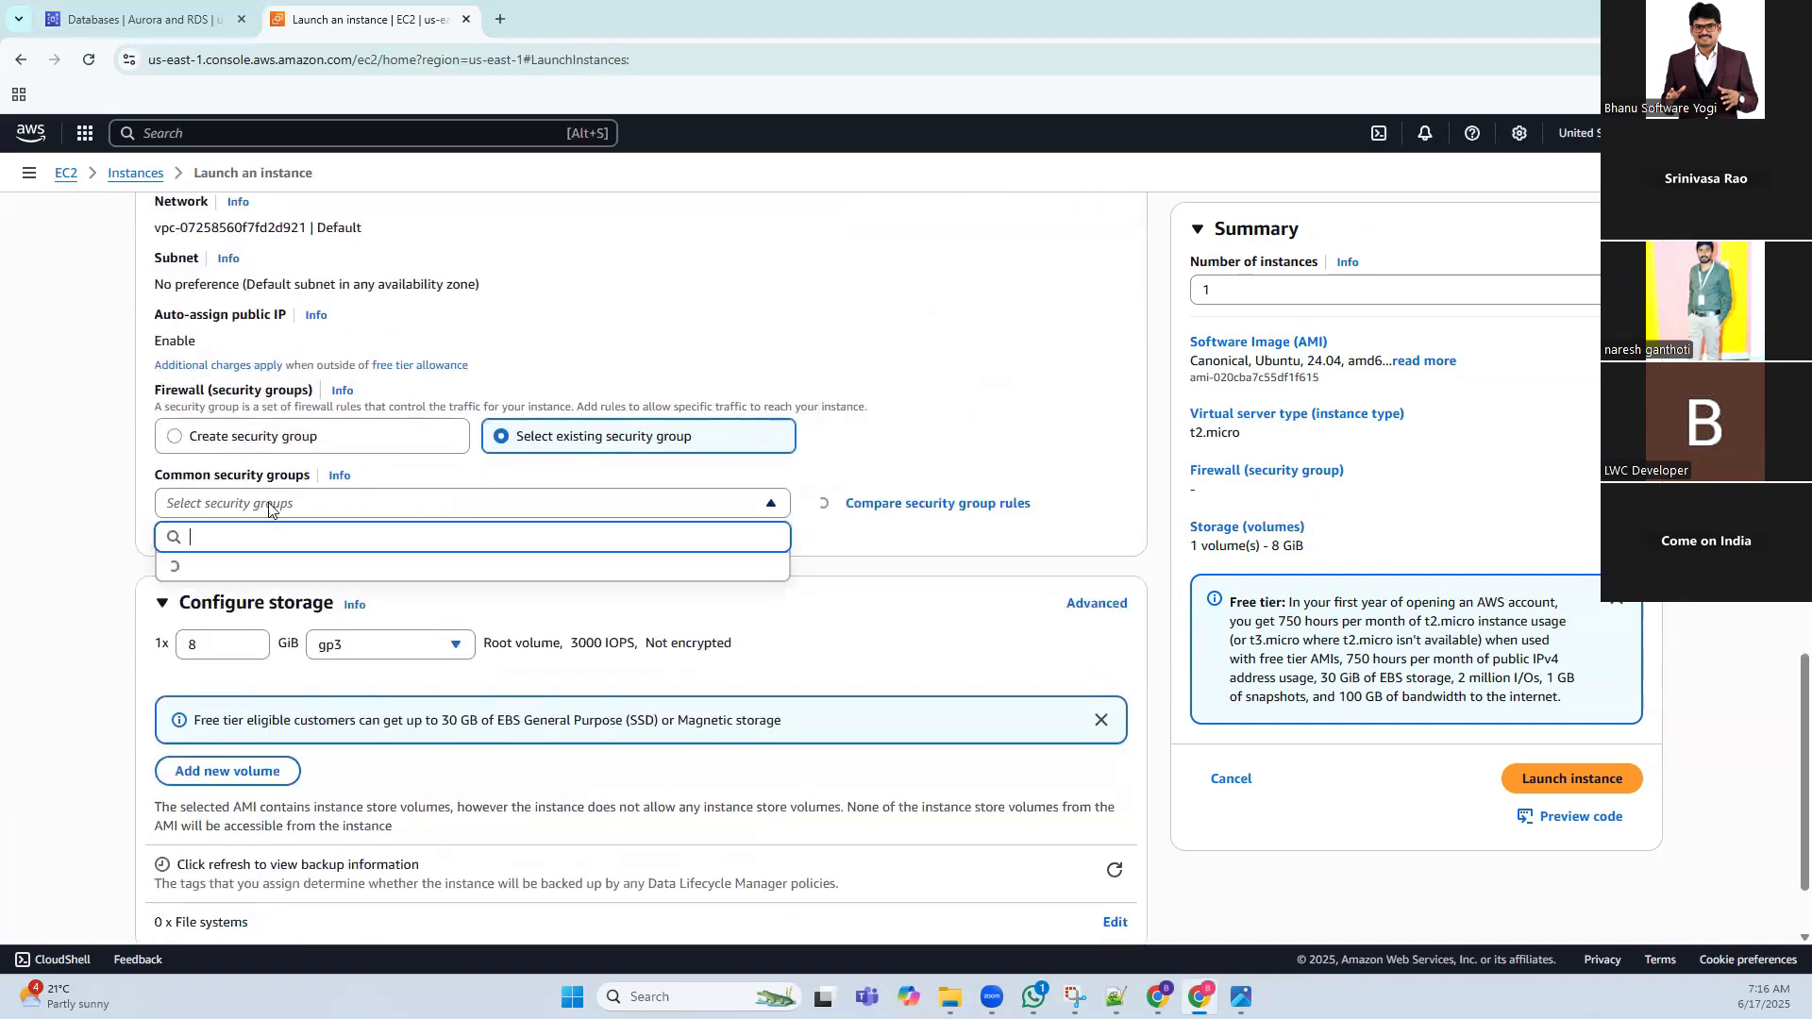
left_click(244, 587)
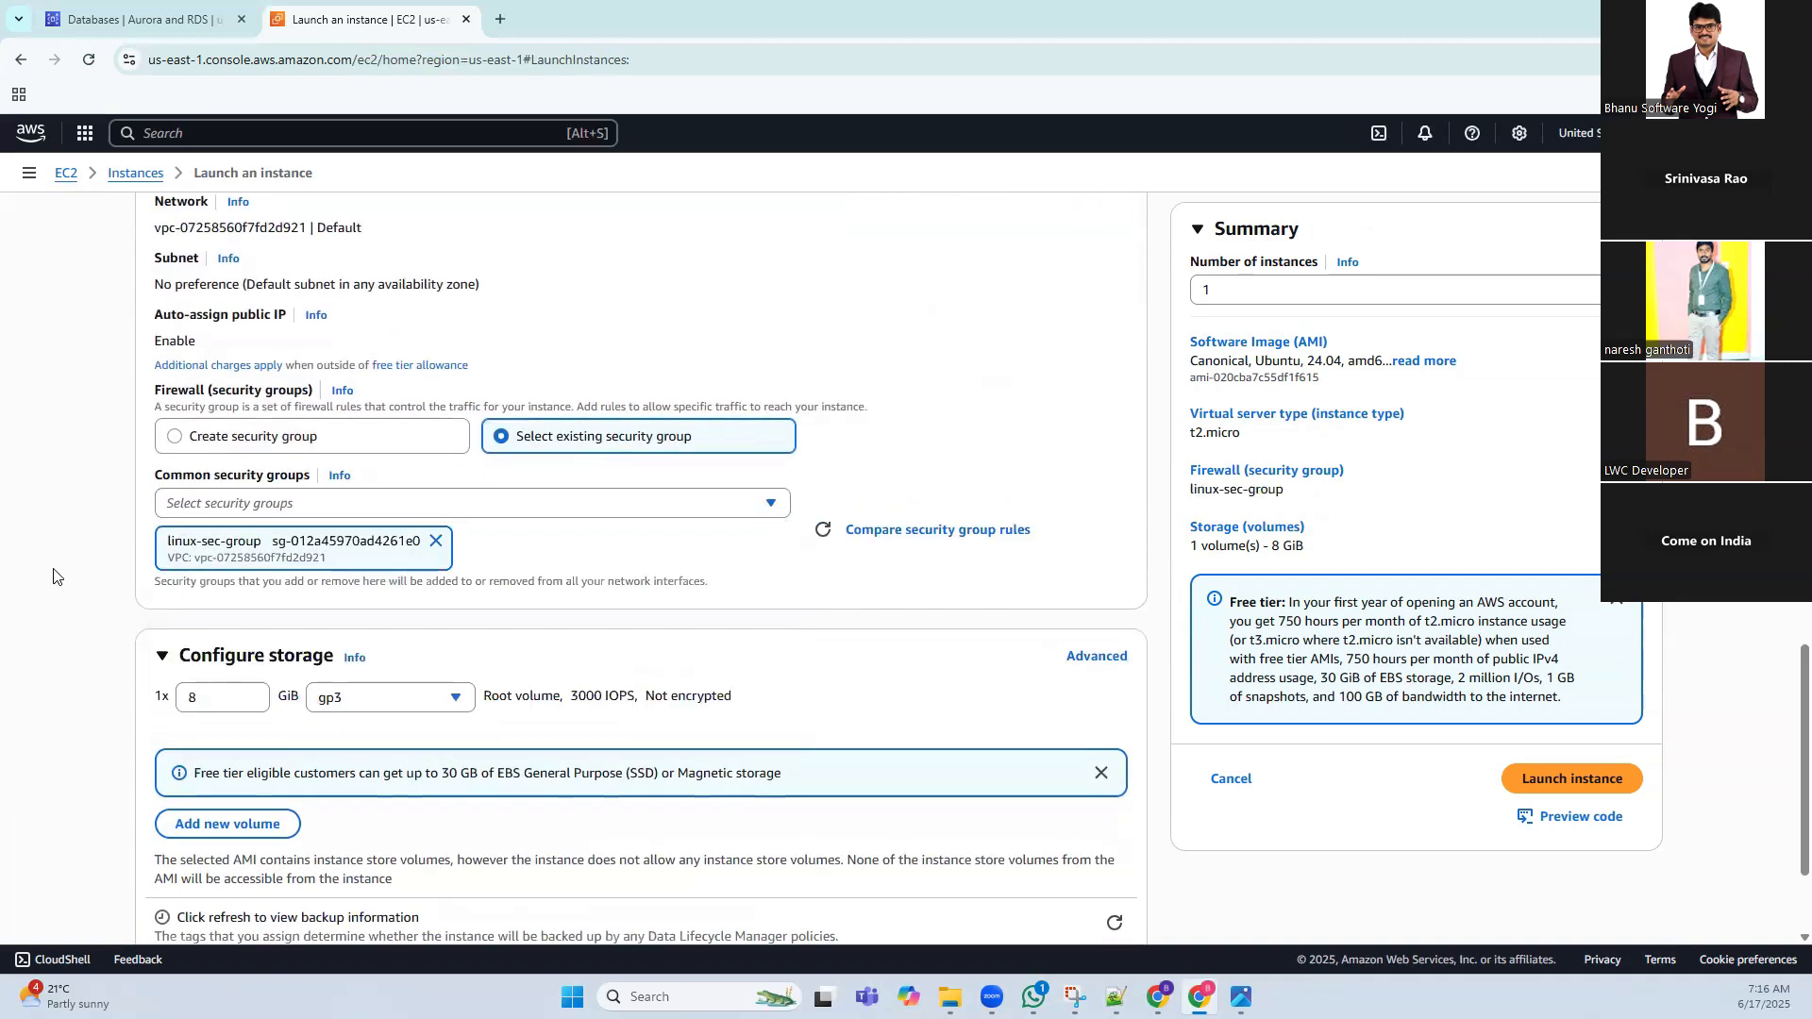
Launch the instance with the default 8 GiB gp3 storage and show it in the instances list
scroll(38, 573, "down", 2)
scroll(37, 572, "down", 1)
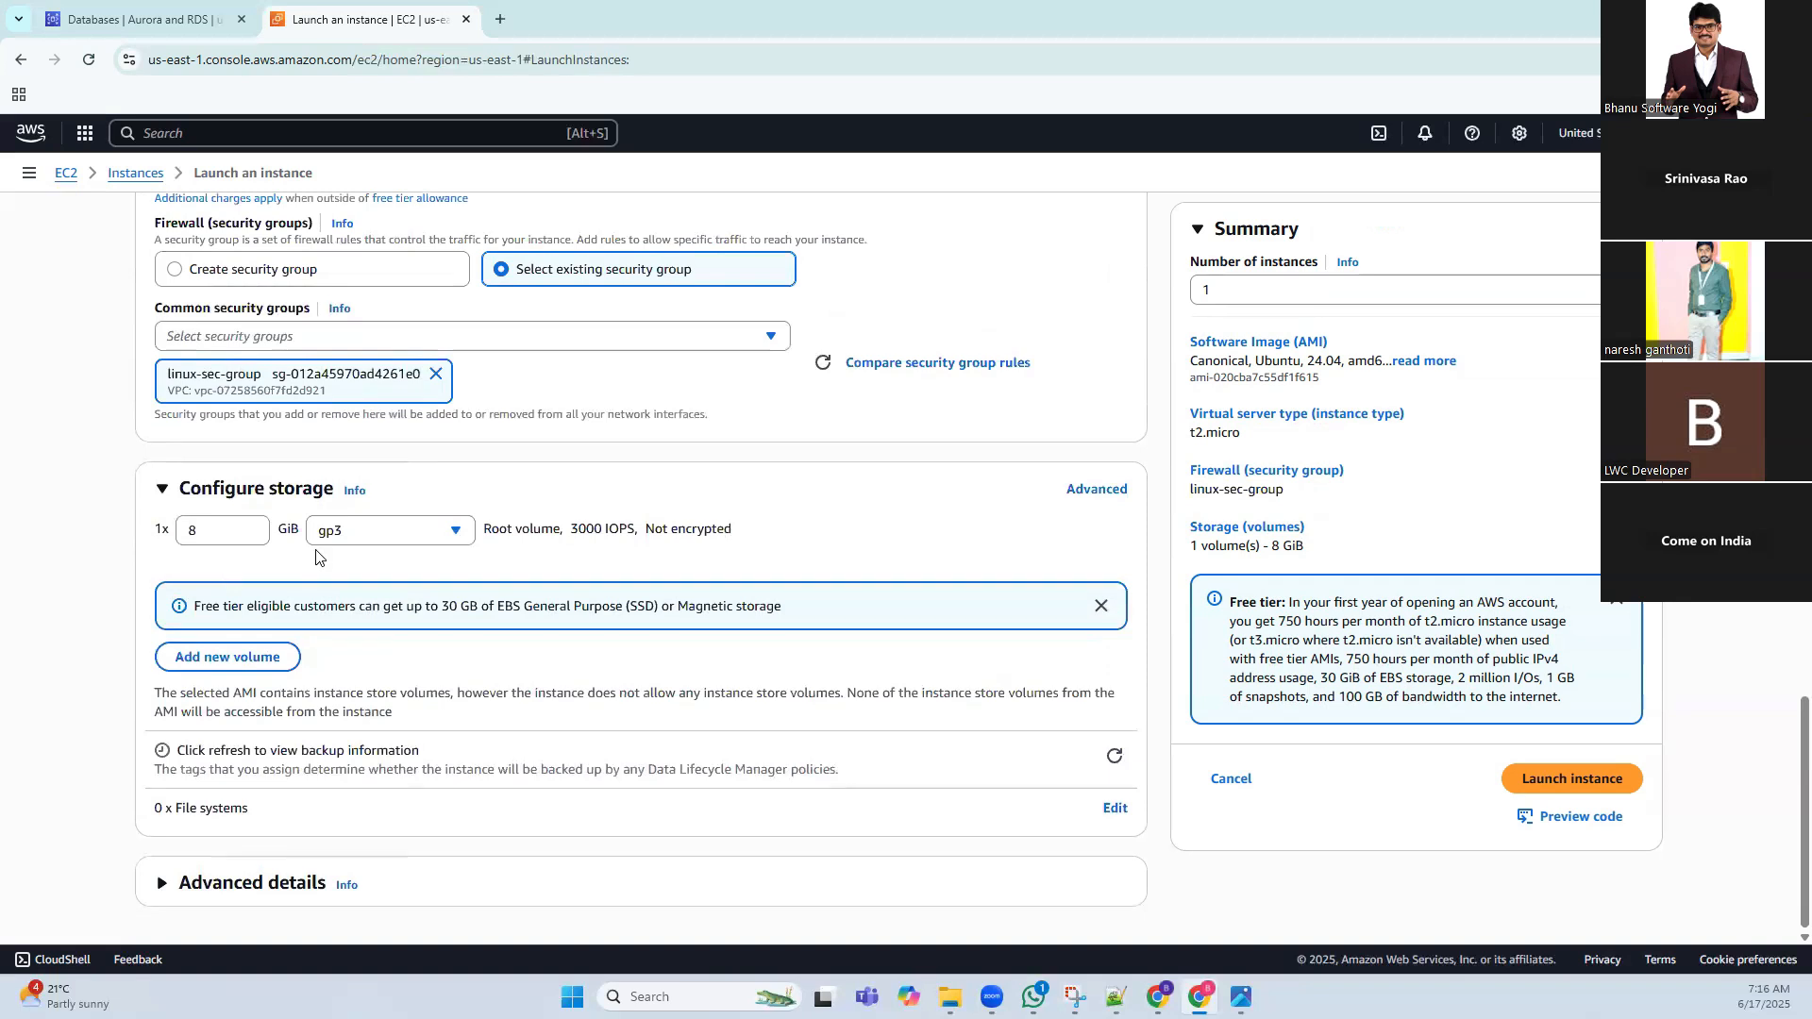
left_click(1532, 784)
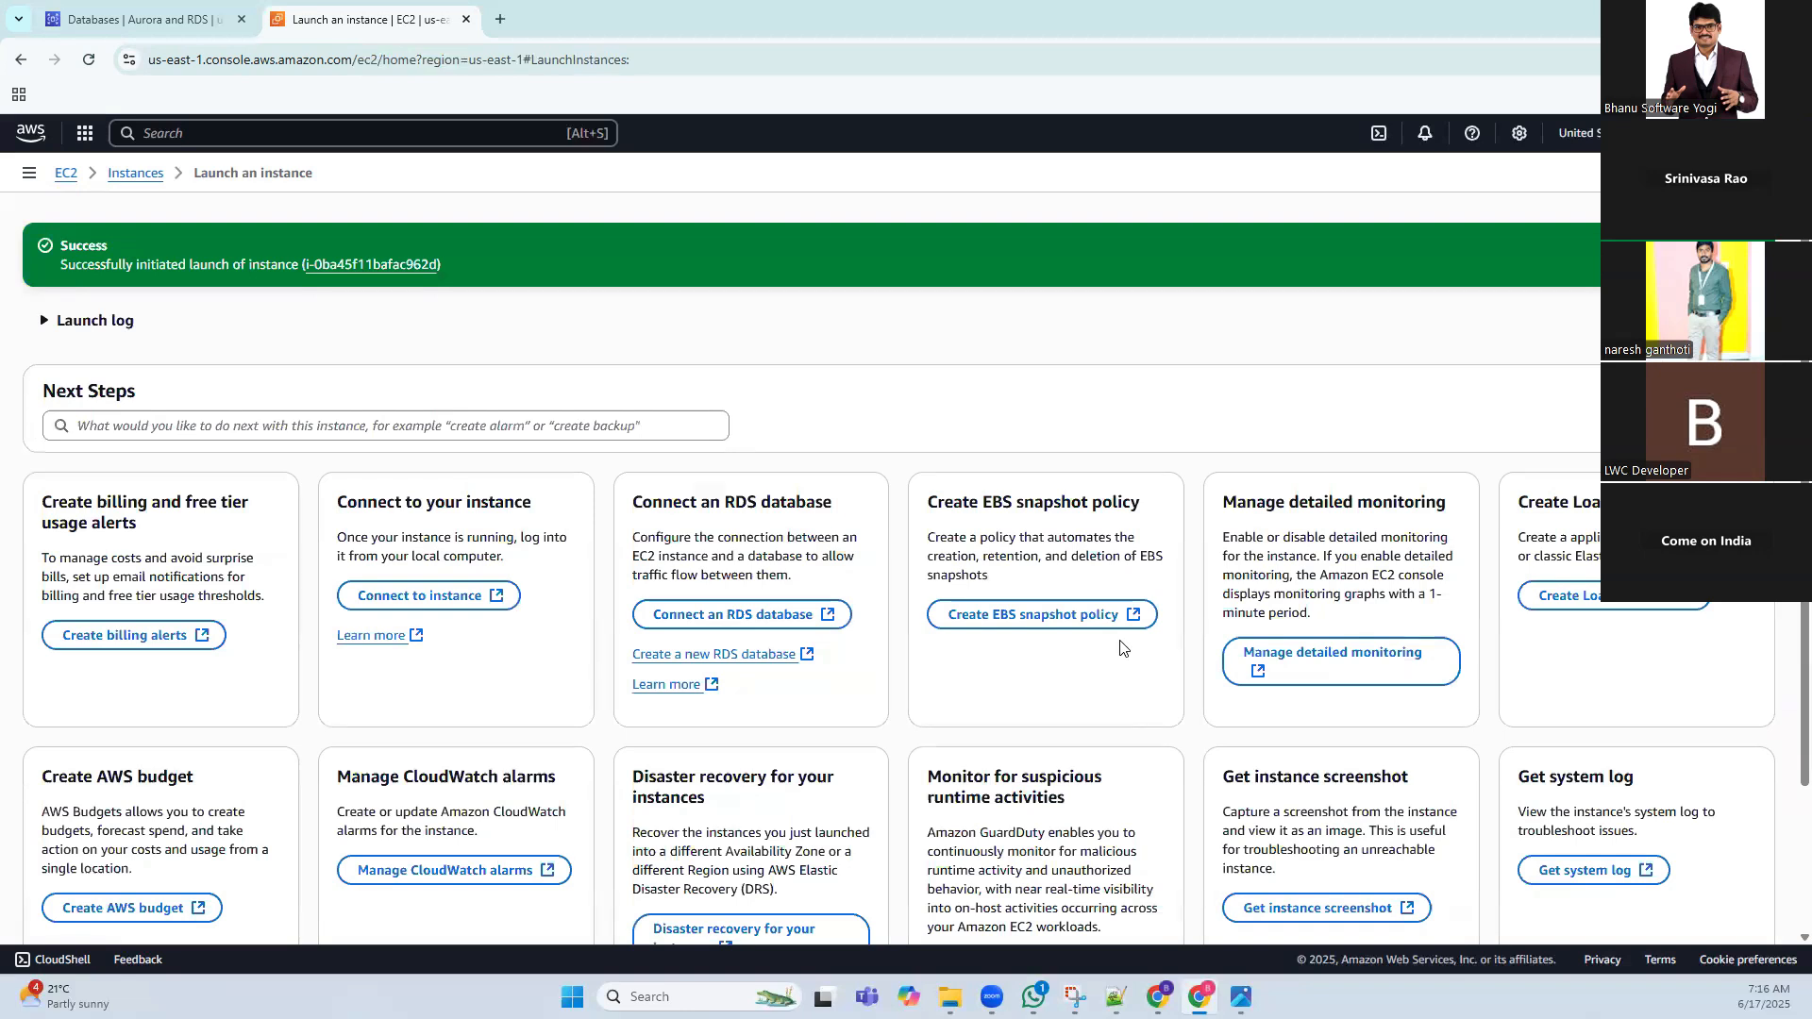
left_click(387, 267)
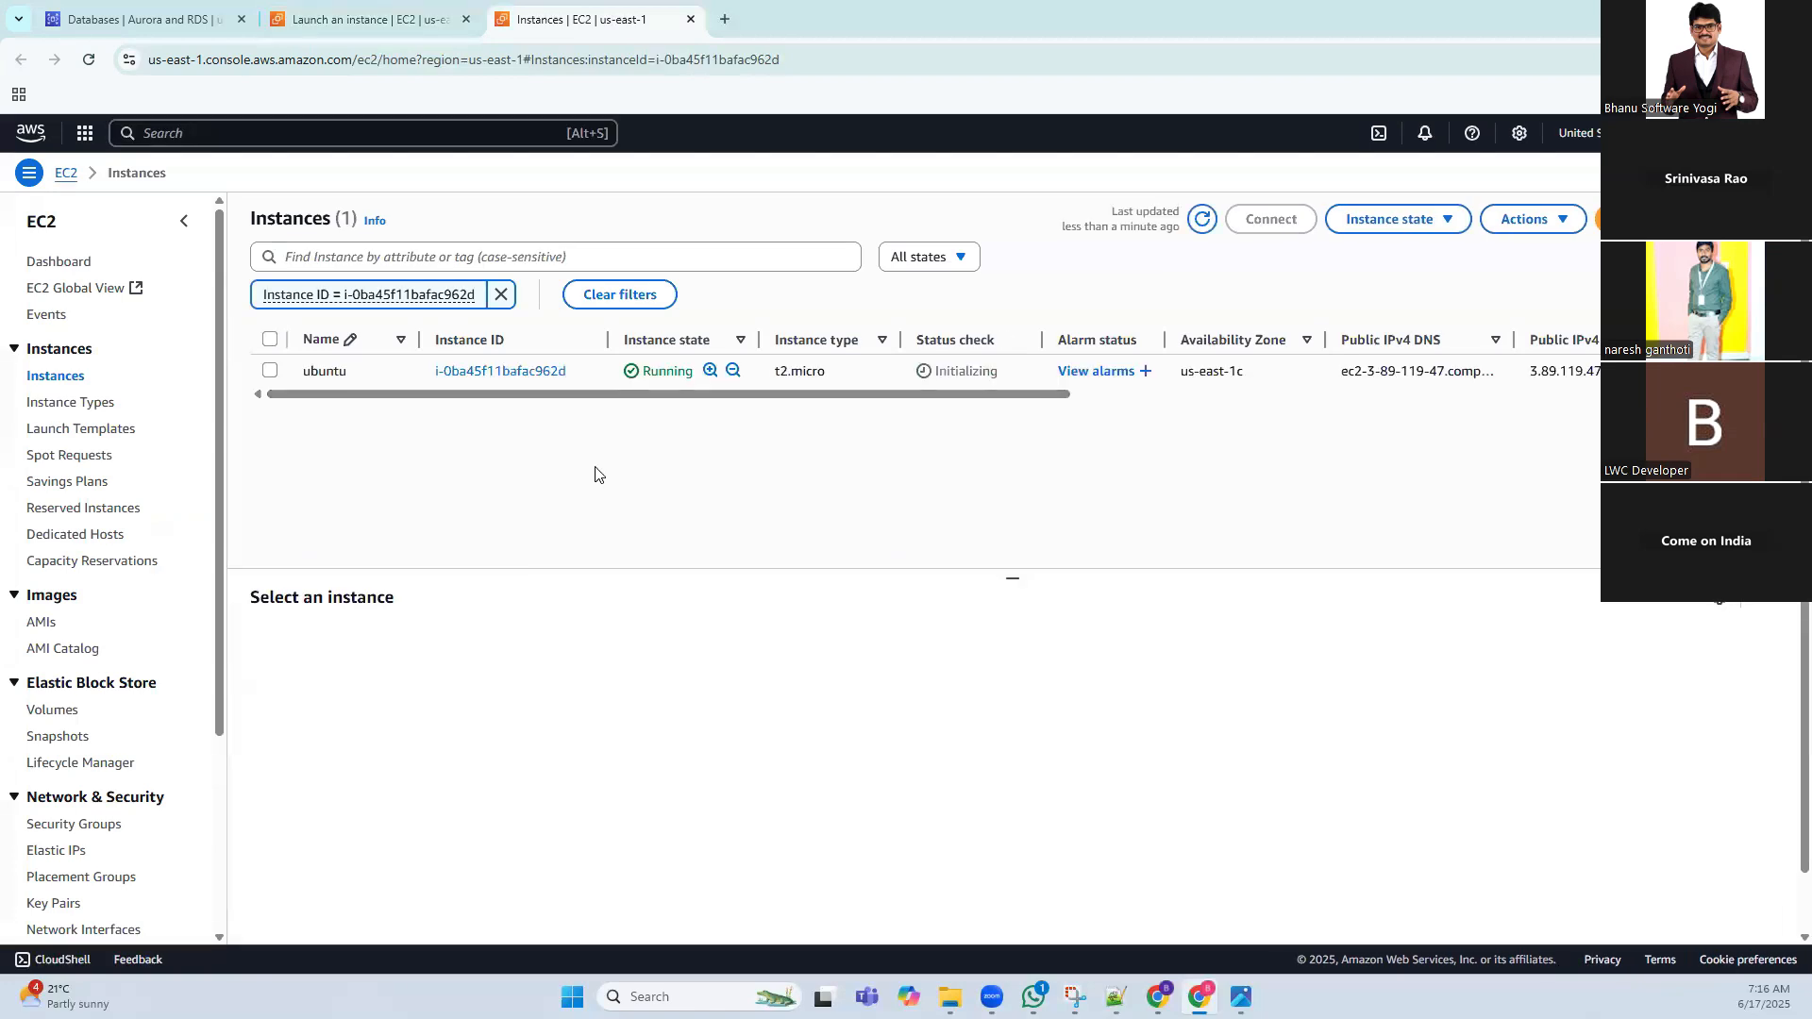
Return to the RDS databases list and check the status of database-1
left_click(181, 19)
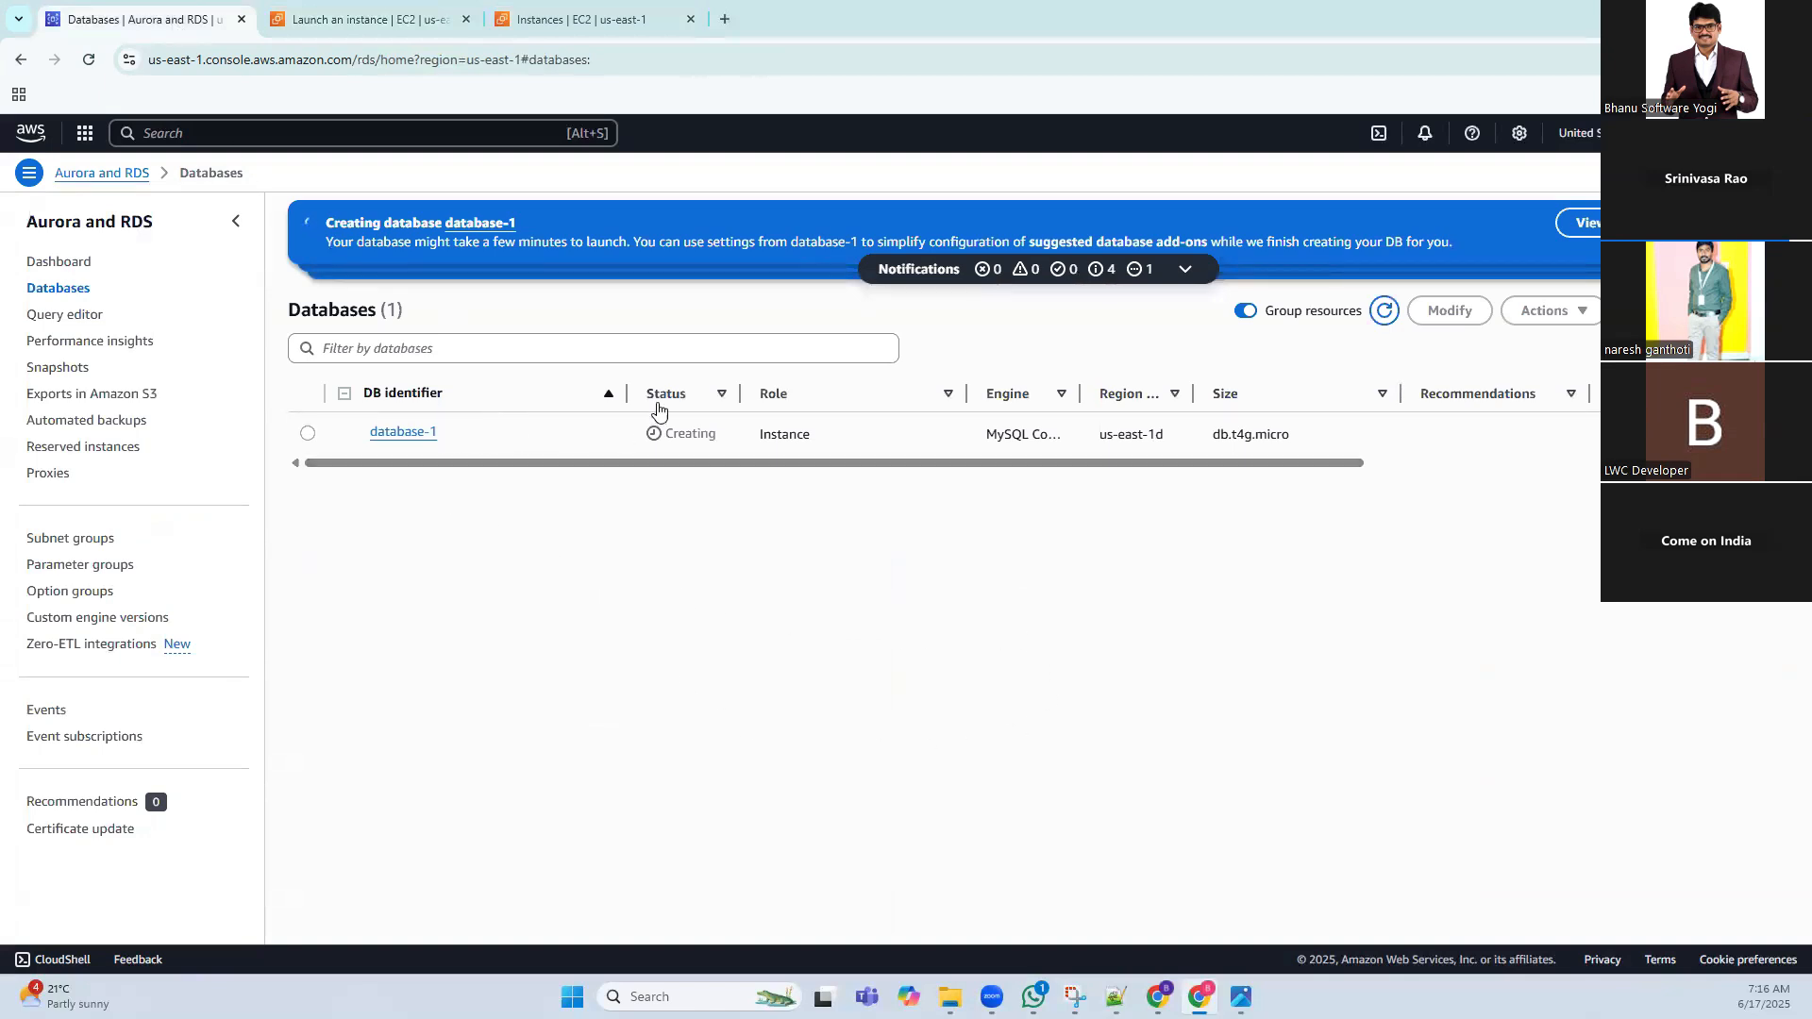
left_click_drag(640, 400, 699, 401)
left_click(764, 600)
Open the AWS console home in a new browser tab, search for rds and go to Aurora and RDS
right_click(30, 132)
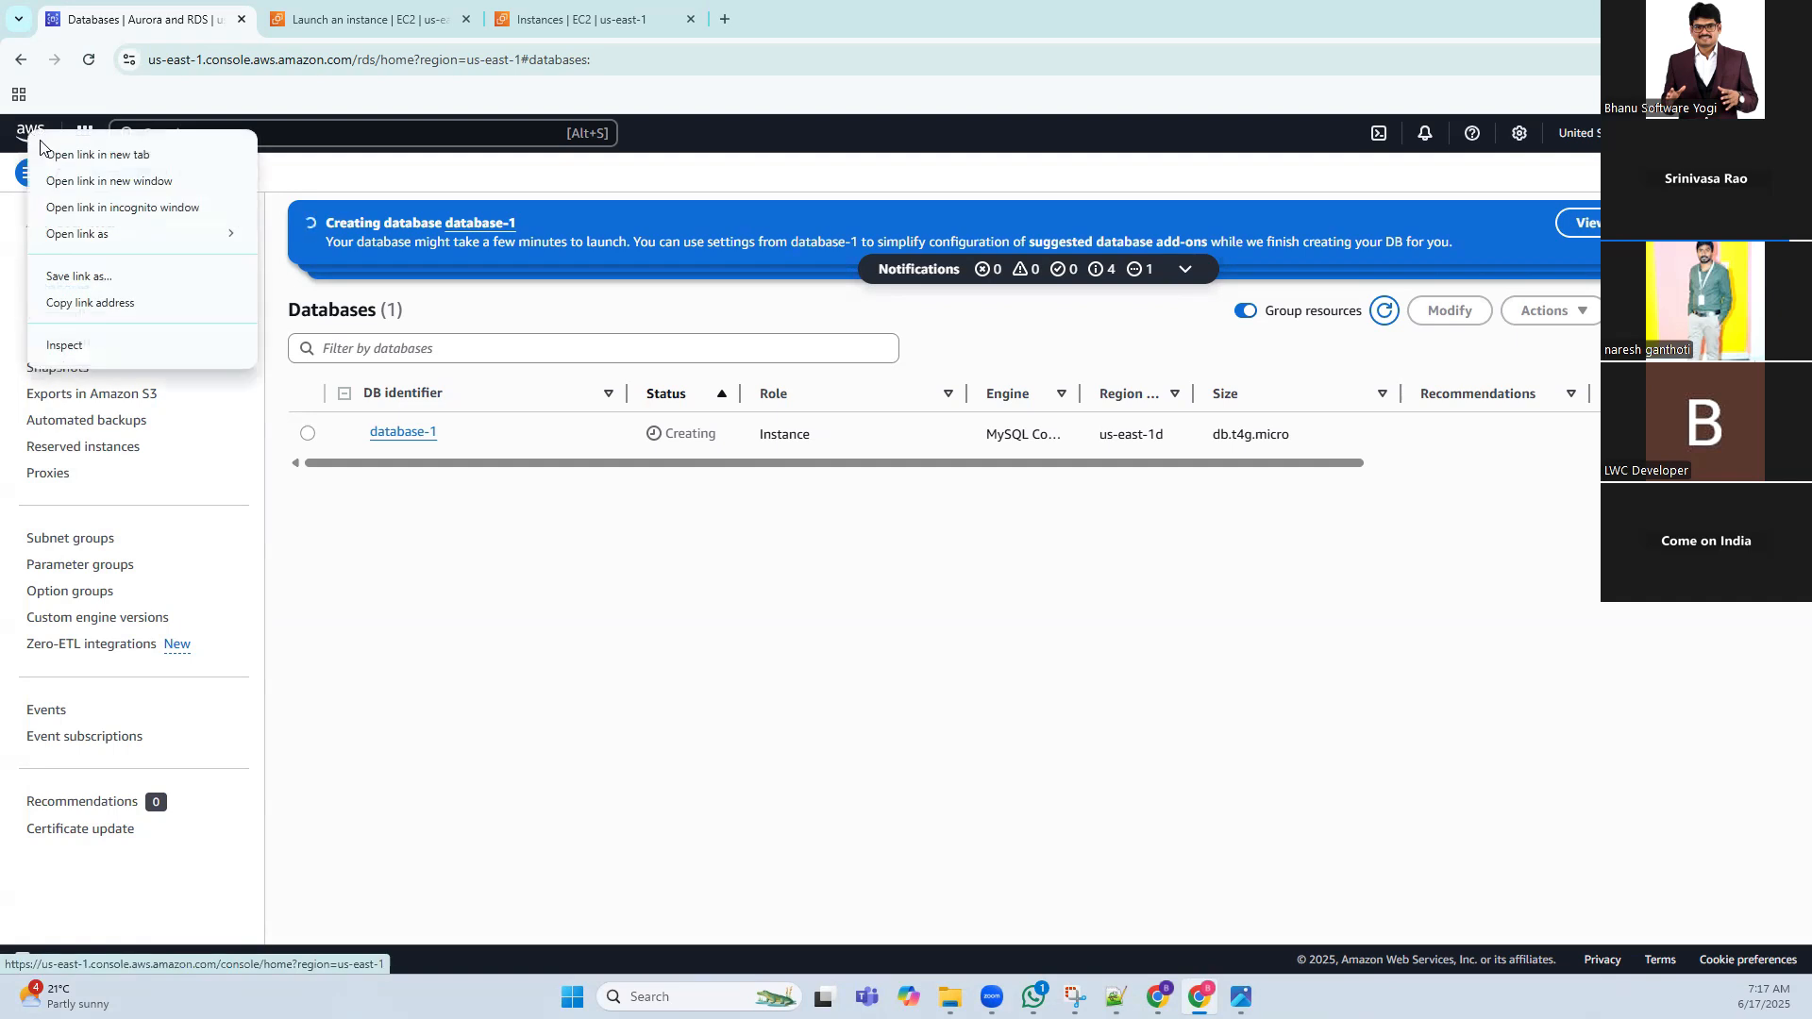
left_click(41, 154)
left_click(363, 19)
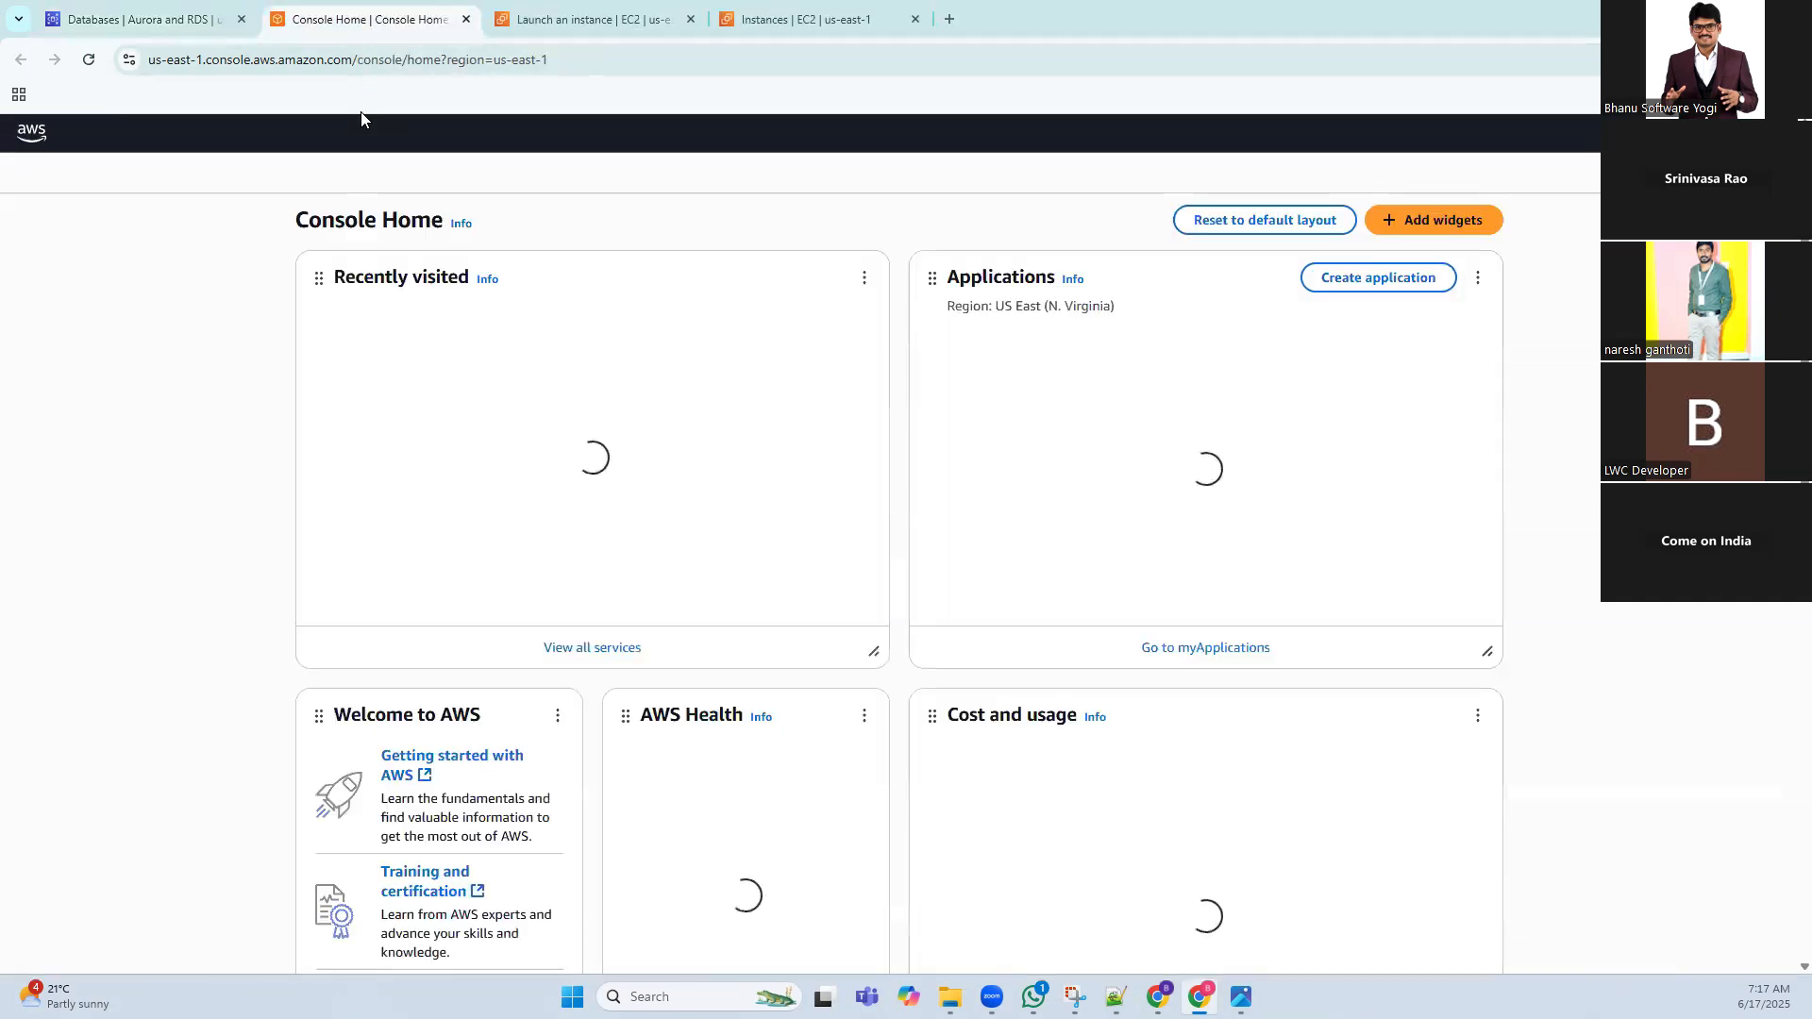
left_click(200, 130)
type("rds")
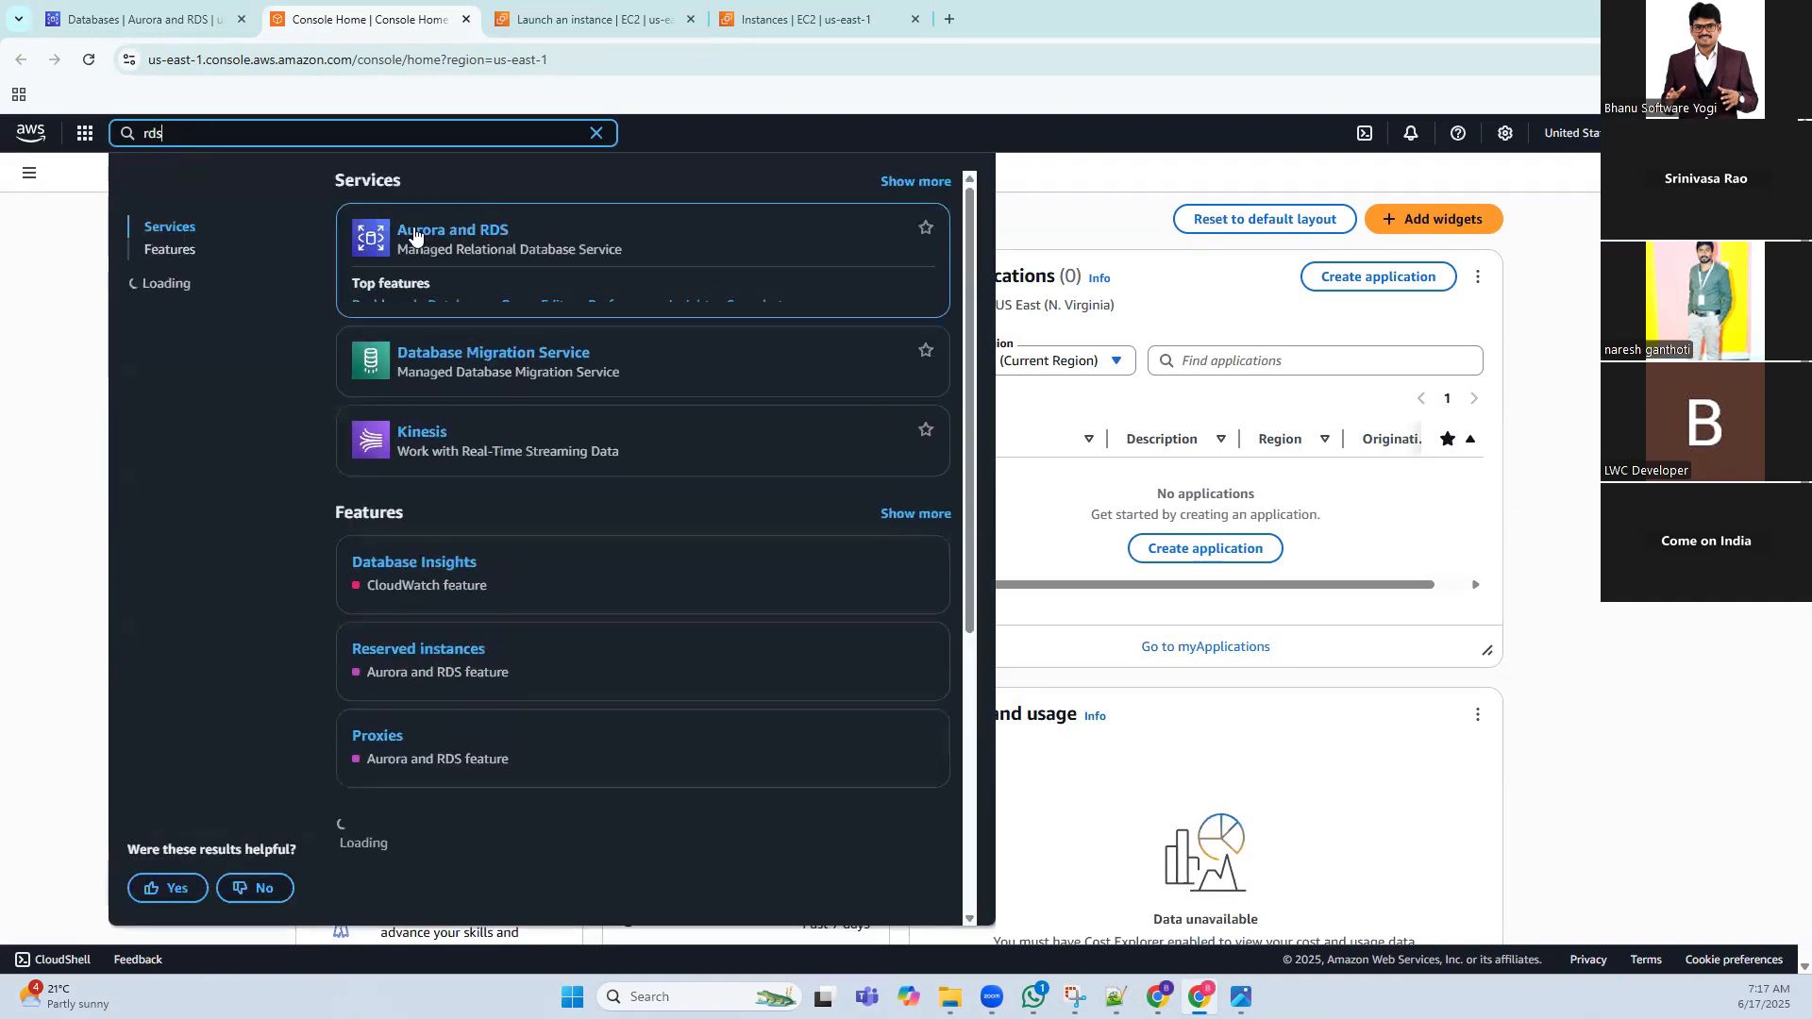
left_click(490, 234)
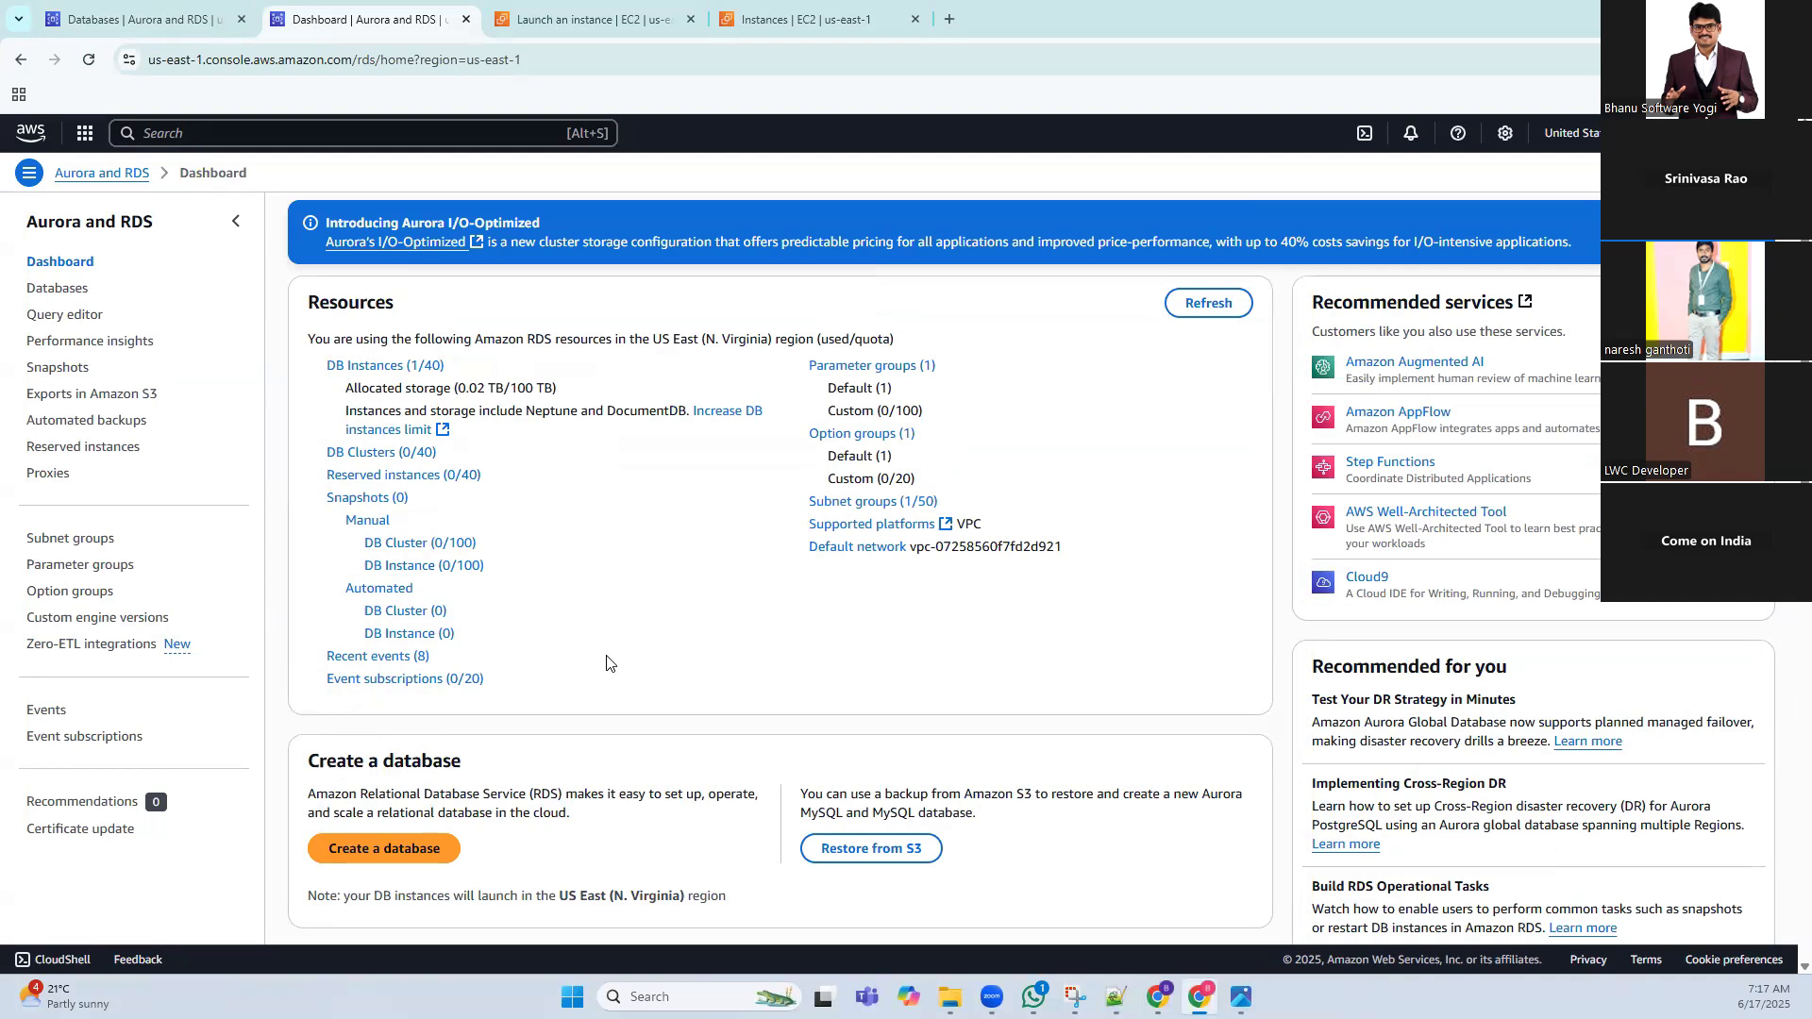
Go to the DB instances list, adjust the Status column and open the details of database-1
left_click_drag(463, 370, 324, 377)
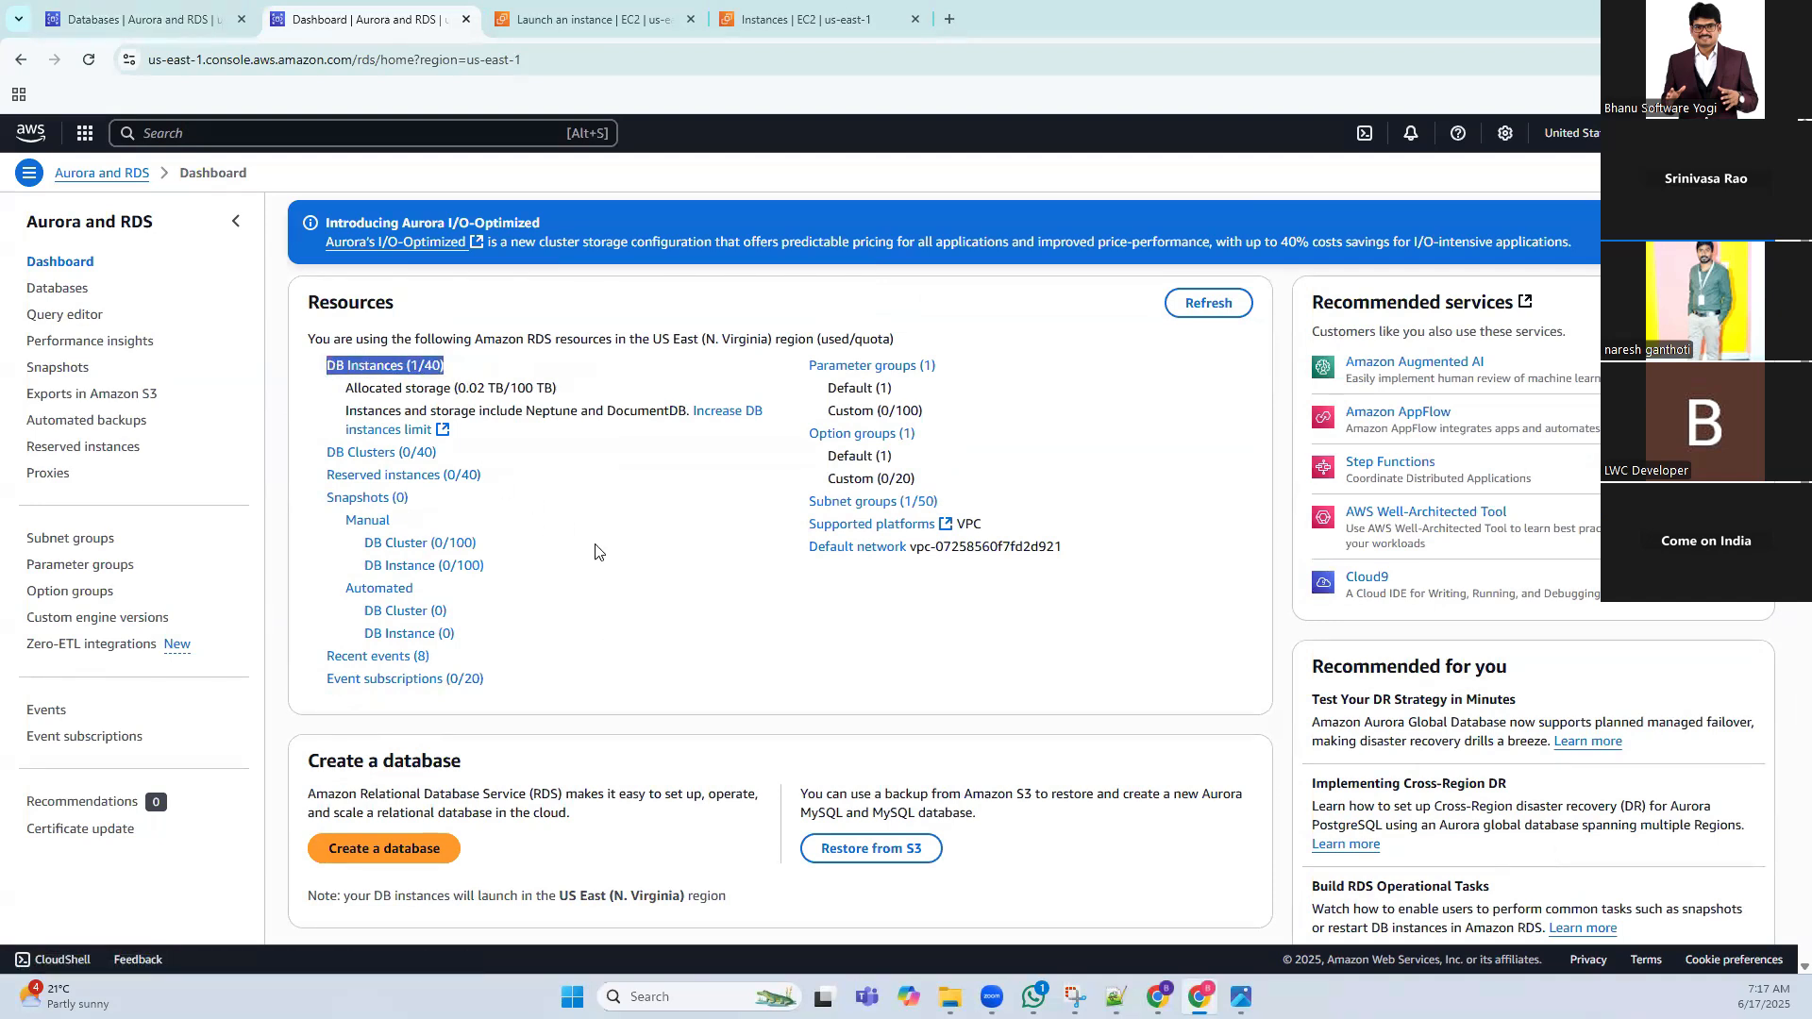
left_click(396, 366)
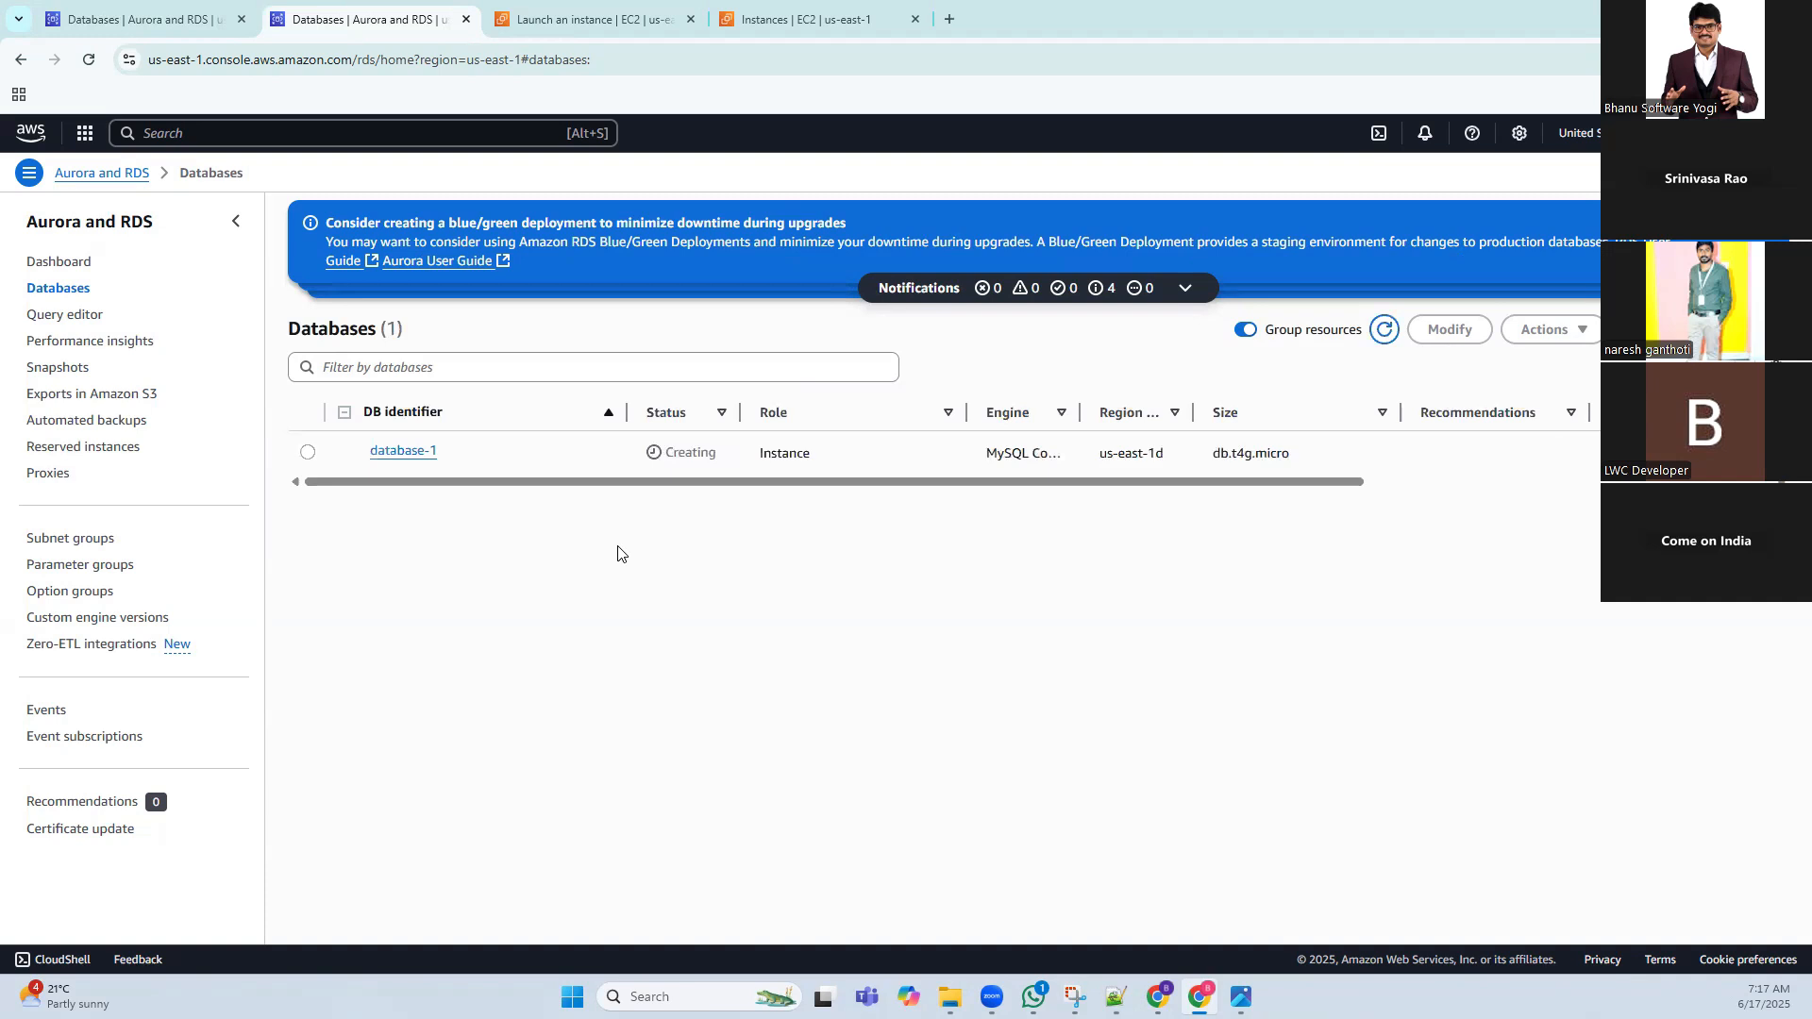
left_click_drag(688, 419, 776, 411)
left_click(728, 413)
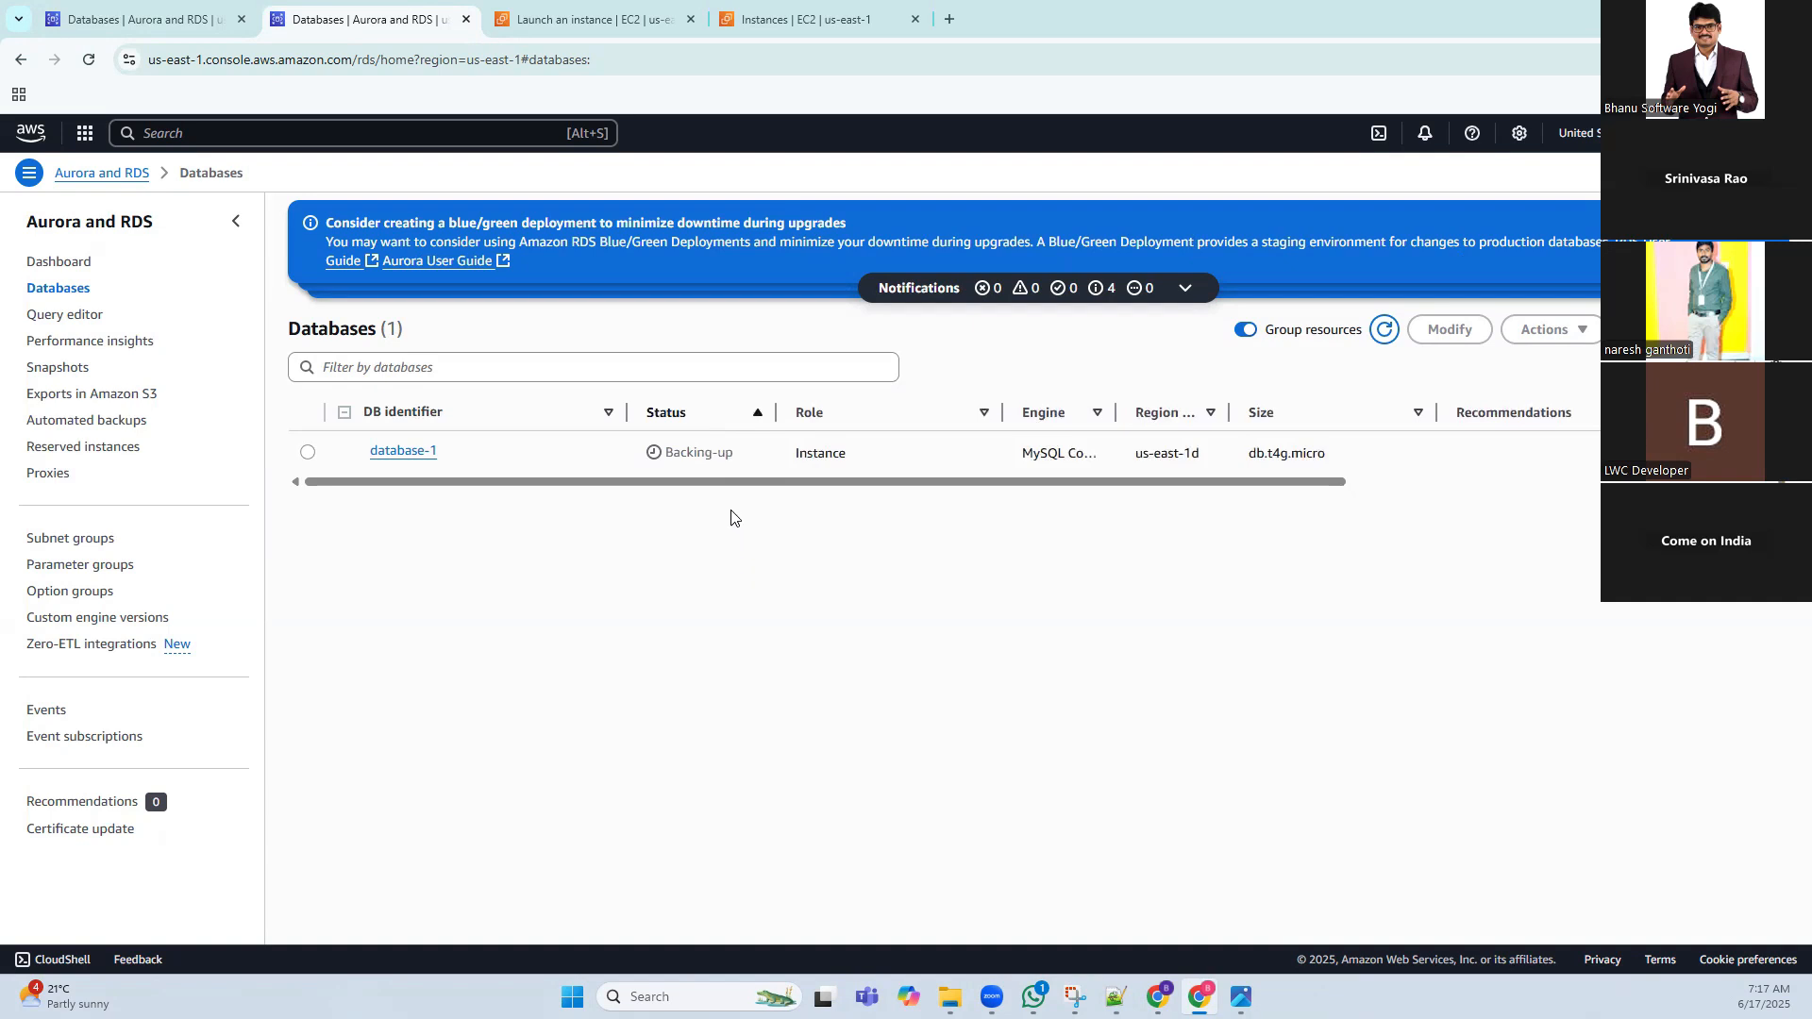
left_click_drag(1001, 413, 899, 412)
left_click(403, 452)
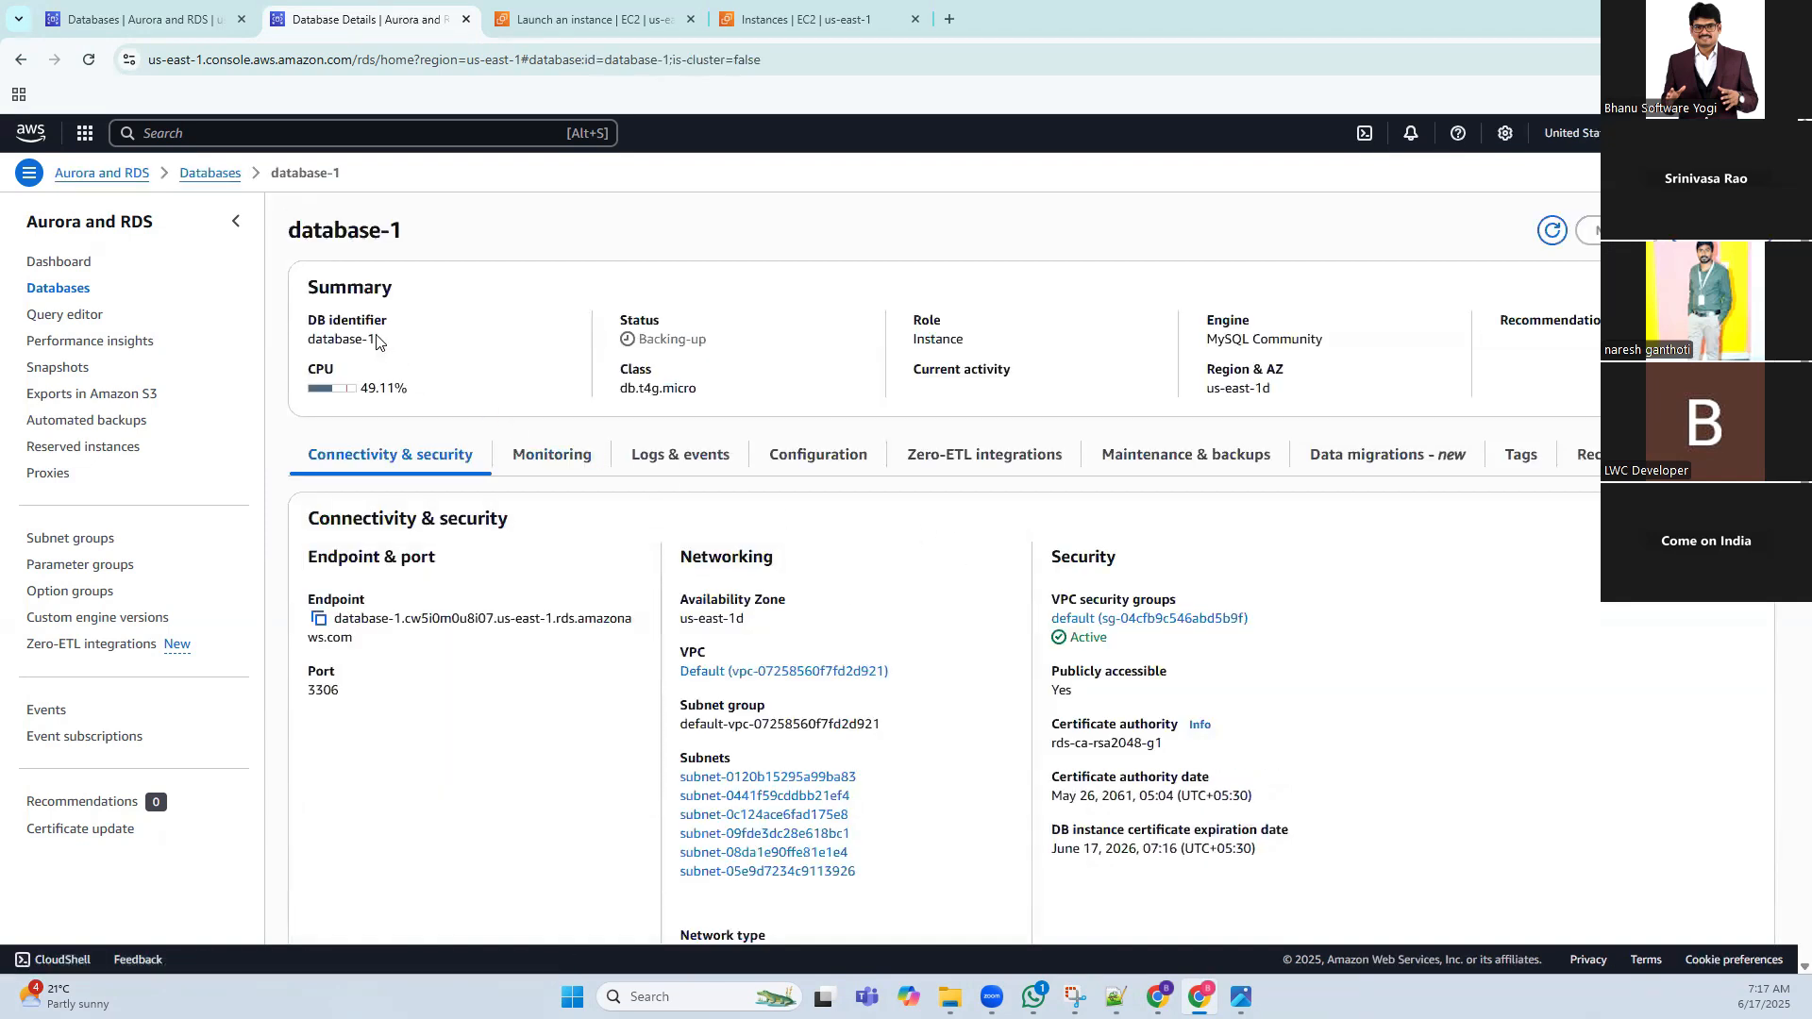
Examine the database summary for its DB identifier, CPU usage, status and instance class
left_click_drag(375, 339, 307, 341)
left_click_drag(416, 389, 351, 395)
left_click_drag(710, 340, 654, 338)
left_click(726, 356)
left_click_drag(697, 389, 618, 387)
left_click(743, 388)
Examine the database endpoint under the connectivity and security details
left_click_drag(307, 521, 508, 518)
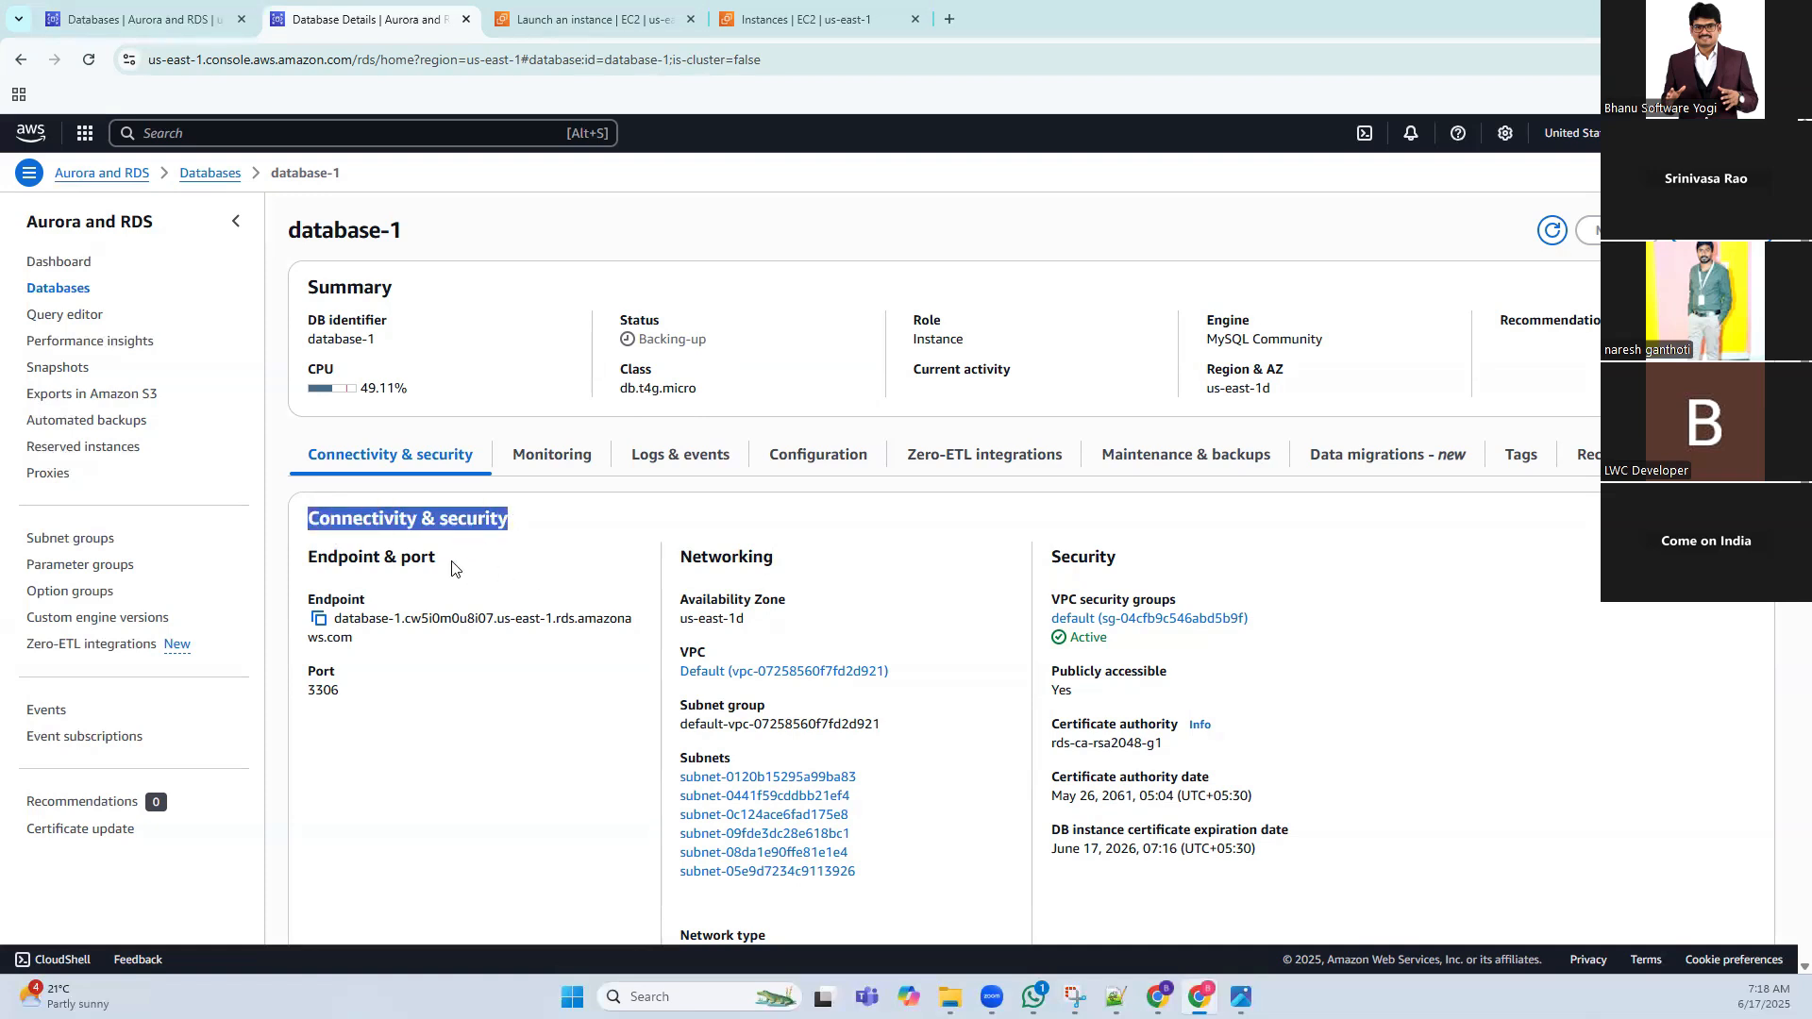
left_click(341, 633)
triple_click(341, 634)
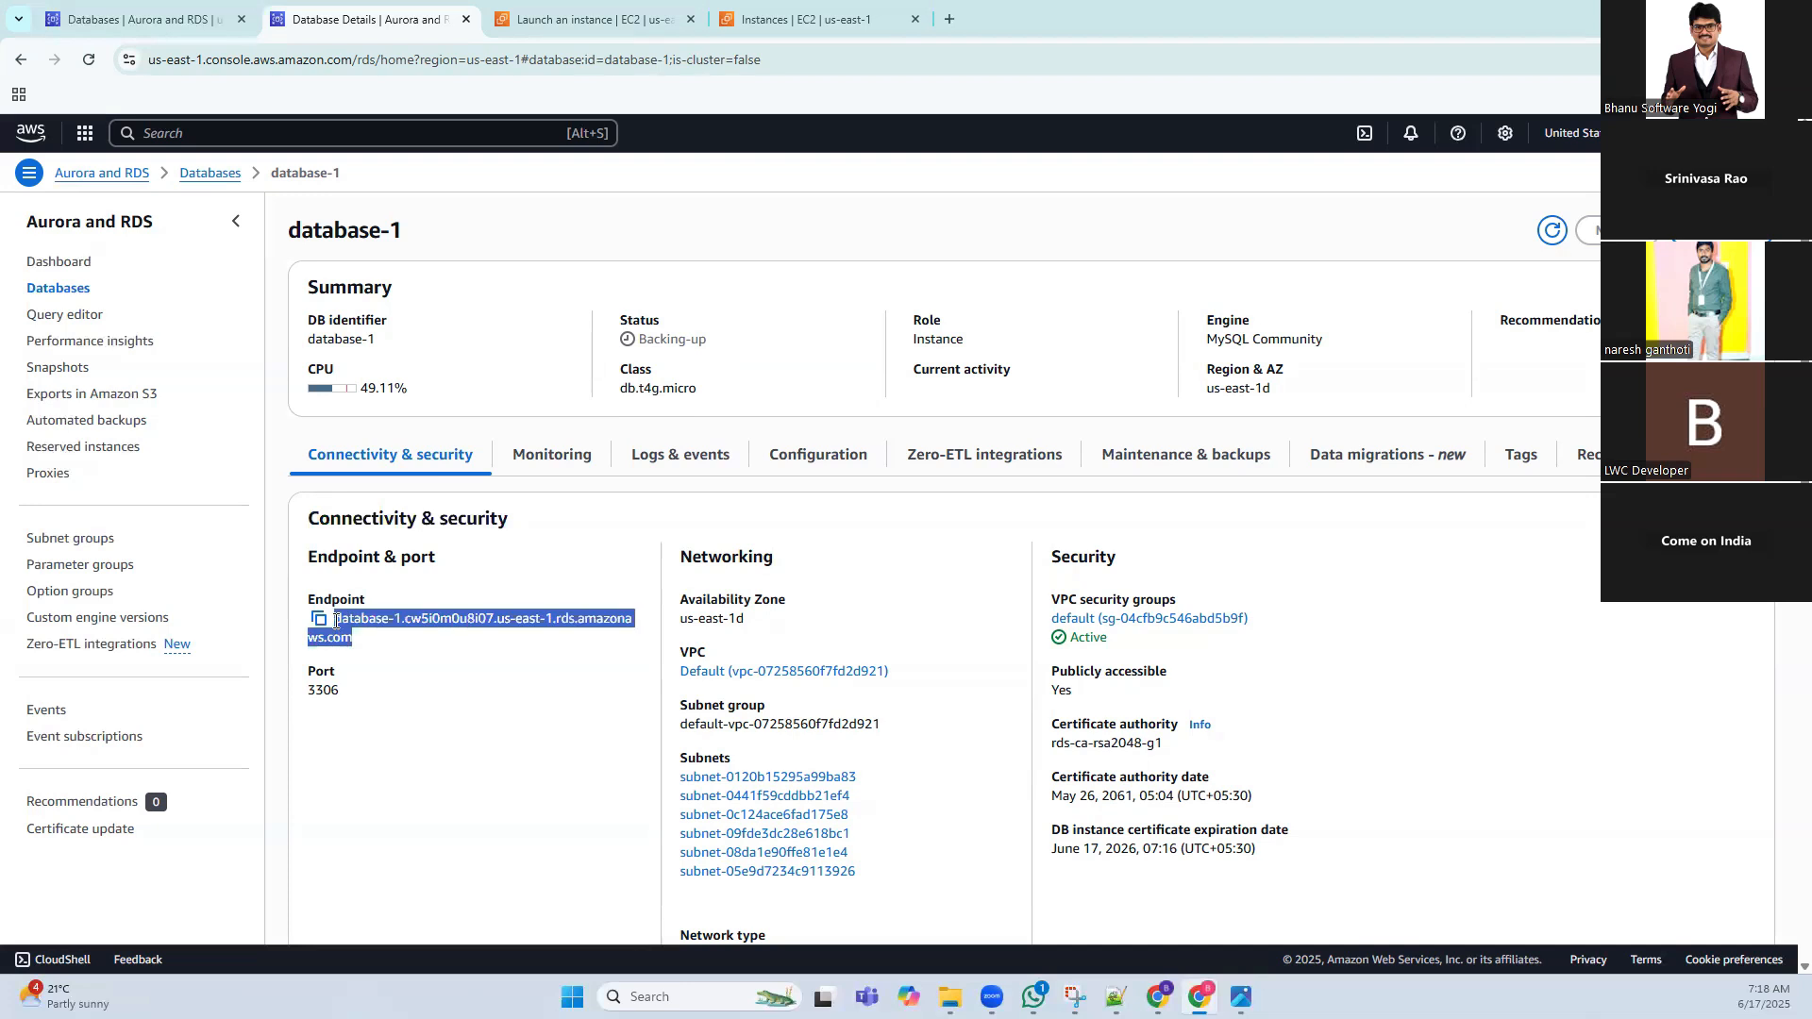
left_click(438, 642)
triple_click(356, 641)
left_click(411, 645)
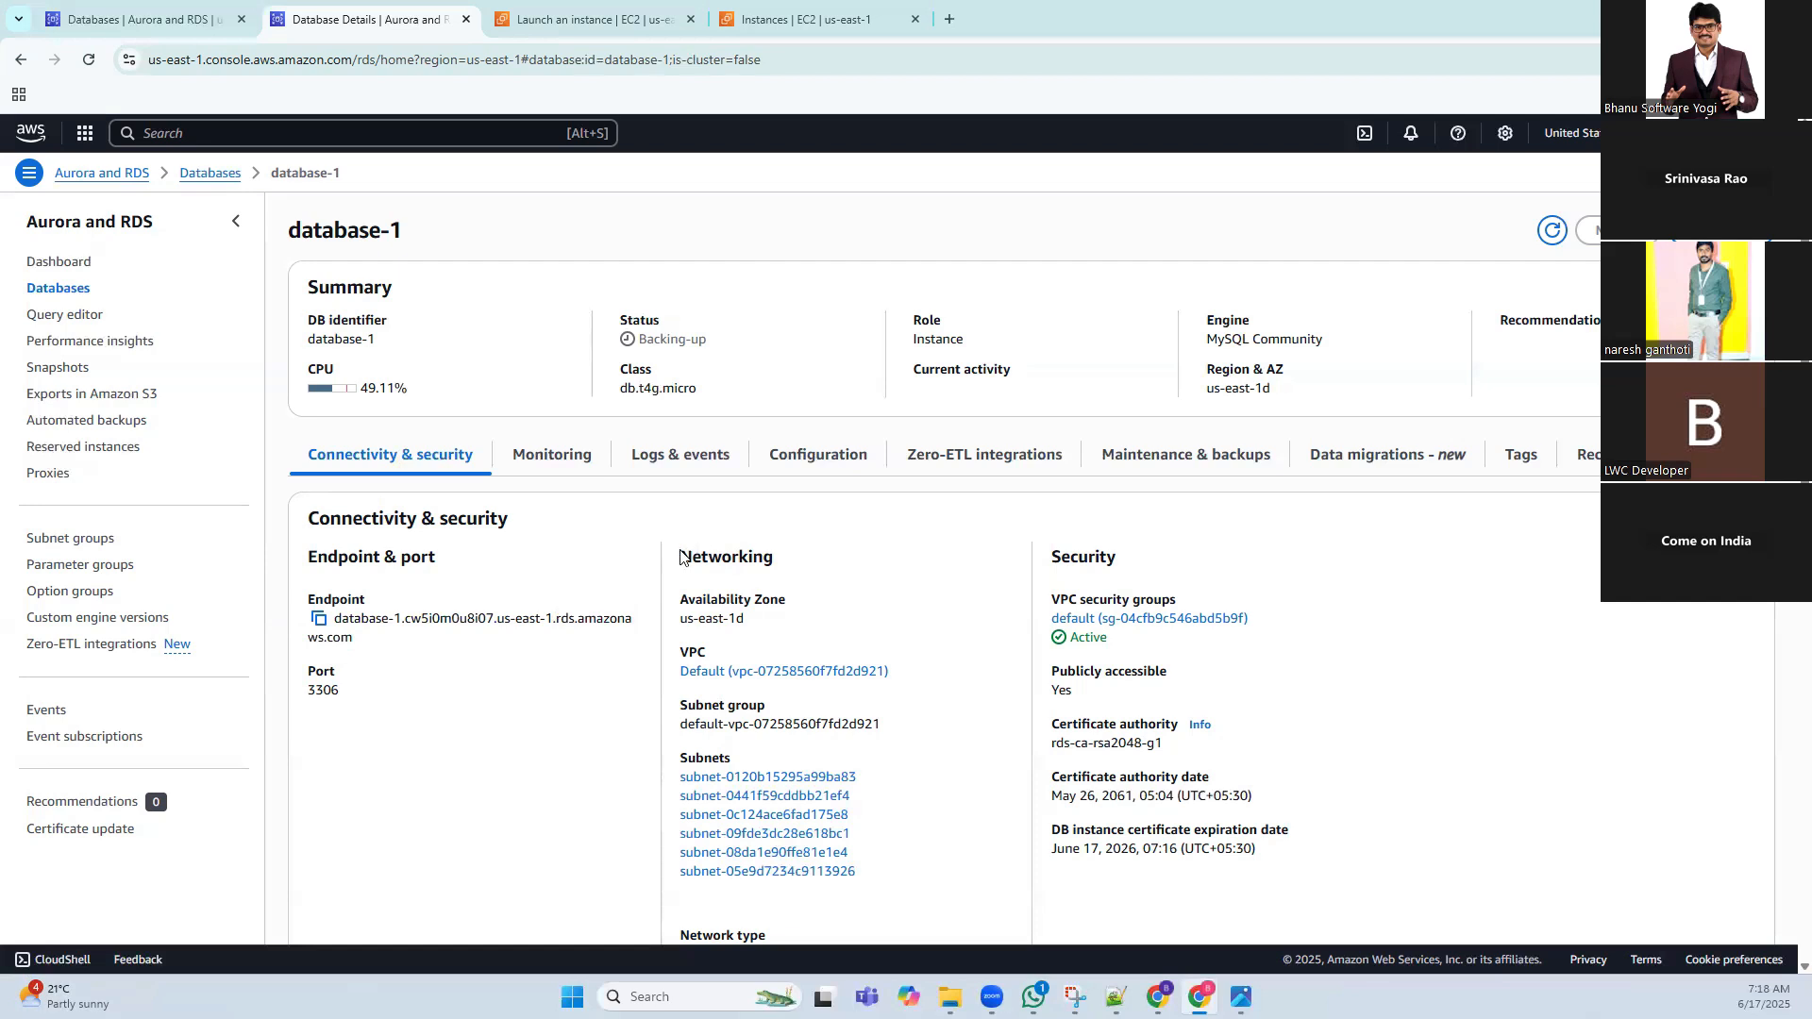
Examine the database's networking details, covering the availability zone, VPC, subnet group and subnets
left_click_drag(678, 556, 781, 564)
scroll(843, 557, "down", 1)
left_click(822, 479)
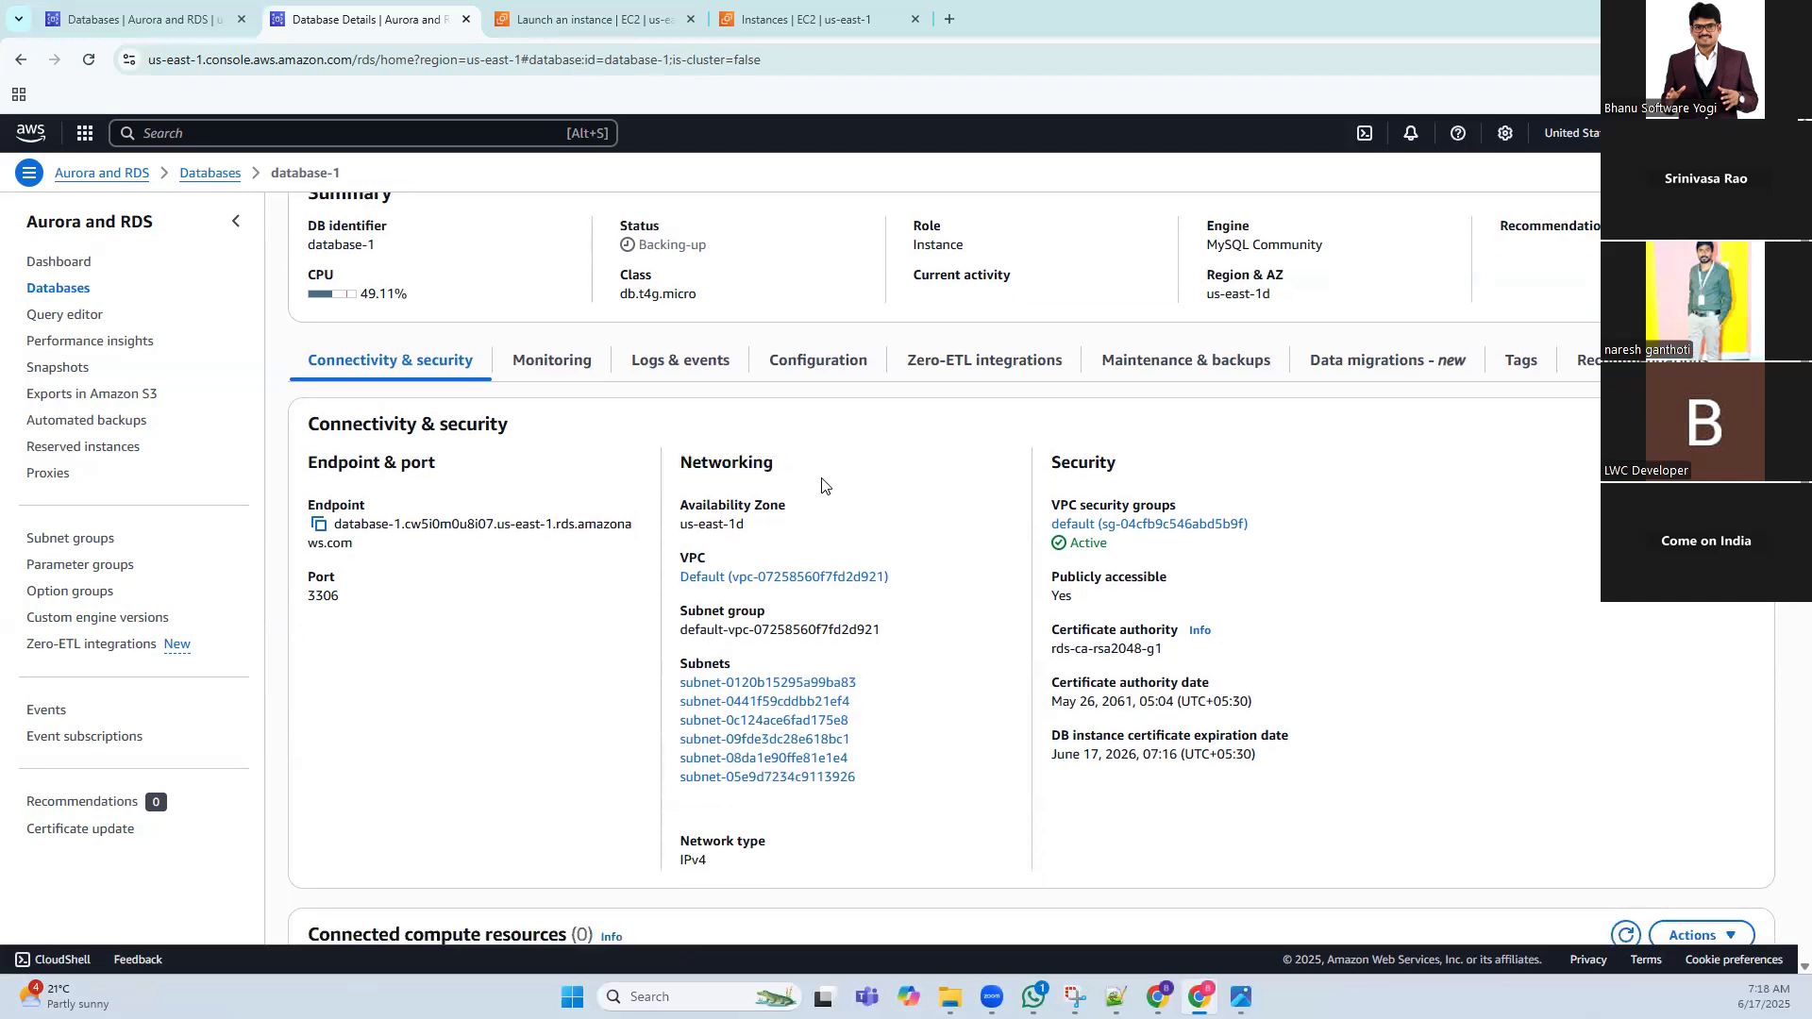
left_click_drag(715, 563, 770, 613)
left_click(903, 722)
left_click_drag(880, 787, 680, 549)
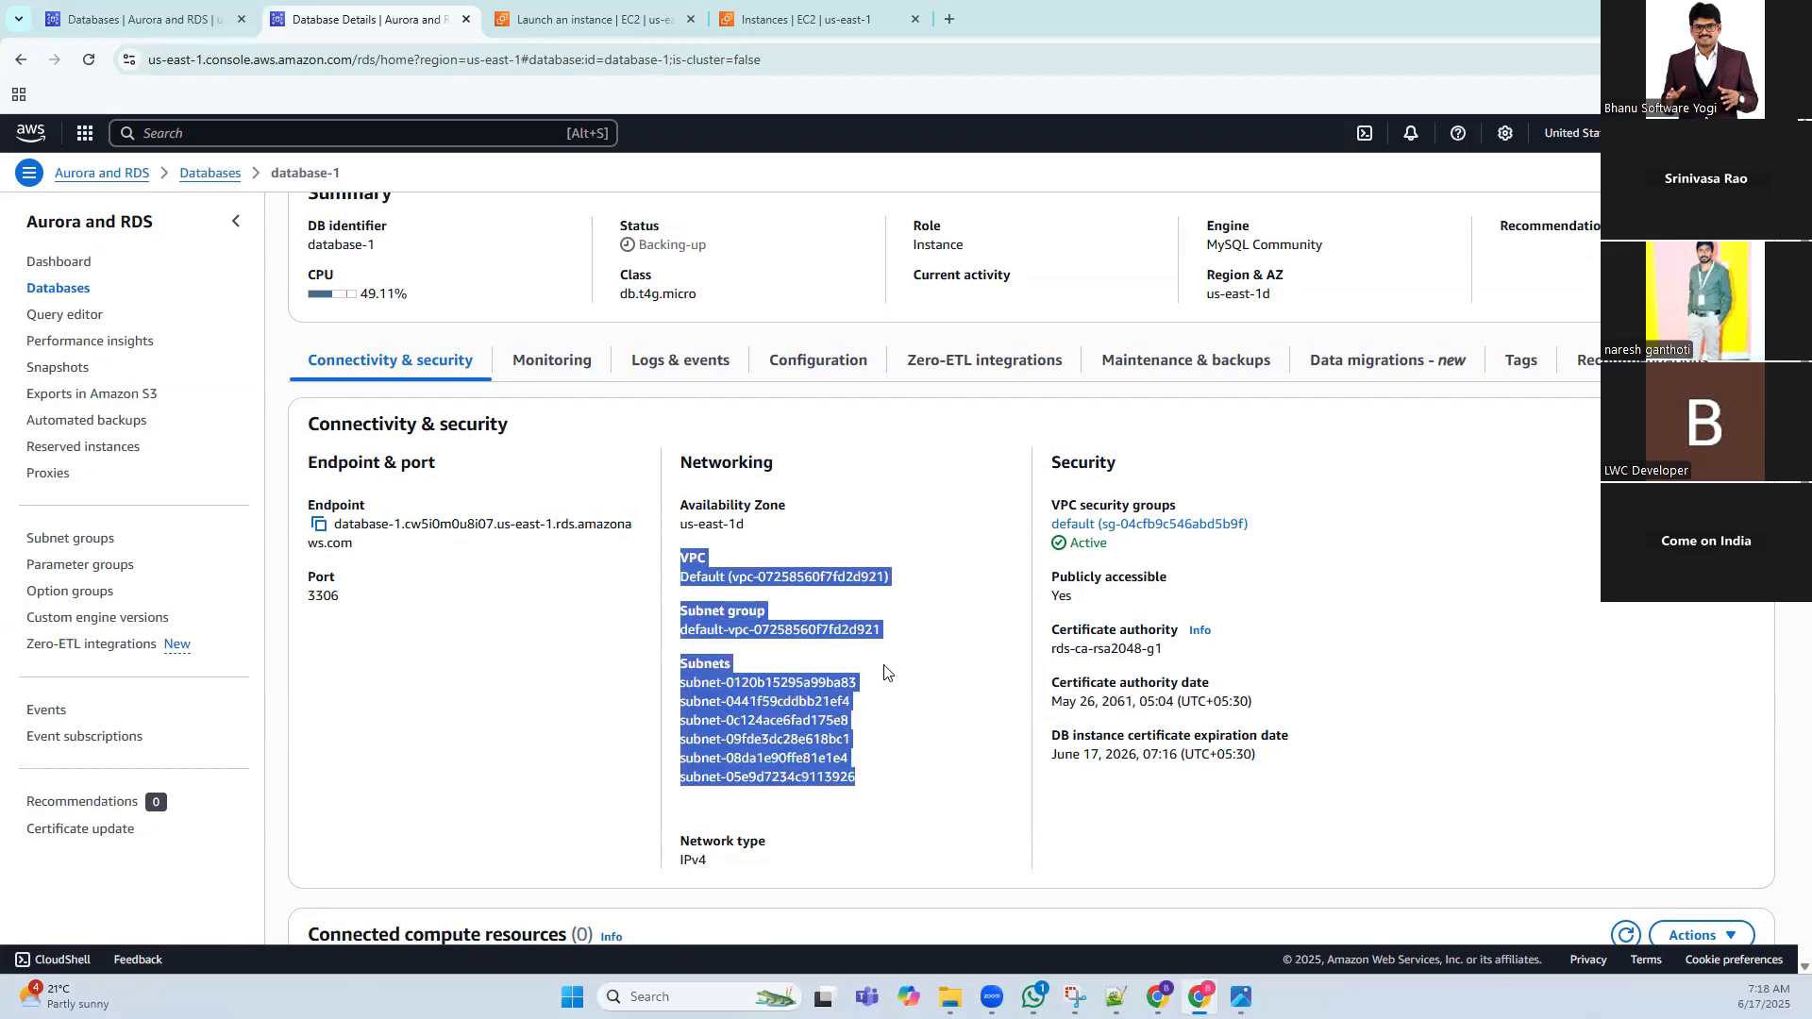
left_click(892, 618)
left_click_drag(745, 525, 680, 522)
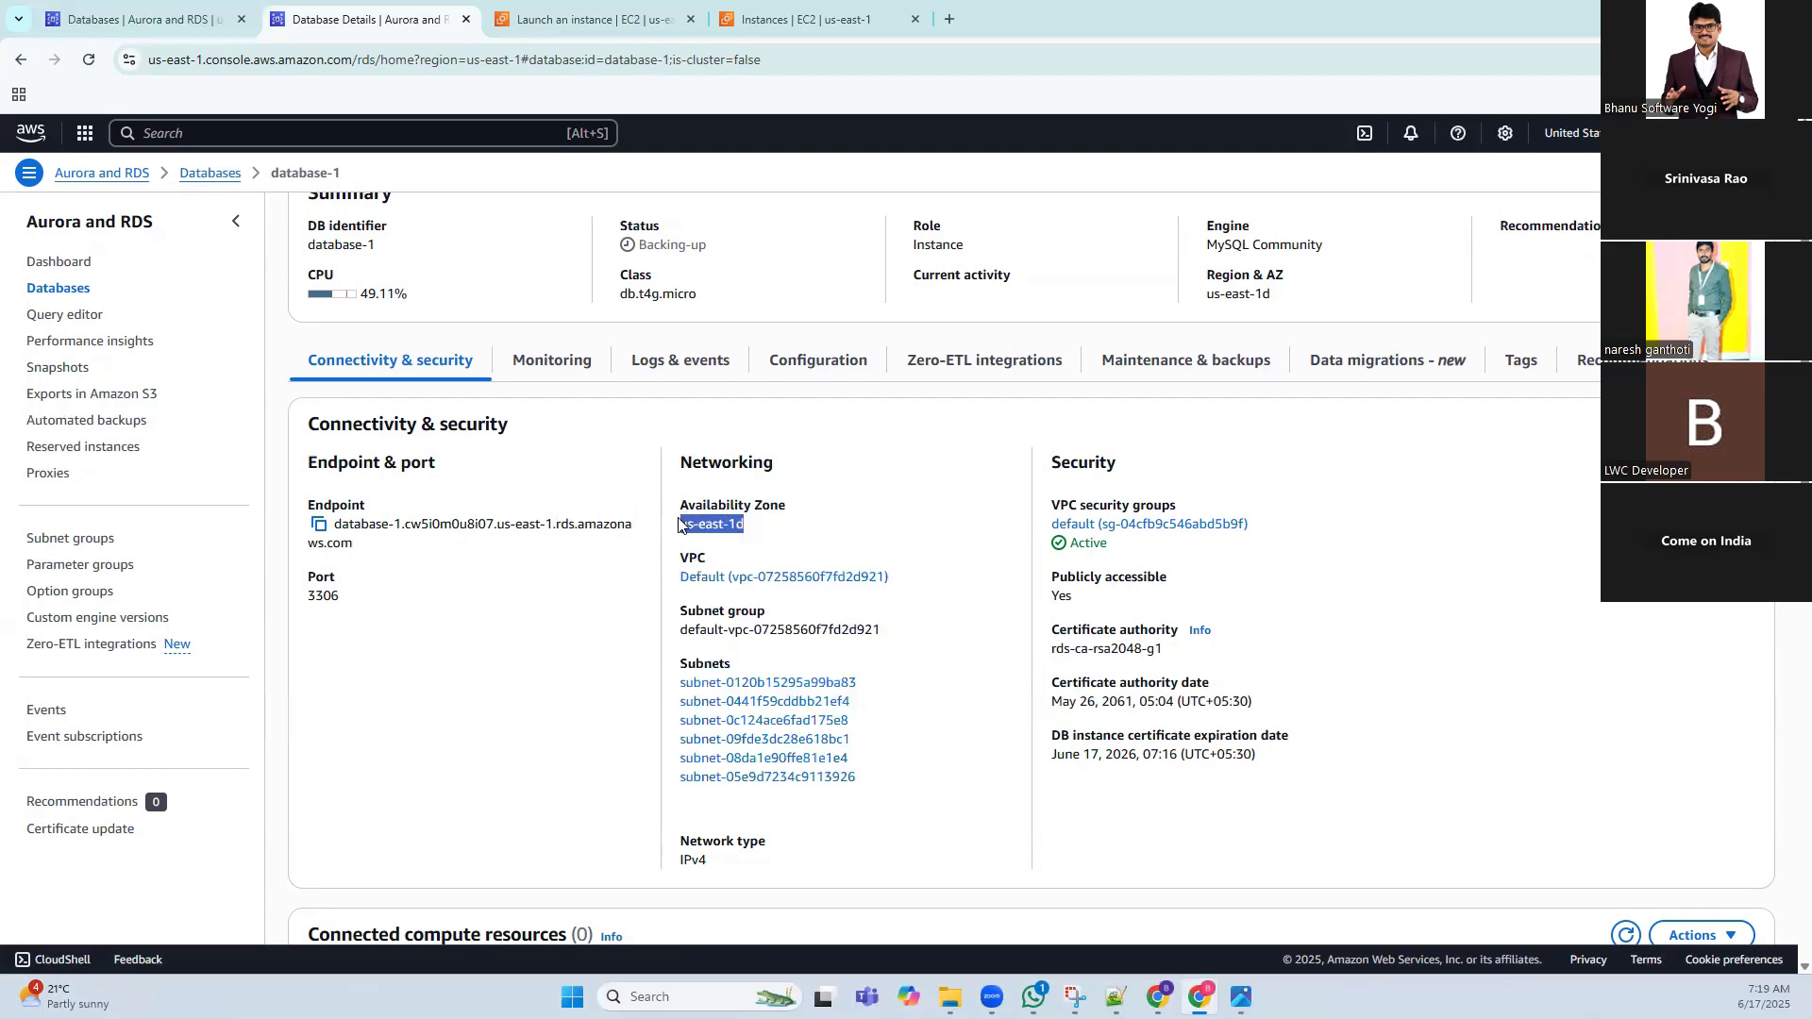
left_click(755, 534)
Examine the database's security details and the connected compute resources below them
left_click_drag(1094, 463, 1308, 769)
left_click(1309, 769)
scroll(953, 665, "down", 4)
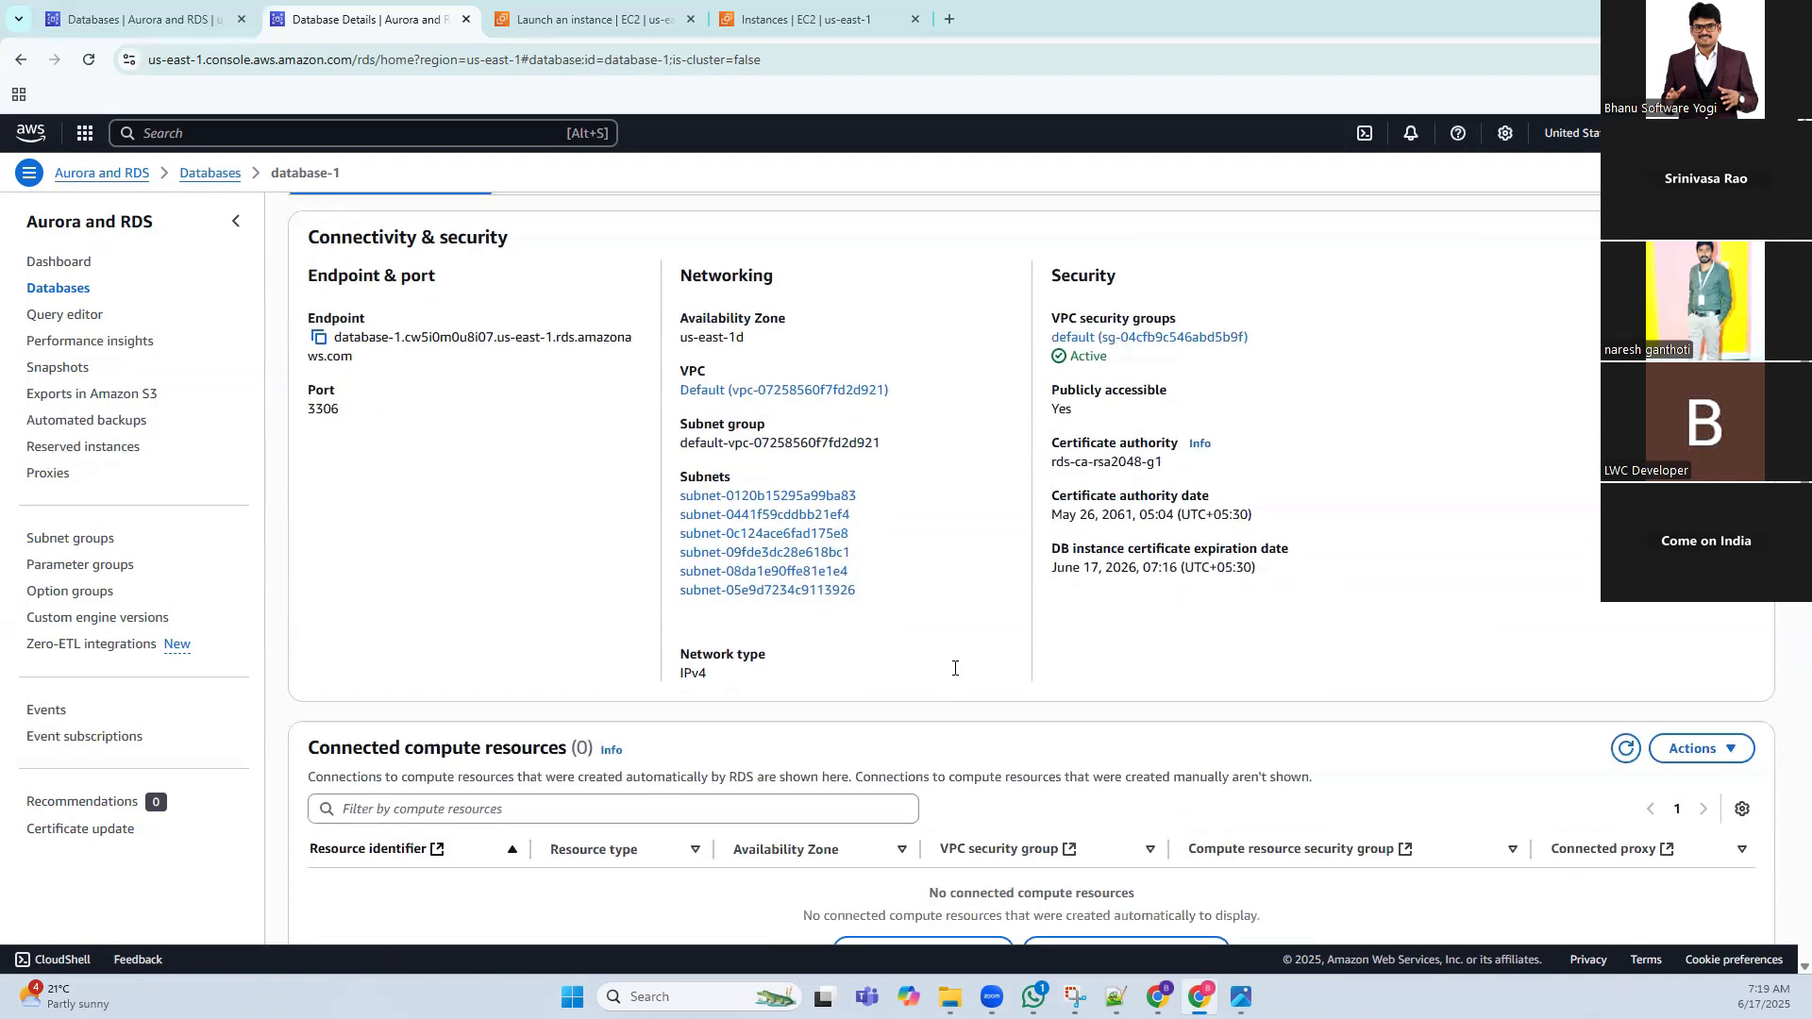
scroll(953, 665, "down", 6)
scroll(934, 679, "up", 15)
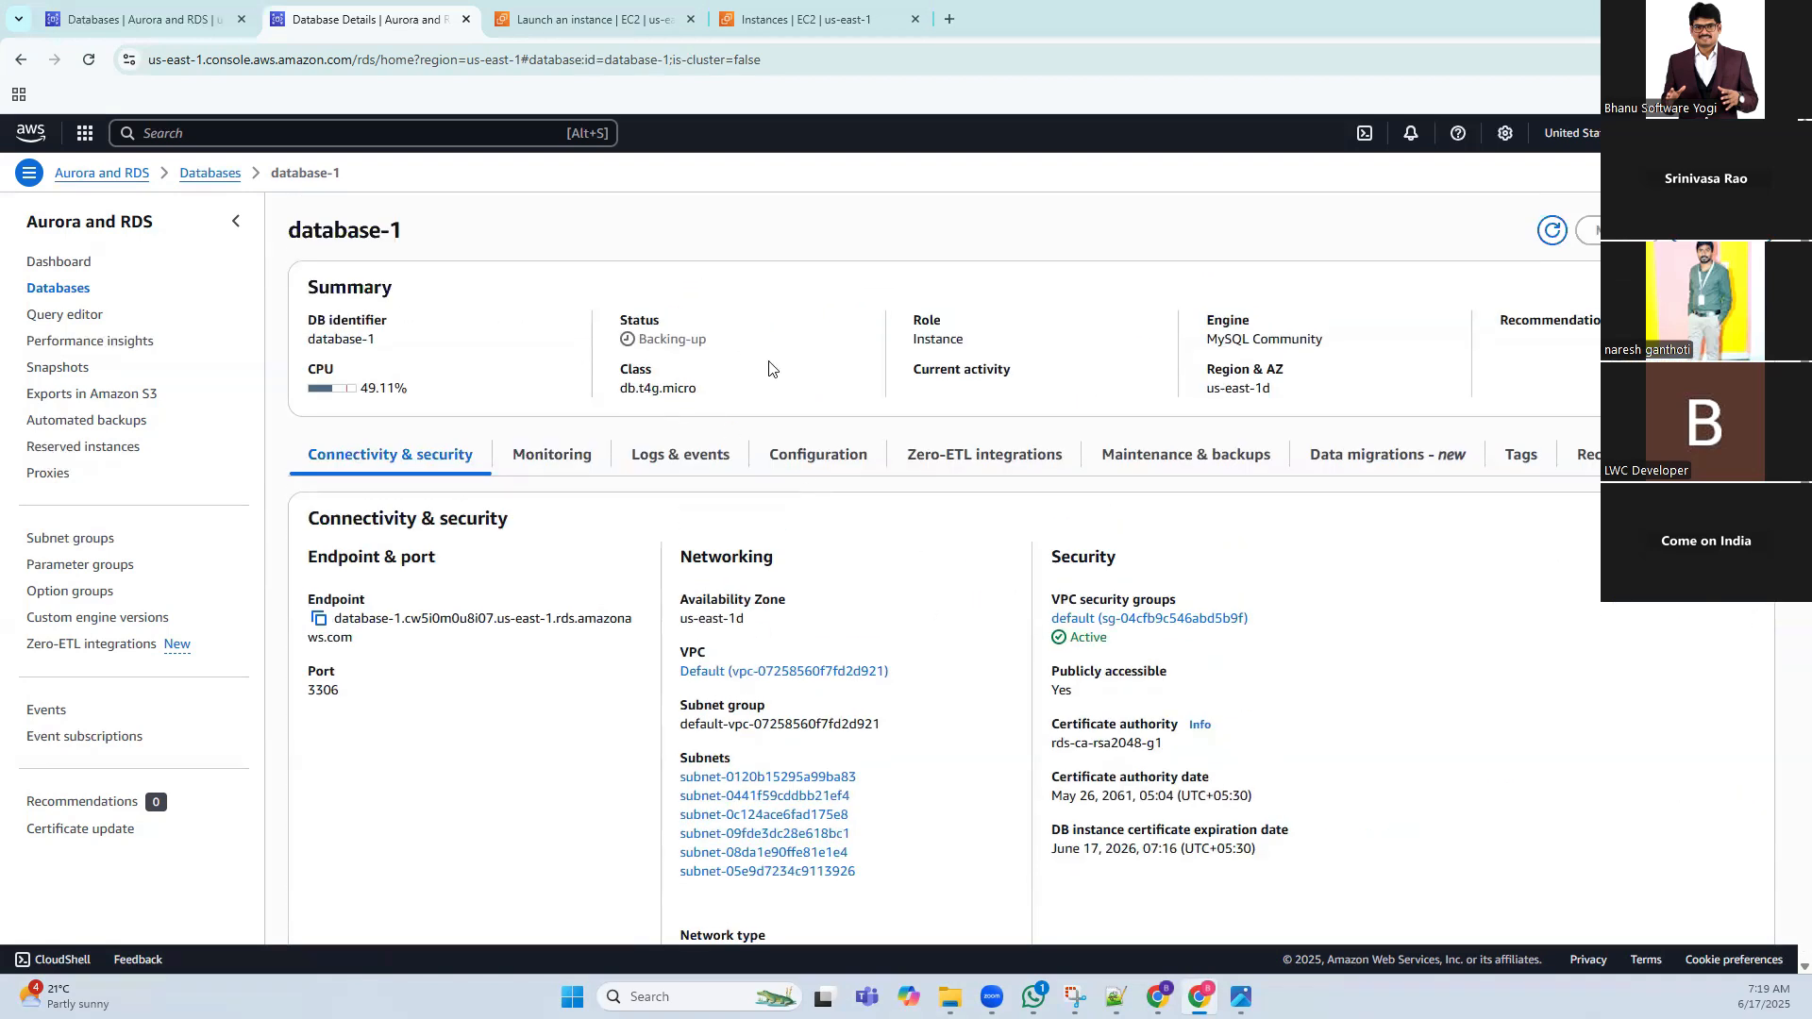
Review the database's monitoring, logs, configuration, zero-ETL and maintenance sections, then reload its connectivity and security details
left_click(571, 465)
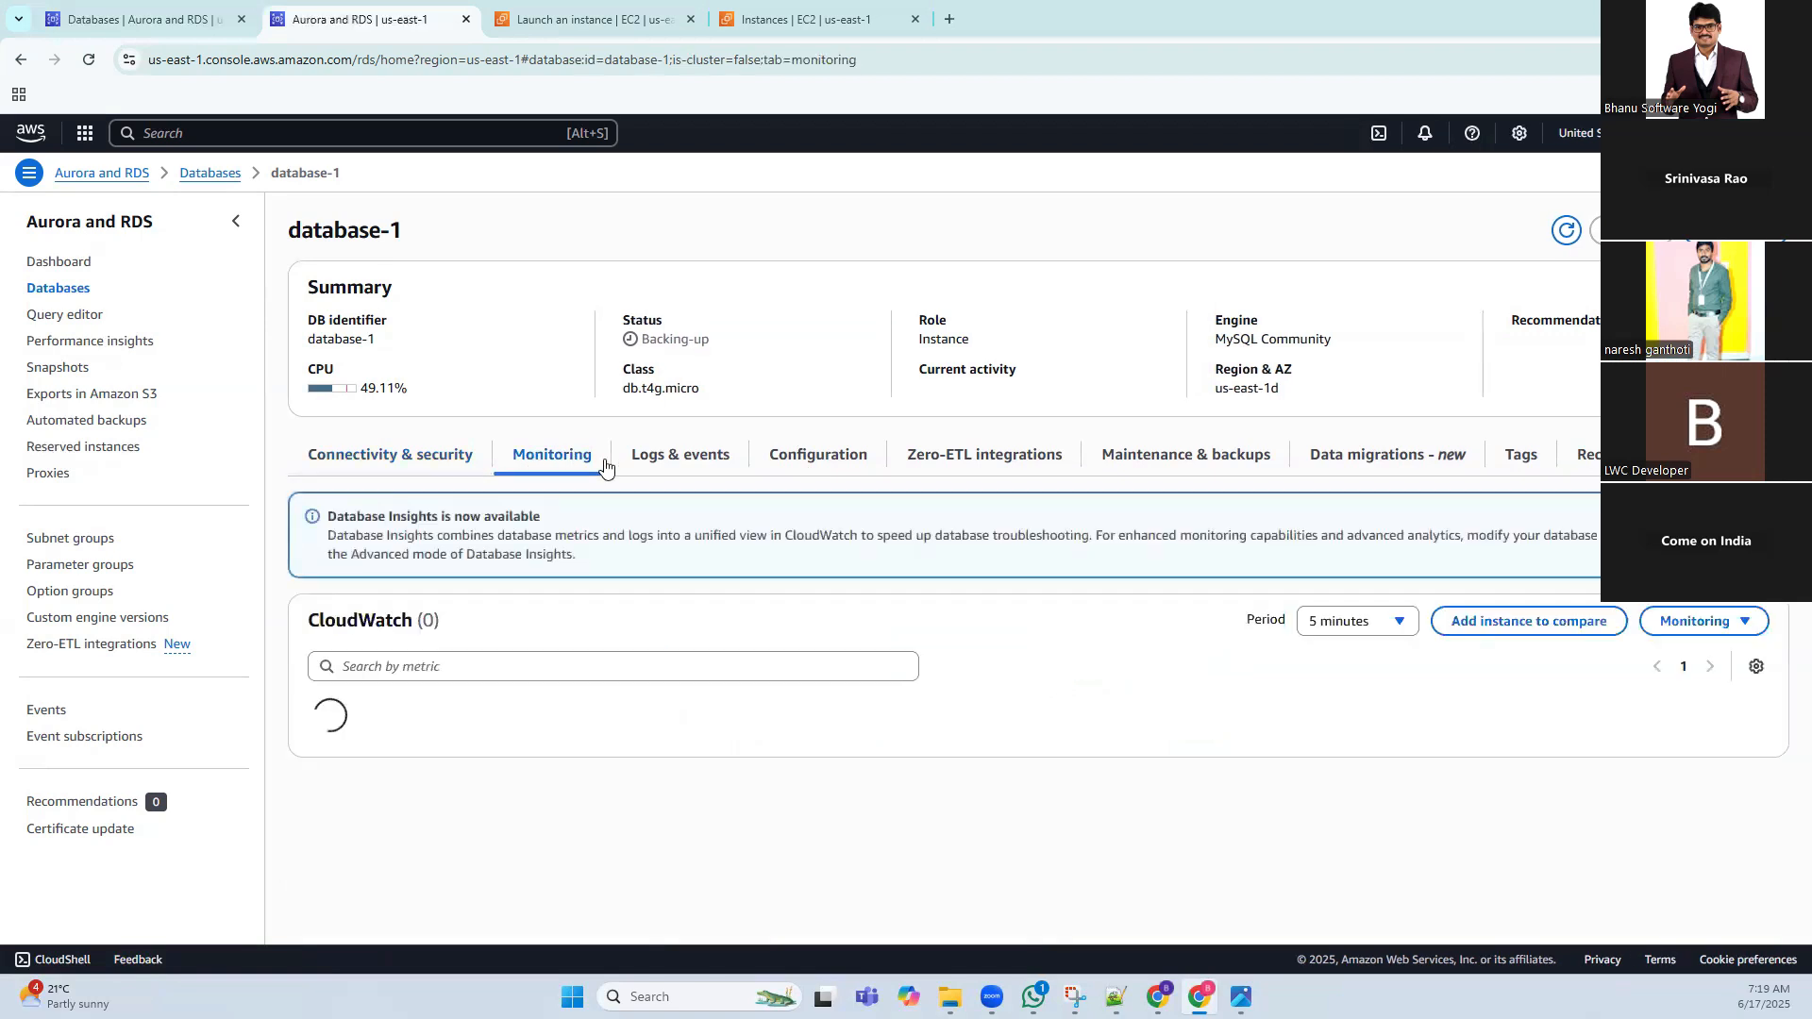
left_click(687, 465)
left_click(847, 458)
left_click(981, 462)
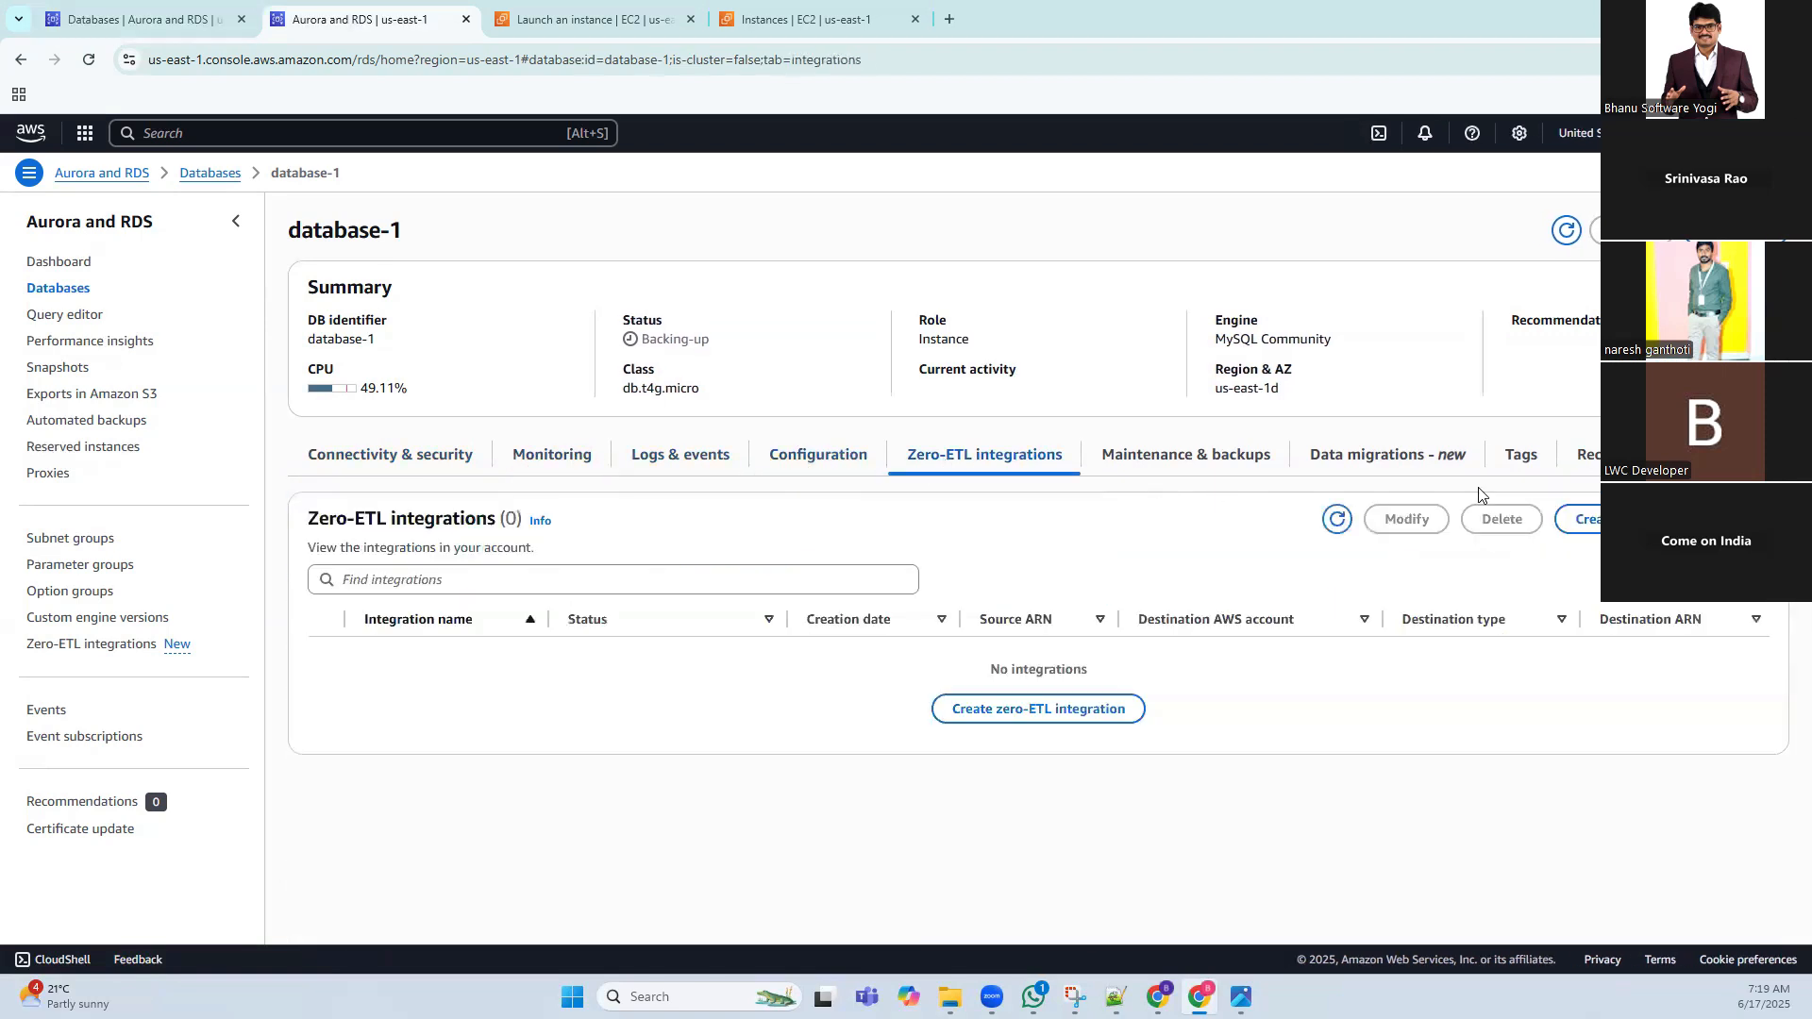
left_click(1215, 463)
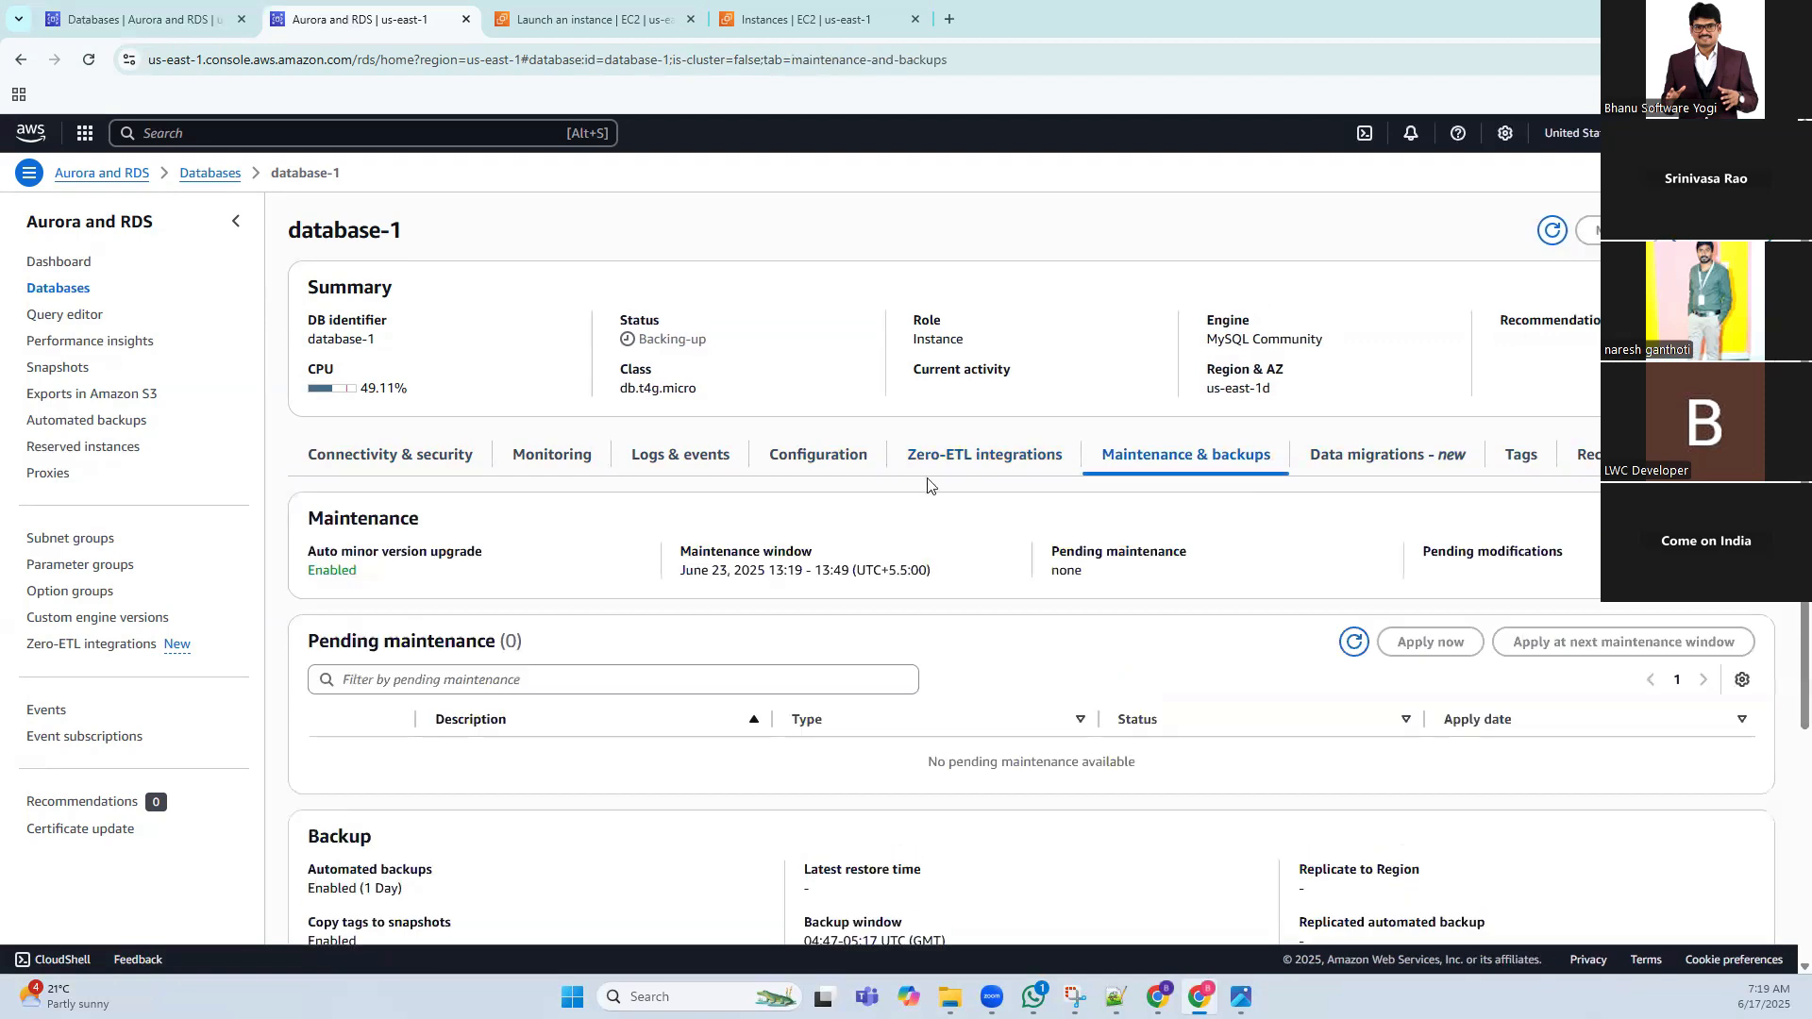
left_click(557, 465)
left_click(403, 463)
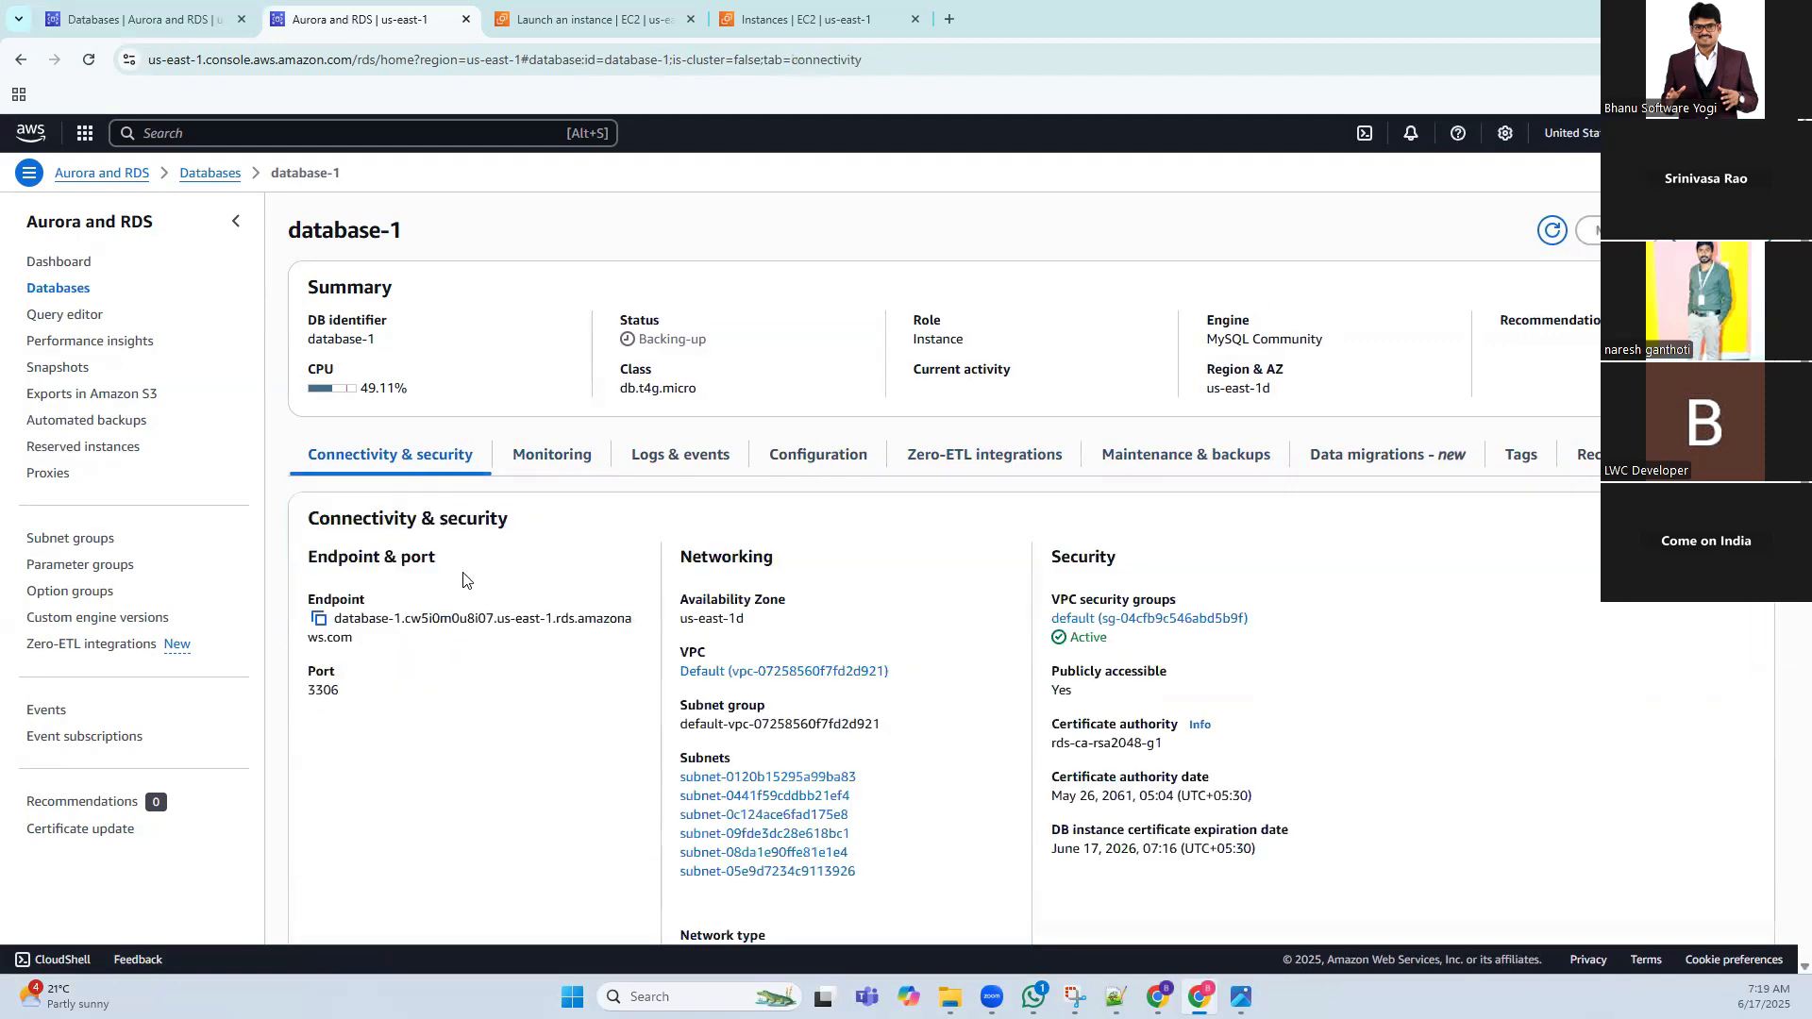
left_click(1552, 230)
left_click(88, 62)
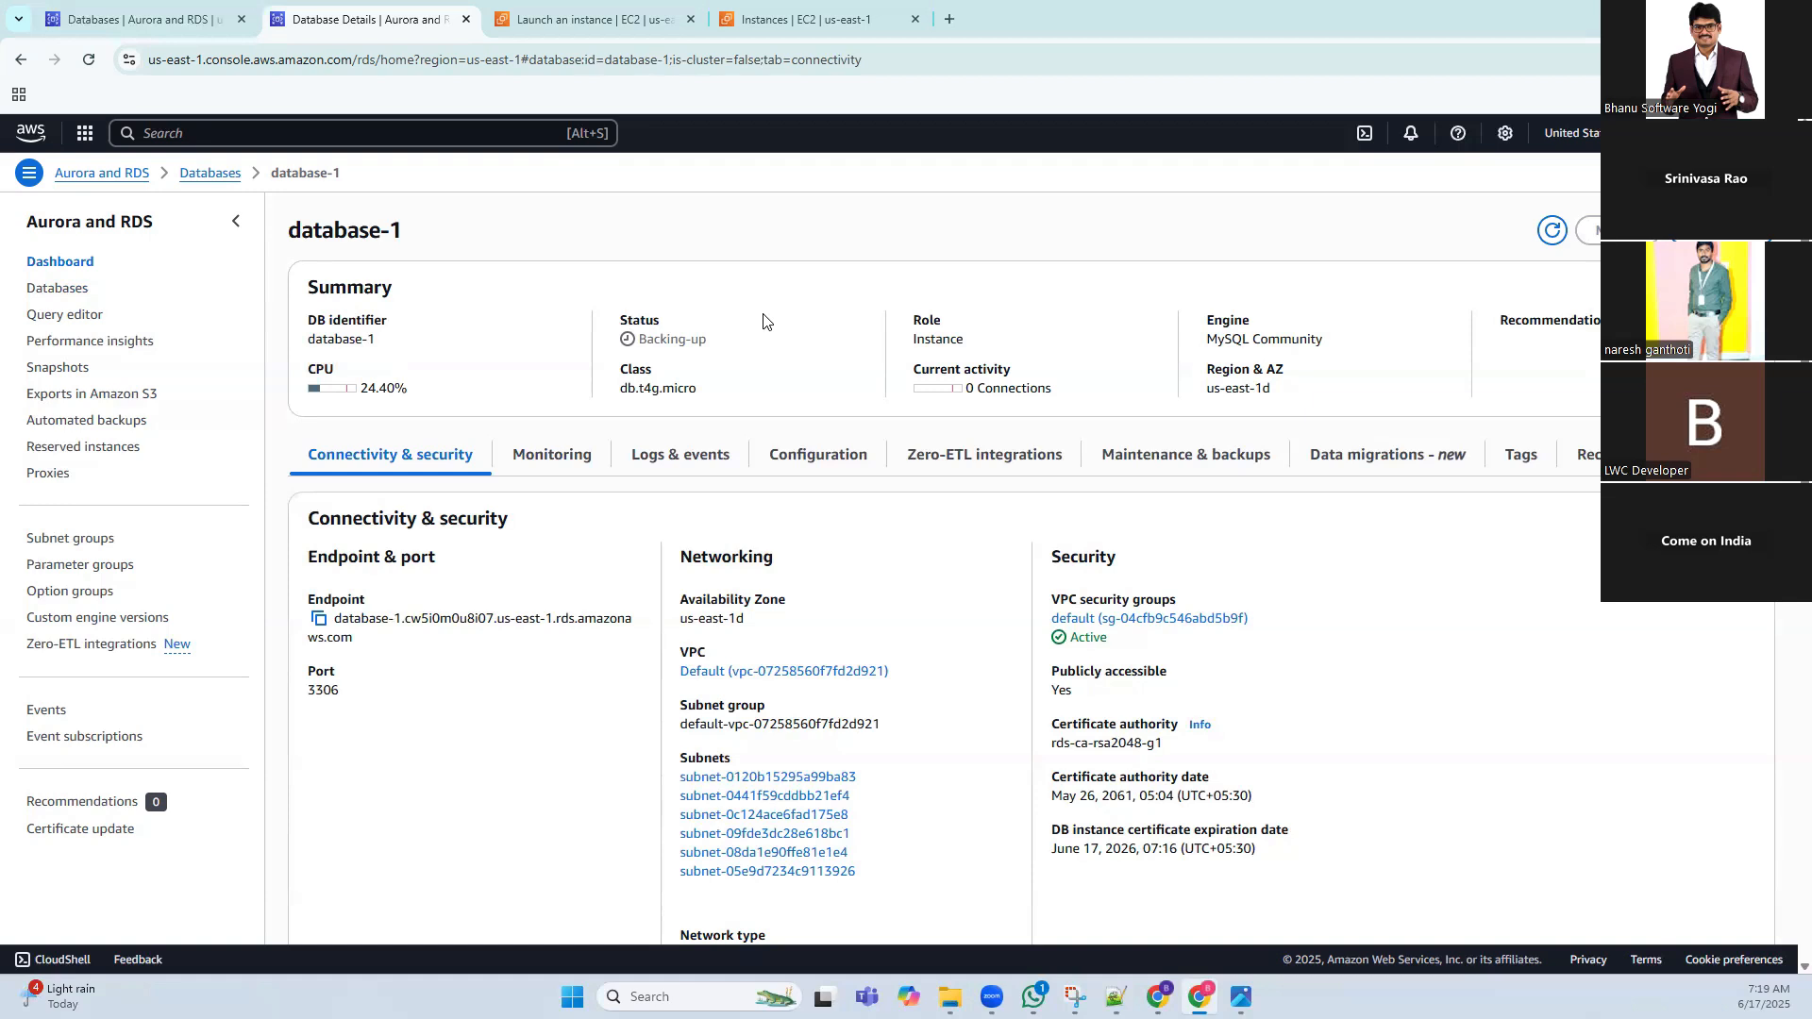
Refresh the EC2 instances list, open the ubuntu instance's details and bring up its connection options
left_click(786, 23)
left_click(1203, 221)
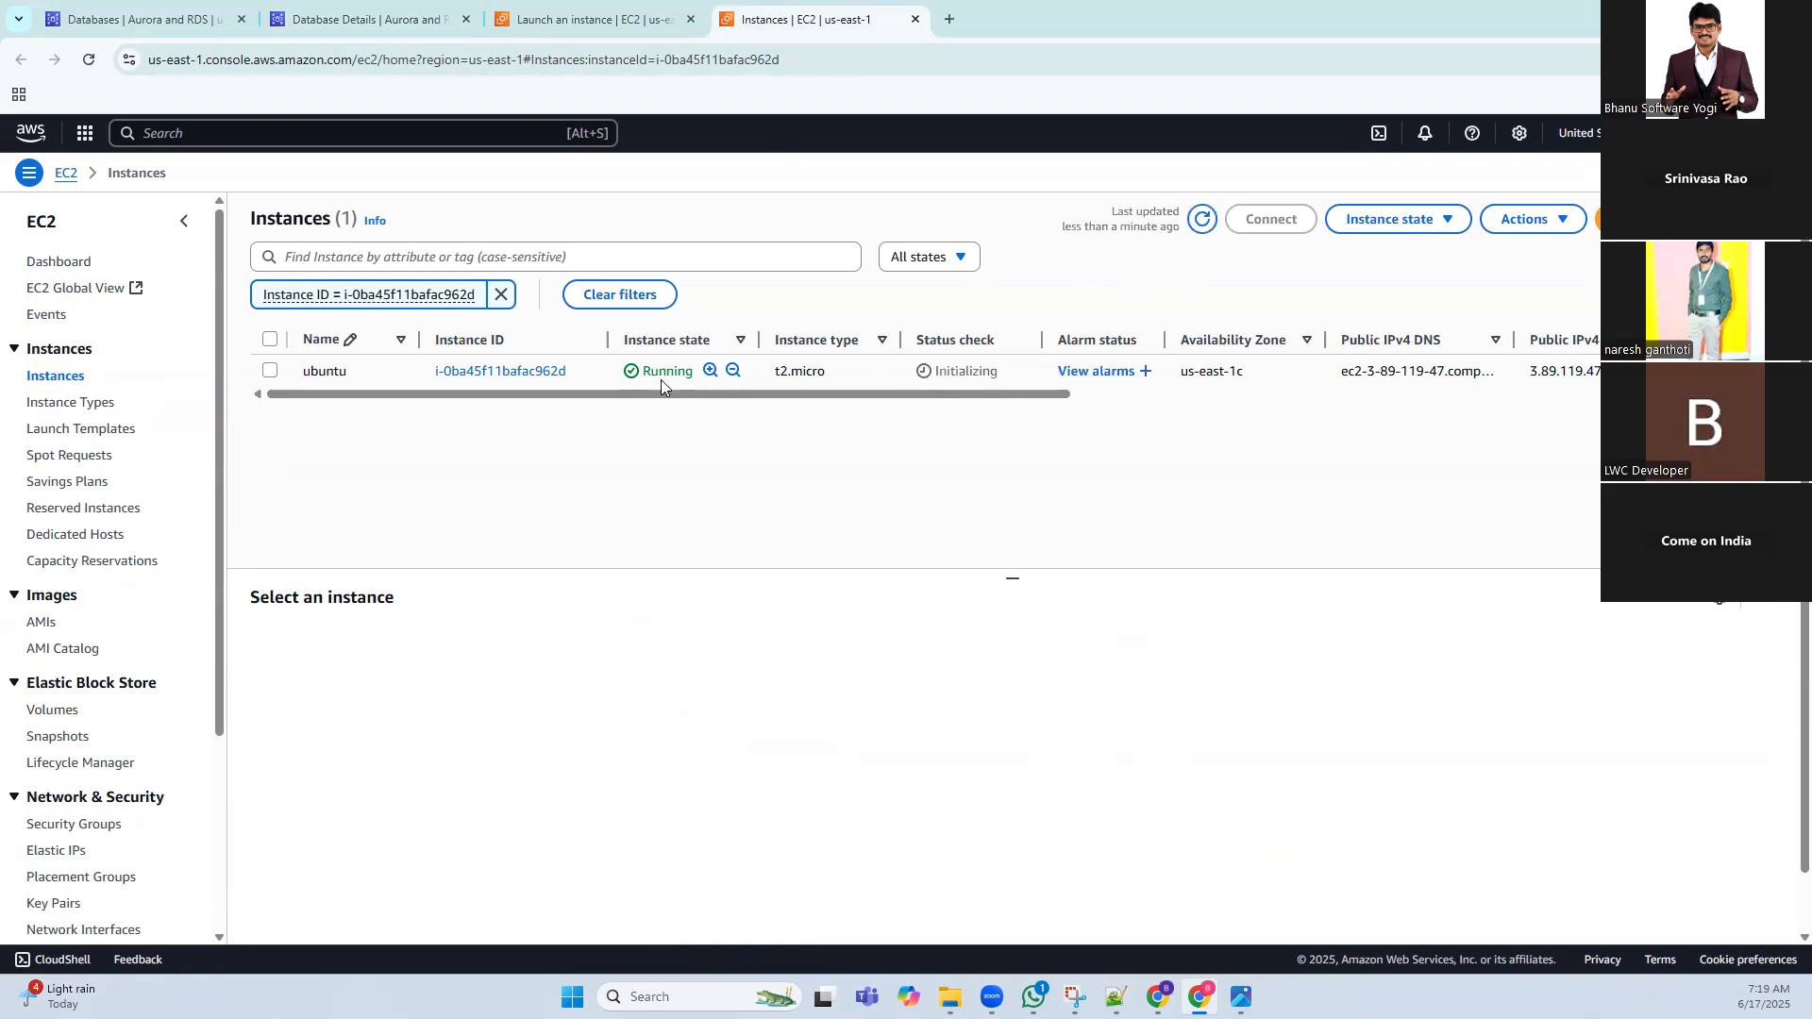
left_click(482, 372)
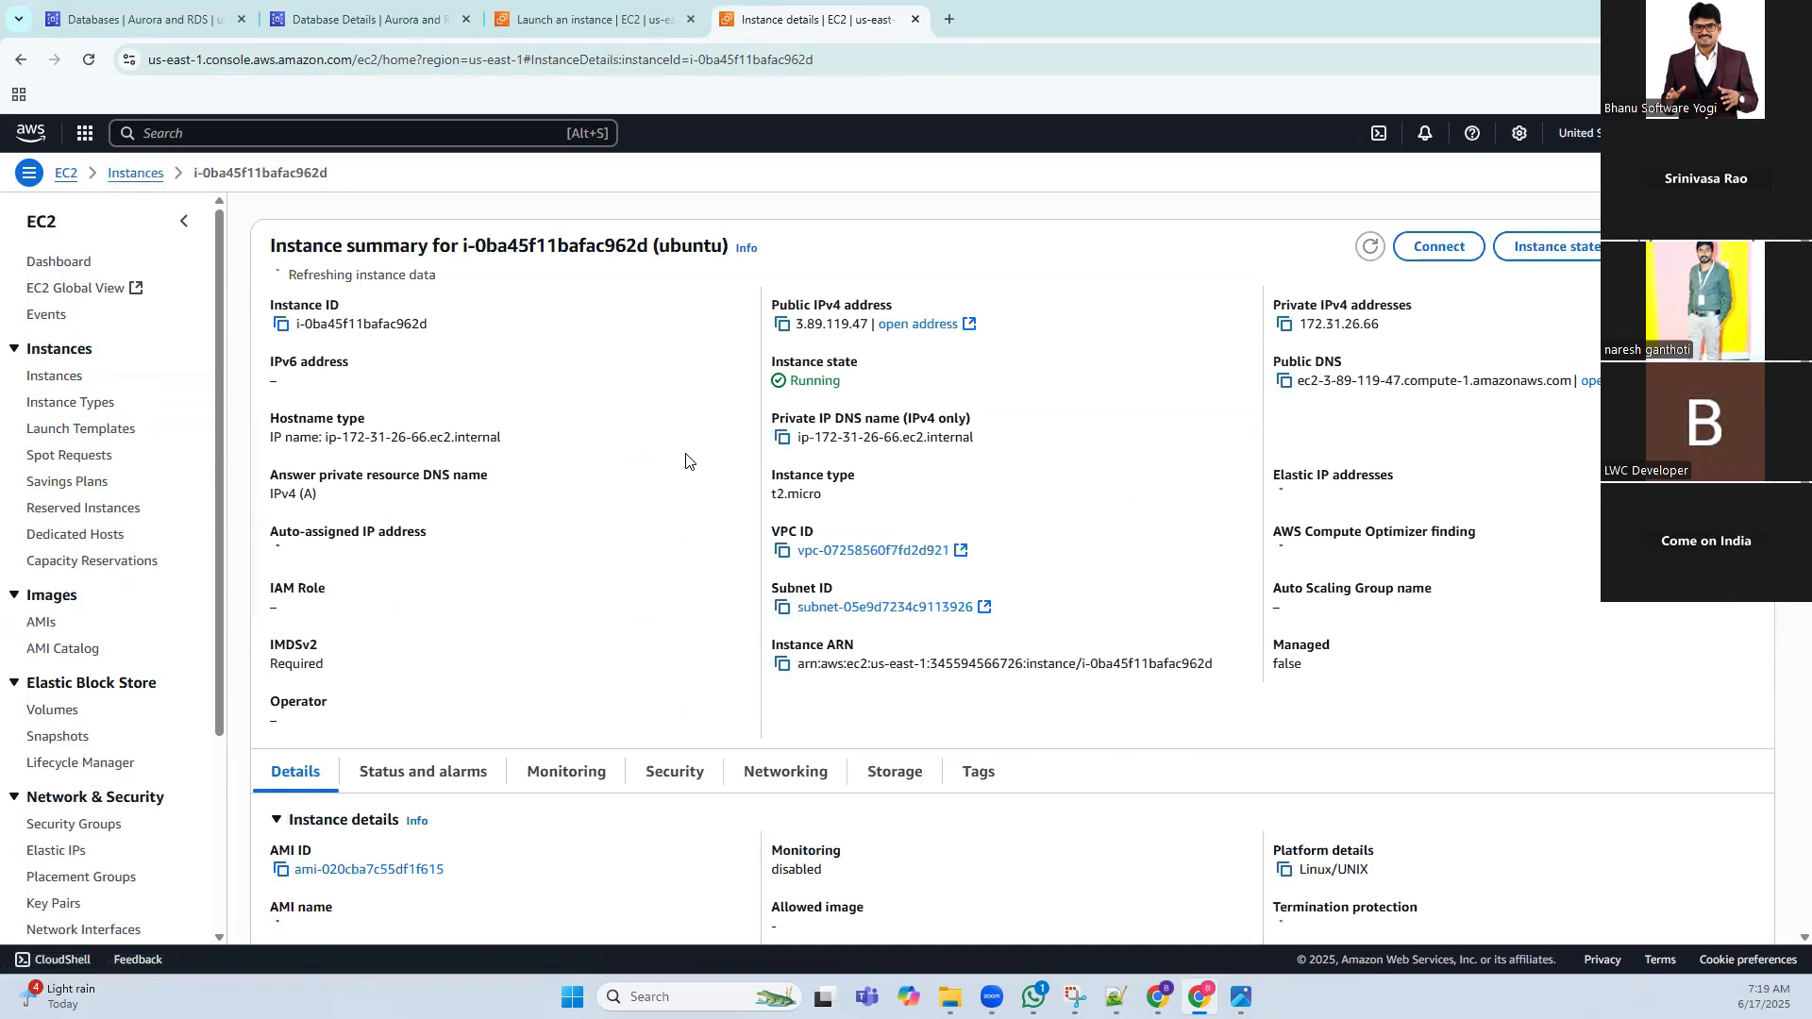
left_click(1429, 248)
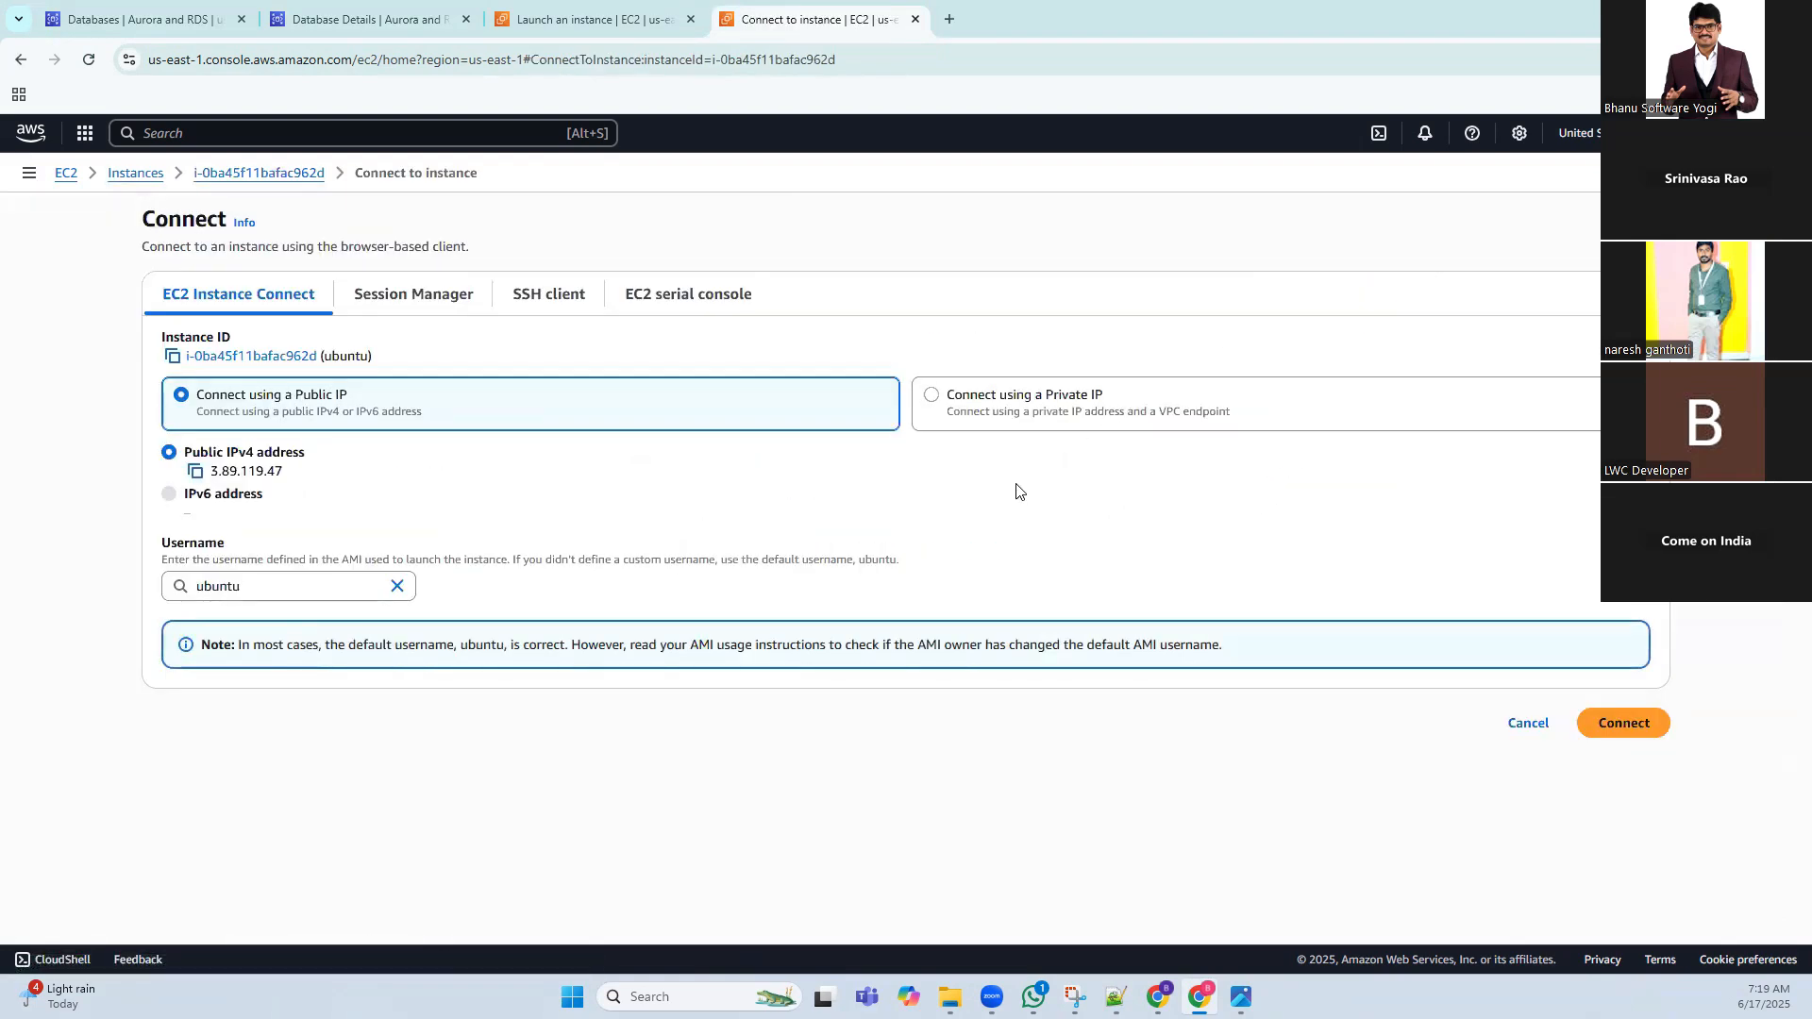
Connect to the ubuntu instance using its public IP, clear the terminal, and switch to root with sudo su
left_click(1619, 723)
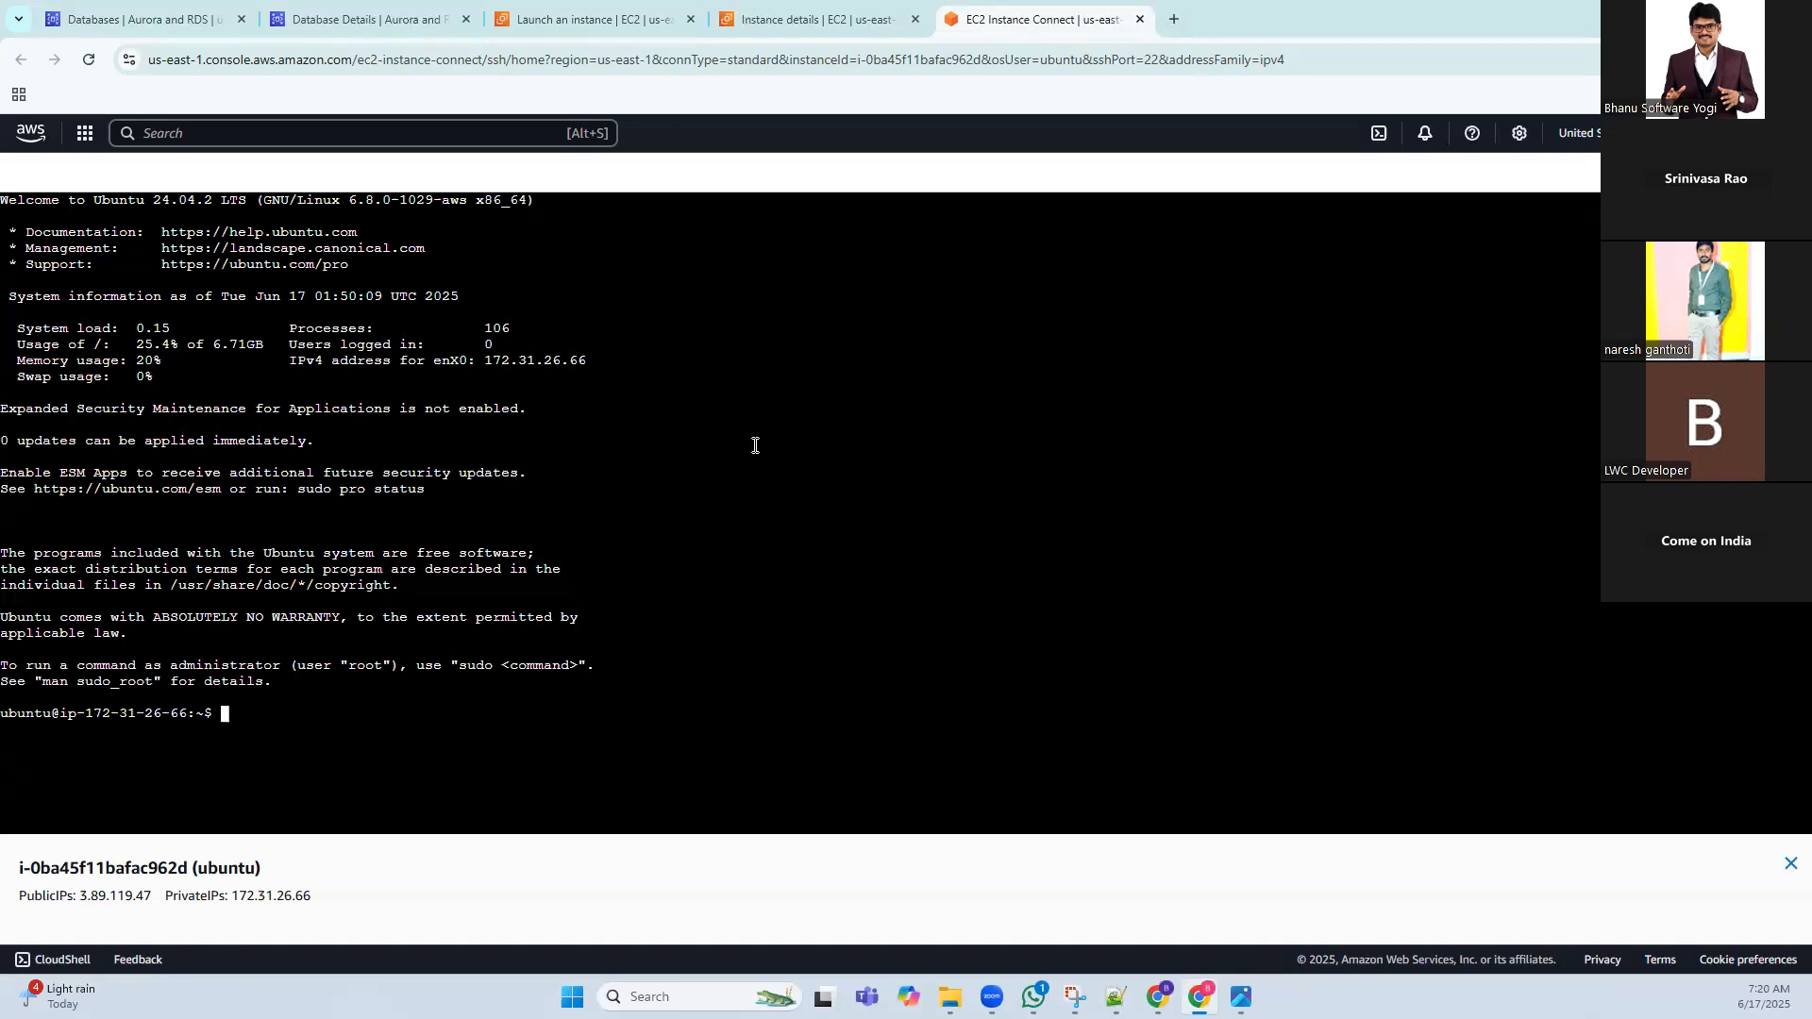
type("clear")
key("Return")
type("sudo su")
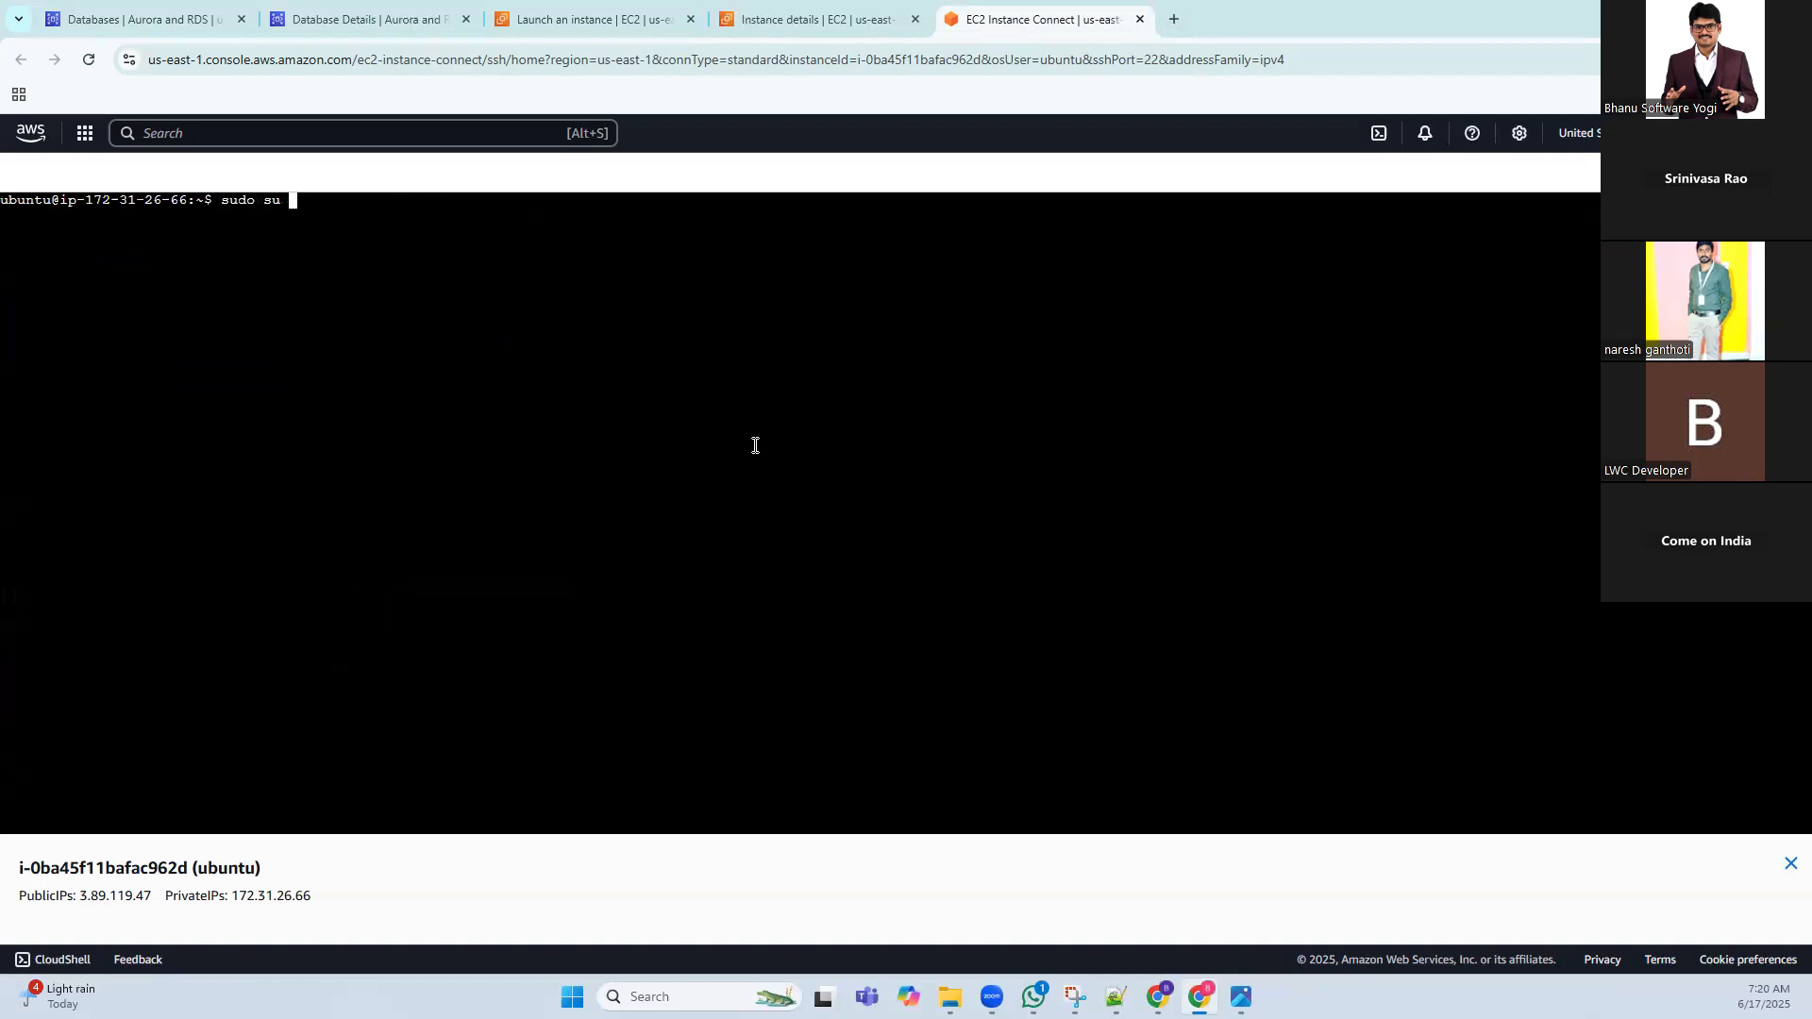
key("Return")
Update the package lists with apt-get update and clear the terminal
type("apt-get upd")
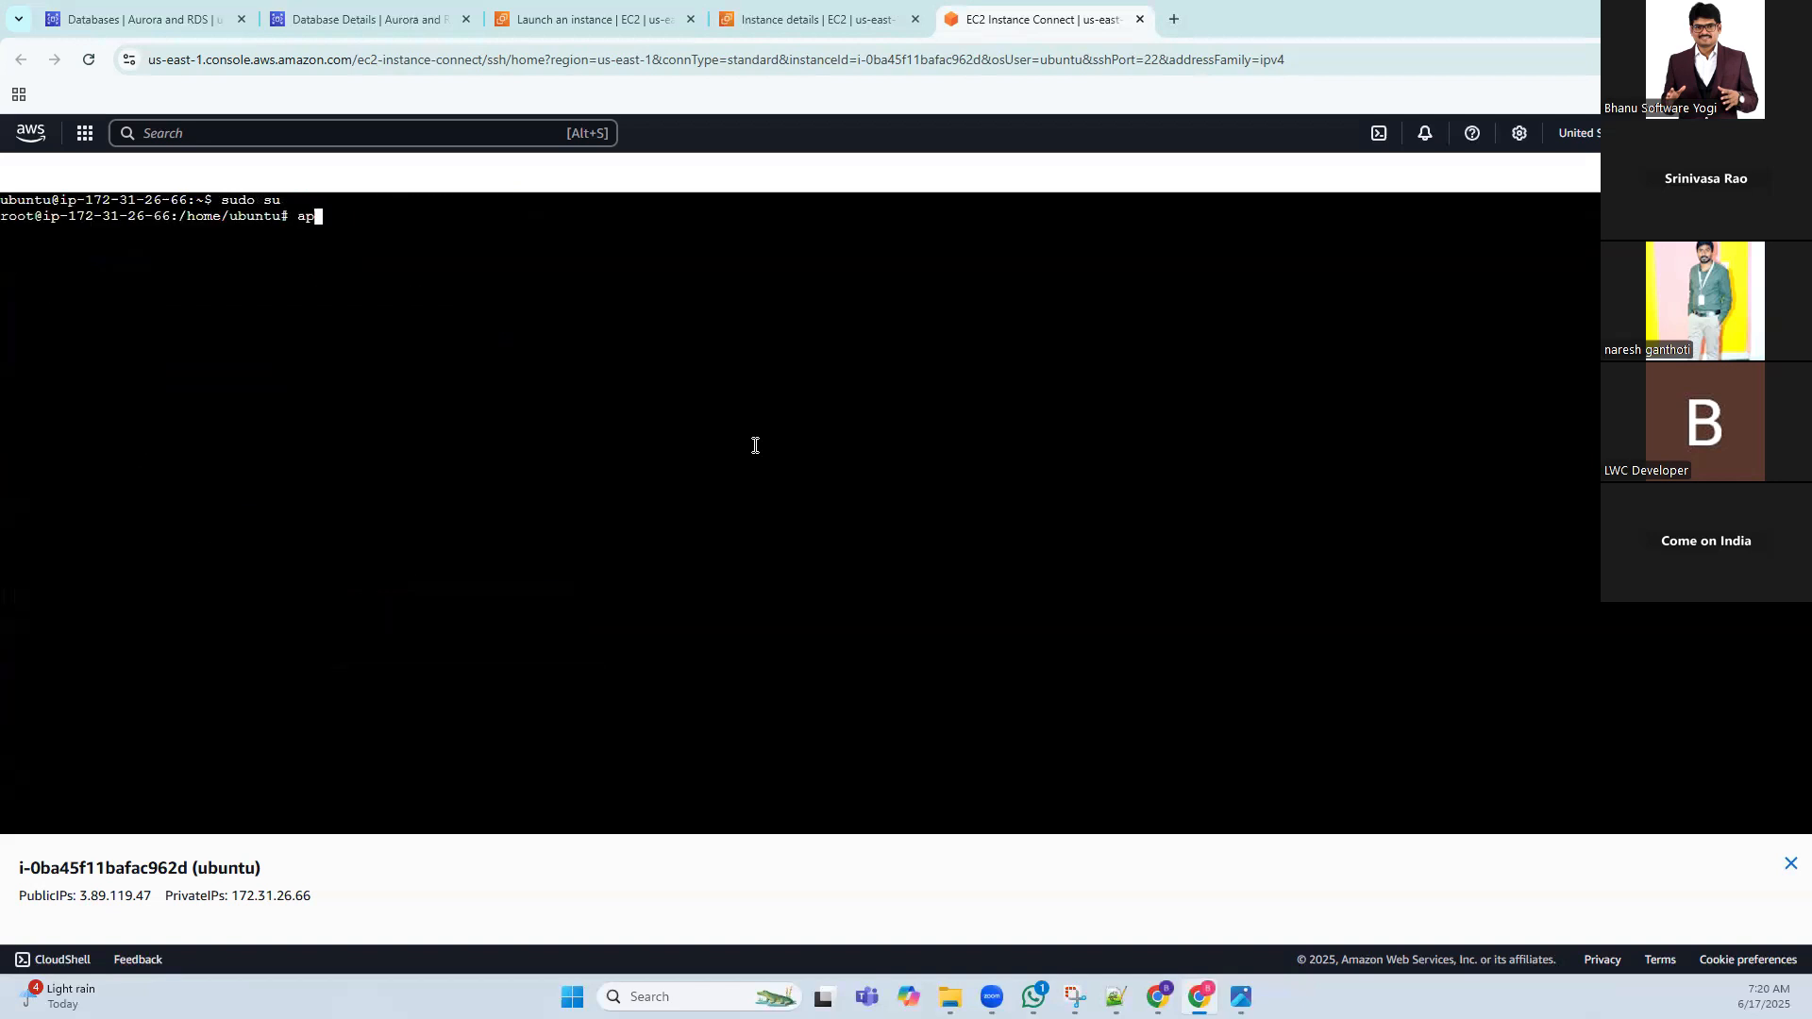
type("ate")
key("Return")
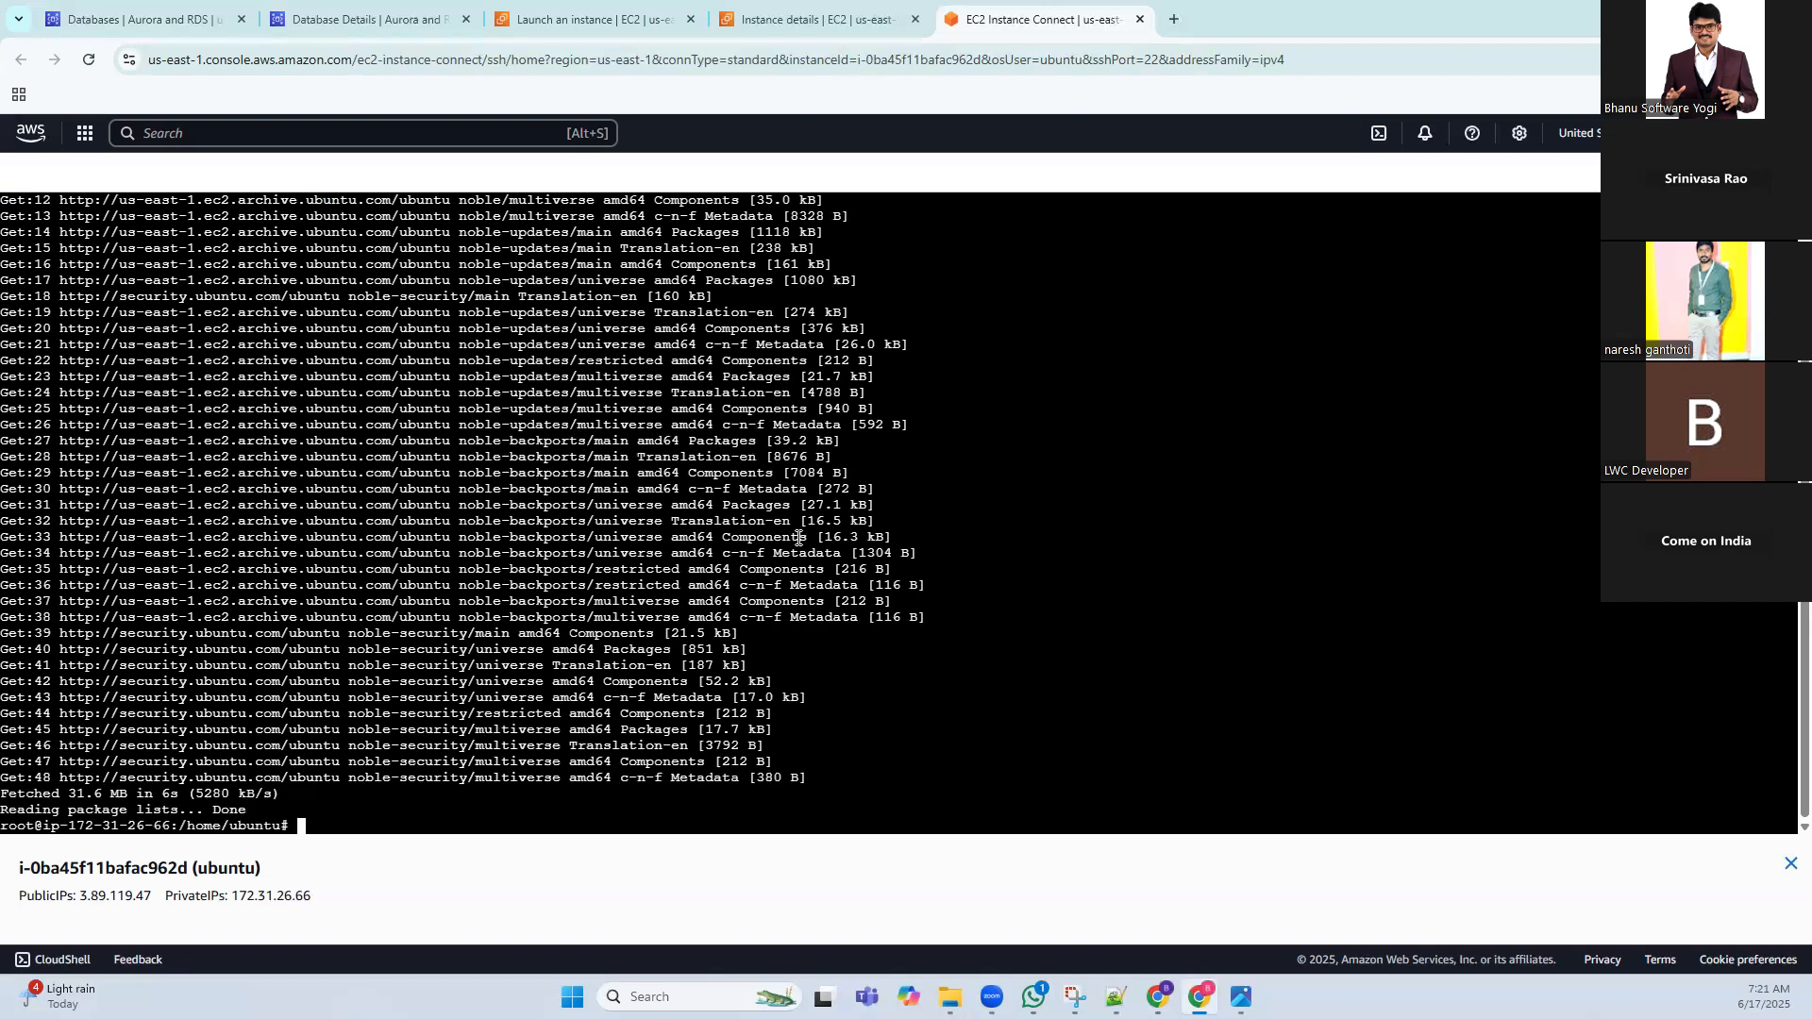
type("clear")
key("Return")
Switch to Notepad++ and copy the command "sudo apt install -y mysql-client" from the 24Day-AWS-RDS.txt notes
left_click(1116, 997)
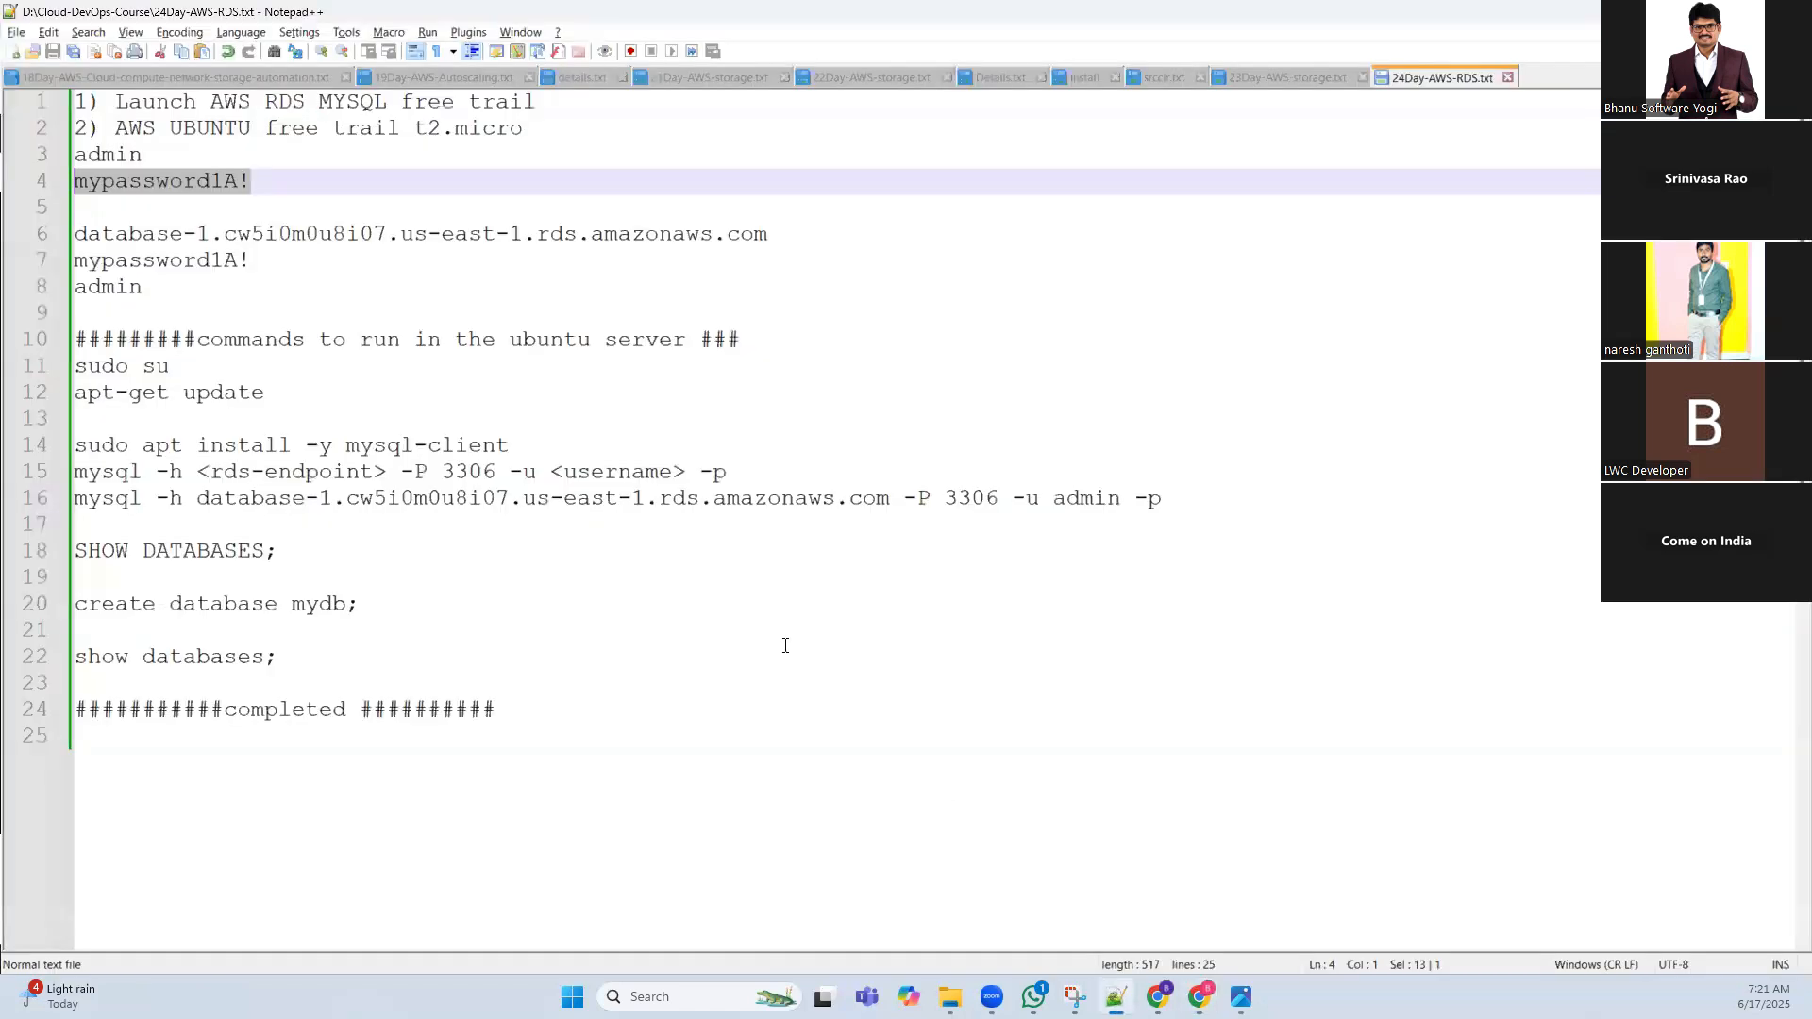
left_click(783, 640)
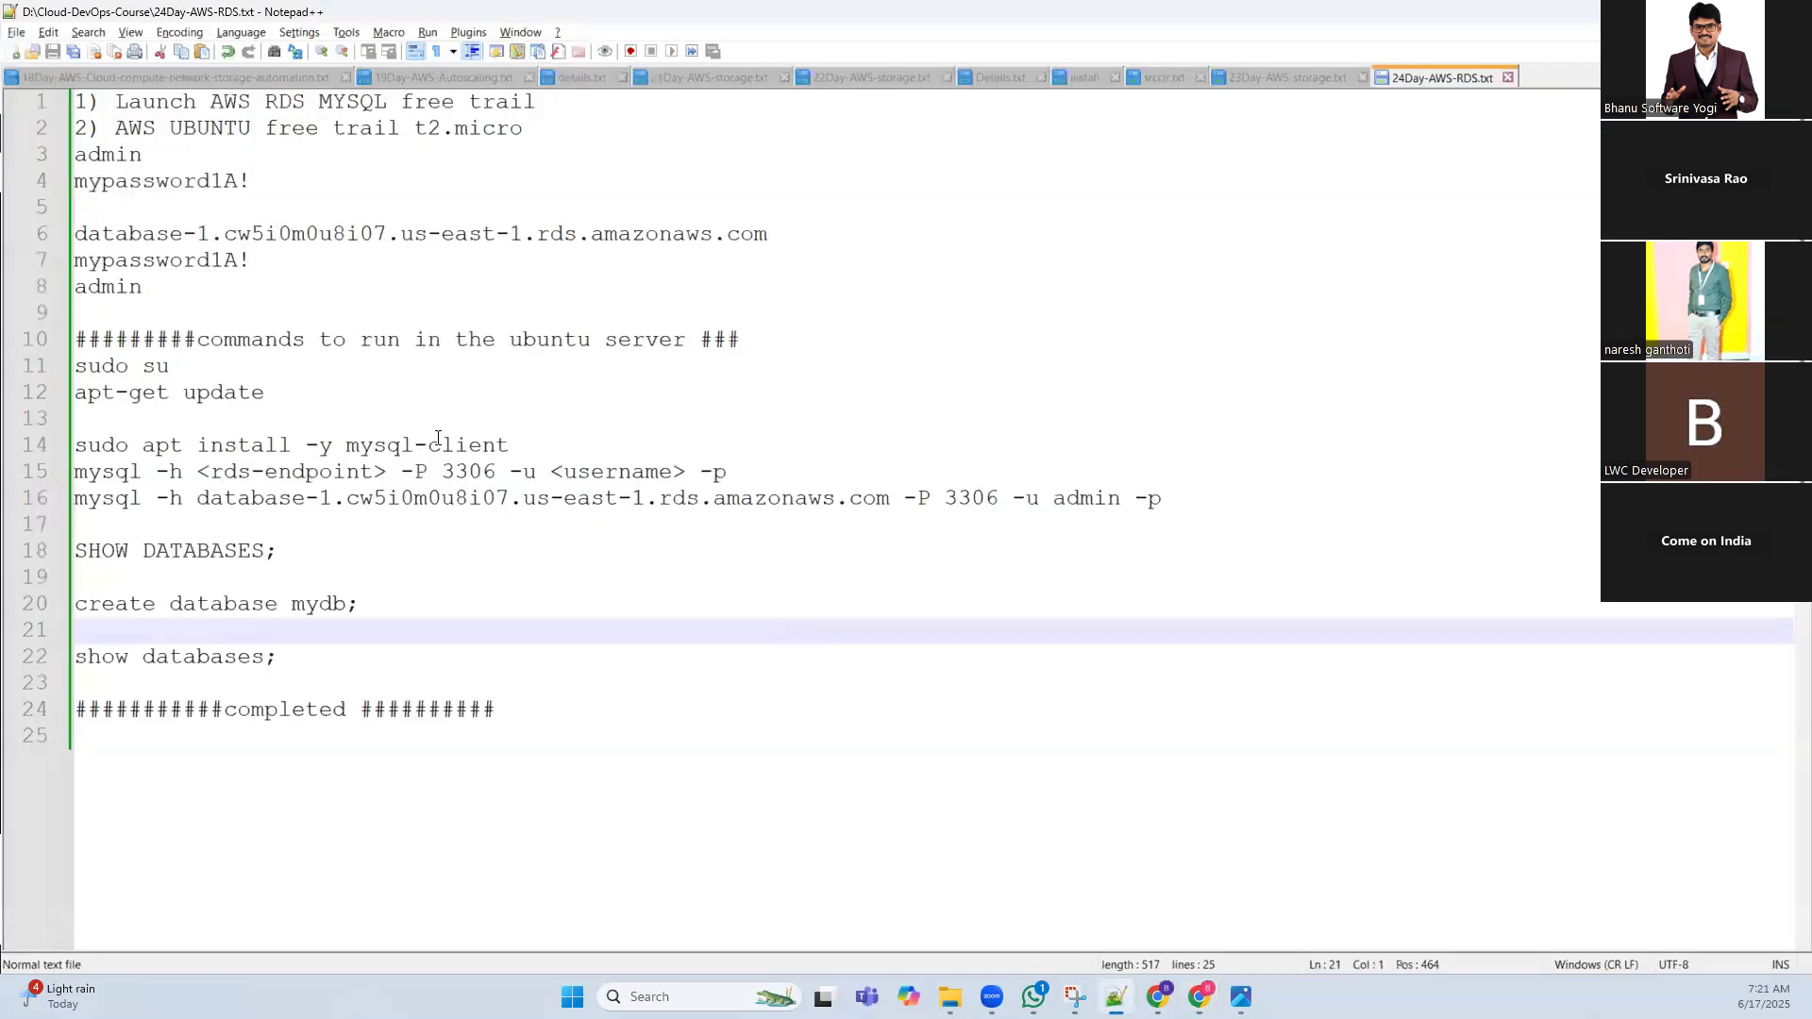
left_click_drag(767, 342, 77, 328)
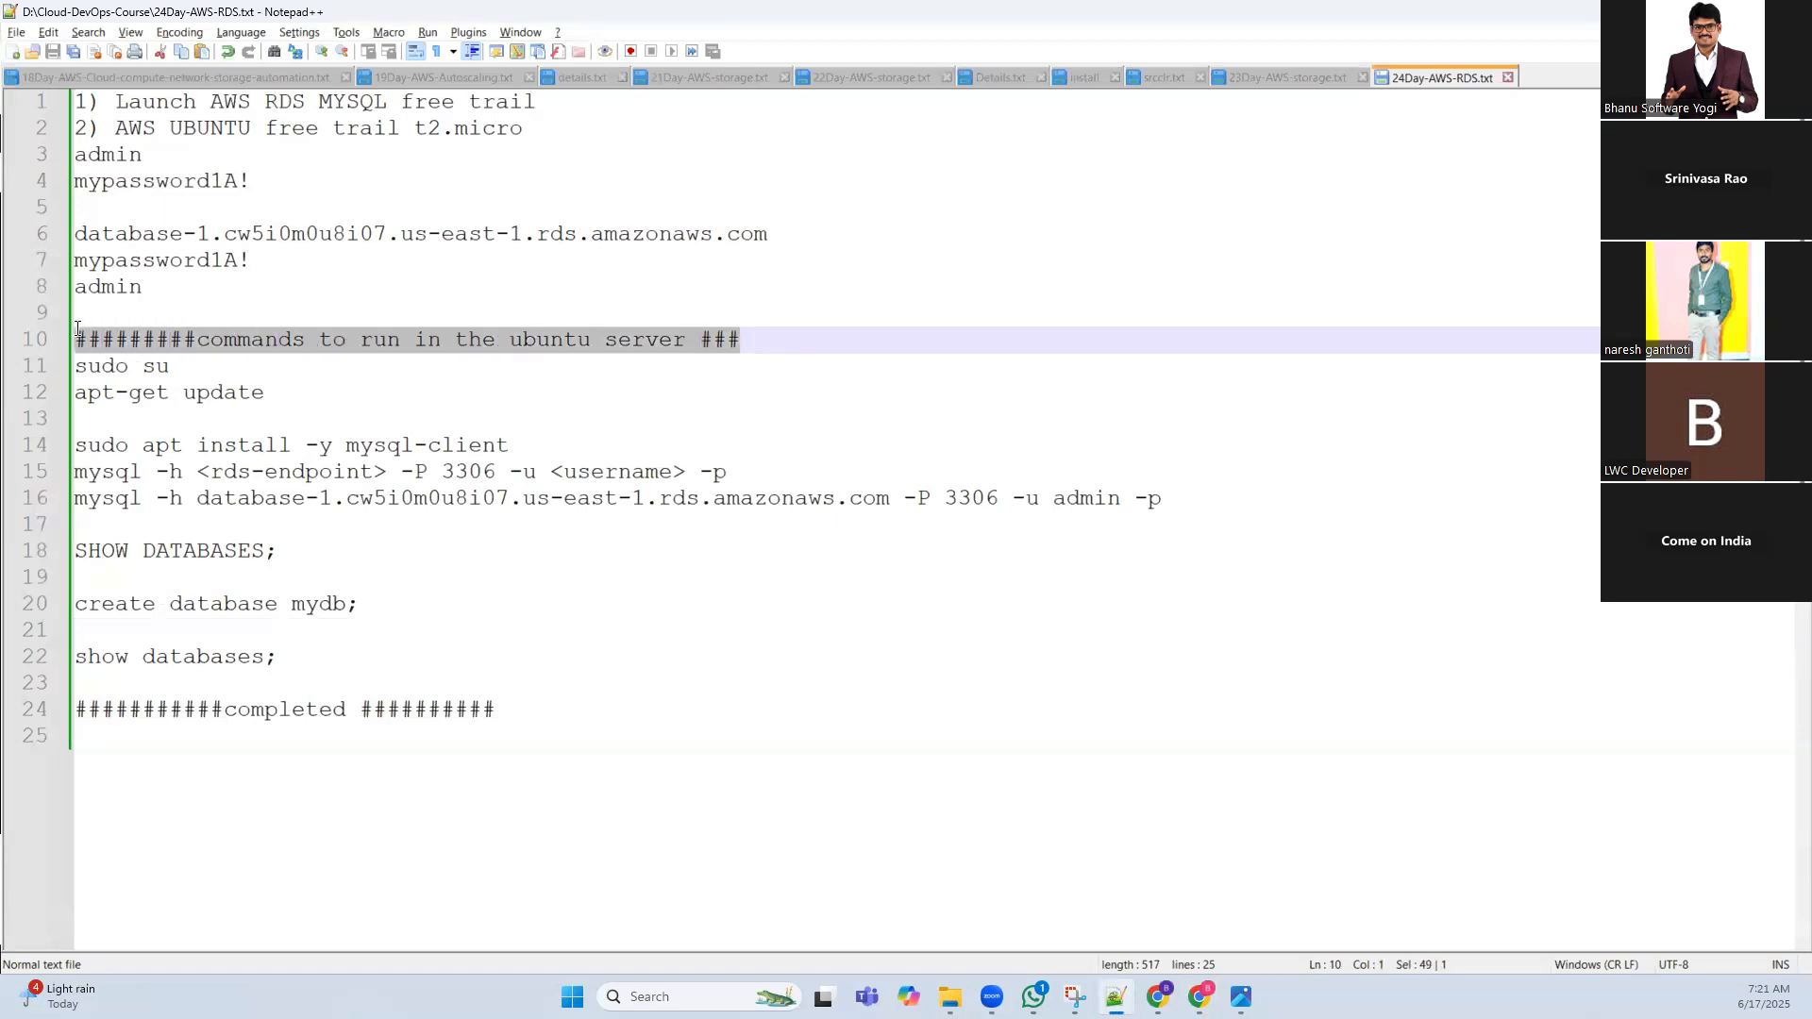
left_click_drag(525, 445, 60, 447)
key("ctrl+c")
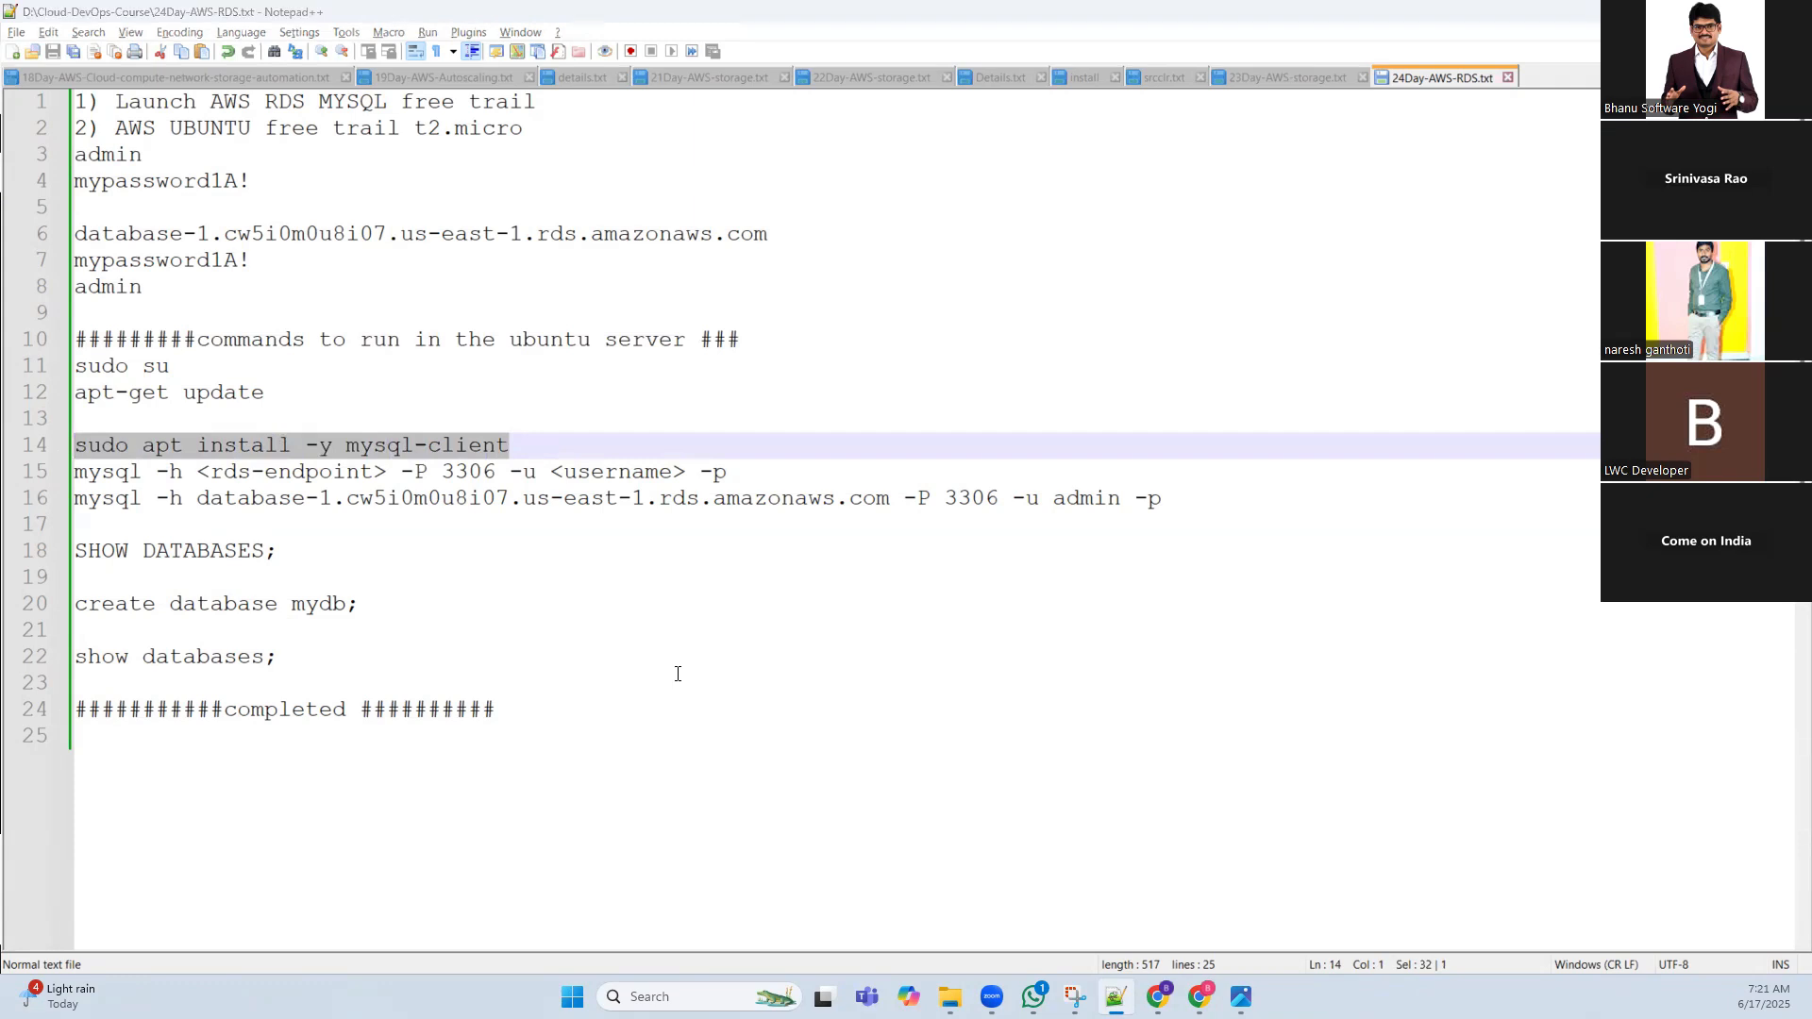
Return to the browser terminal, run the copied mysql-client install command, and clear the output
key("alt+Tab")
right_click(683, 401)
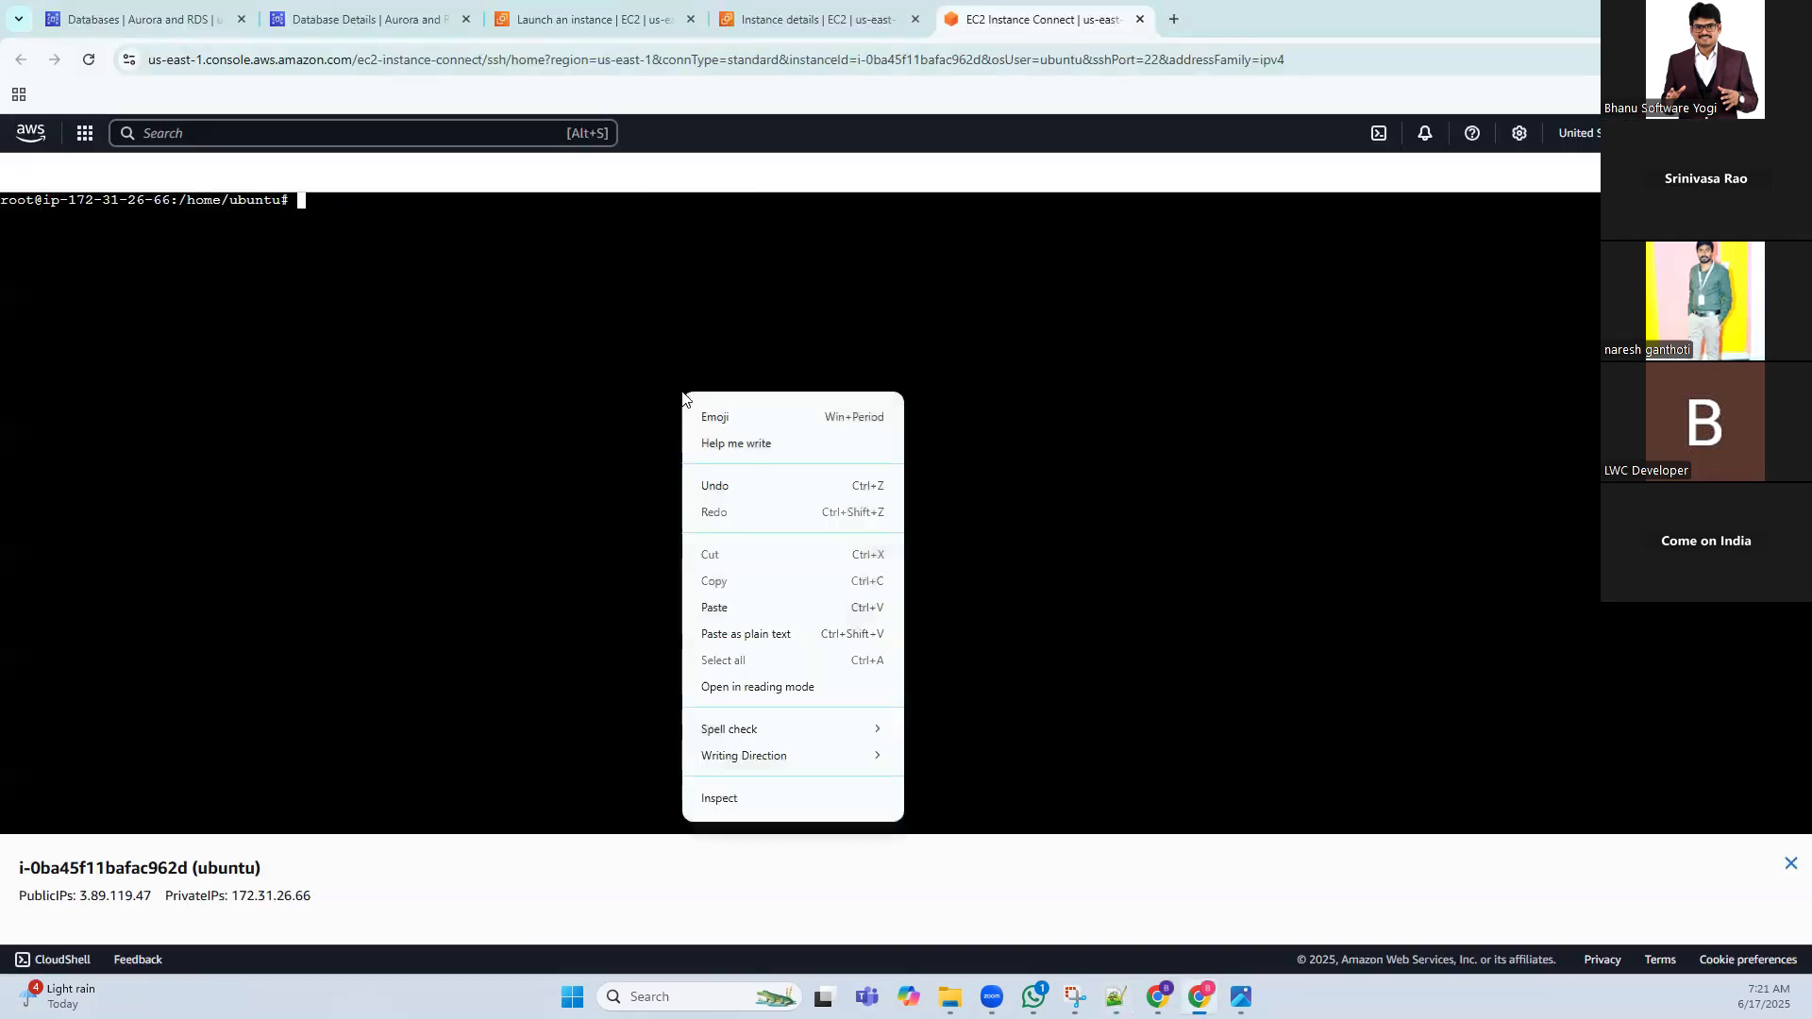
left_click(732, 606)
key("Return")
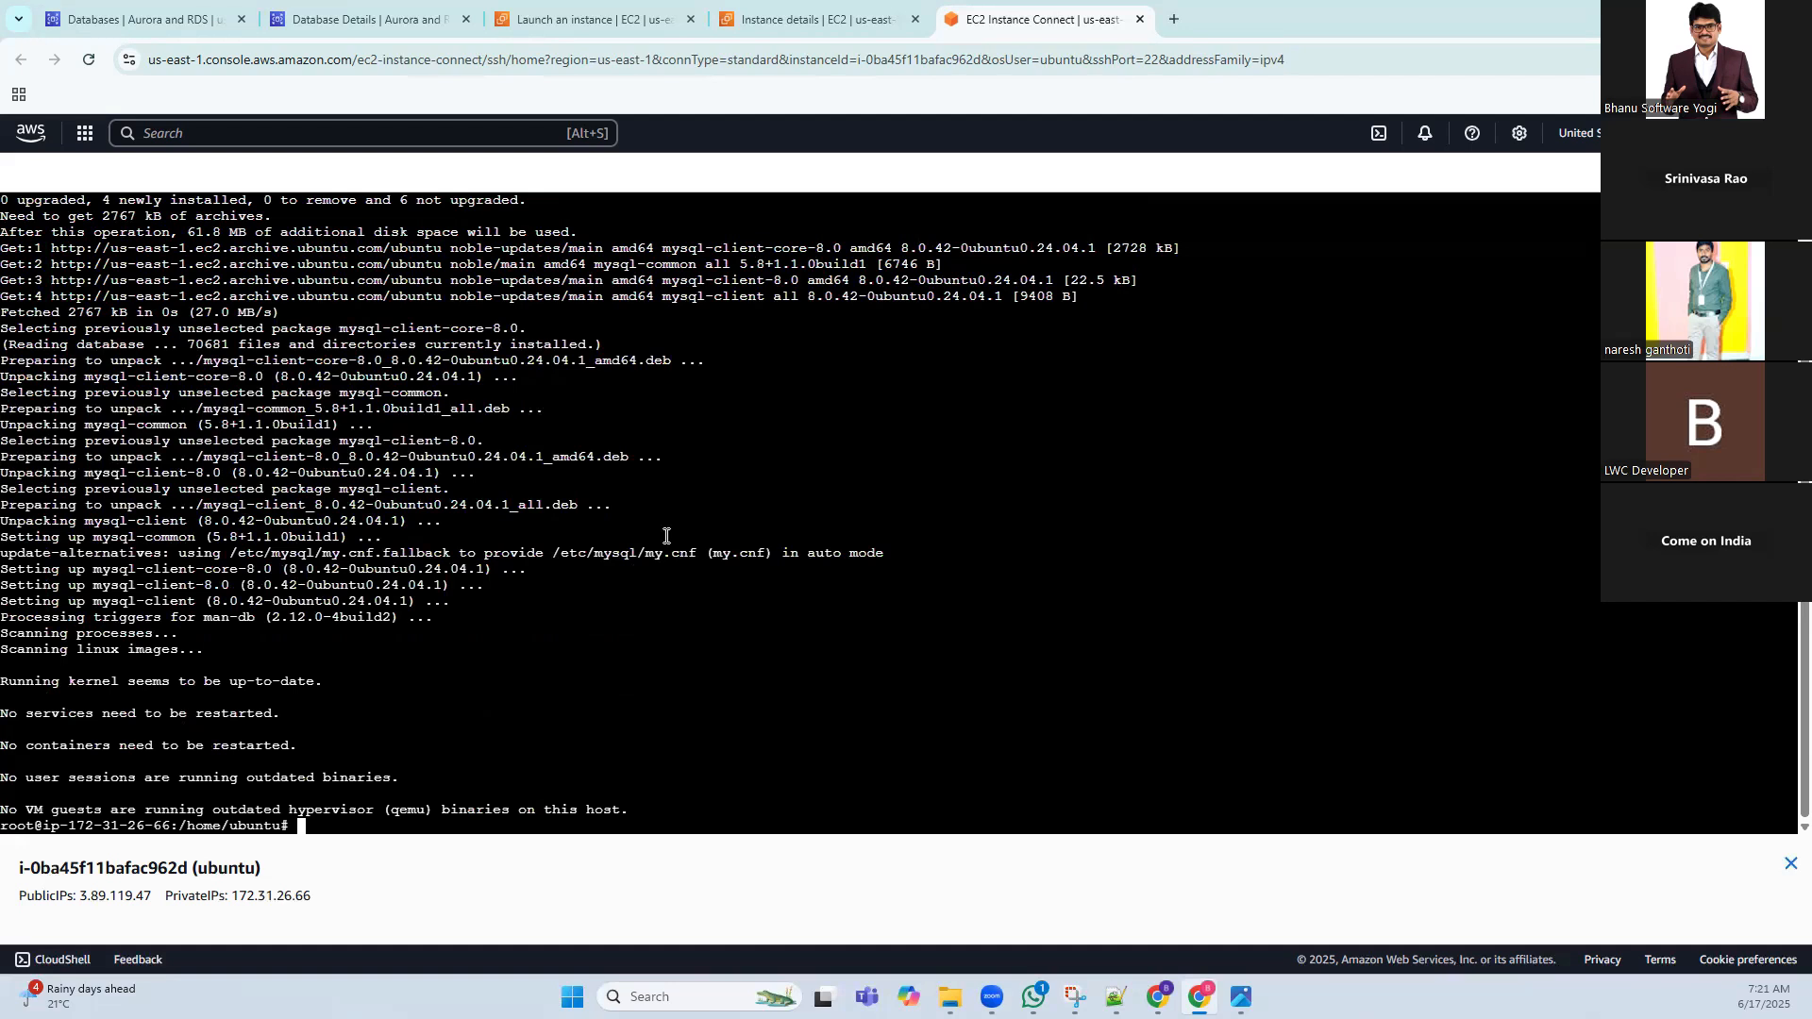
type("clear")
key("Return")
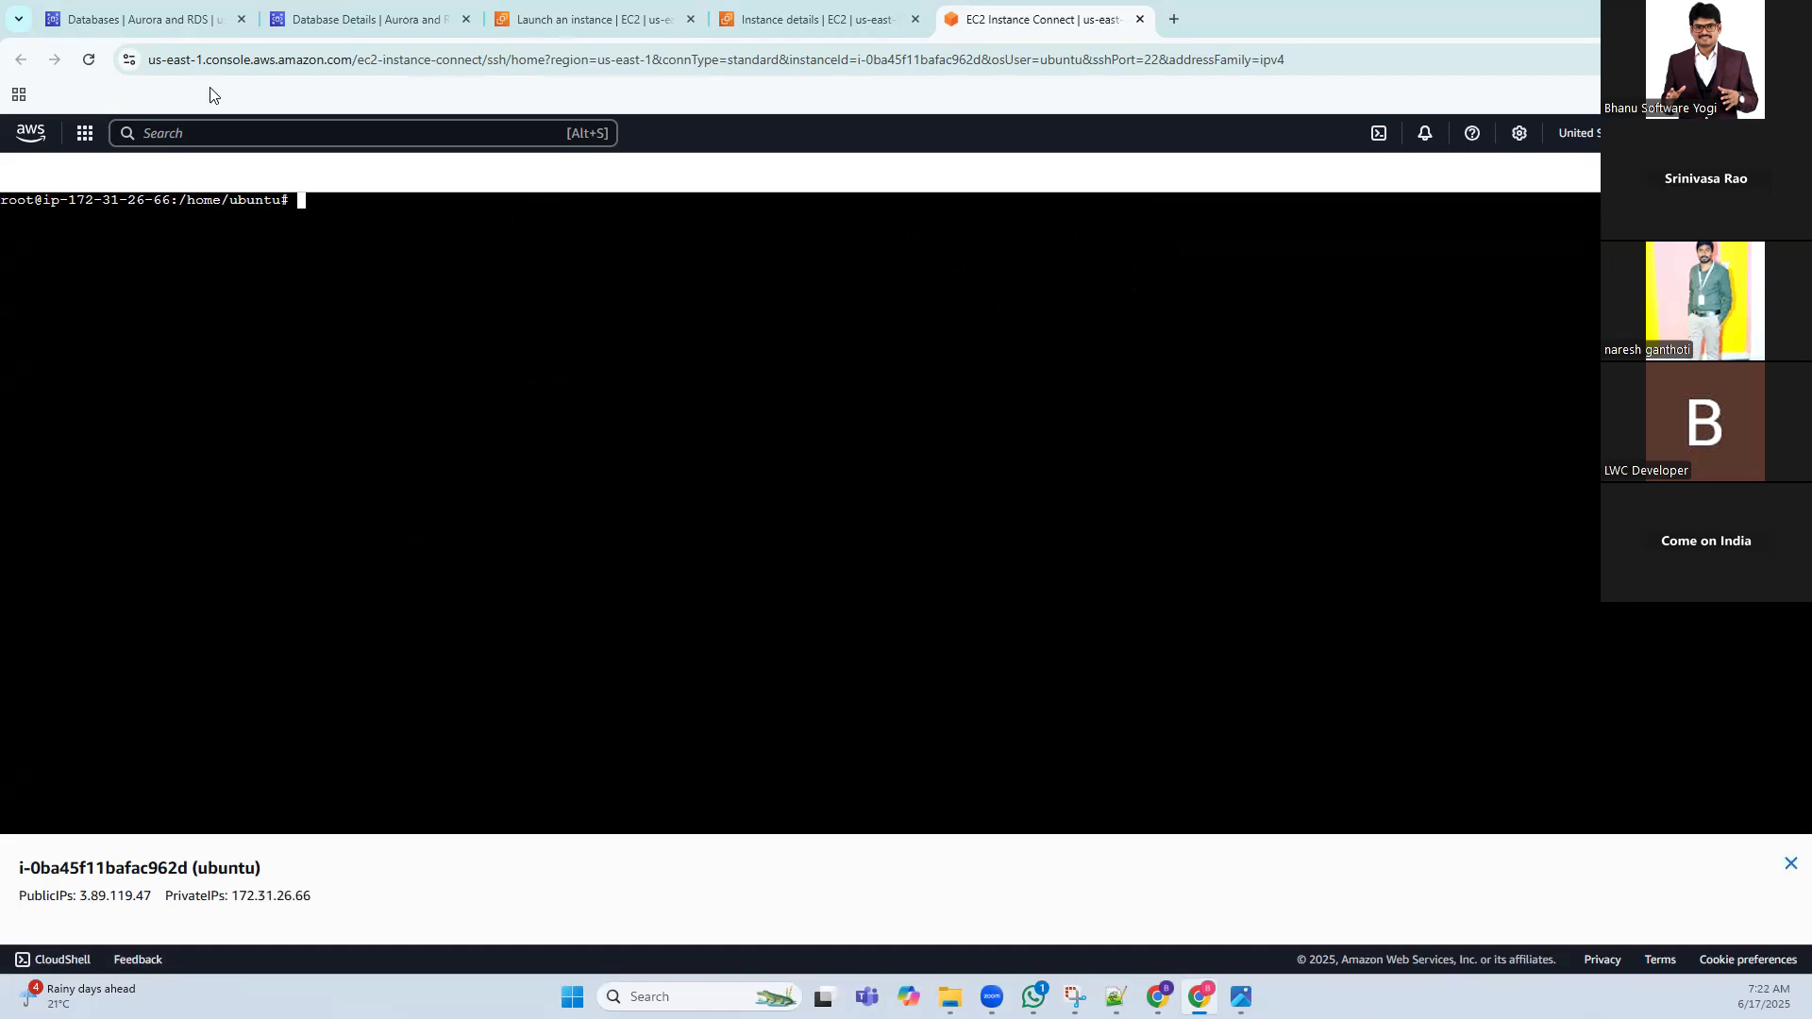
Refresh the RDS databases list, check the status of database-1, and open its details
left_click(151, 19)
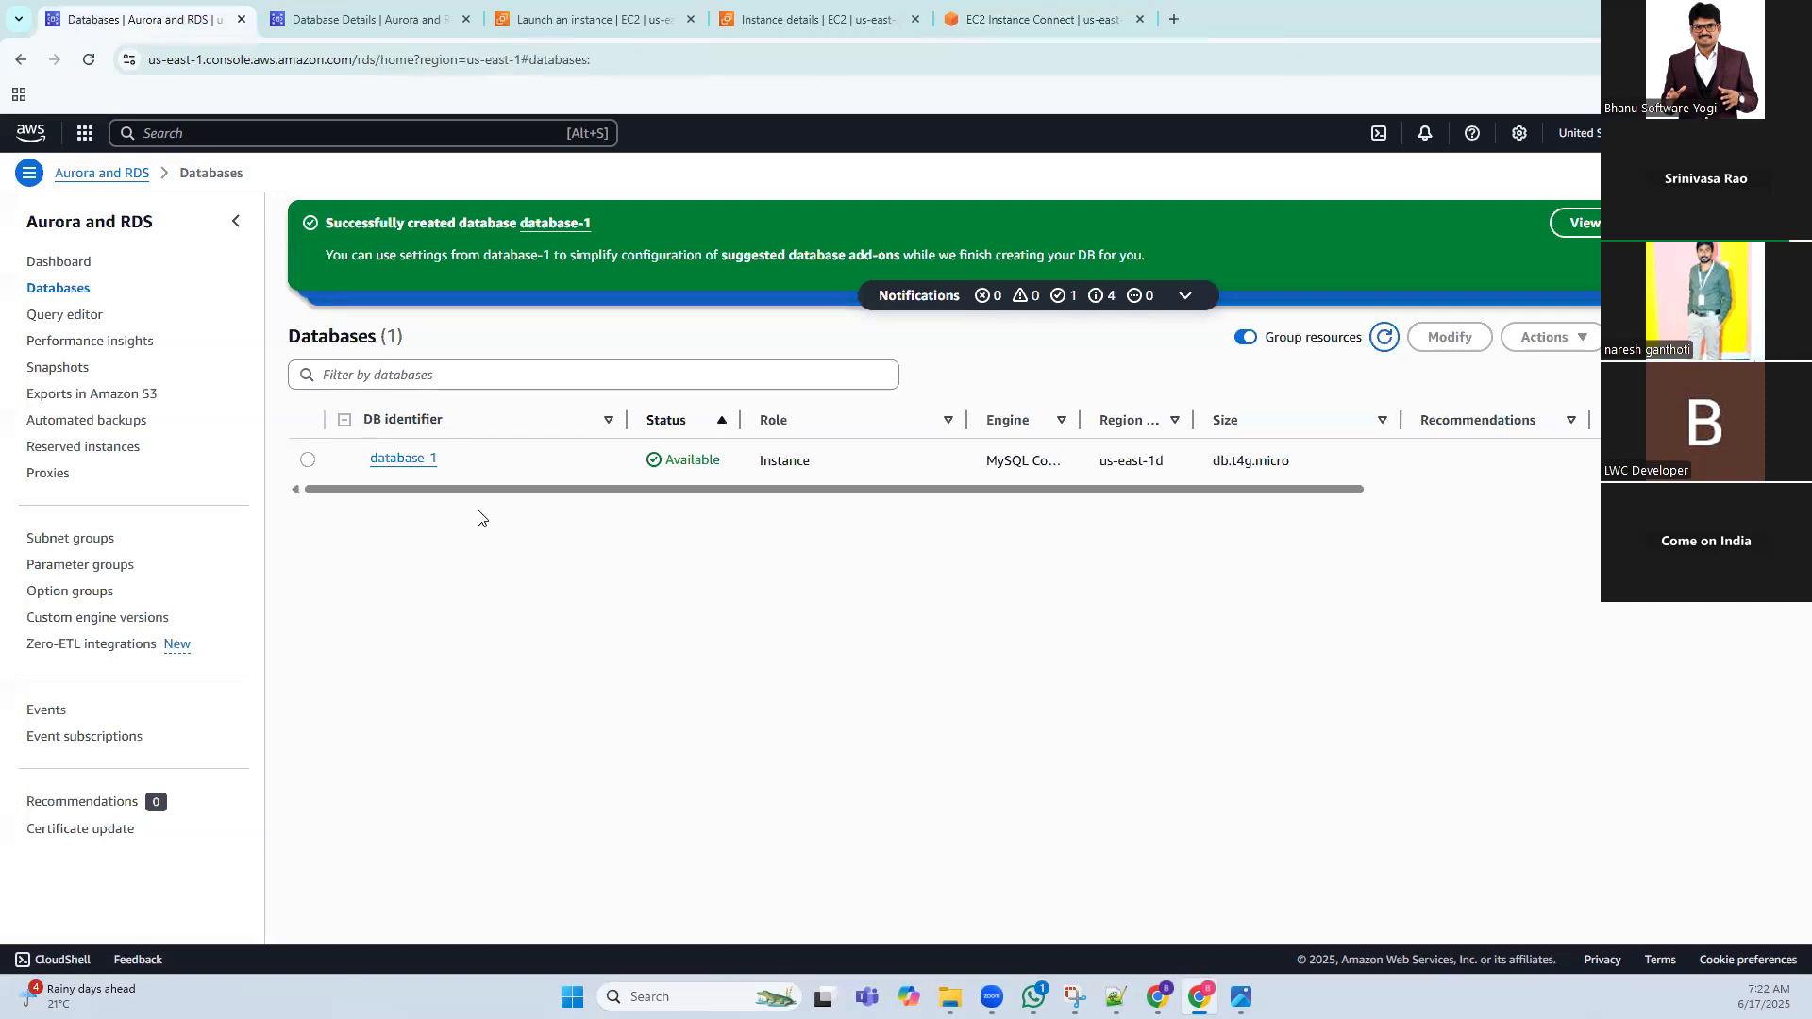
left_click(1385, 338)
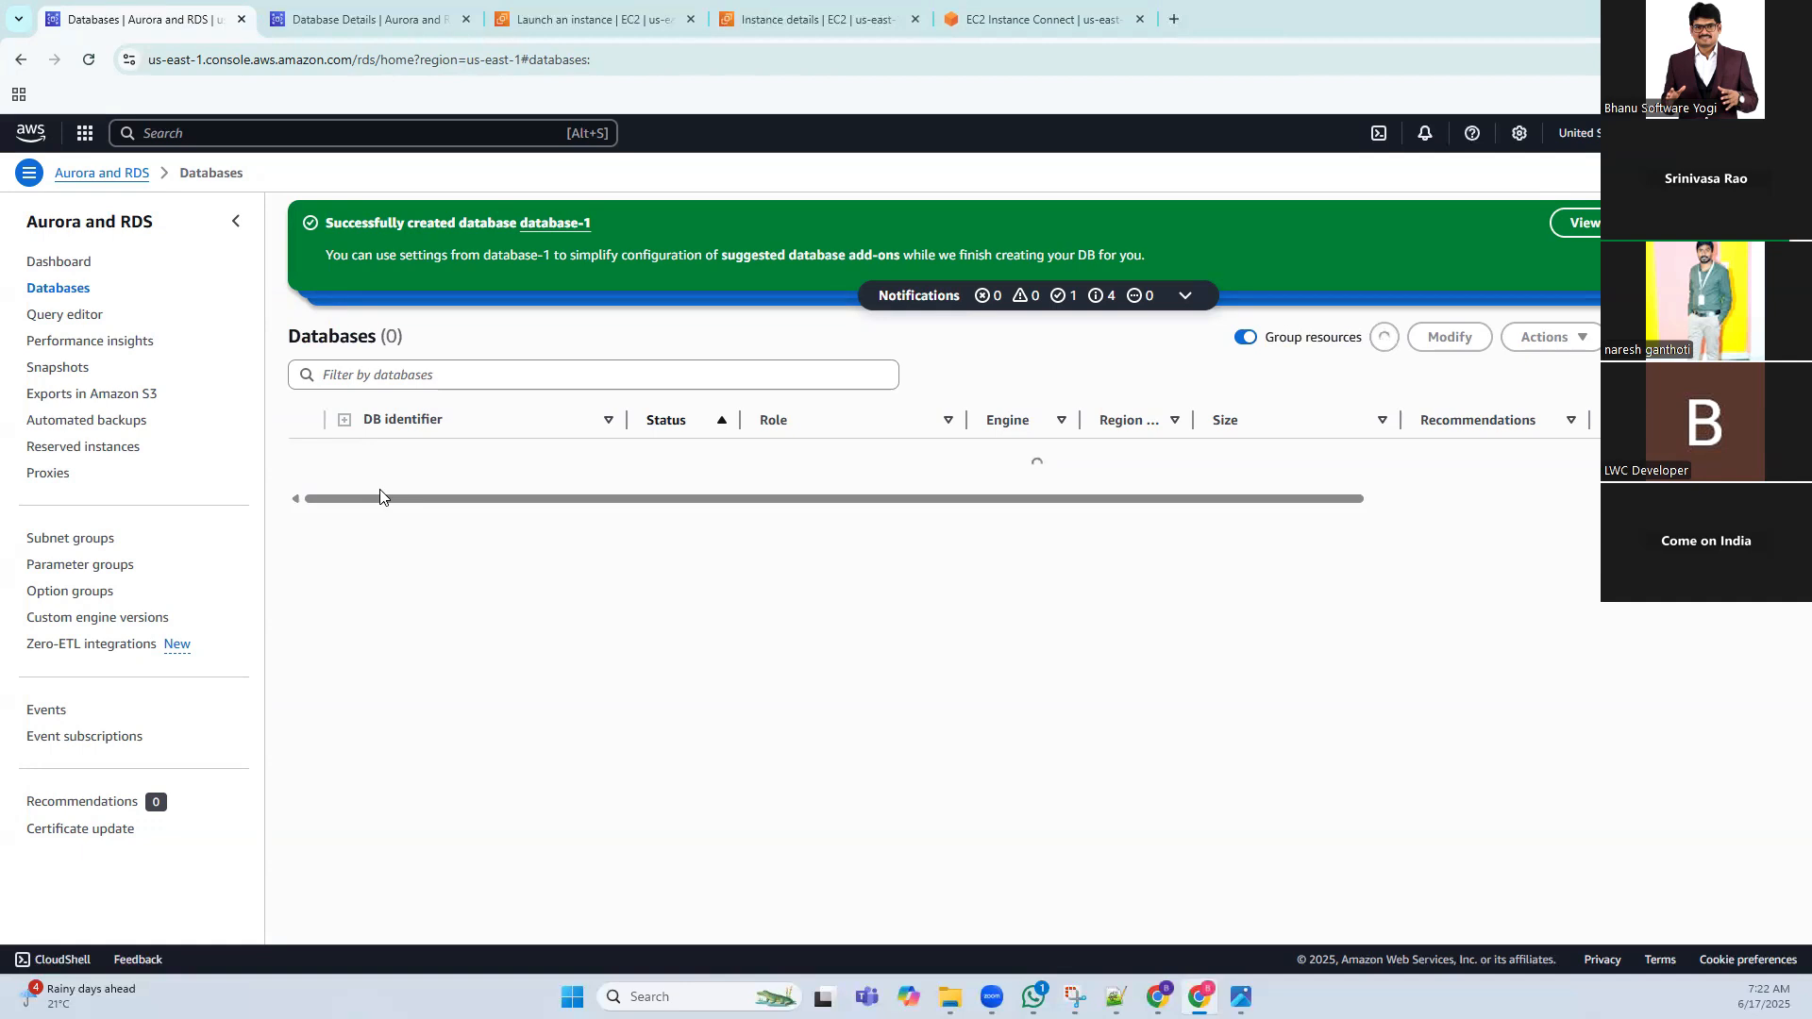
left_click_drag(647, 469, 725, 461)
left_click(730, 586)
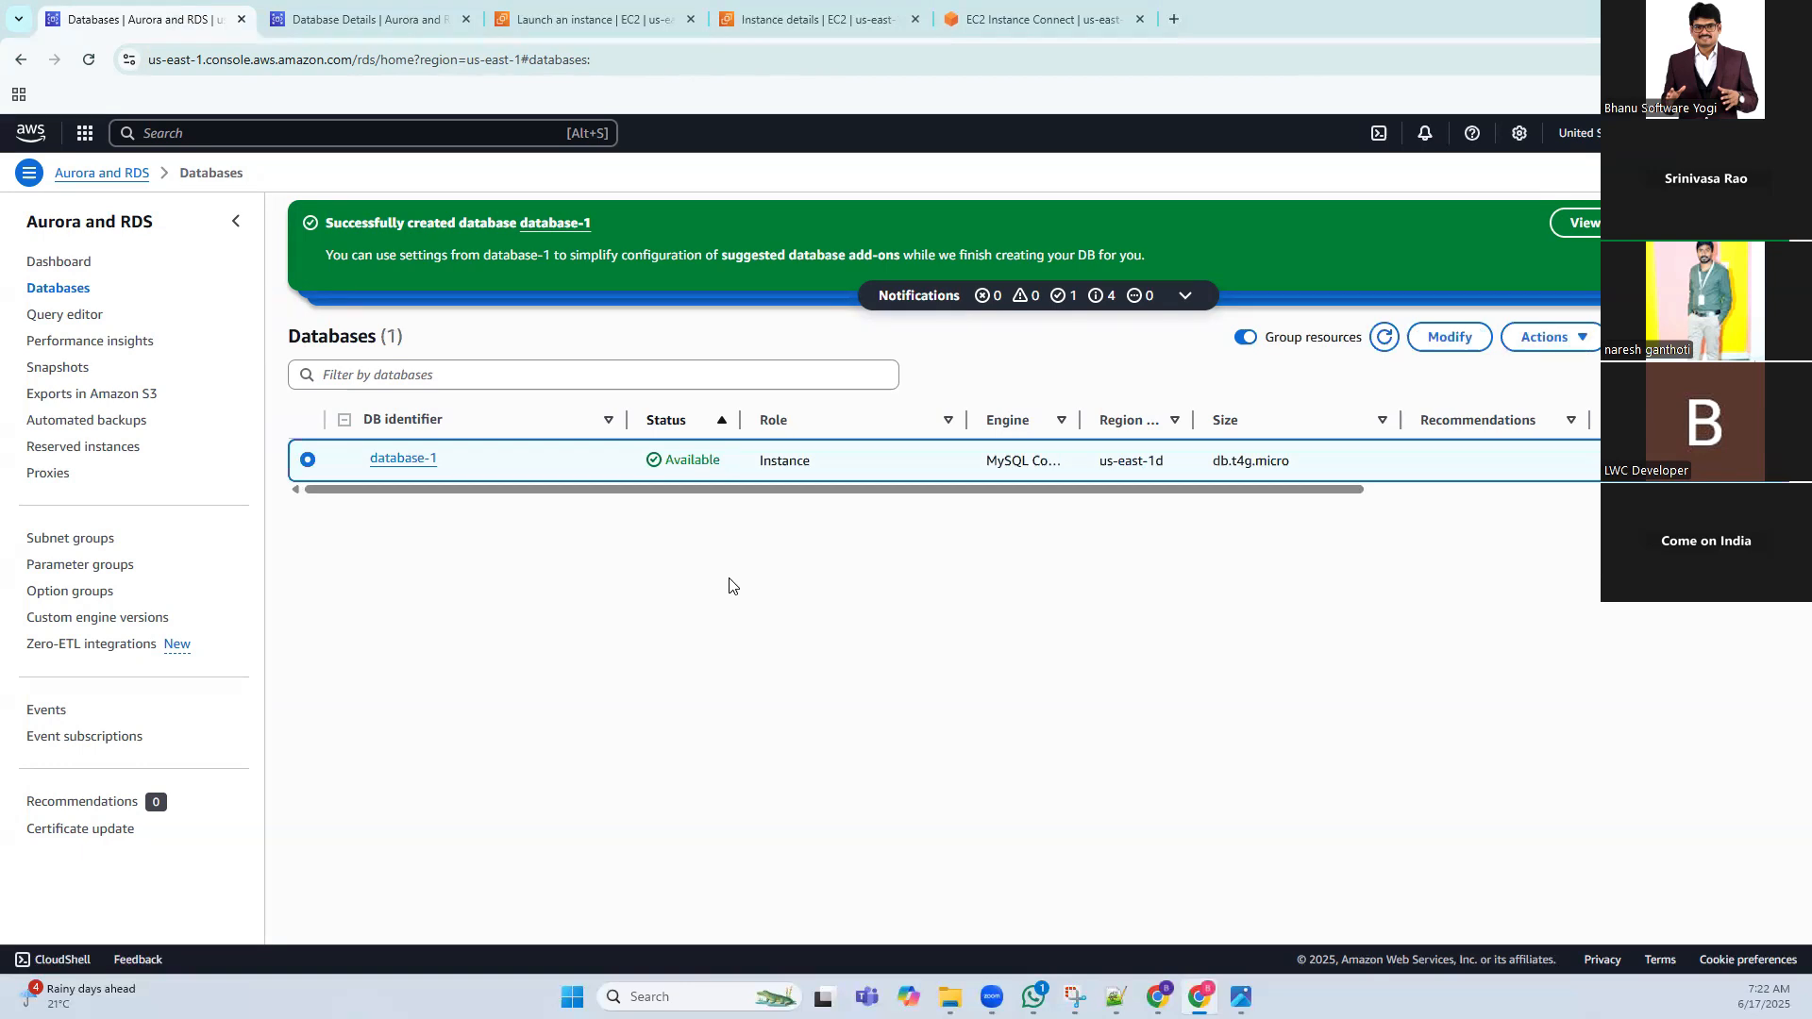
left_click(394, 460)
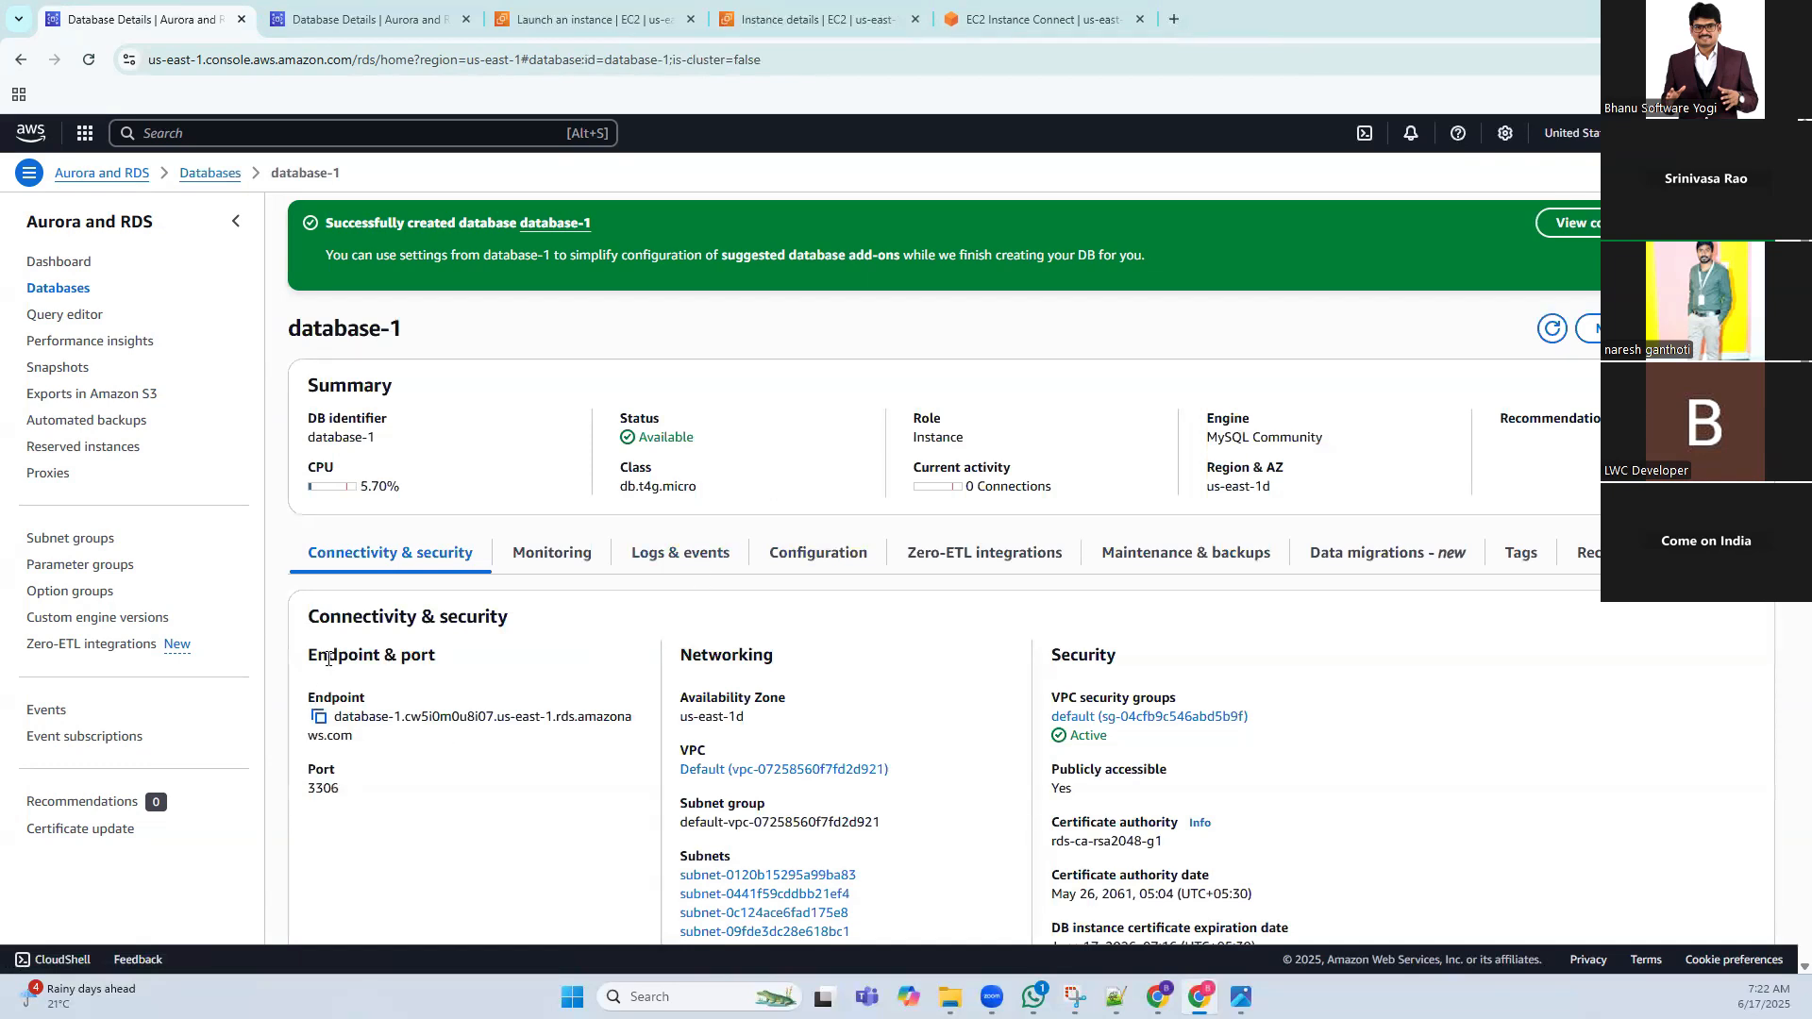
Examine the endpoint and port of database-1, view its connection details, and close them
left_click_drag(310, 616, 526, 620)
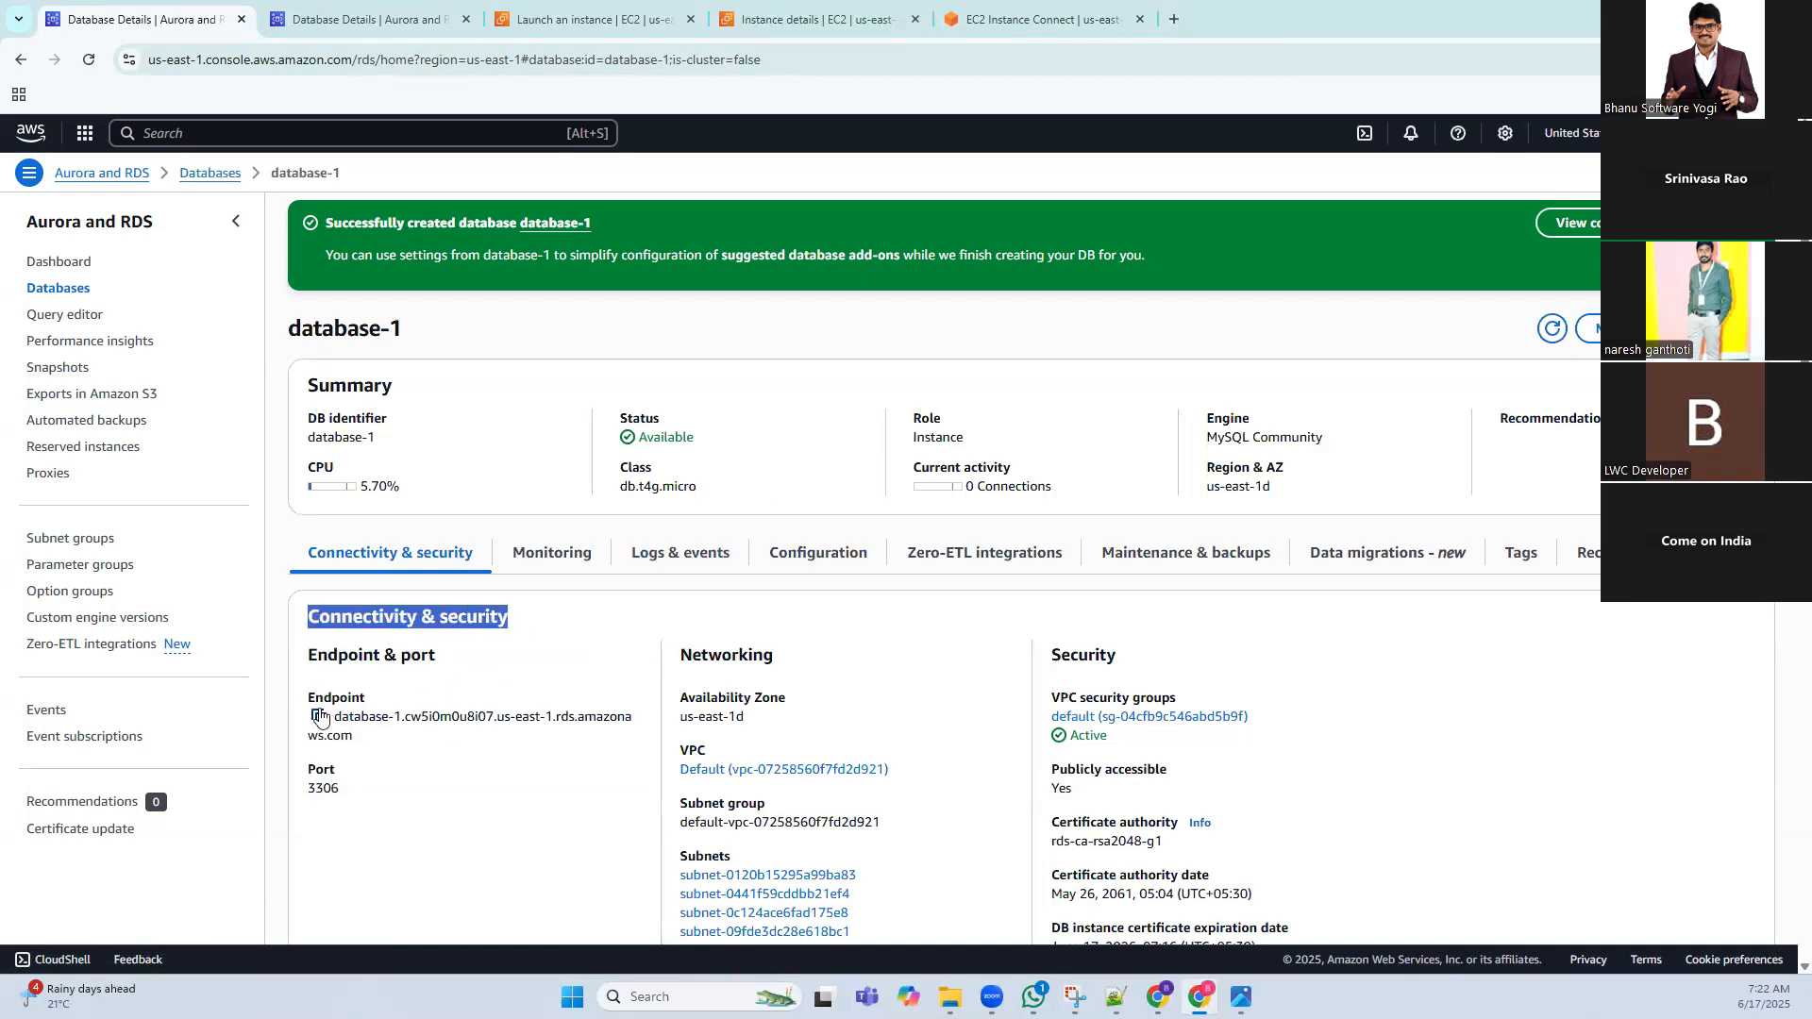
left_click_drag(336, 717, 351, 733)
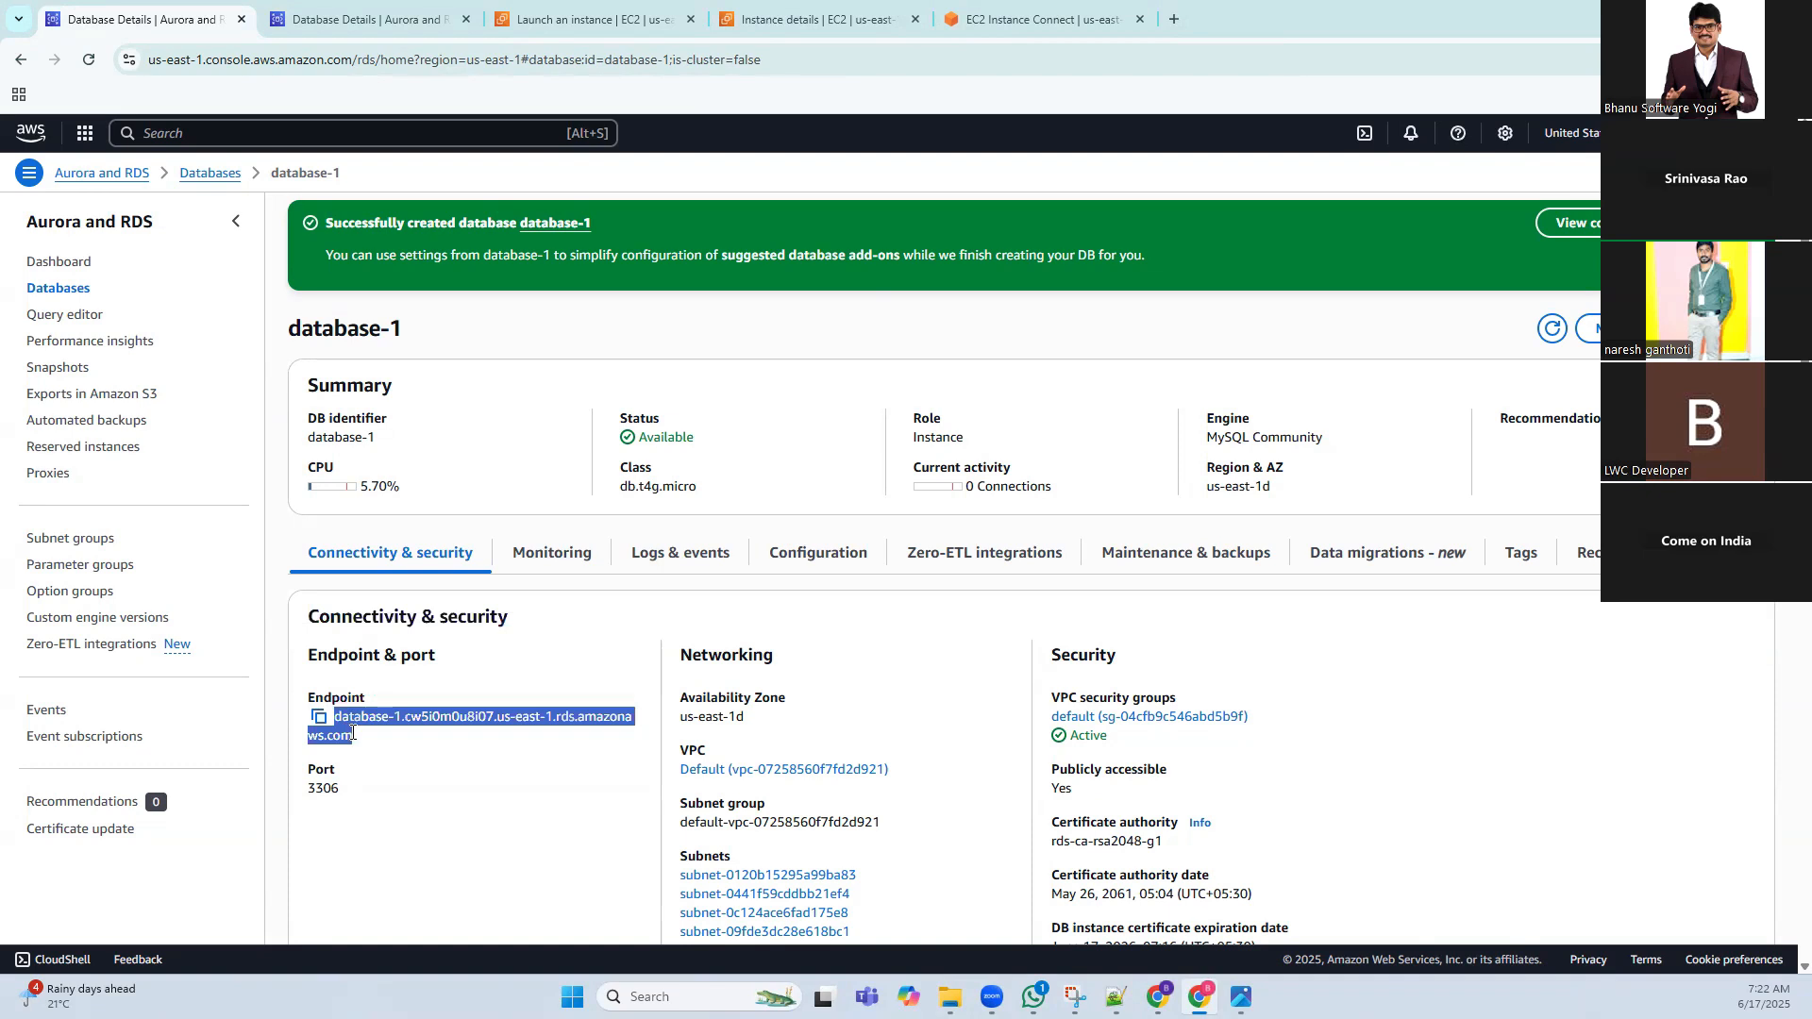
left_click_drag(342, 795, 309, 776)
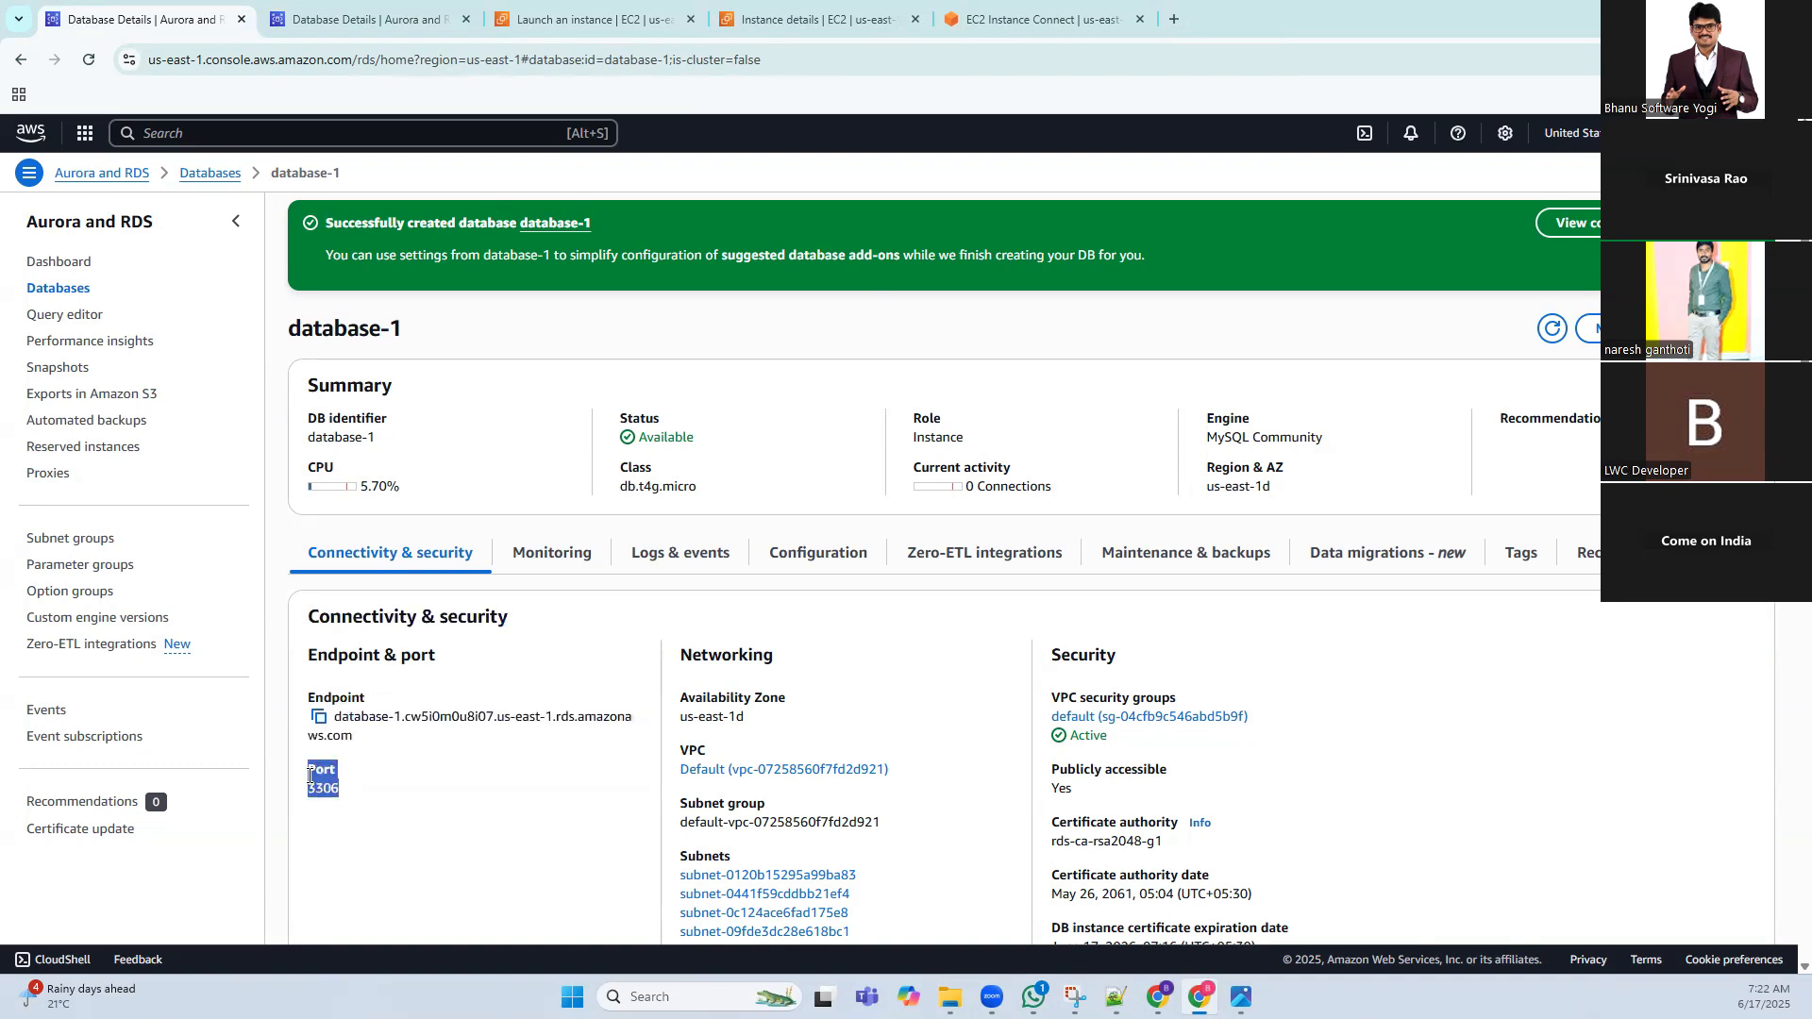
left_click(449, 786)
left_click(1596, 230)
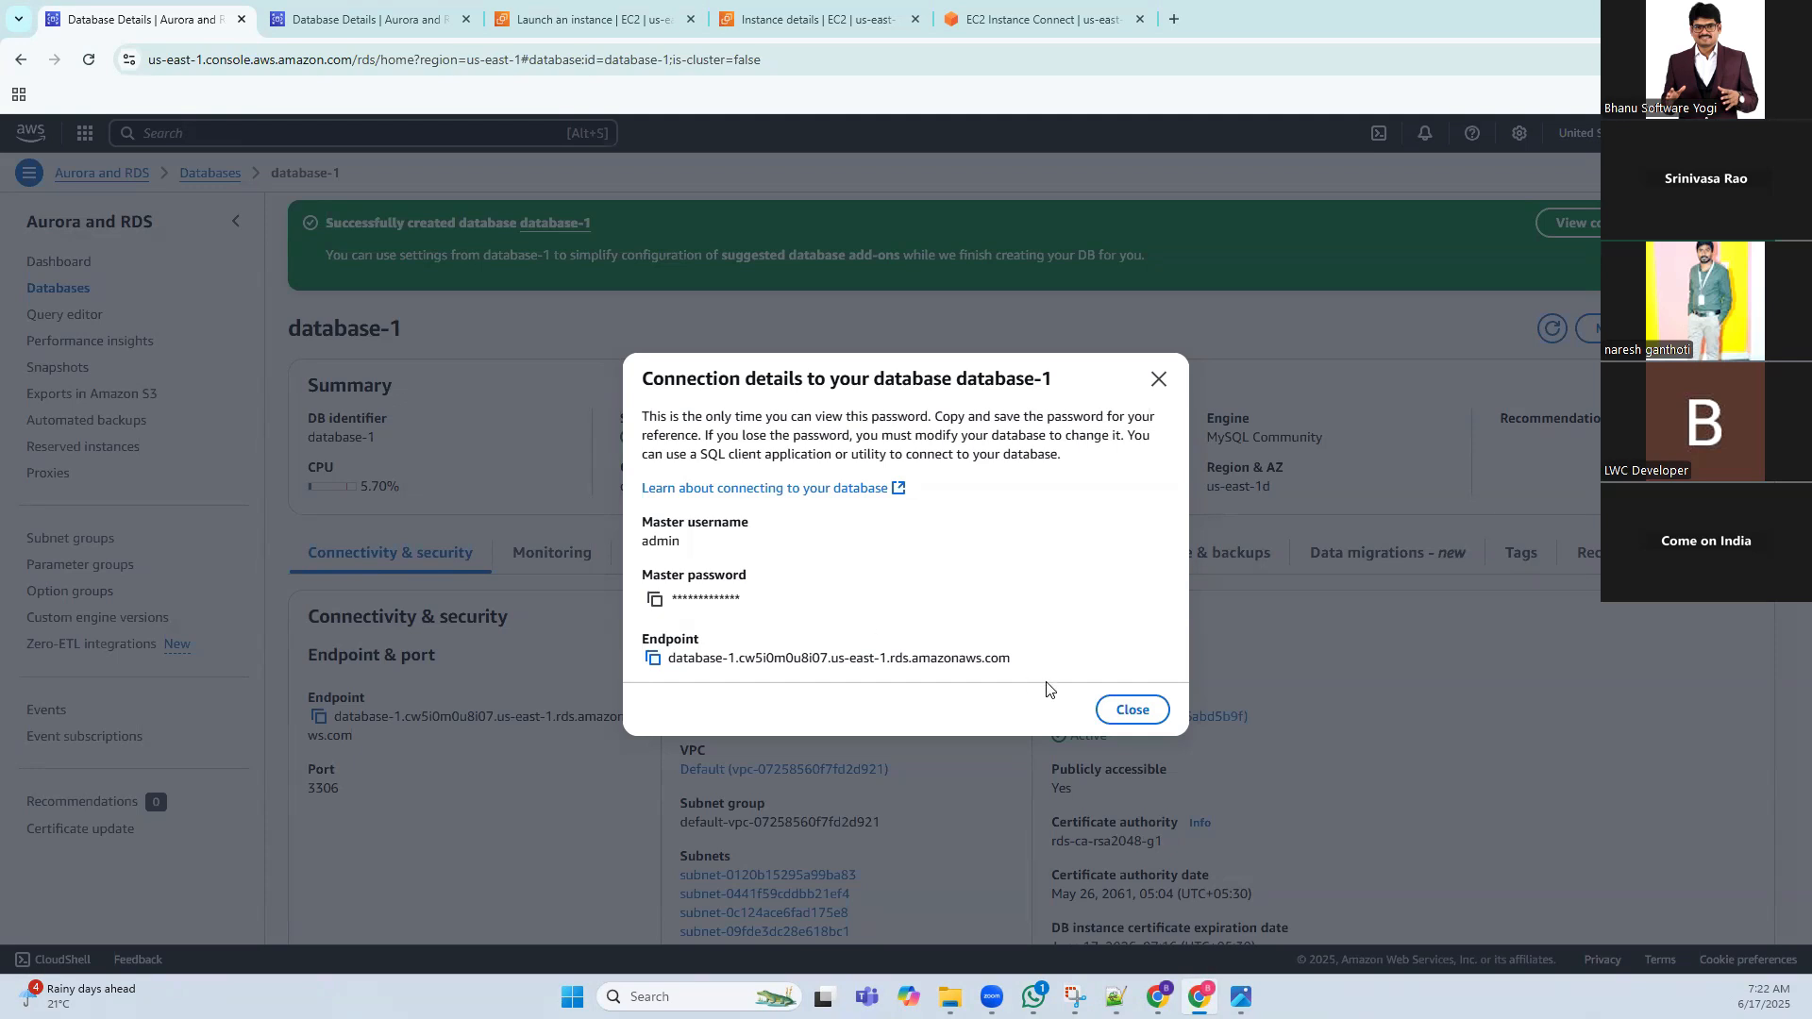
left_click(1135, 714)
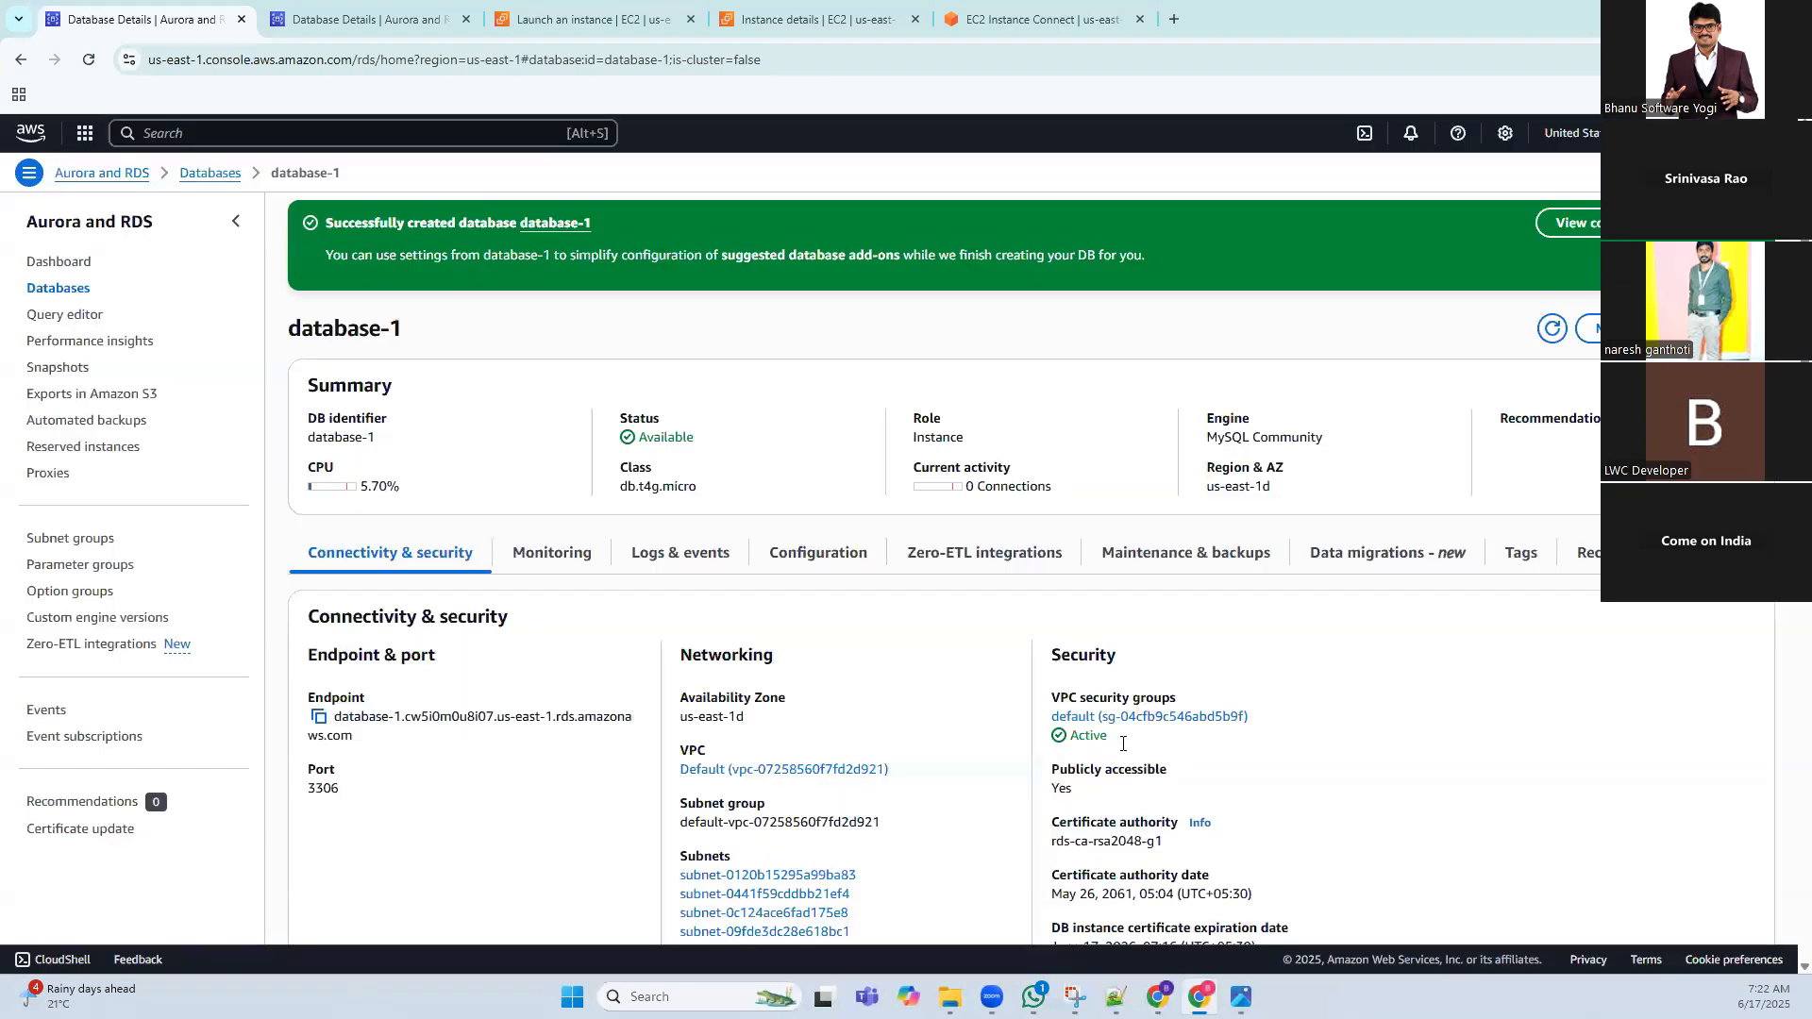
Delete the username and password lines directly below the two launch tasks in the Notepad++ notes and save the file
key("alt+Tab")
left_click_drag(252, 181, 84, 176)
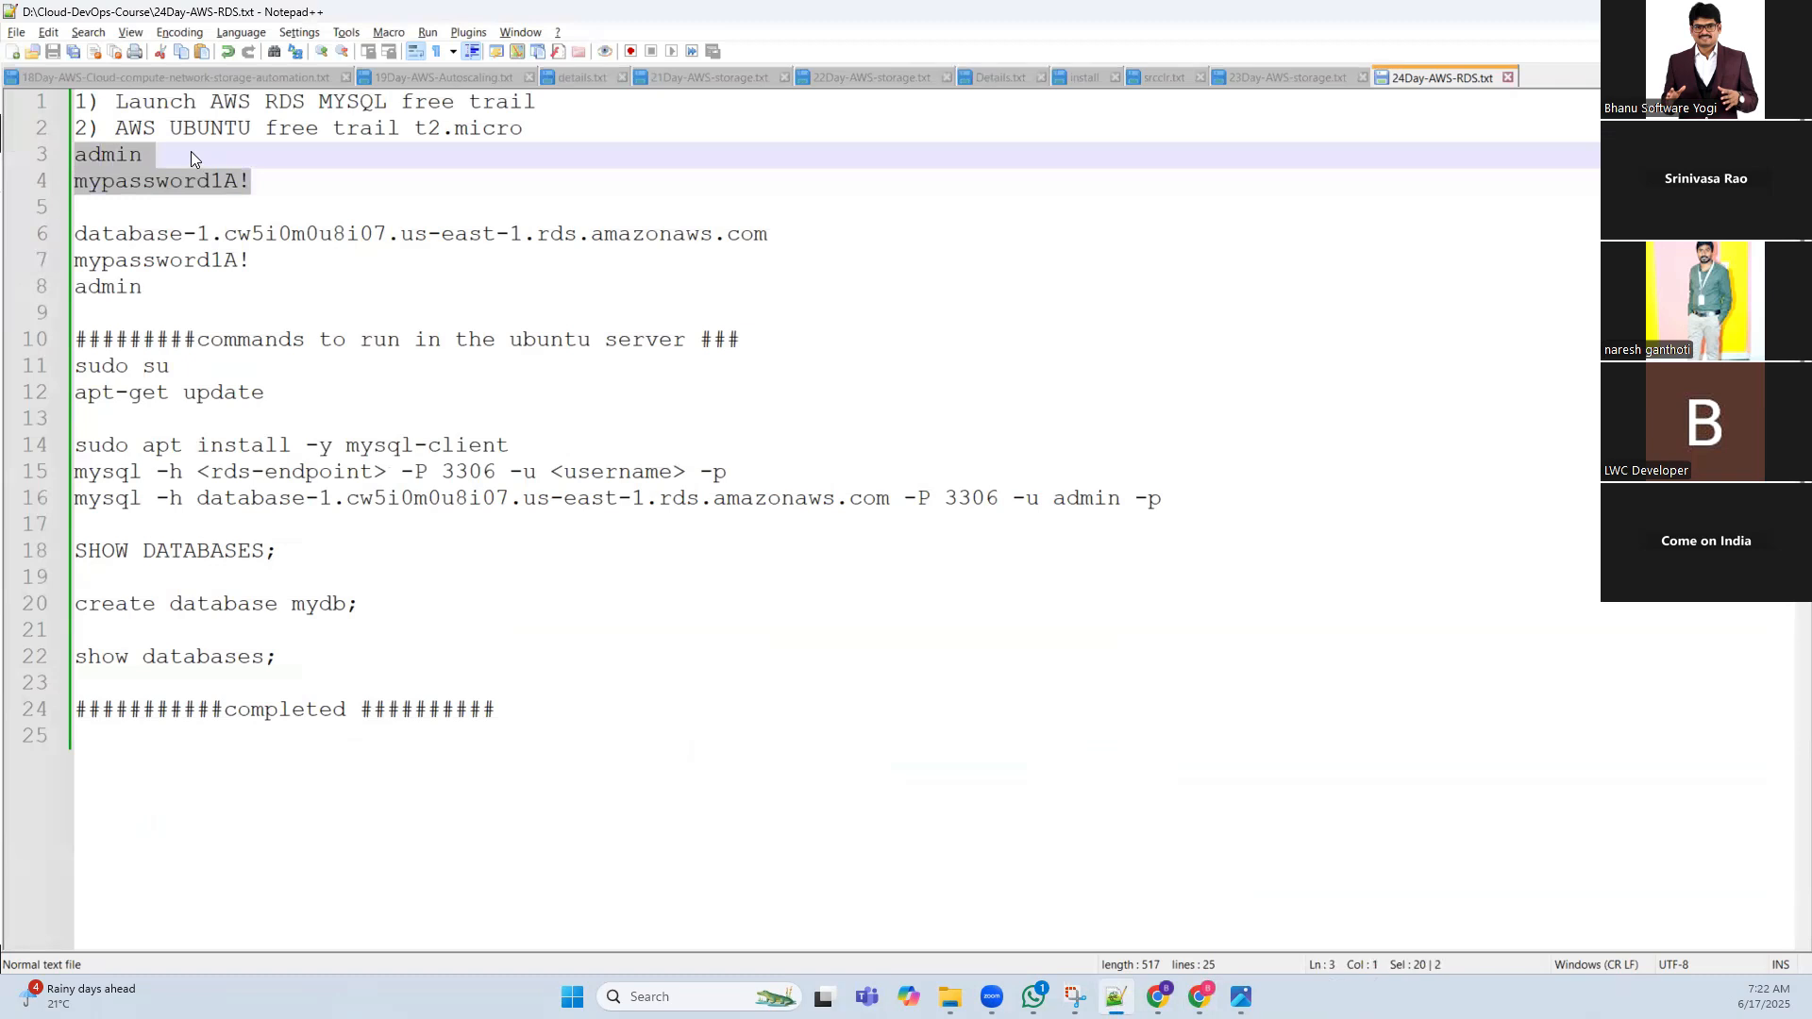
key("Delete")
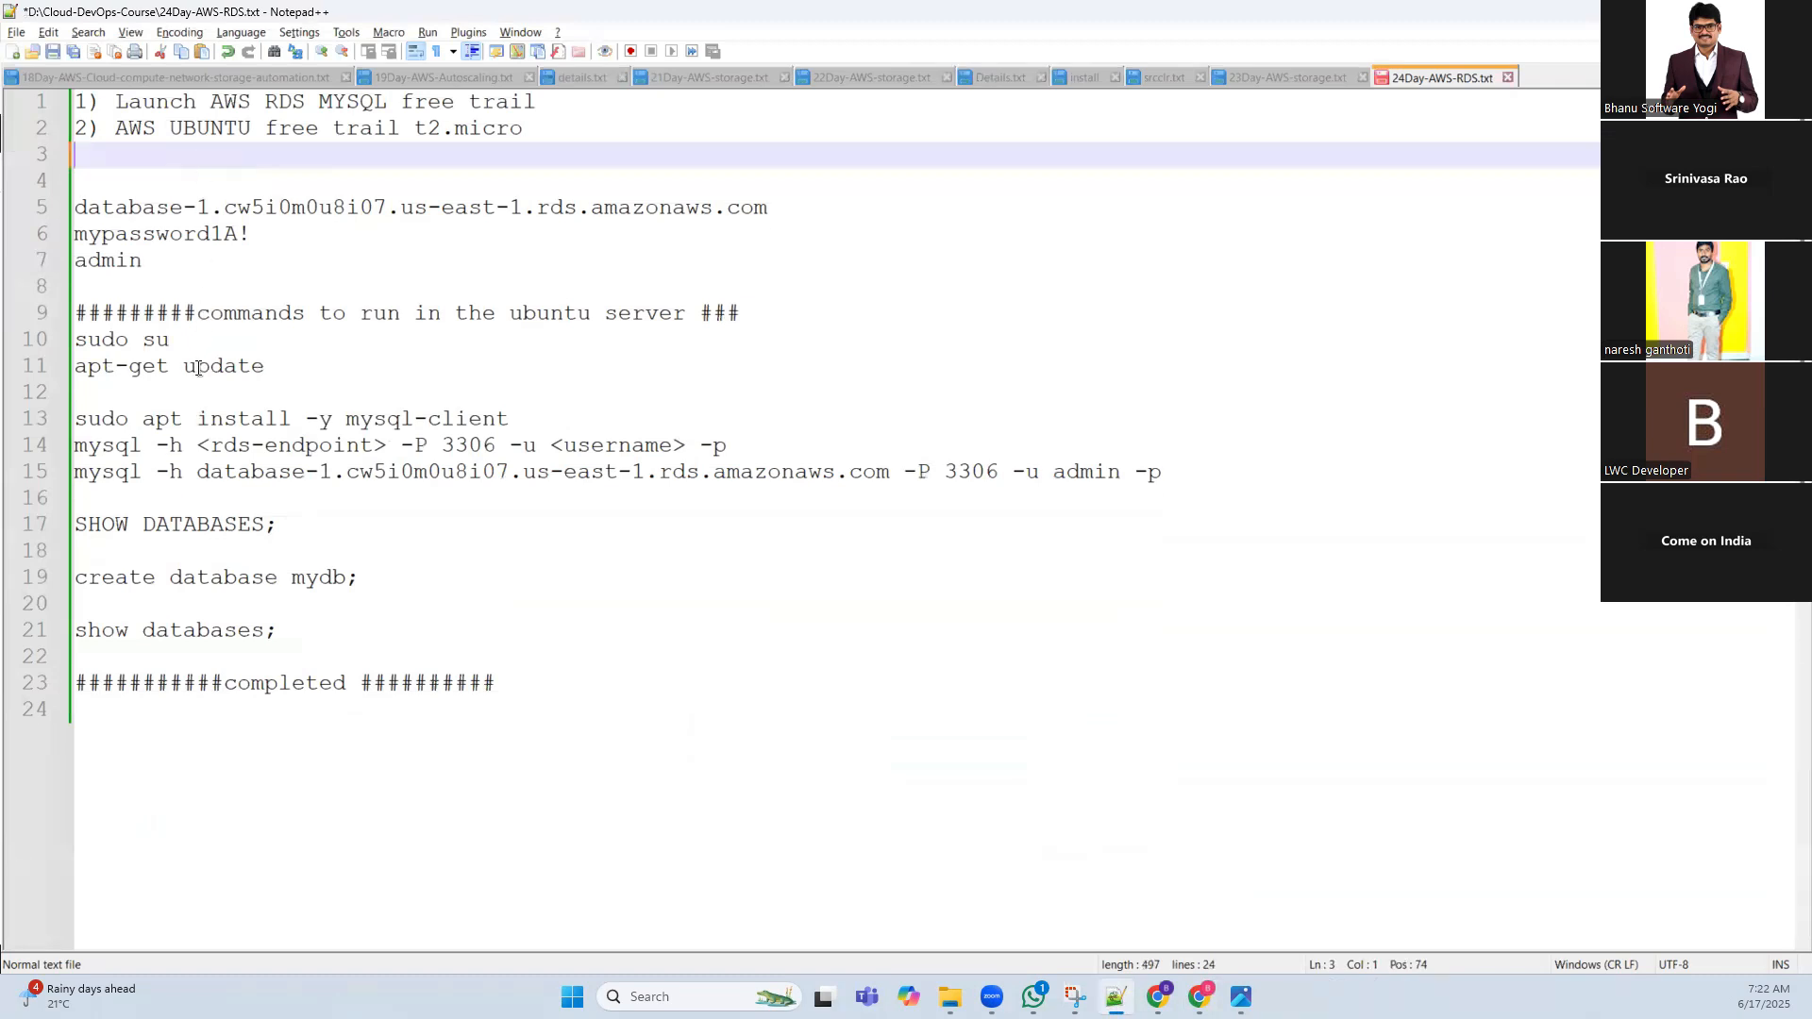
key("ctrl+s")
key("alt+Tab")
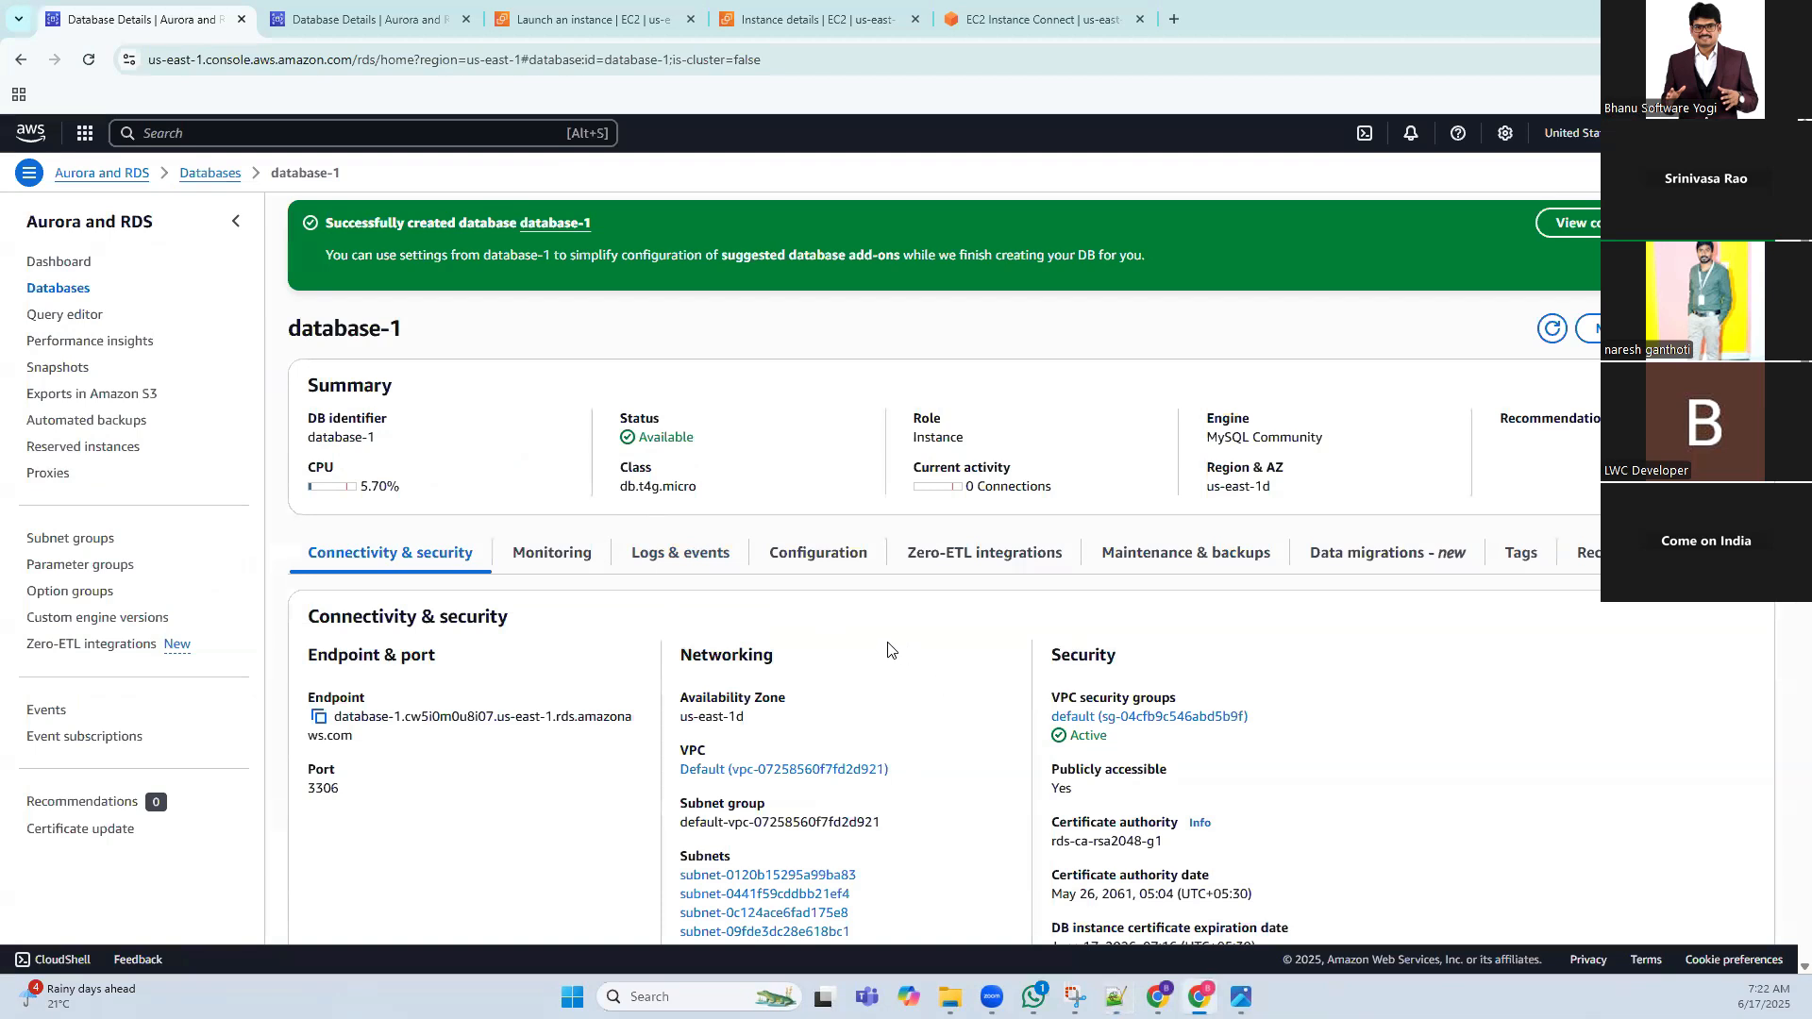
Copy the endpoint of database-1 from its RDS details, replace the endpoint on line 5 of the notes with it, and save
triple_click(354, 738)
key("ctrl+c")
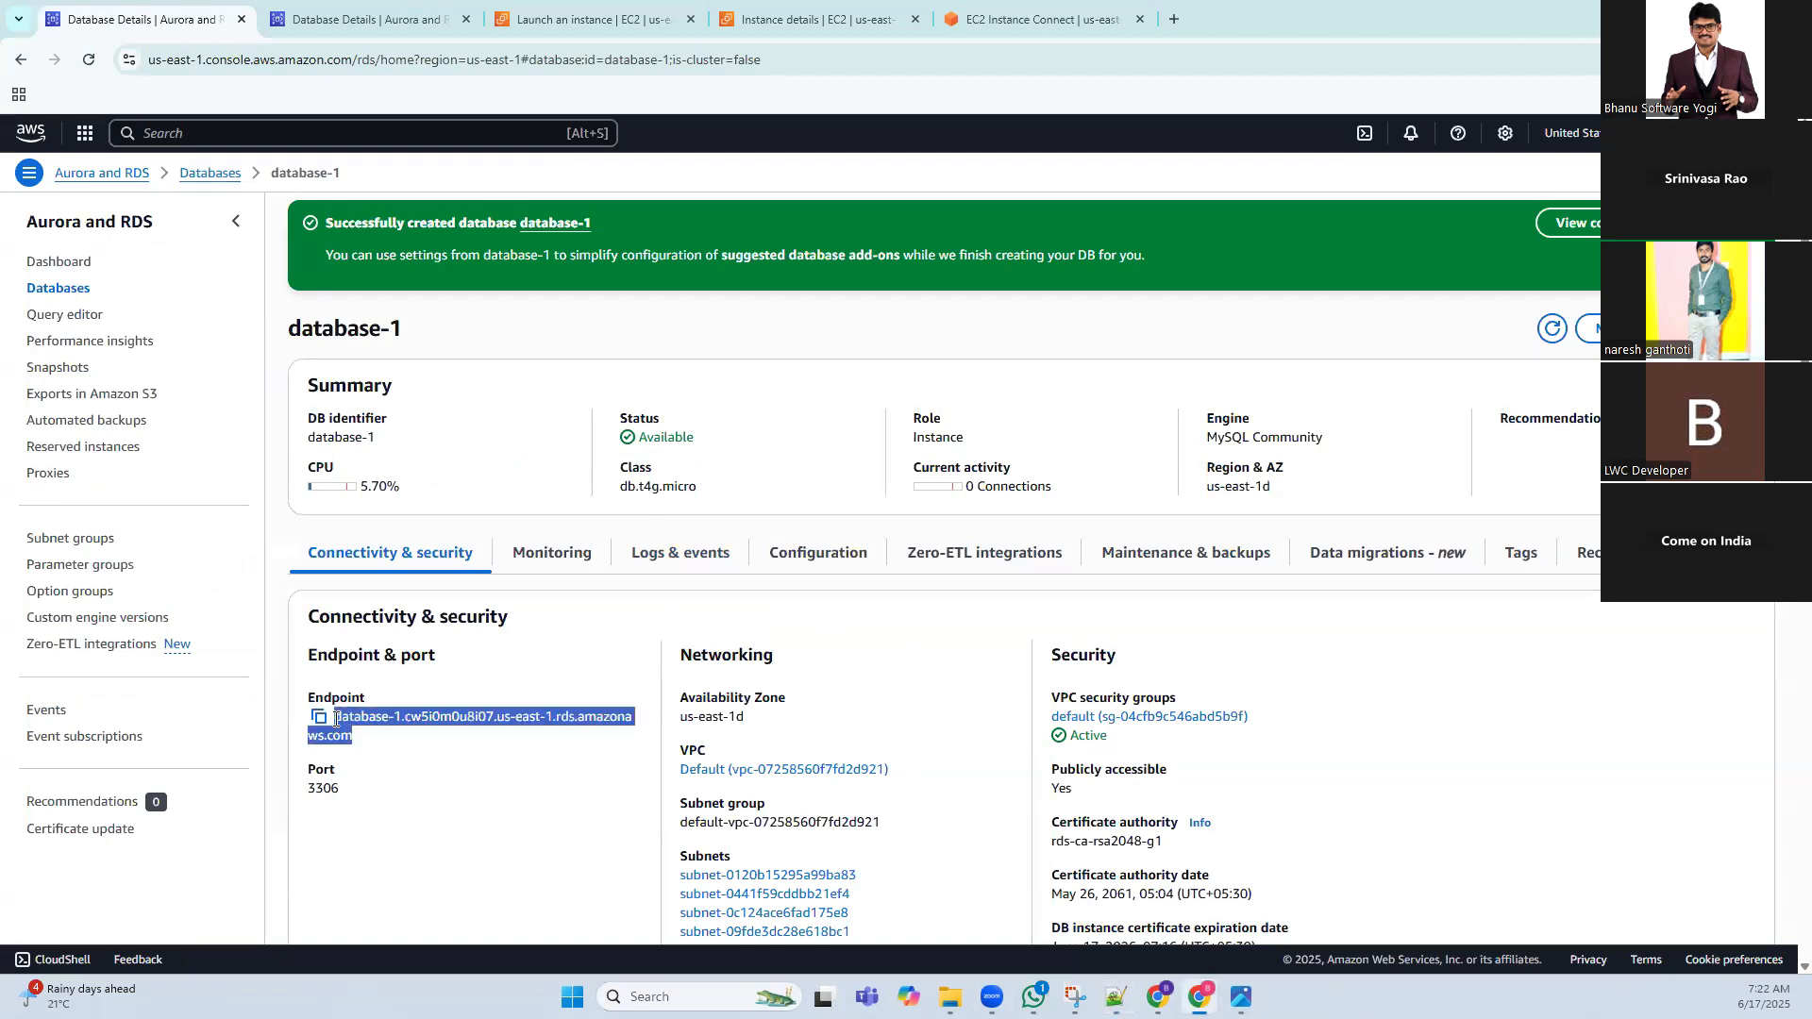
key("alt+Tab")
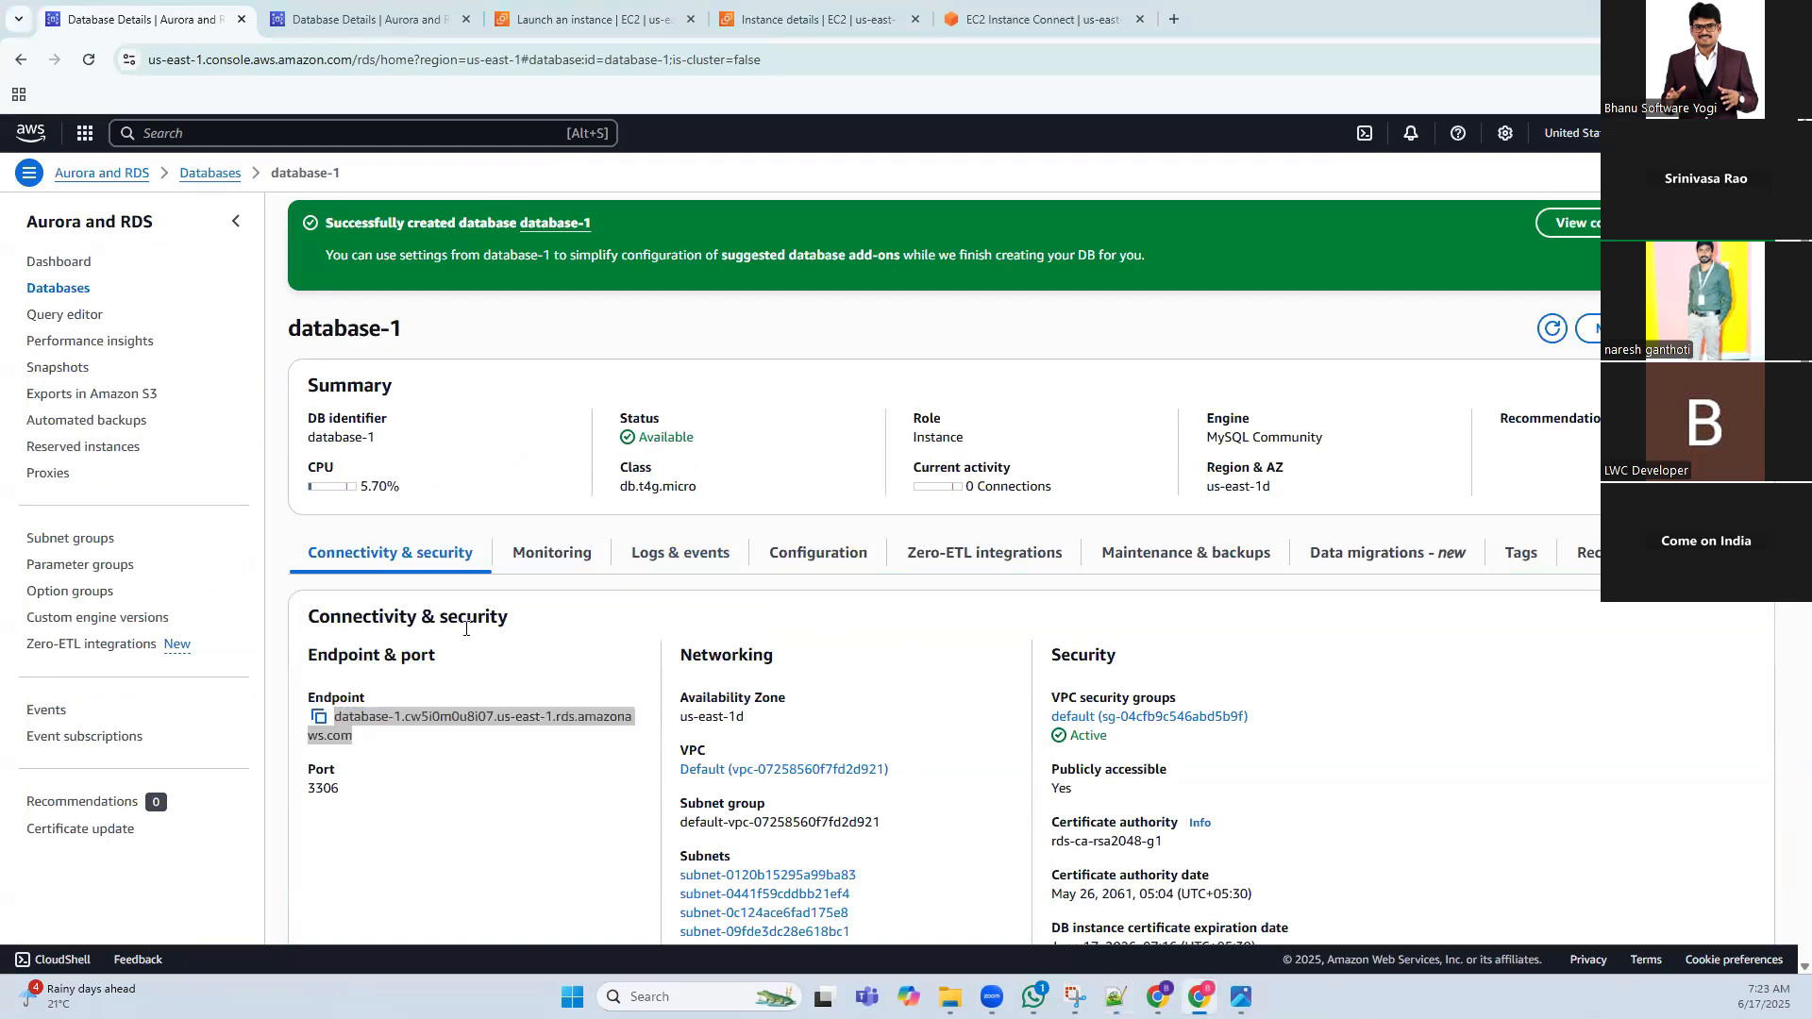
left_click_drag(771, 210, 74, 208)
key("ctrl+v")
key("ctrl+s")
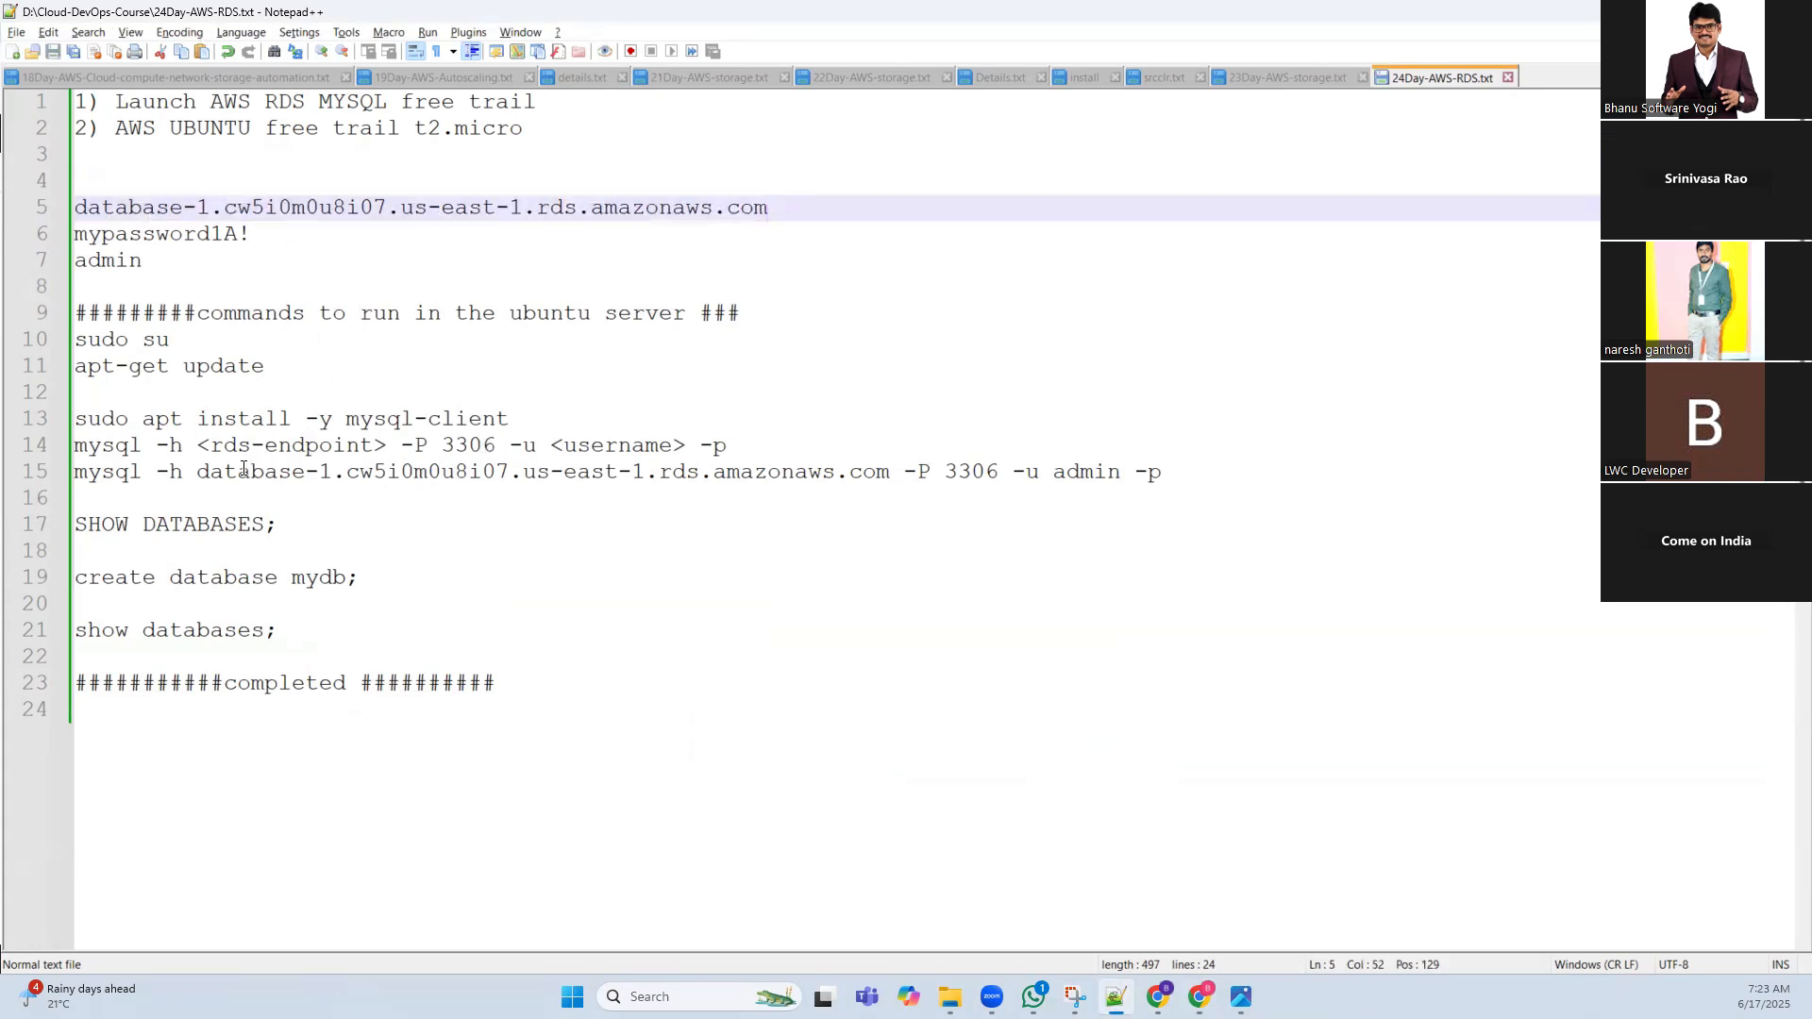
Insert two blank lines below the template mysql command containing <rds-endpoint> and save the notes
left_click(783, 455)
key("Return")
key("Return")
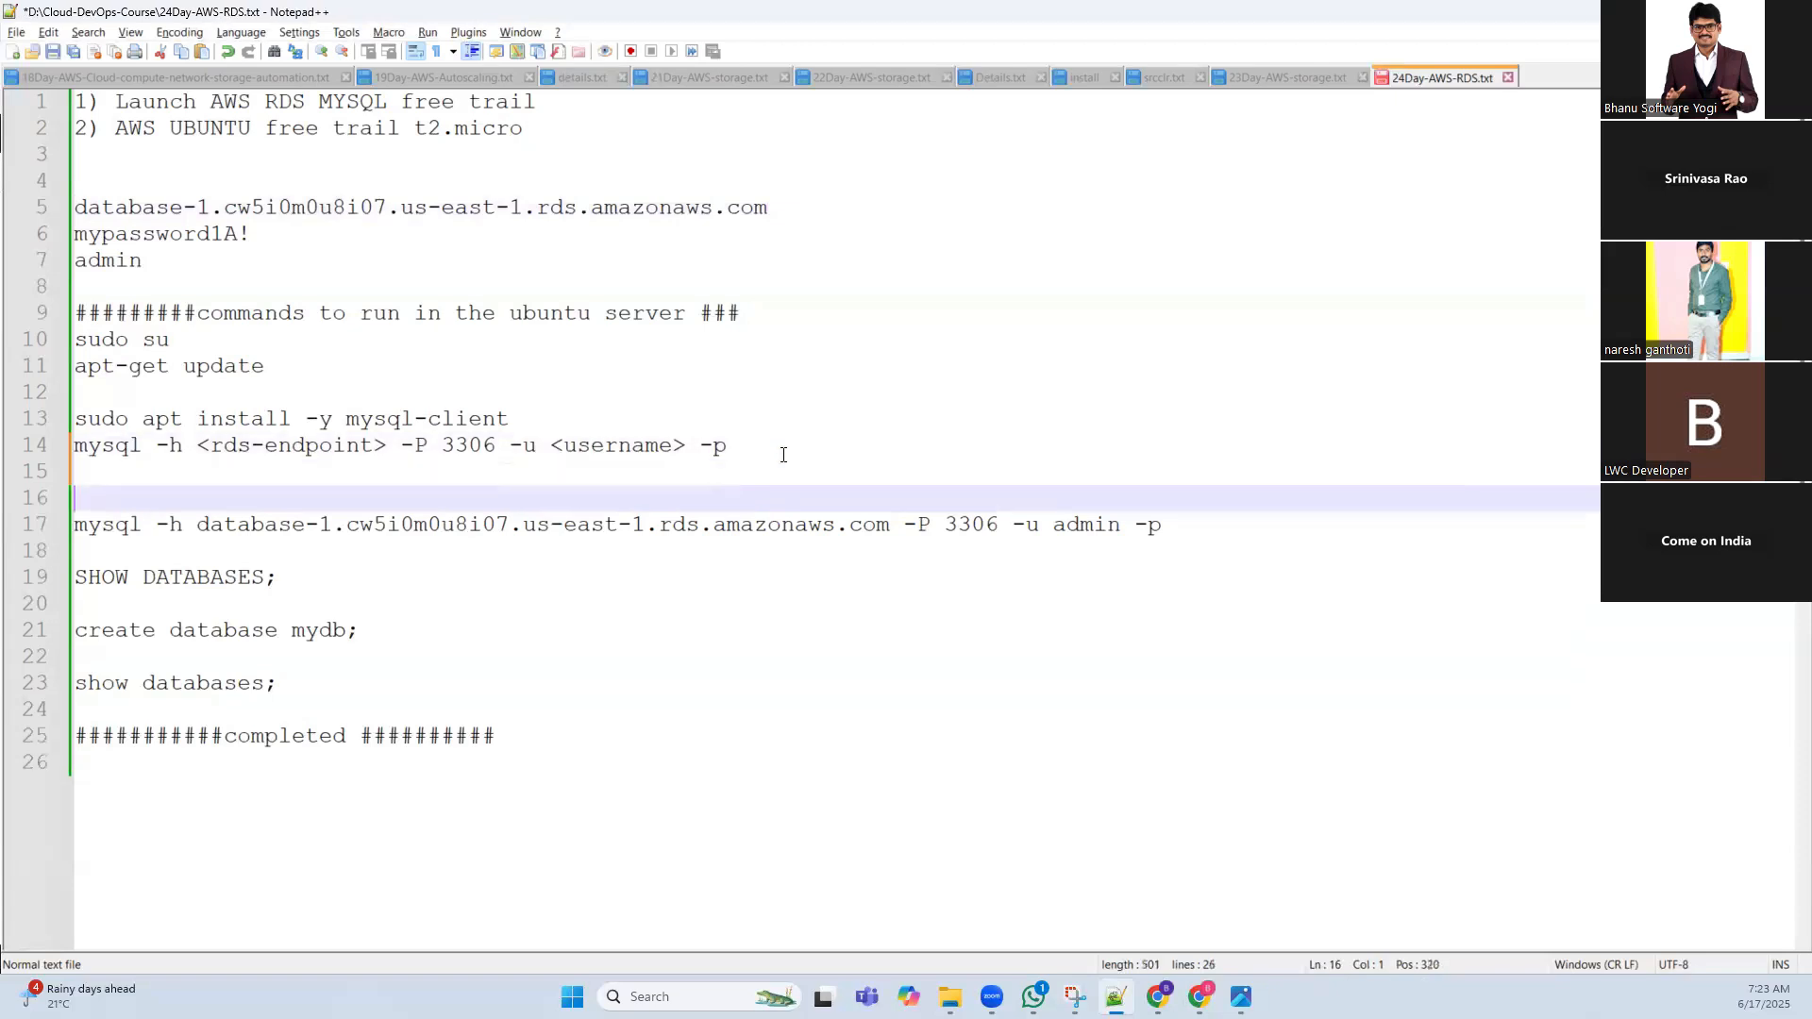
key("ctrl+s")
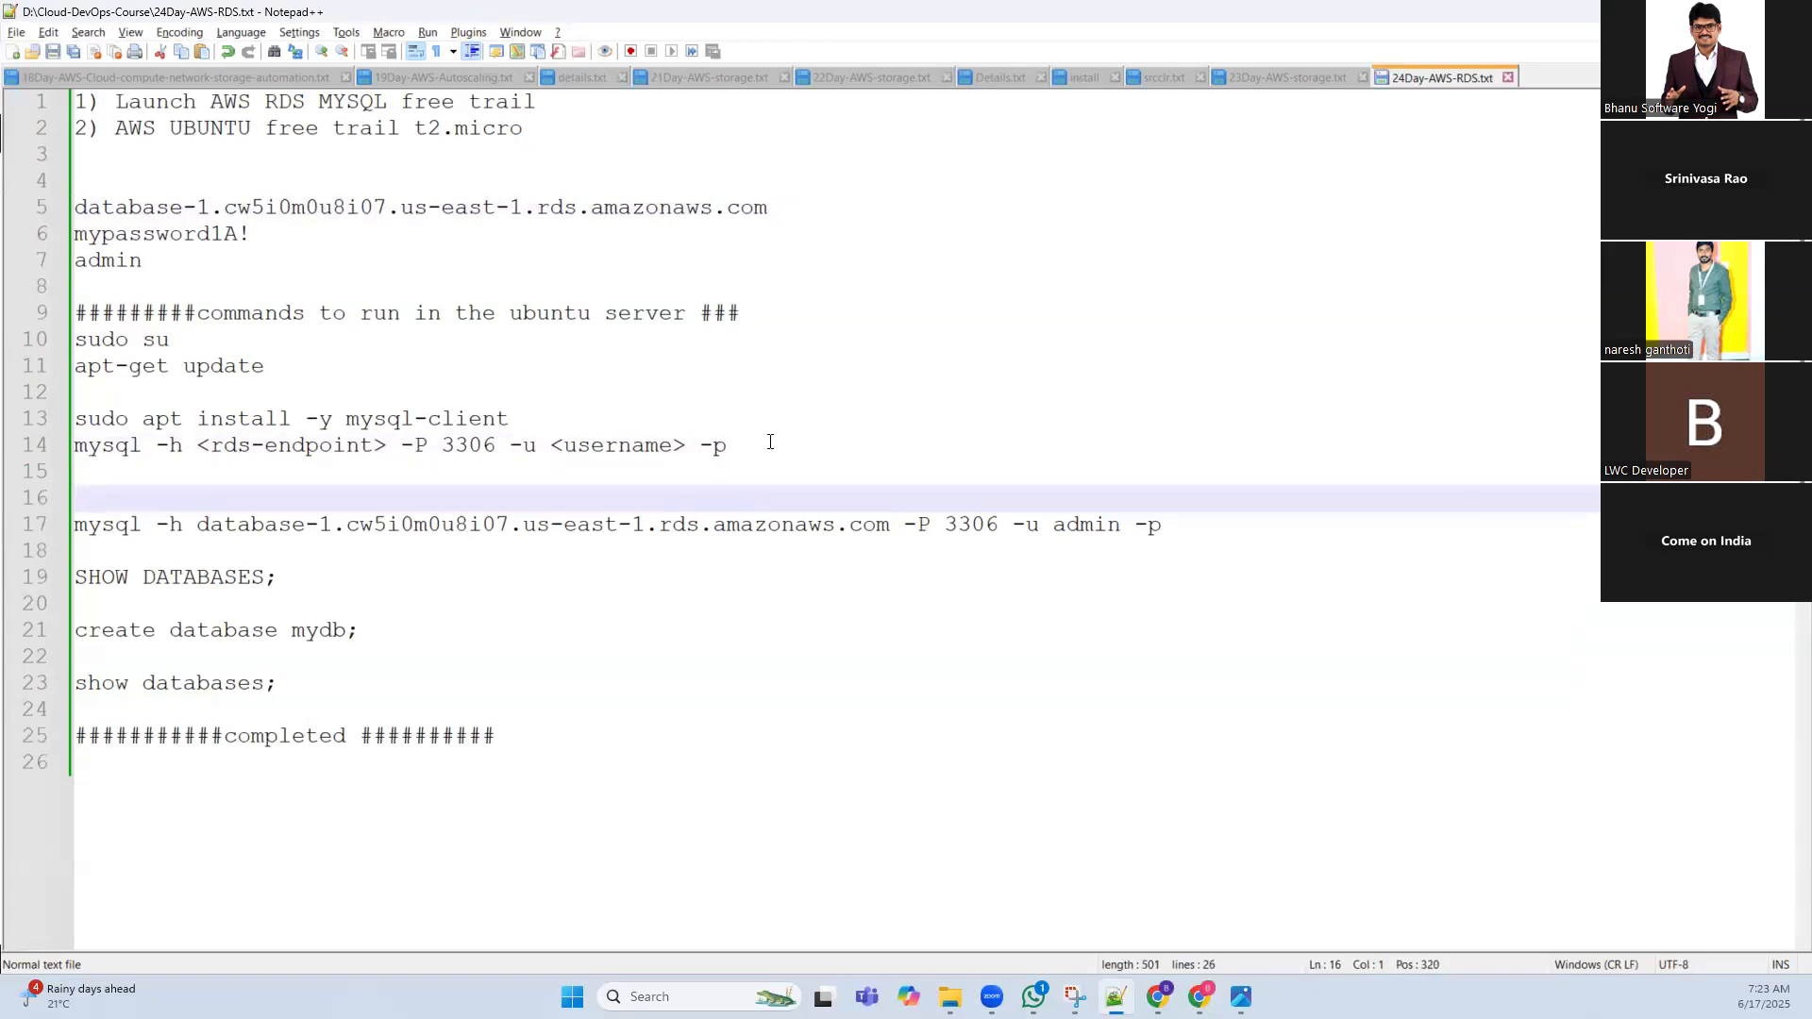
Examine the parts of the template mysql command on line 14: the client, -h host, <rds-endpoint>, port 3306 and <username>
left_click(214, 477)
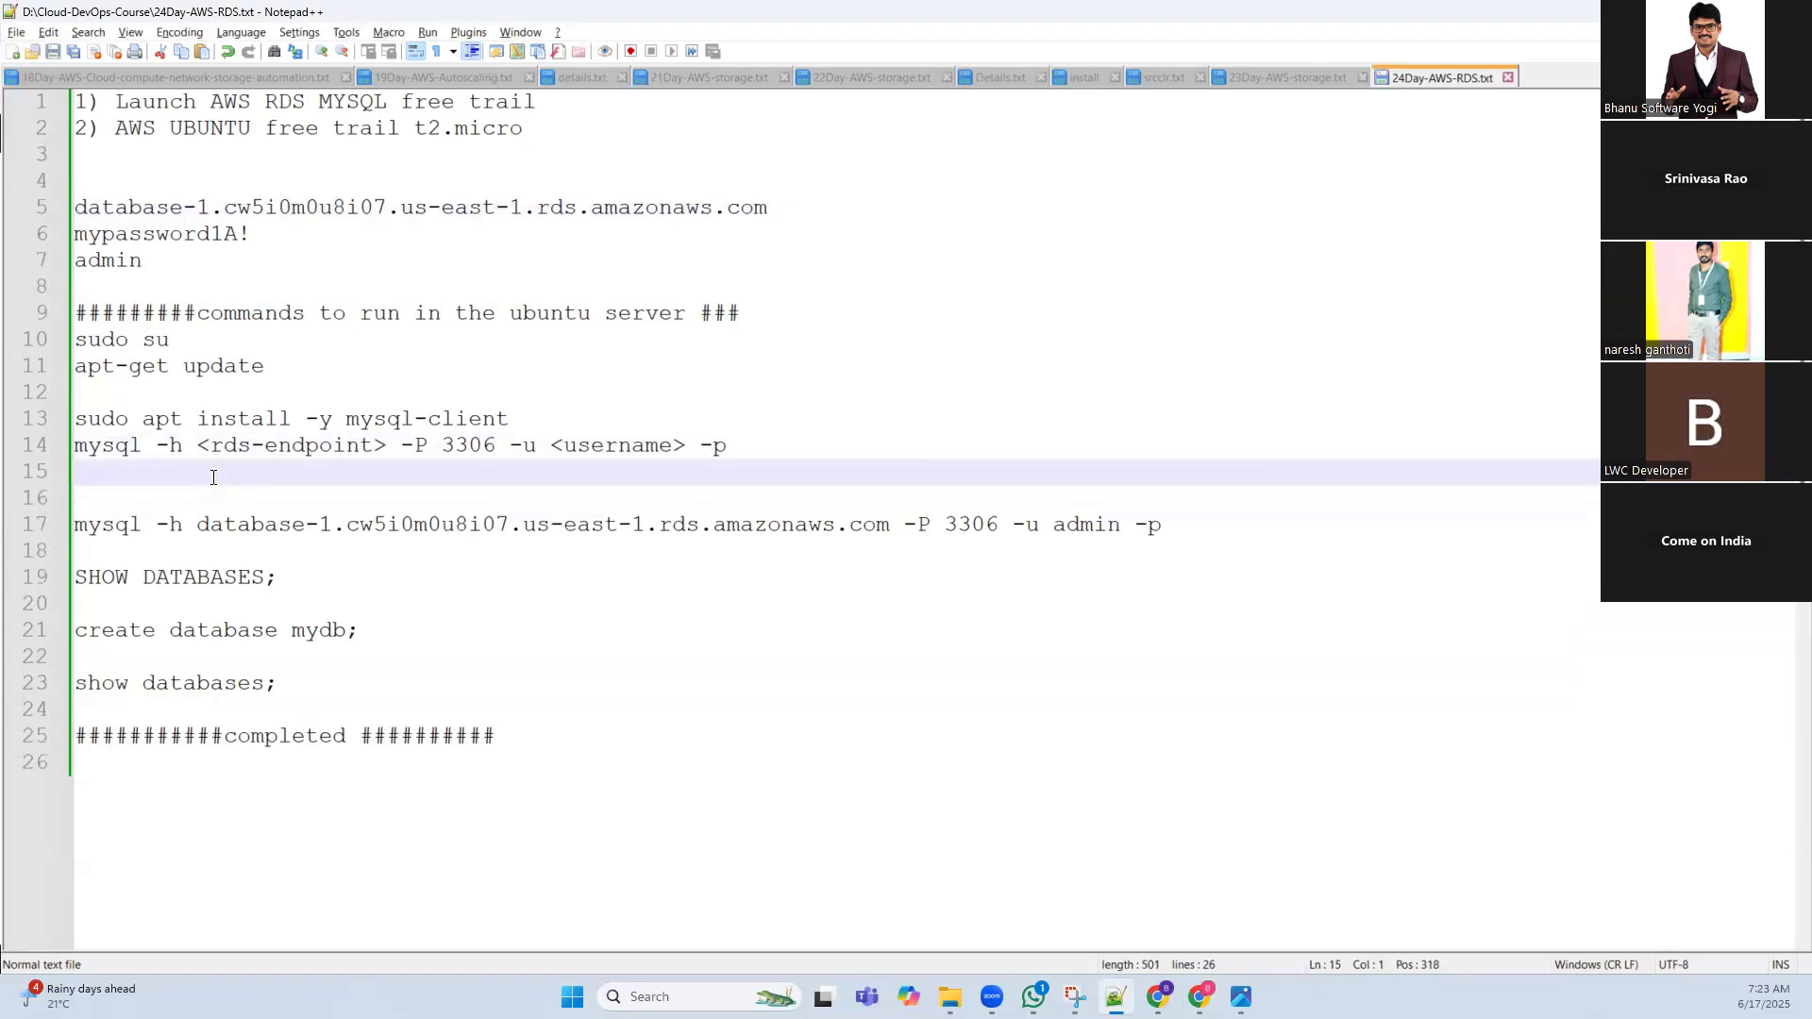
left_click_drag(740, 447, 74, 449)
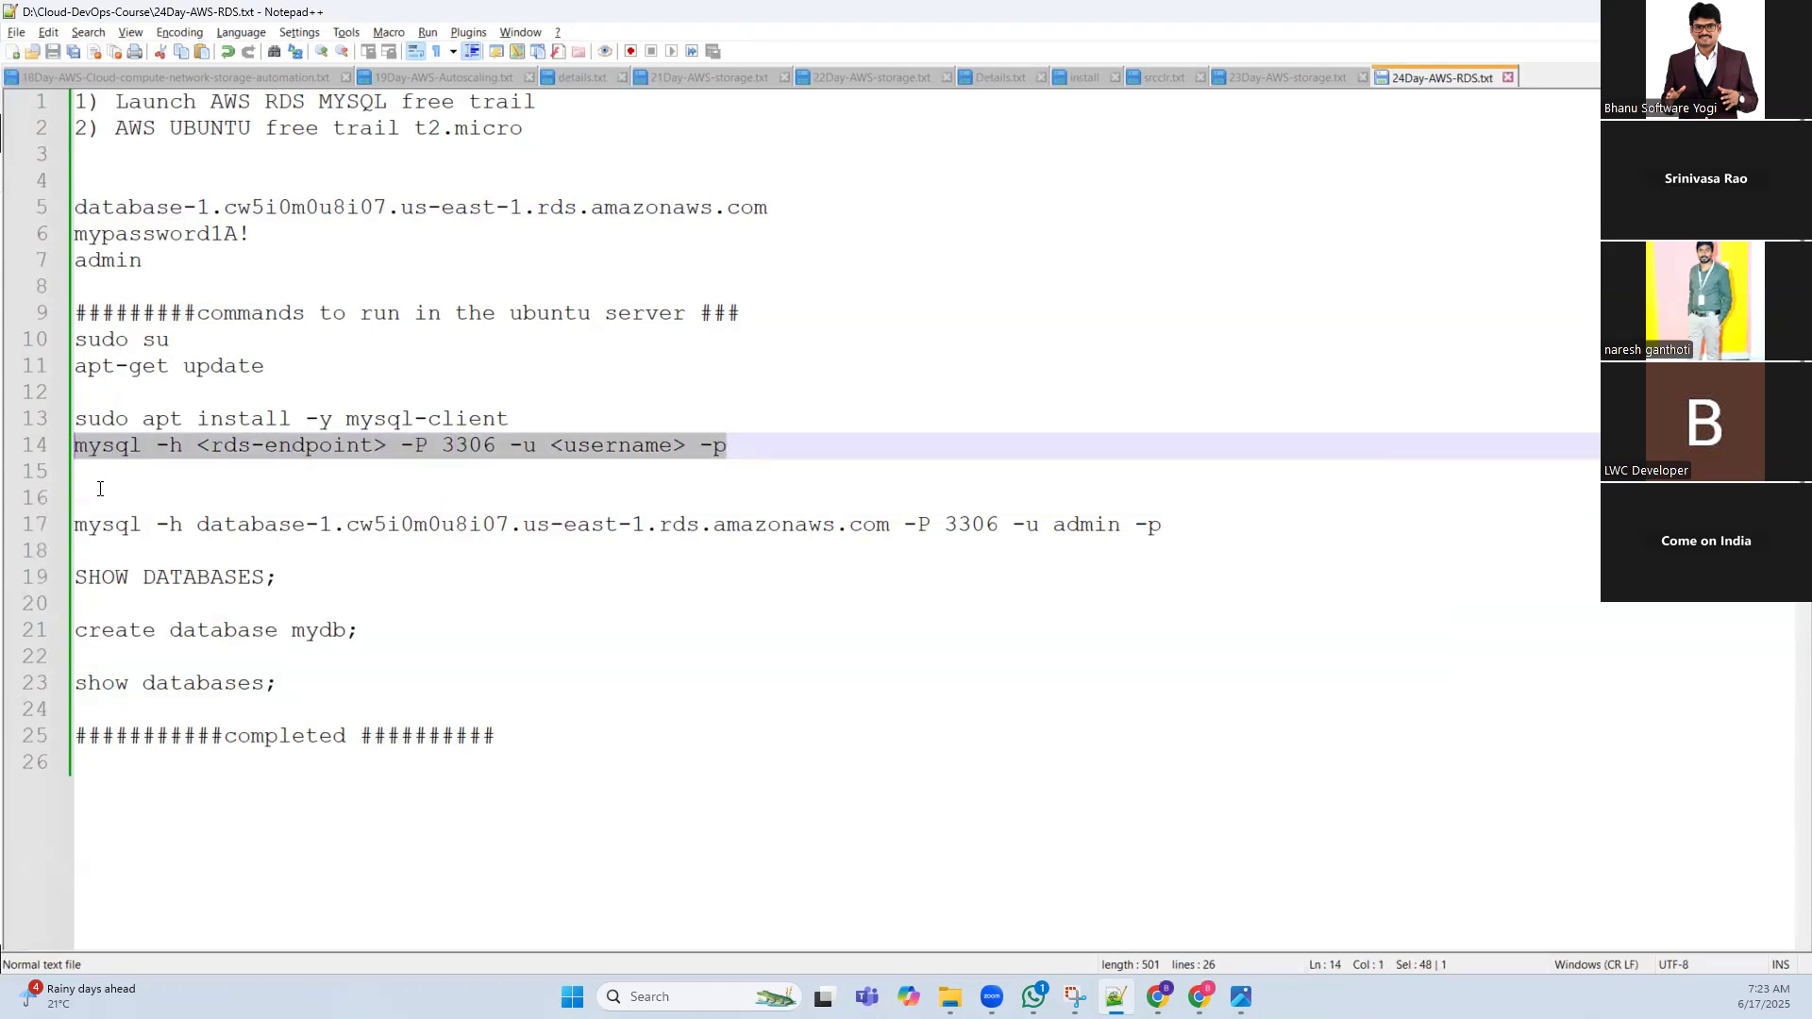
left_click(100, 491)
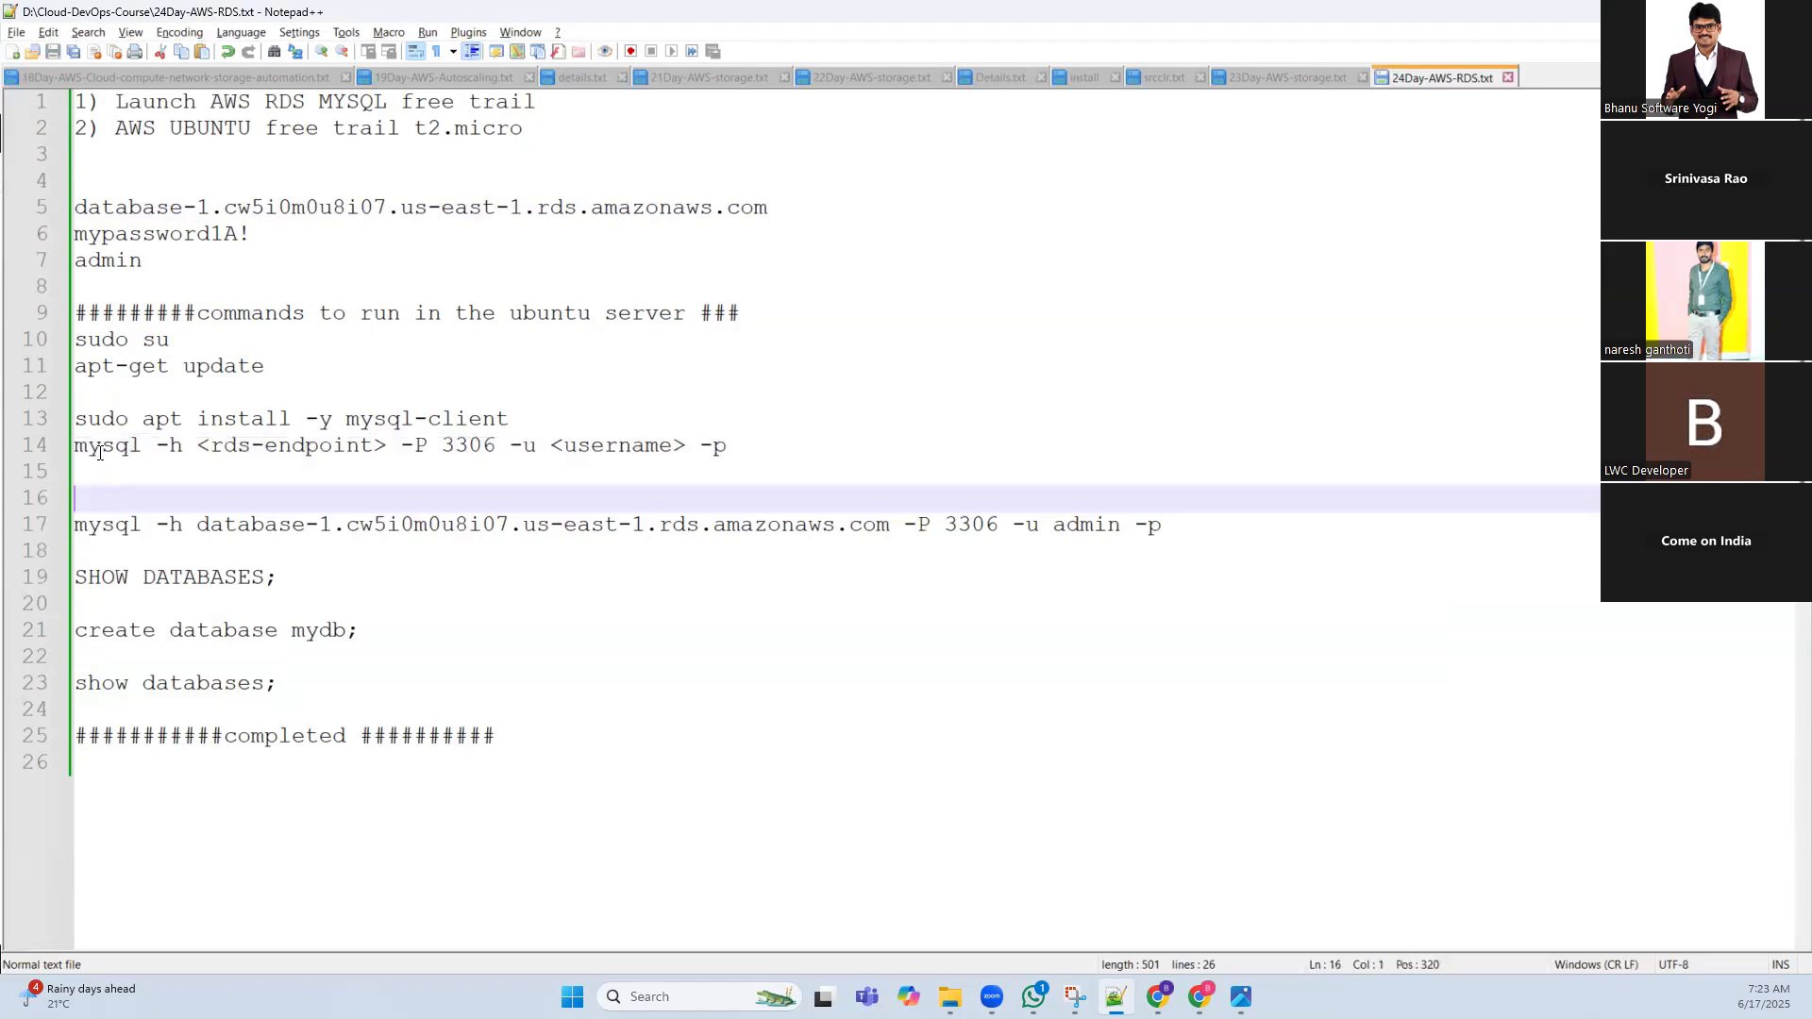
double_click(106, 445)
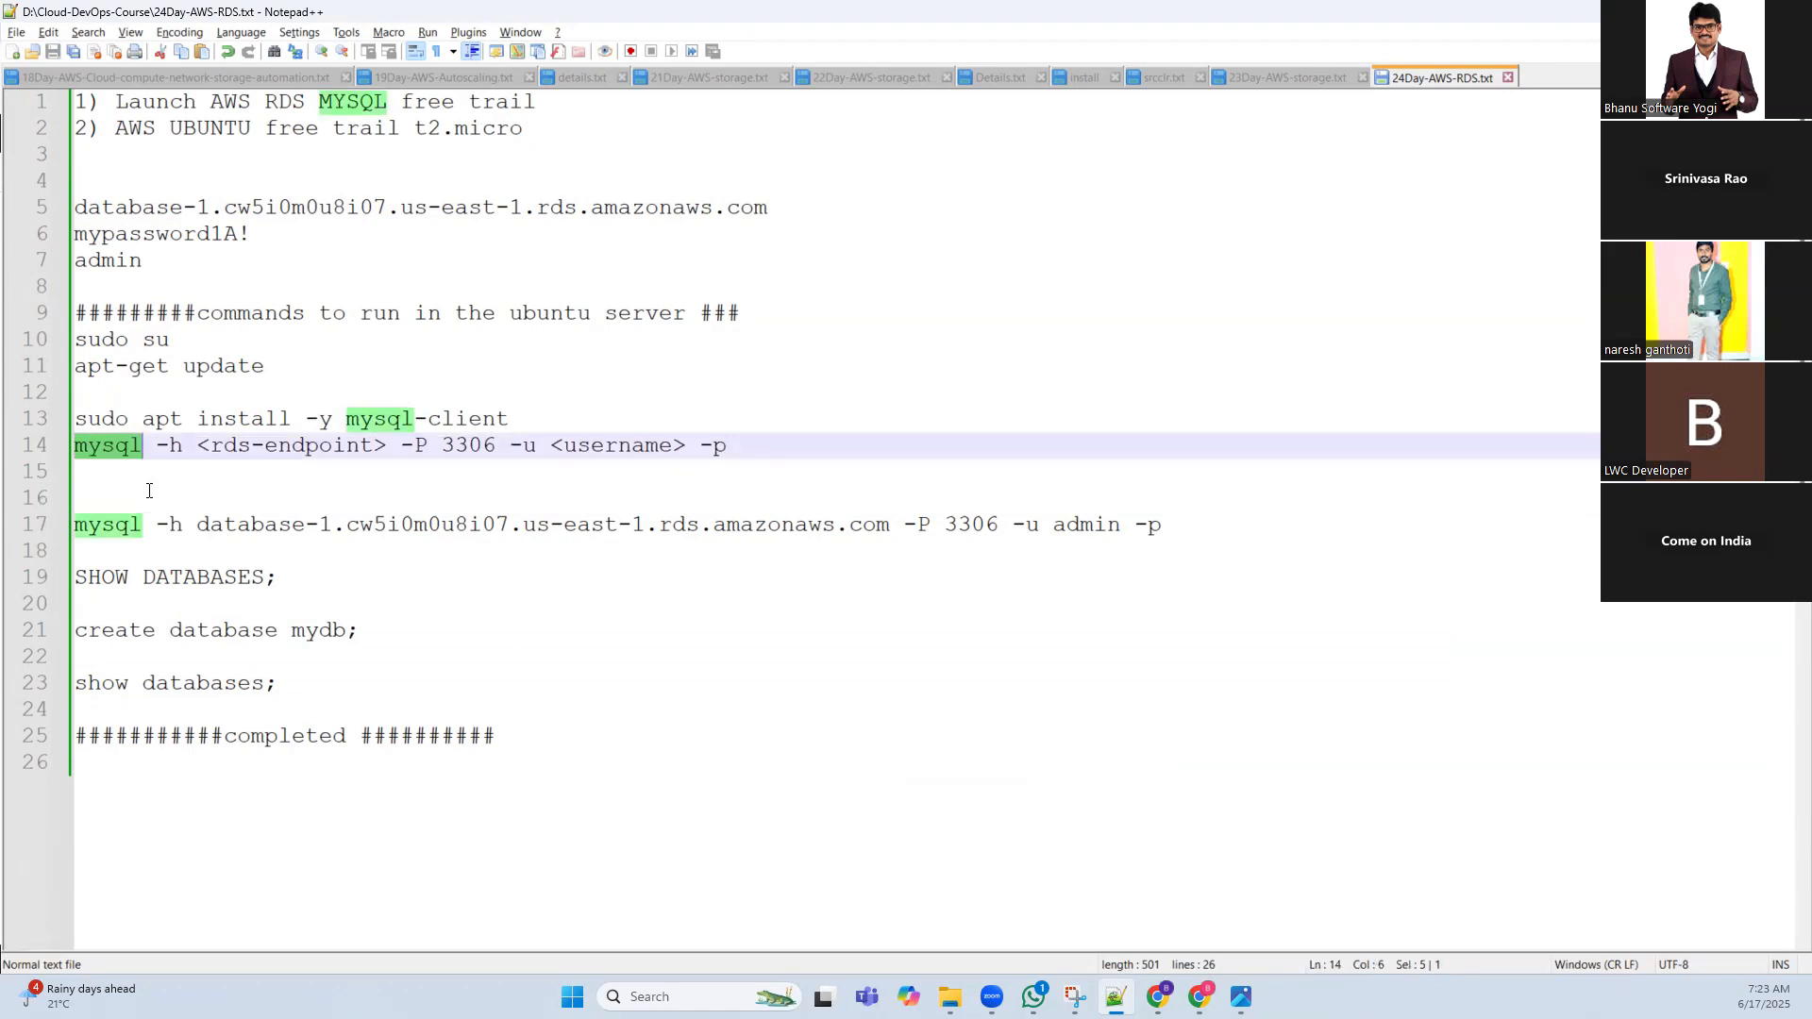
left_click(181, 500)
double_click(176, 445)
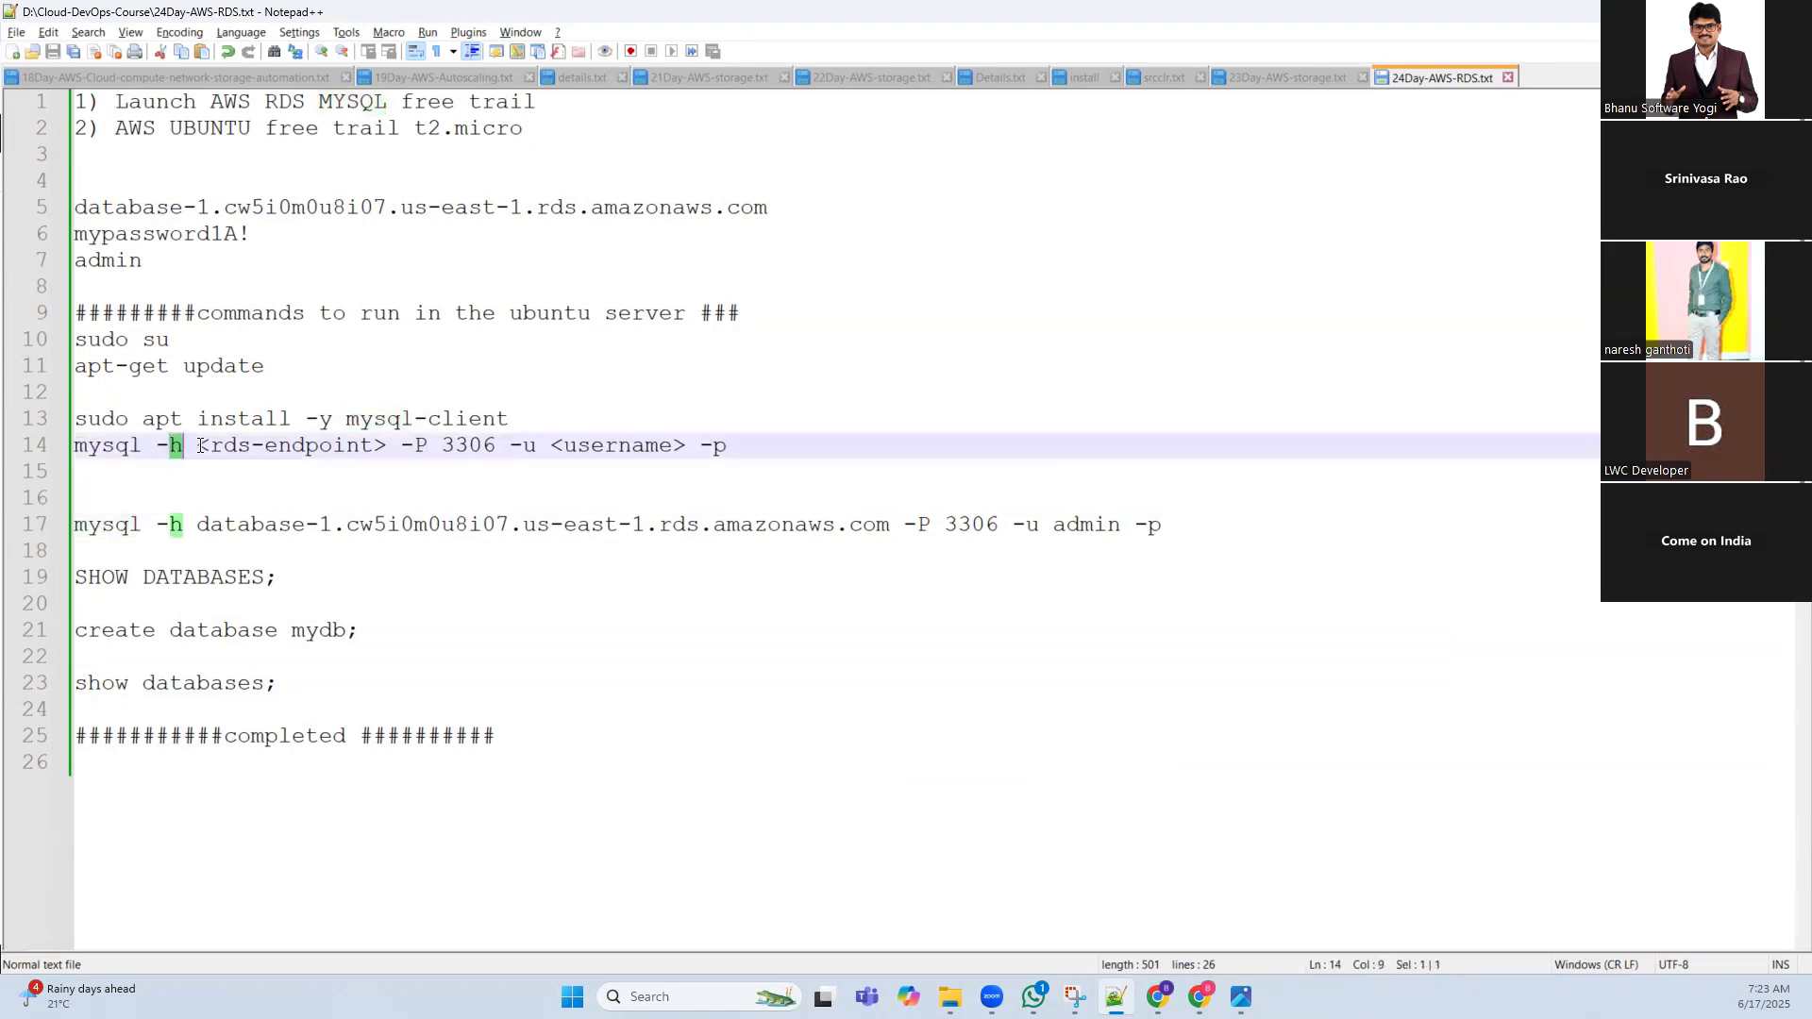
left_click(201, 445)
left_click_drag(212, 445, 373, 446)
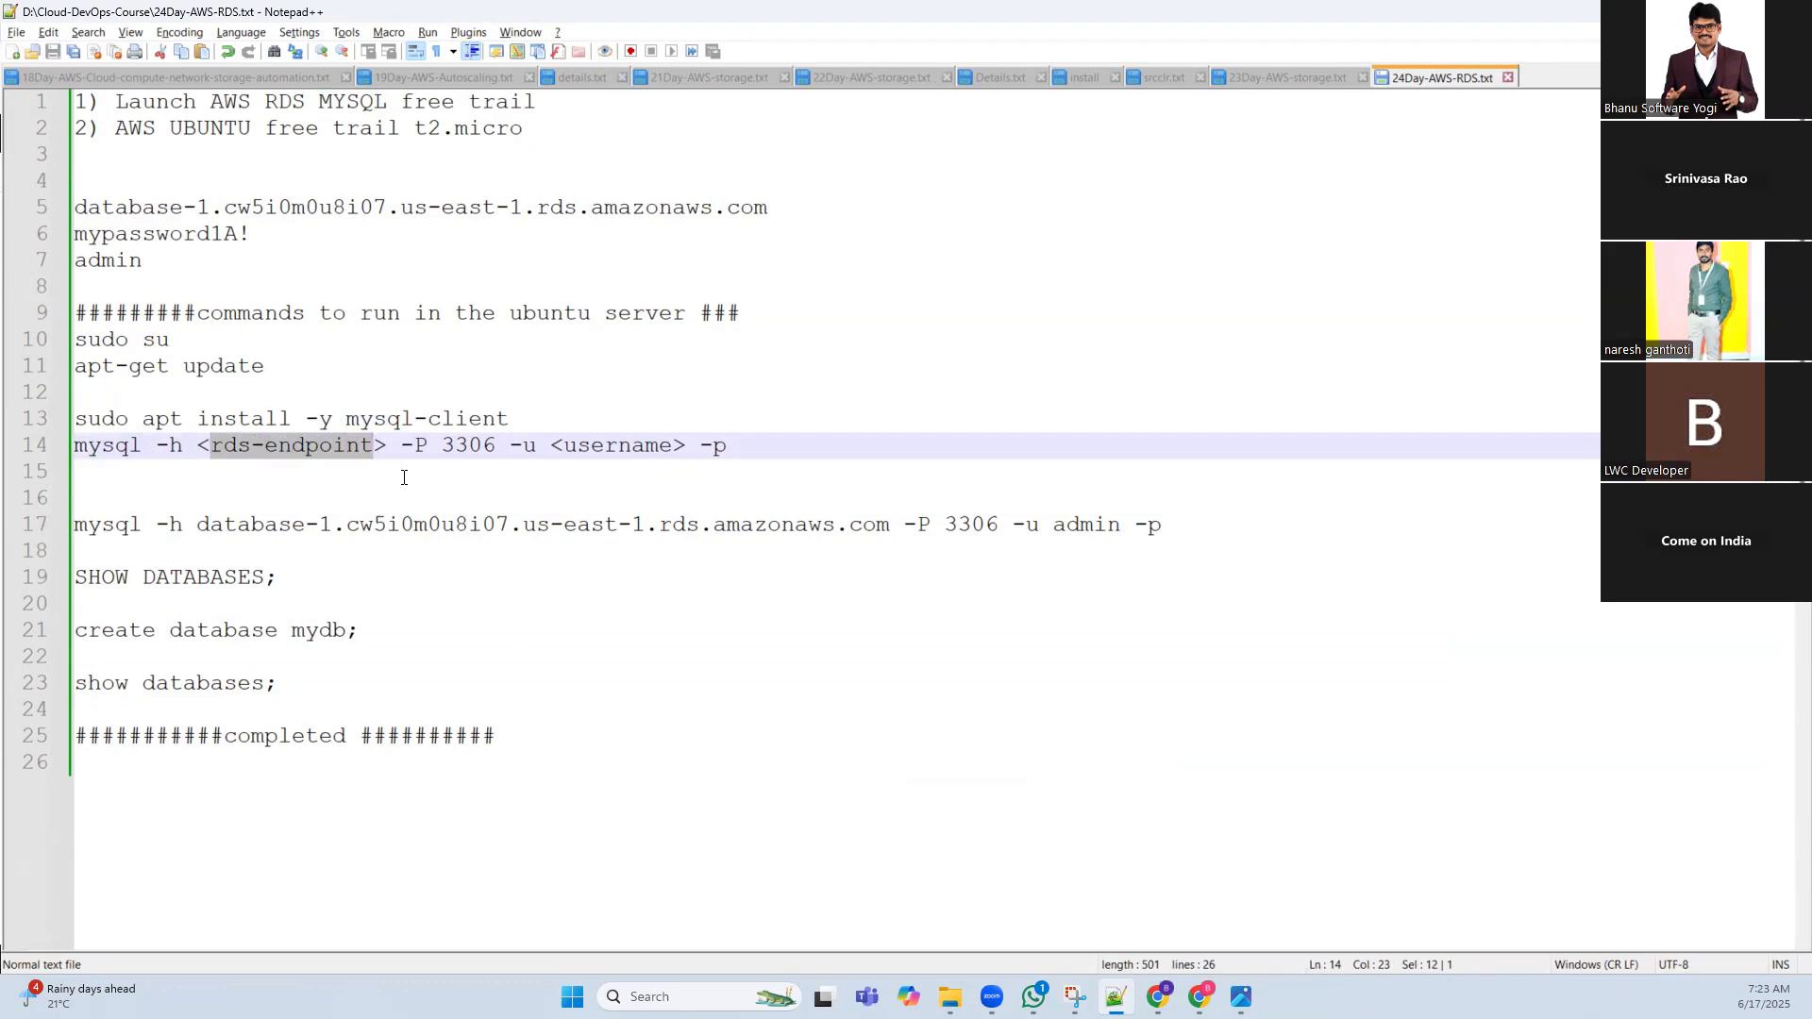
double_click(468, 445)
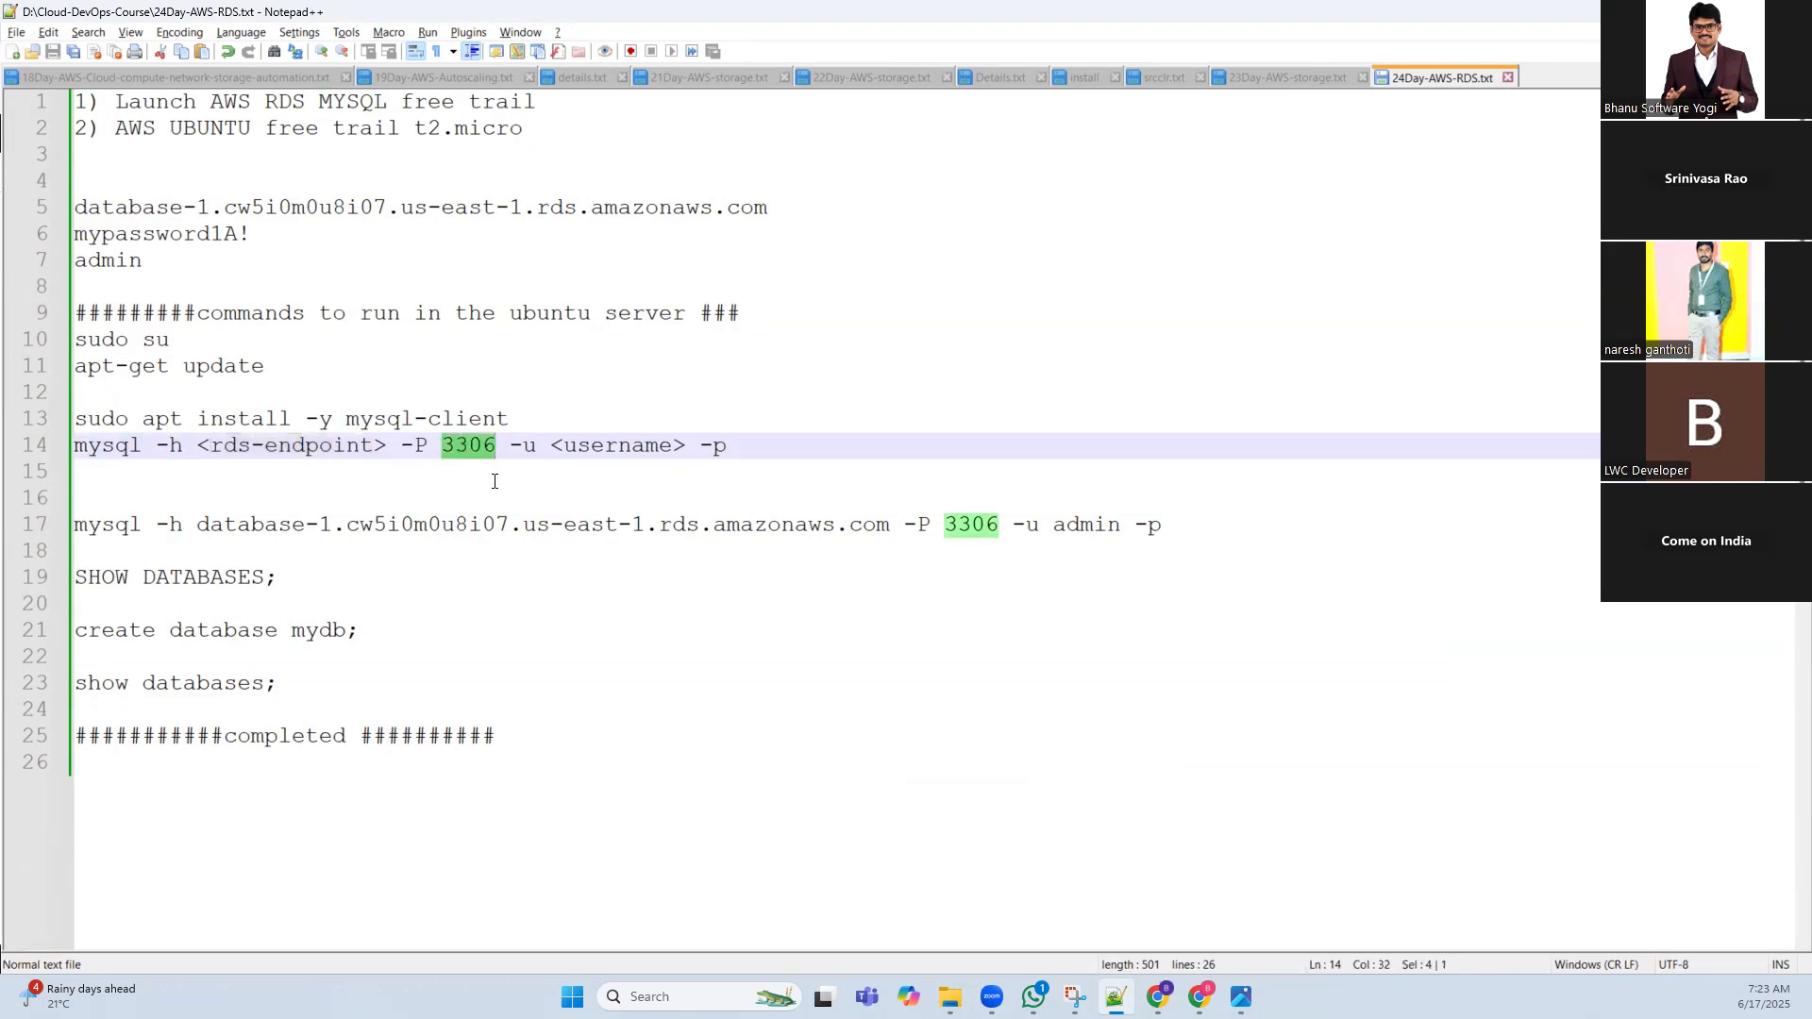
double_click(604, 444)
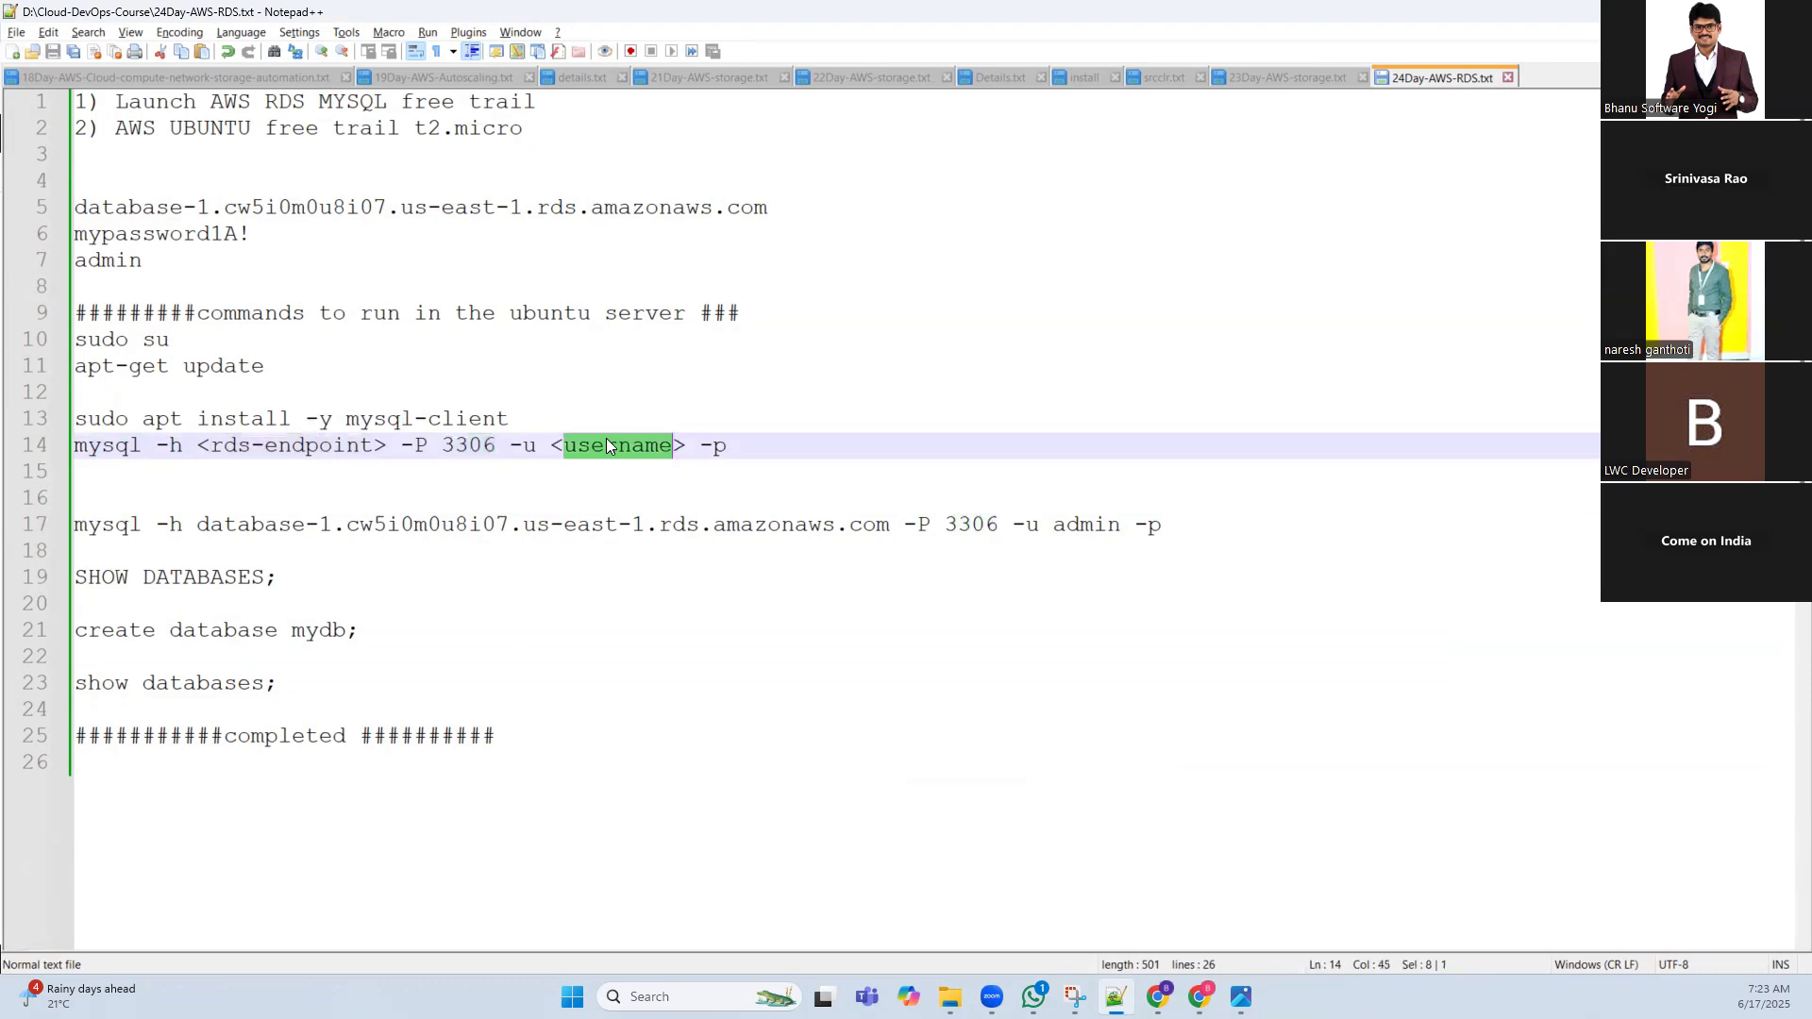
left_click(613, 468)
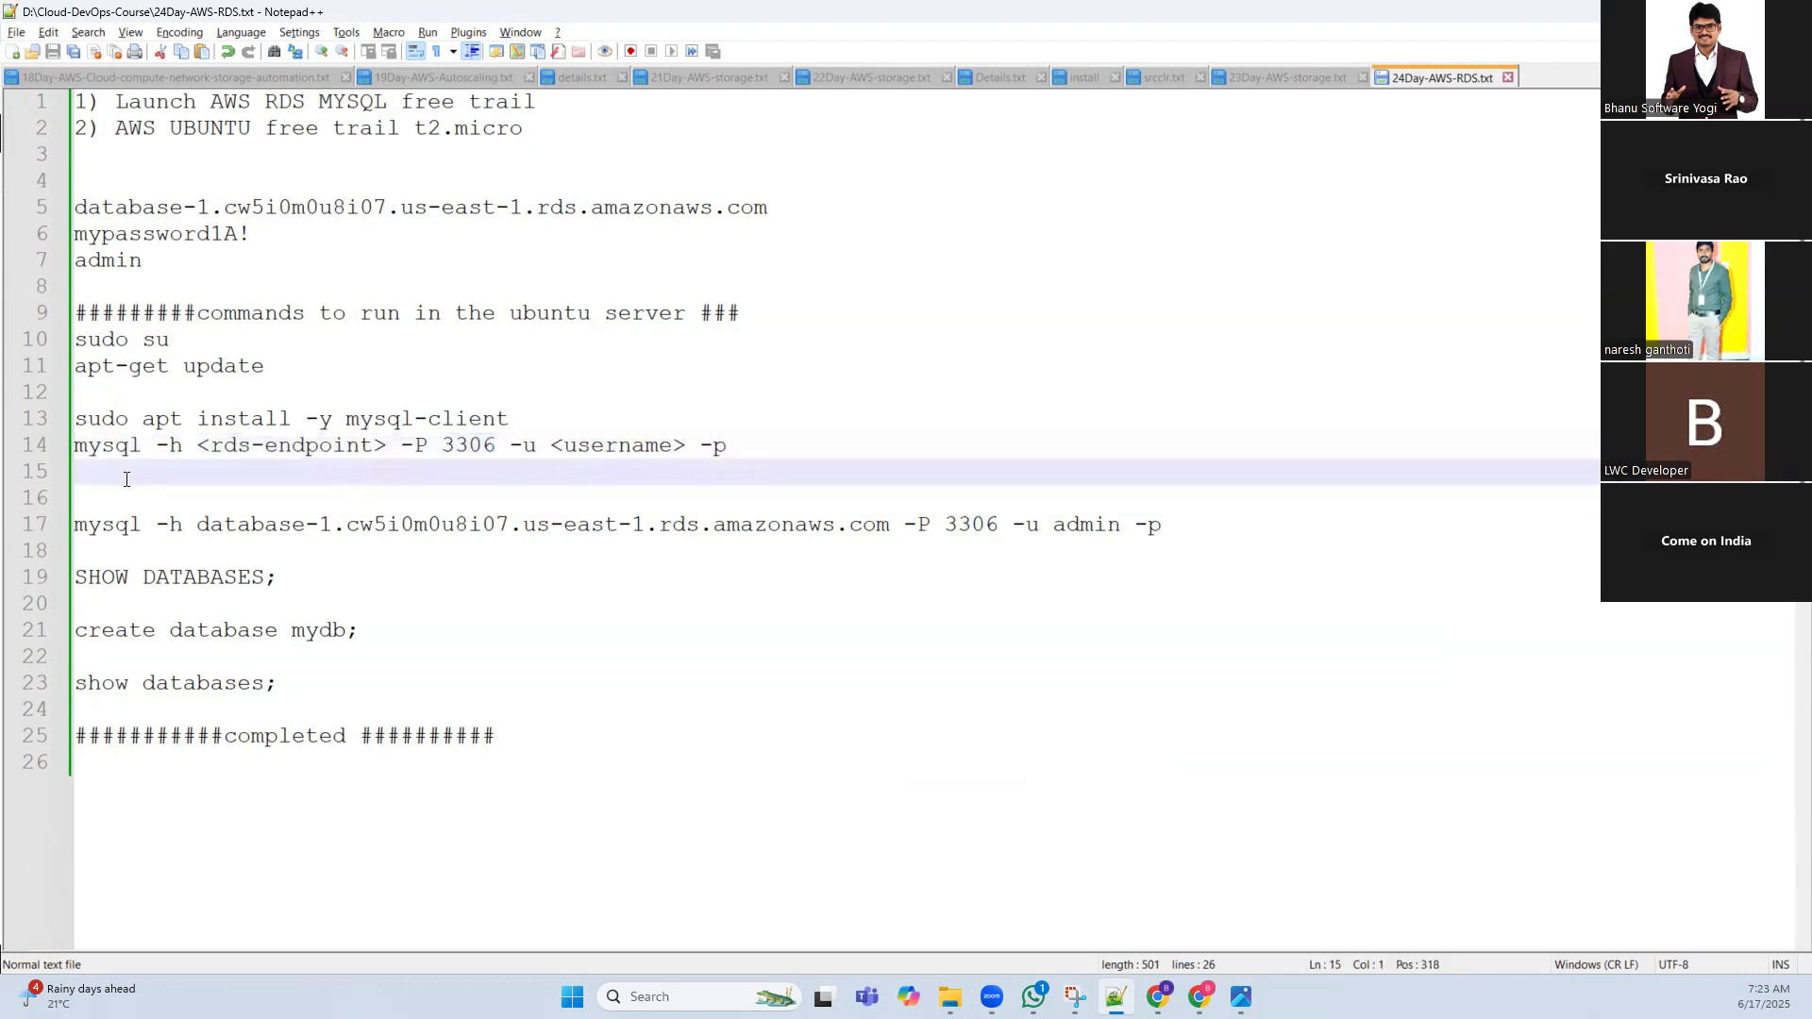
Cut the database-1 endpoint from the mysql command on line 17, paste it back after -h, and save the notes
double_click(146, 522)
left_click(175, 526)
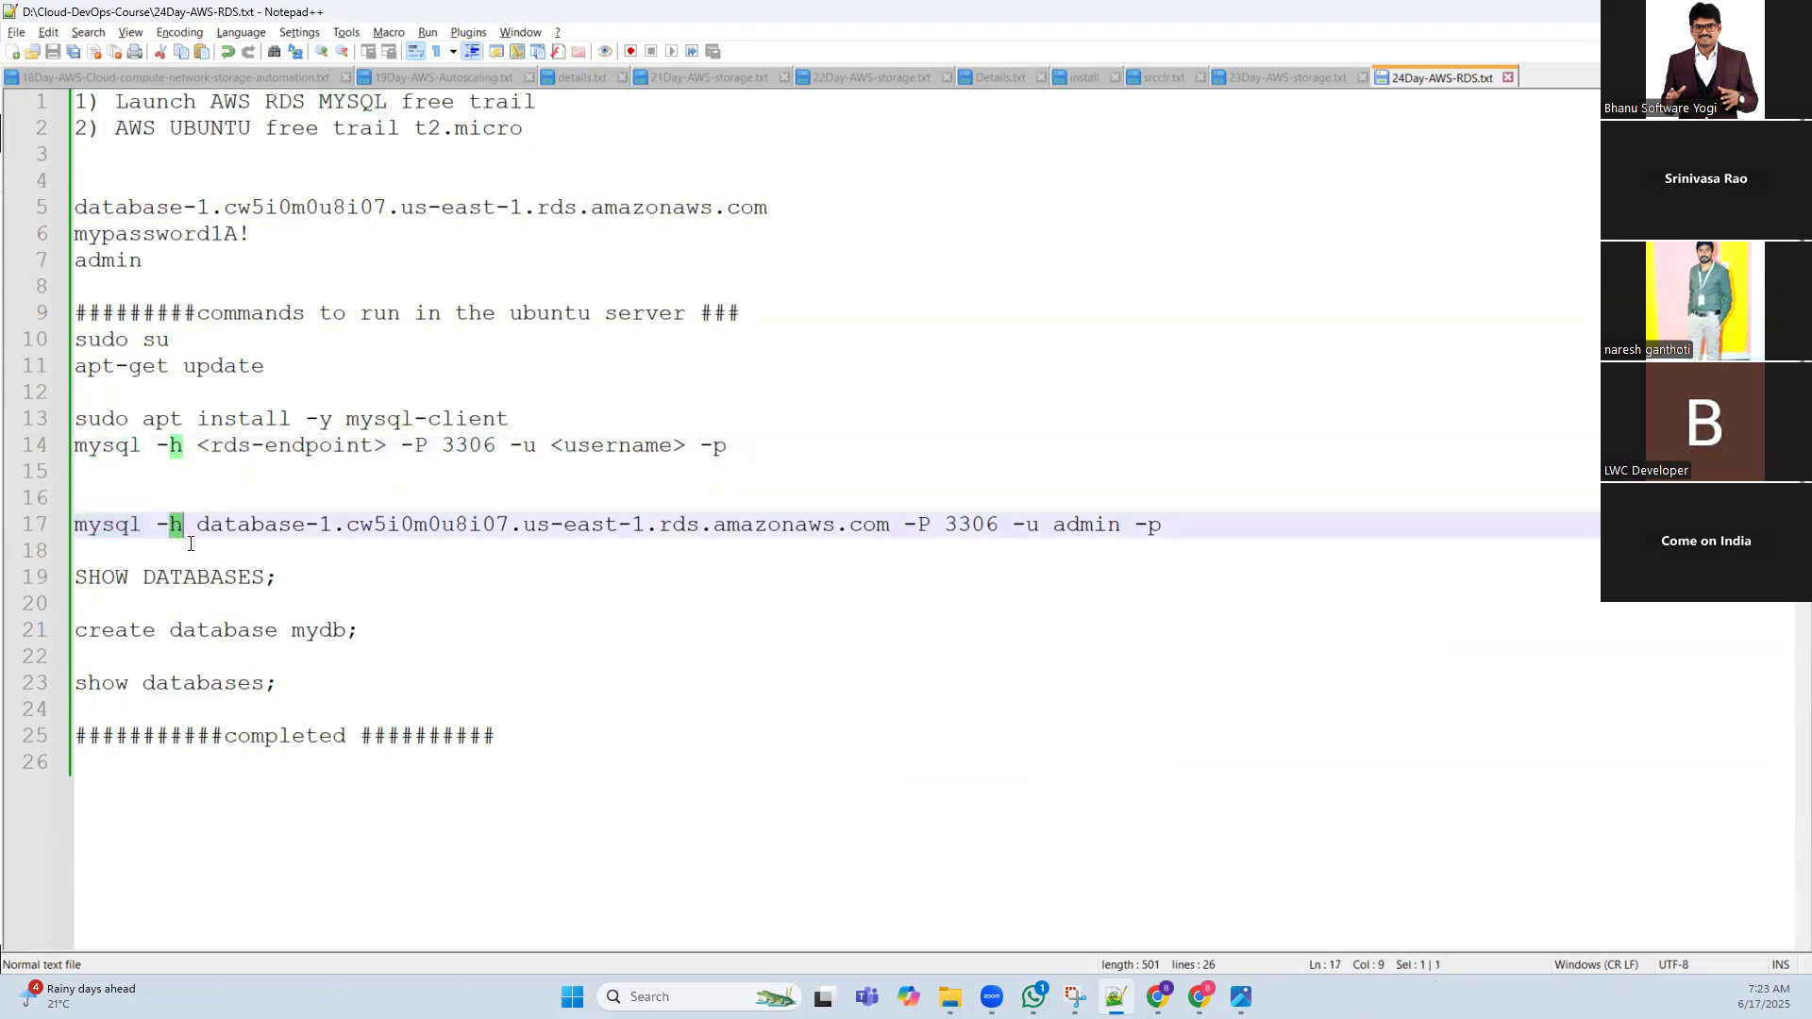
left_click_drag(196, 525, 887, 525)
key("ctrl+x")
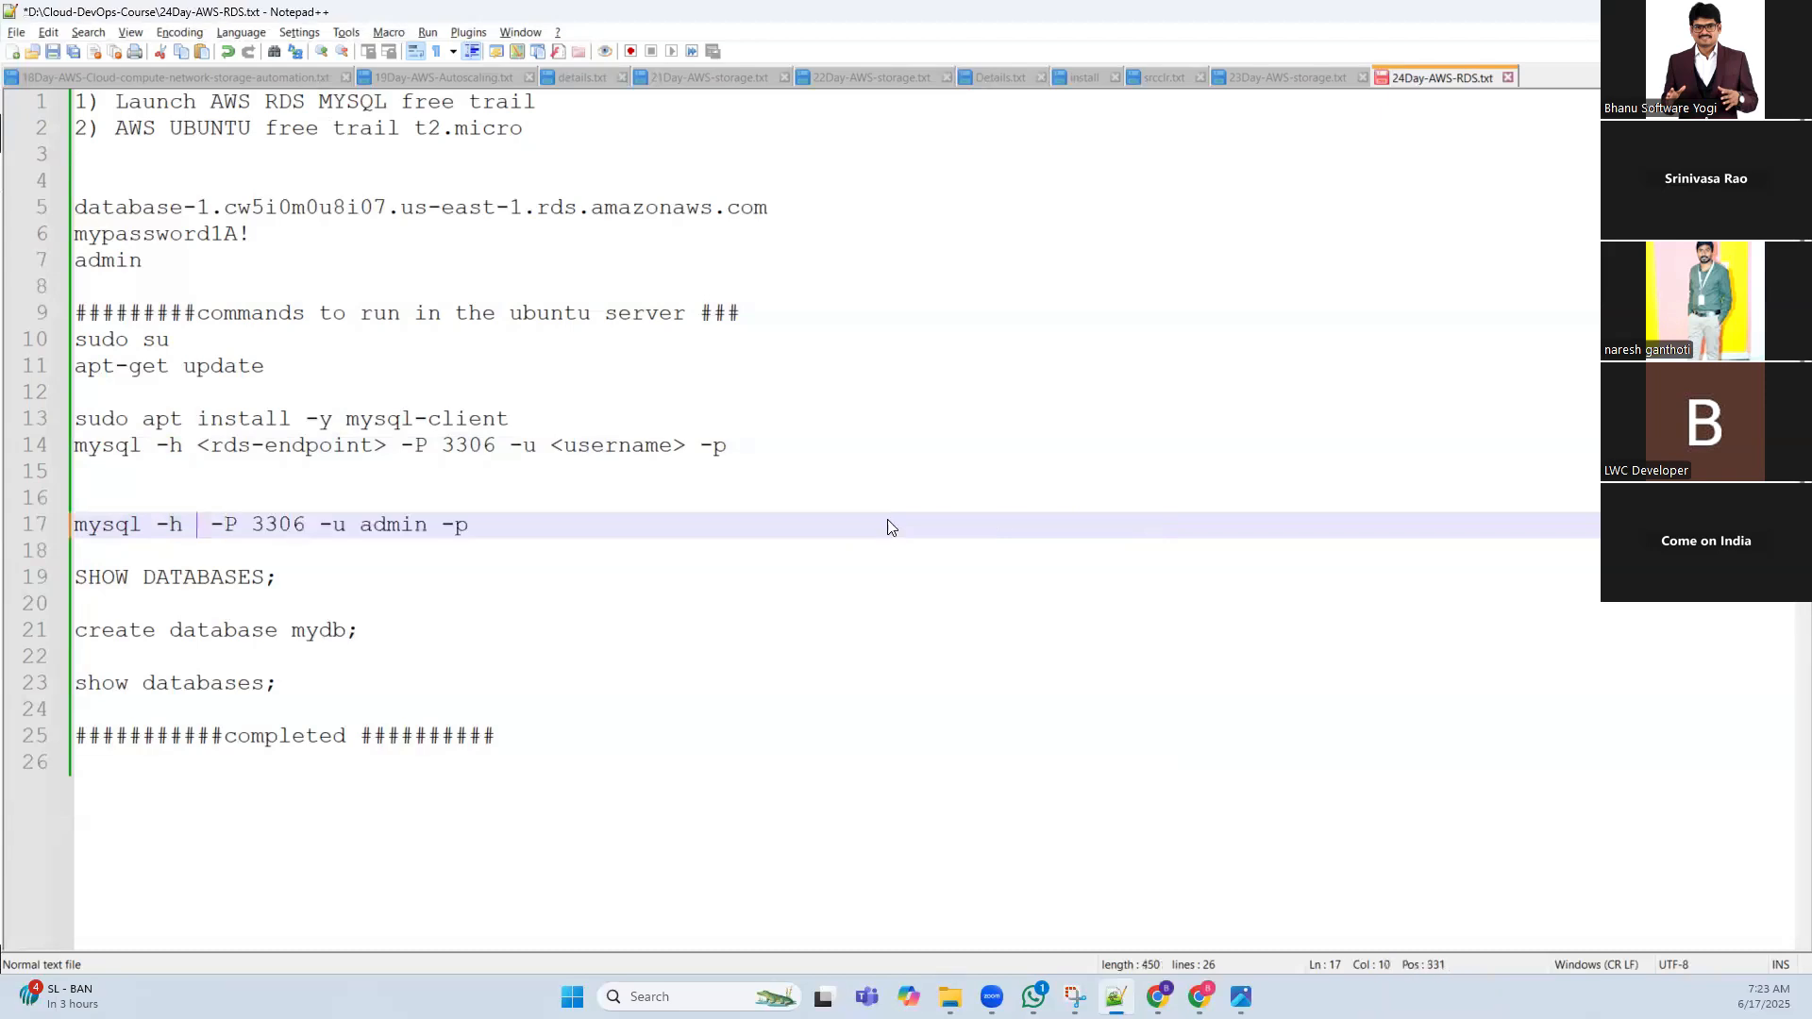
key("ctrl+v")
key("ctrl+s")
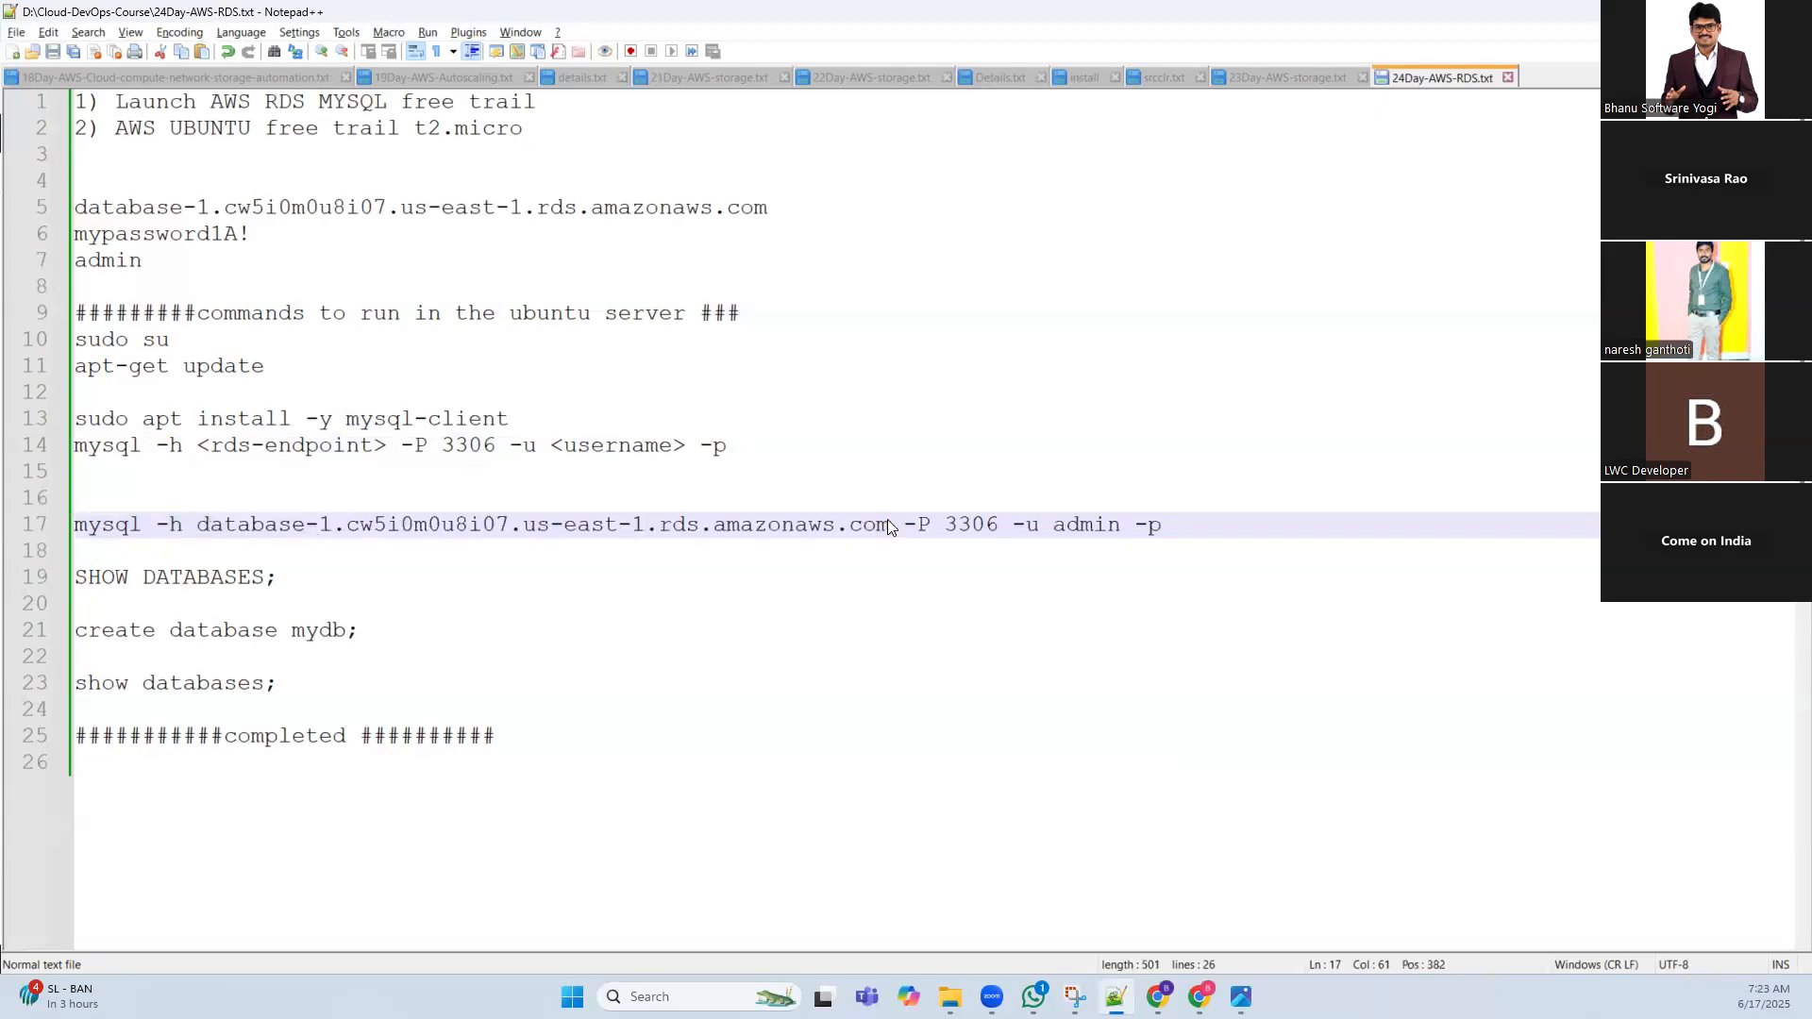
Copy the line 17 mysql command for database-1, with port 3306 and user admin, and run it in the EC2 Instance Connect terminal
double_click(971, 525)
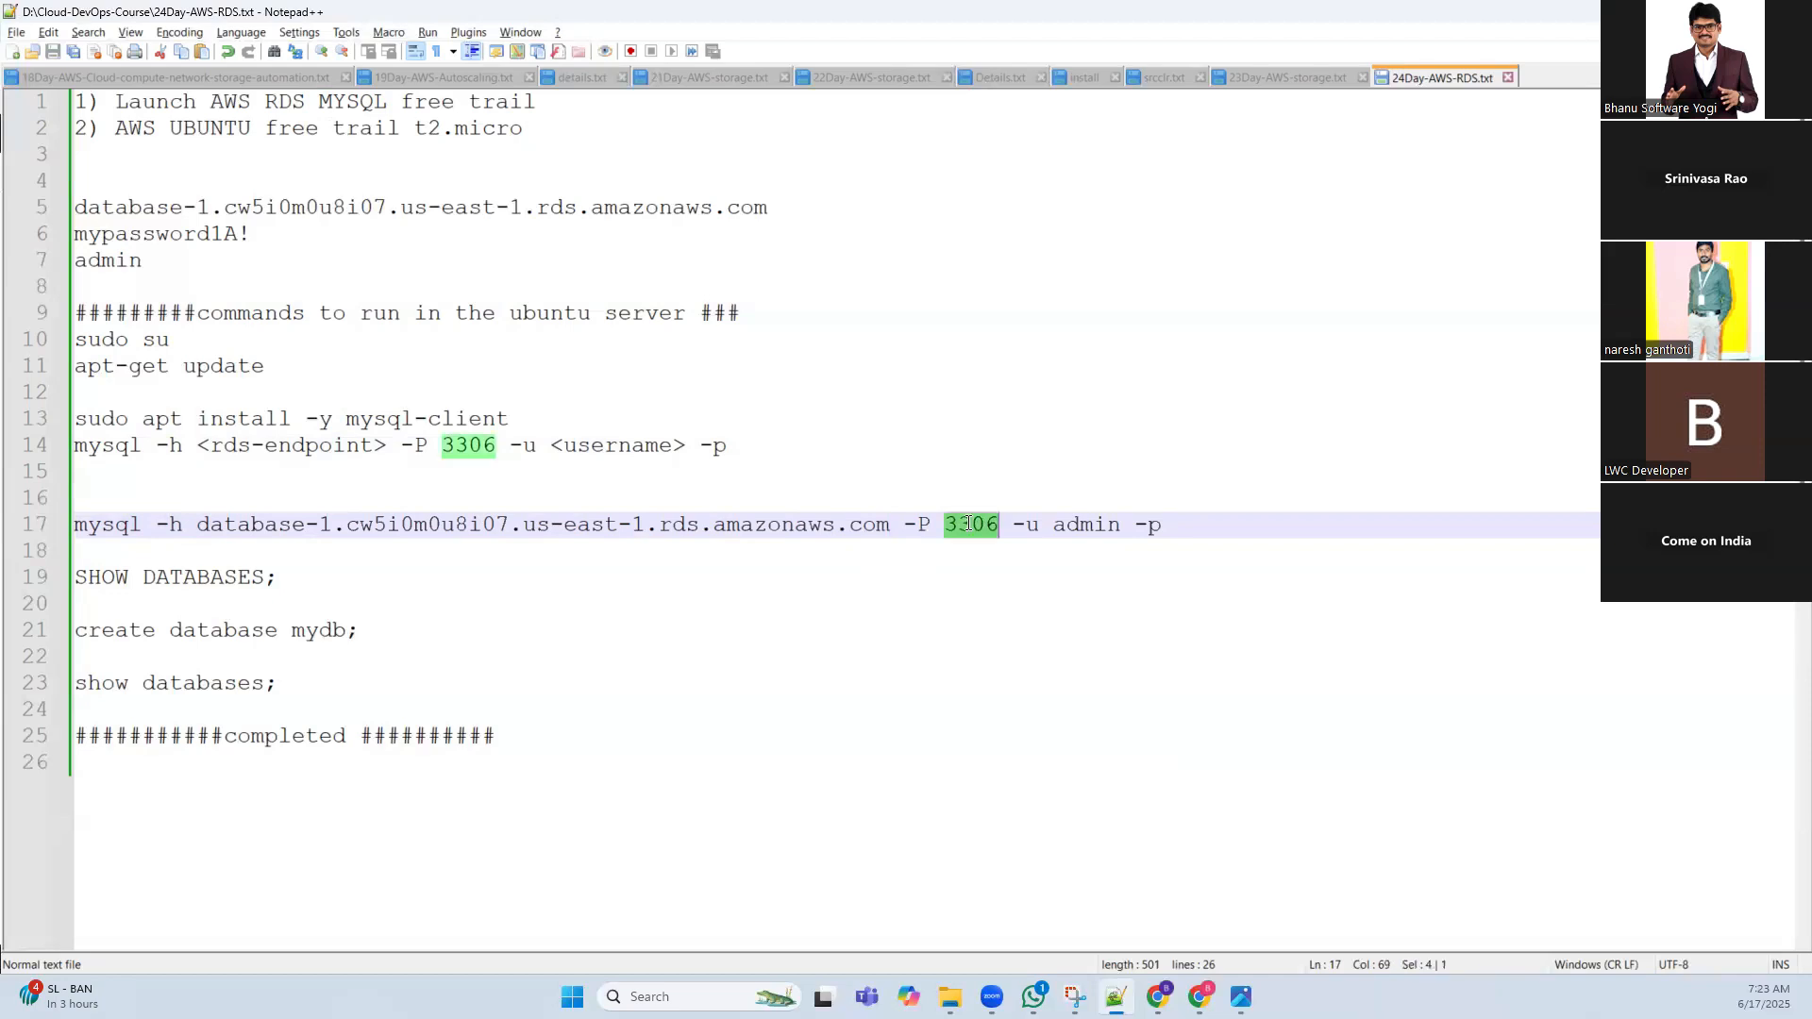
double_click(1085, 524)
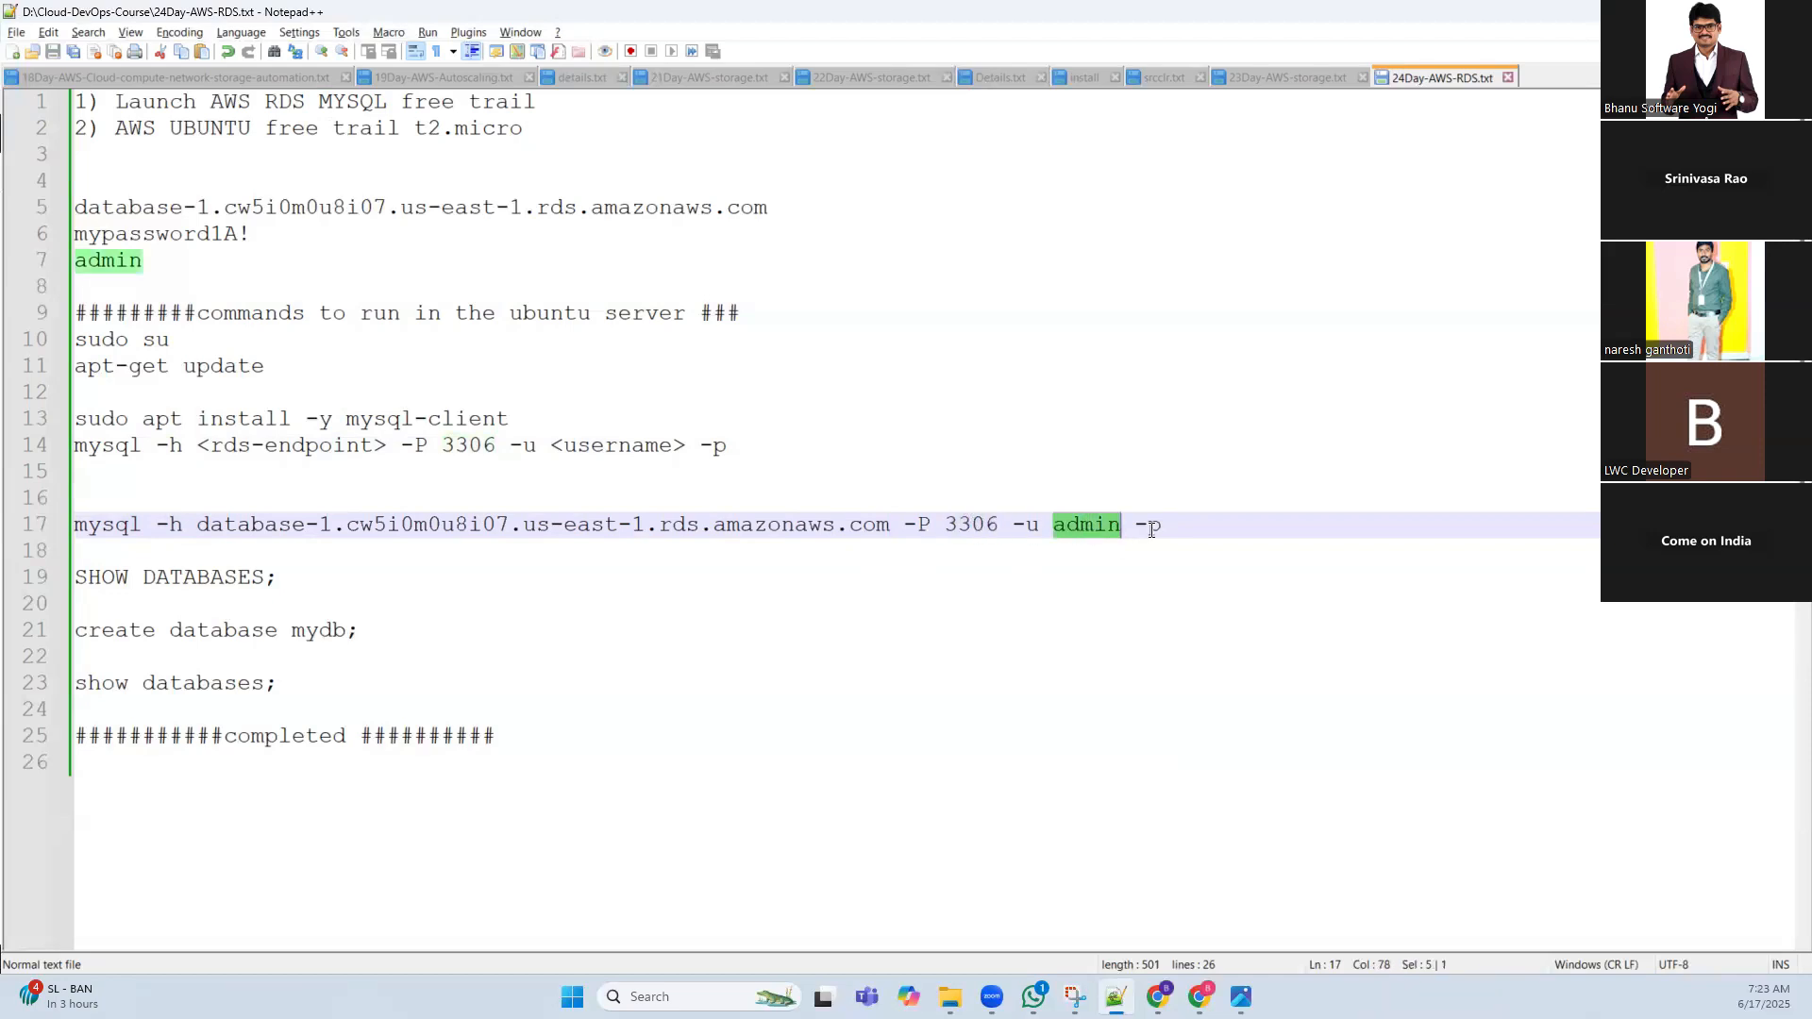
left_click_drag(1163, 525, 72, 529)
key("ctrl+c")
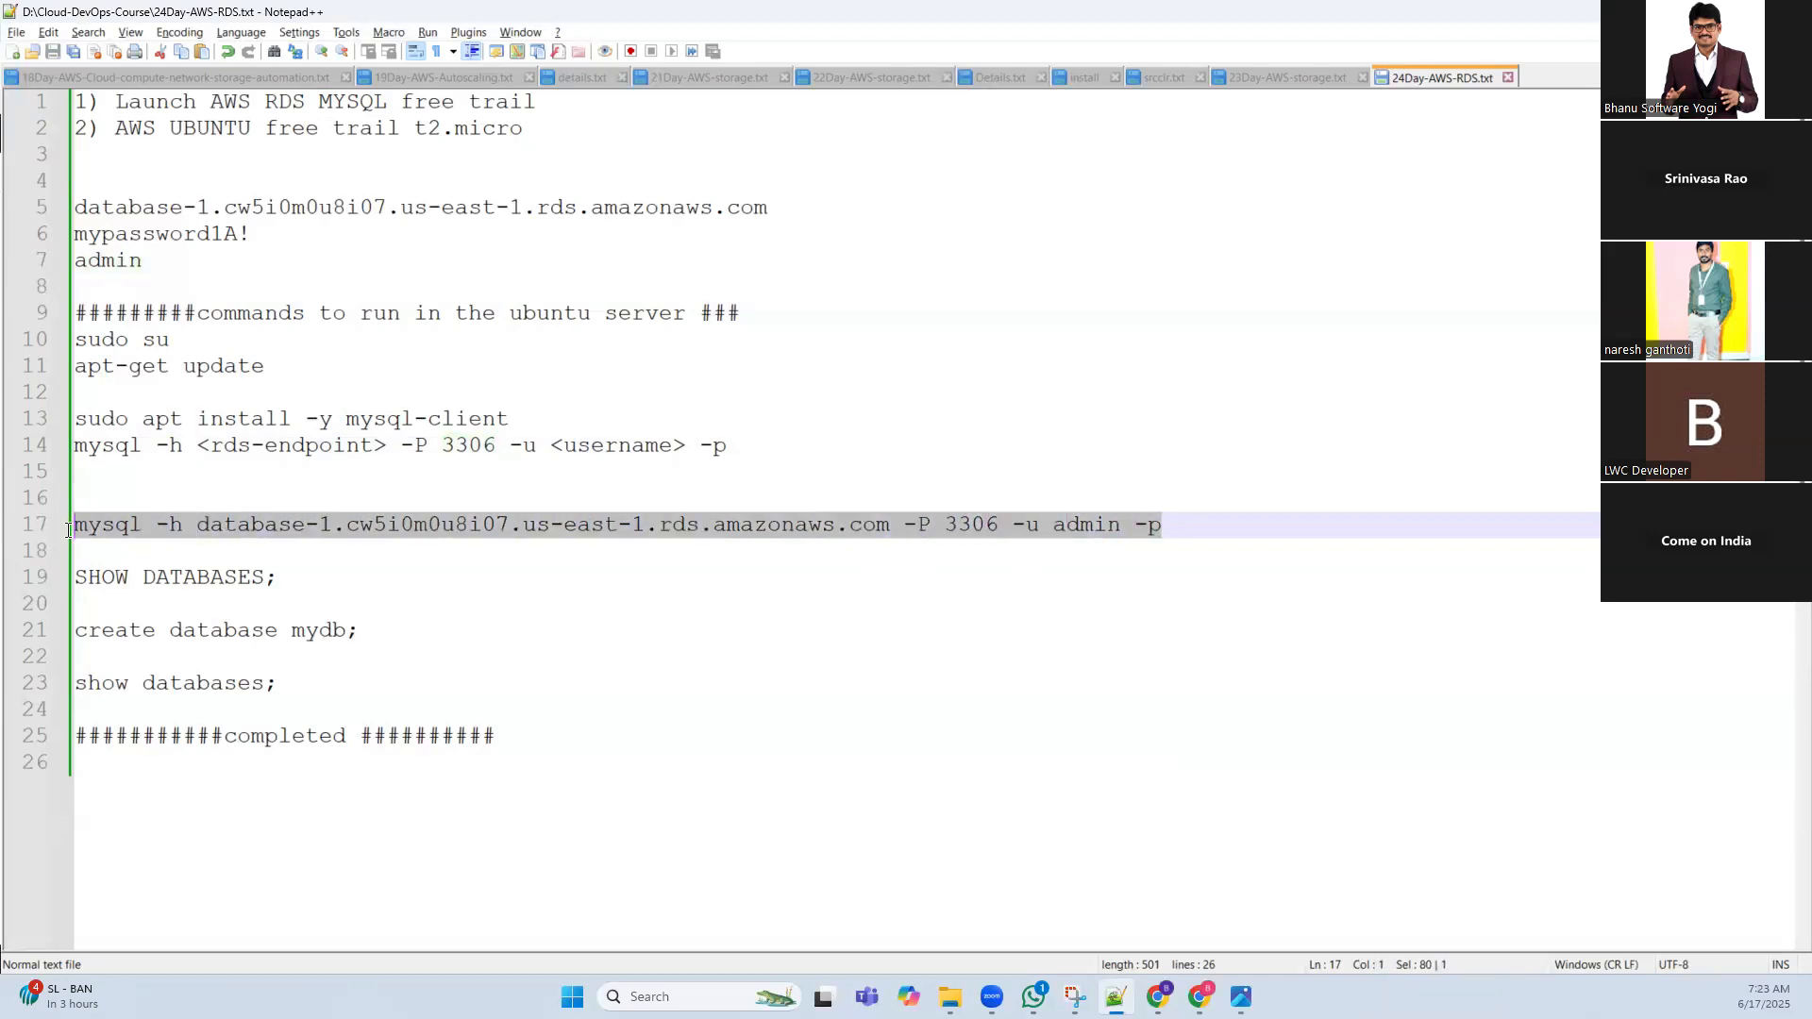
key("alt+Tab")
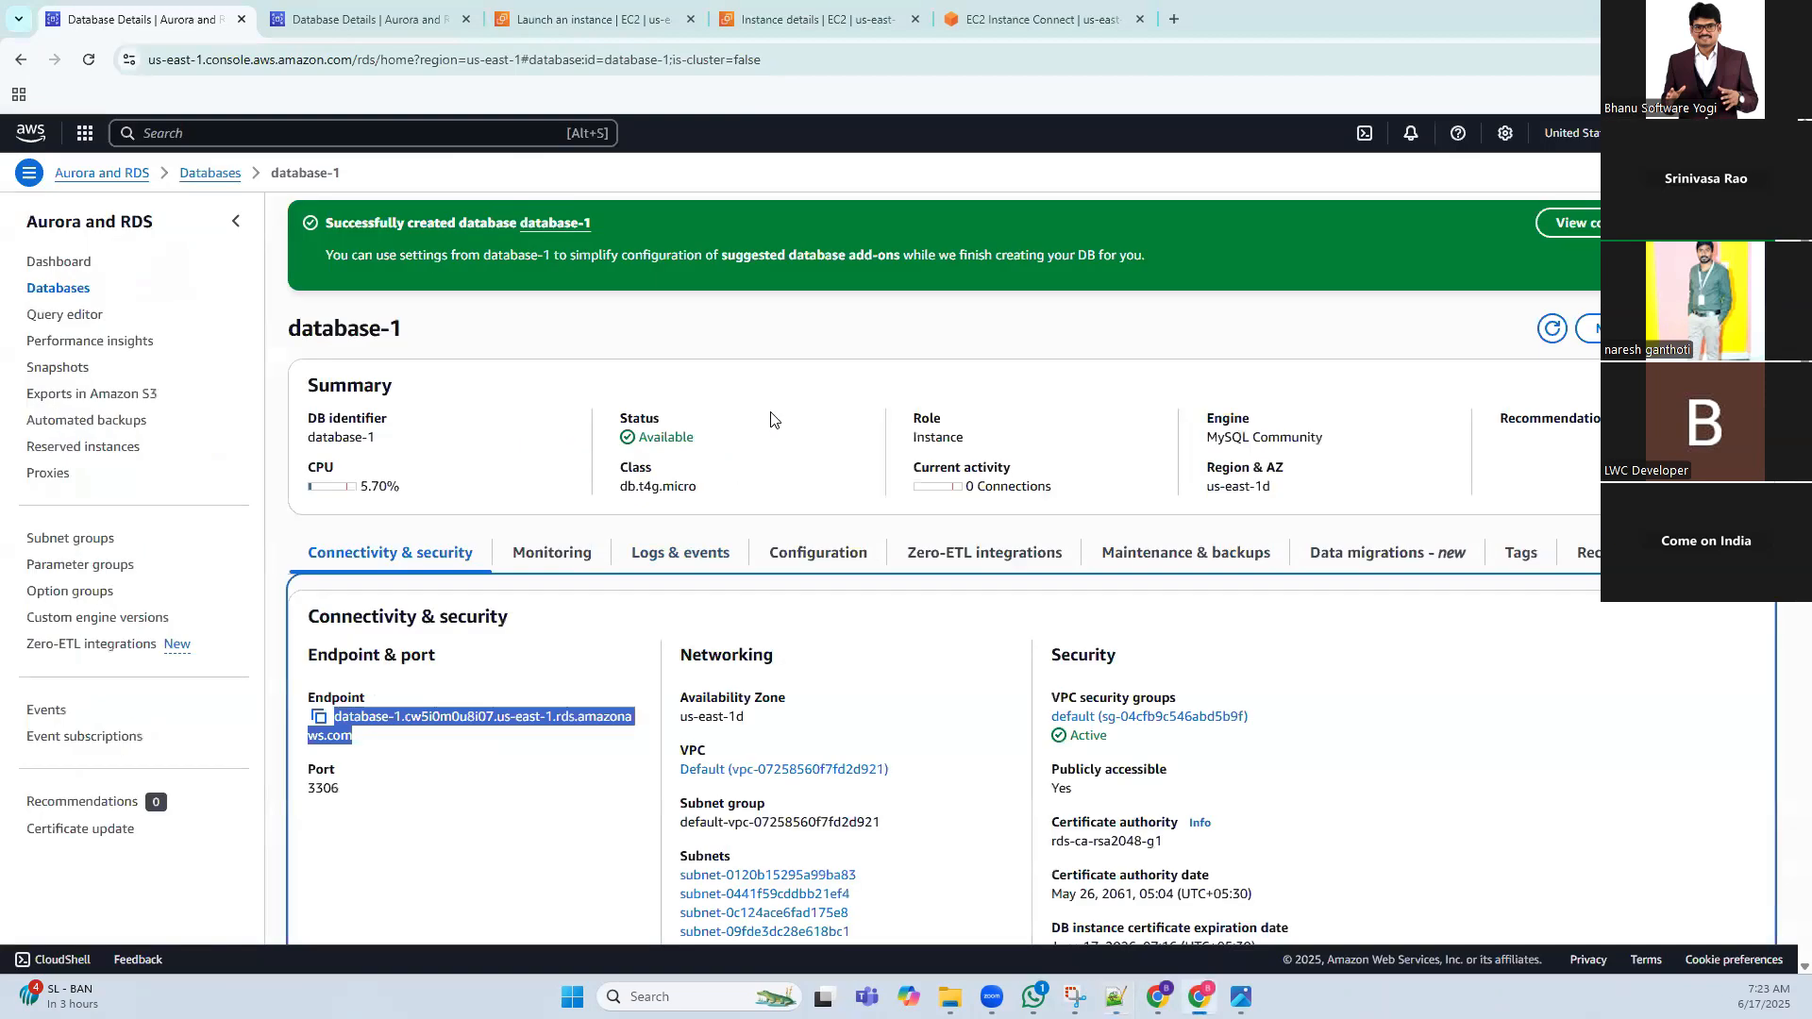
left_click(1010, 21)
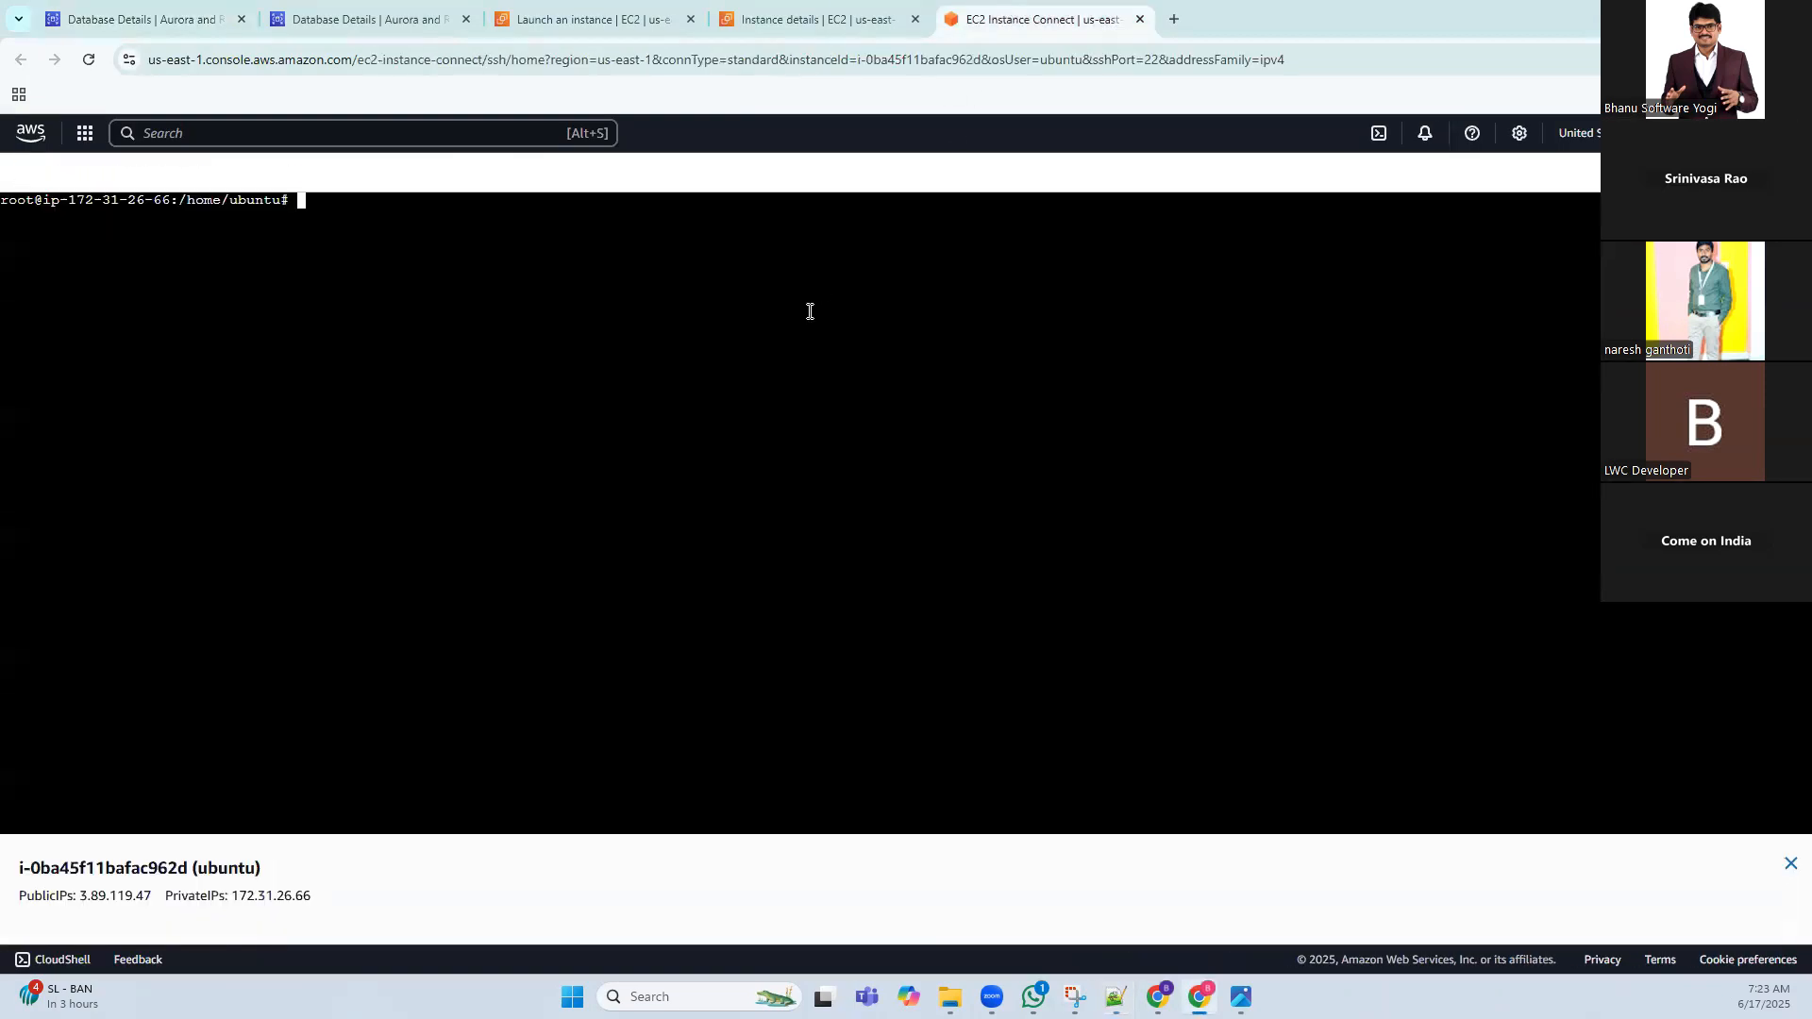
right_click(672, 416)
left_click(703, 628)
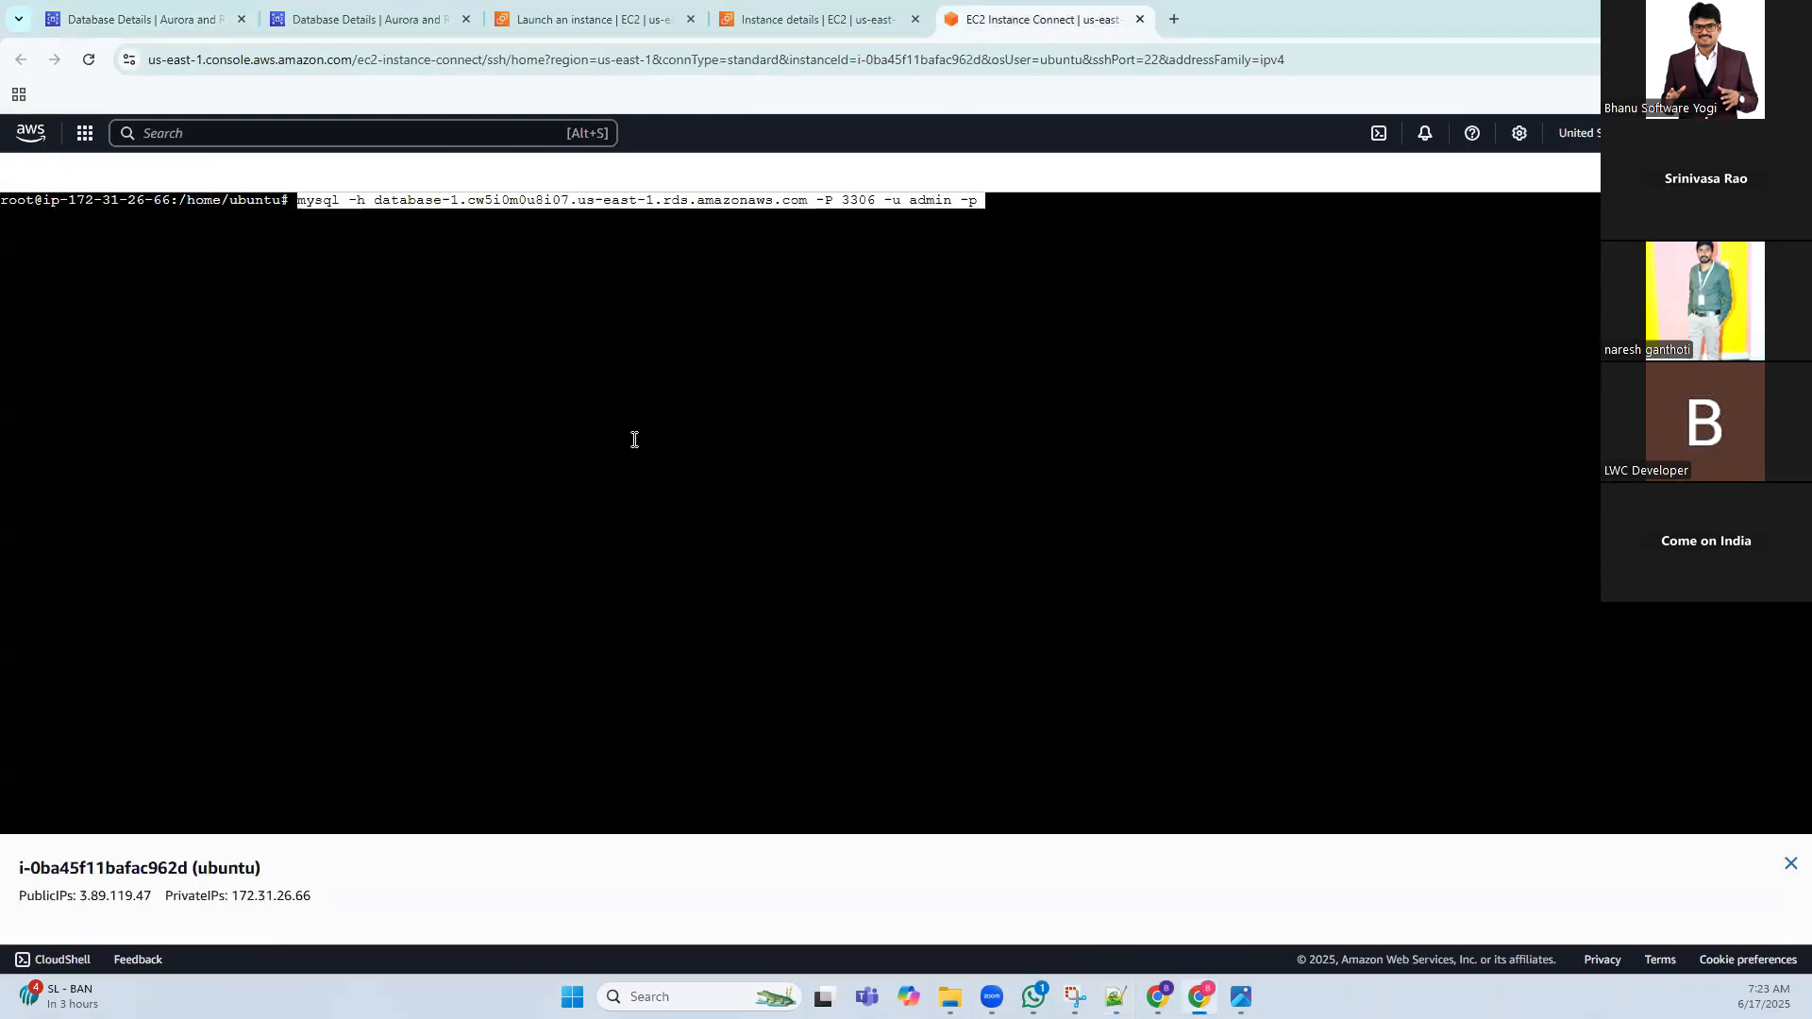
key("Return")
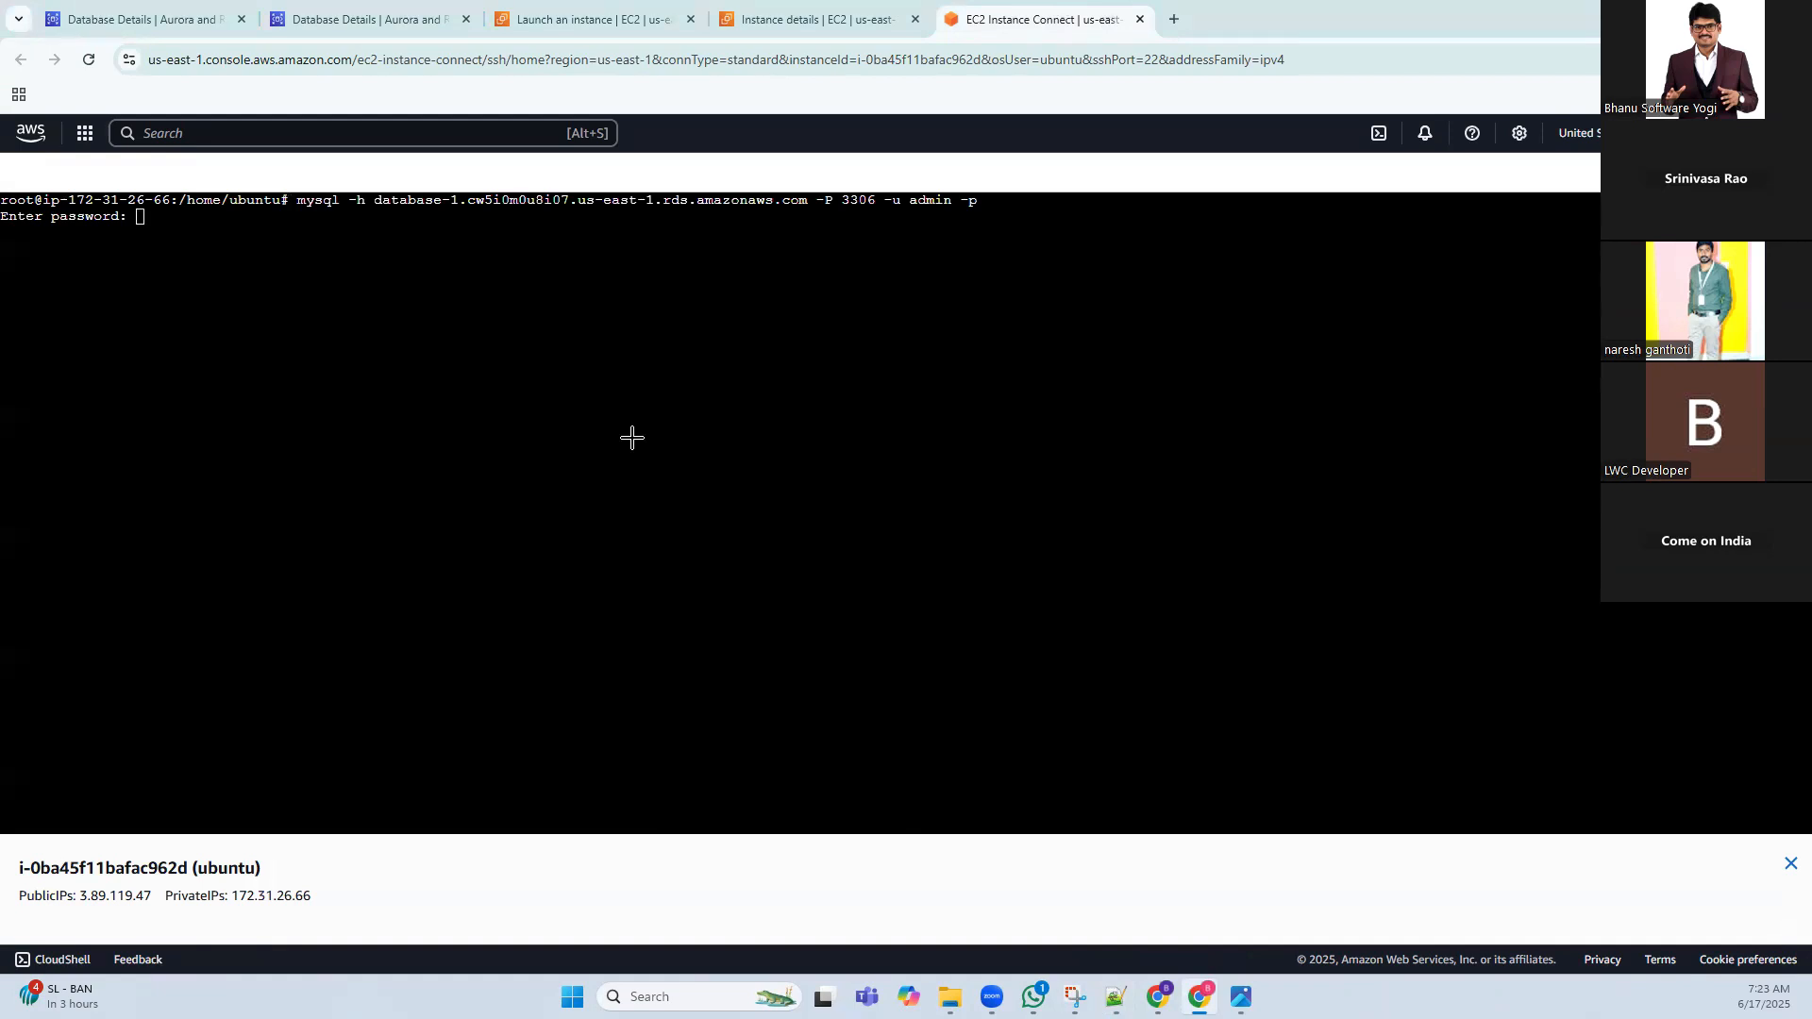
Take the database password from the Notepad++ notes and submit it at the terminal's MySQL password prompt
key("alt+Tab")
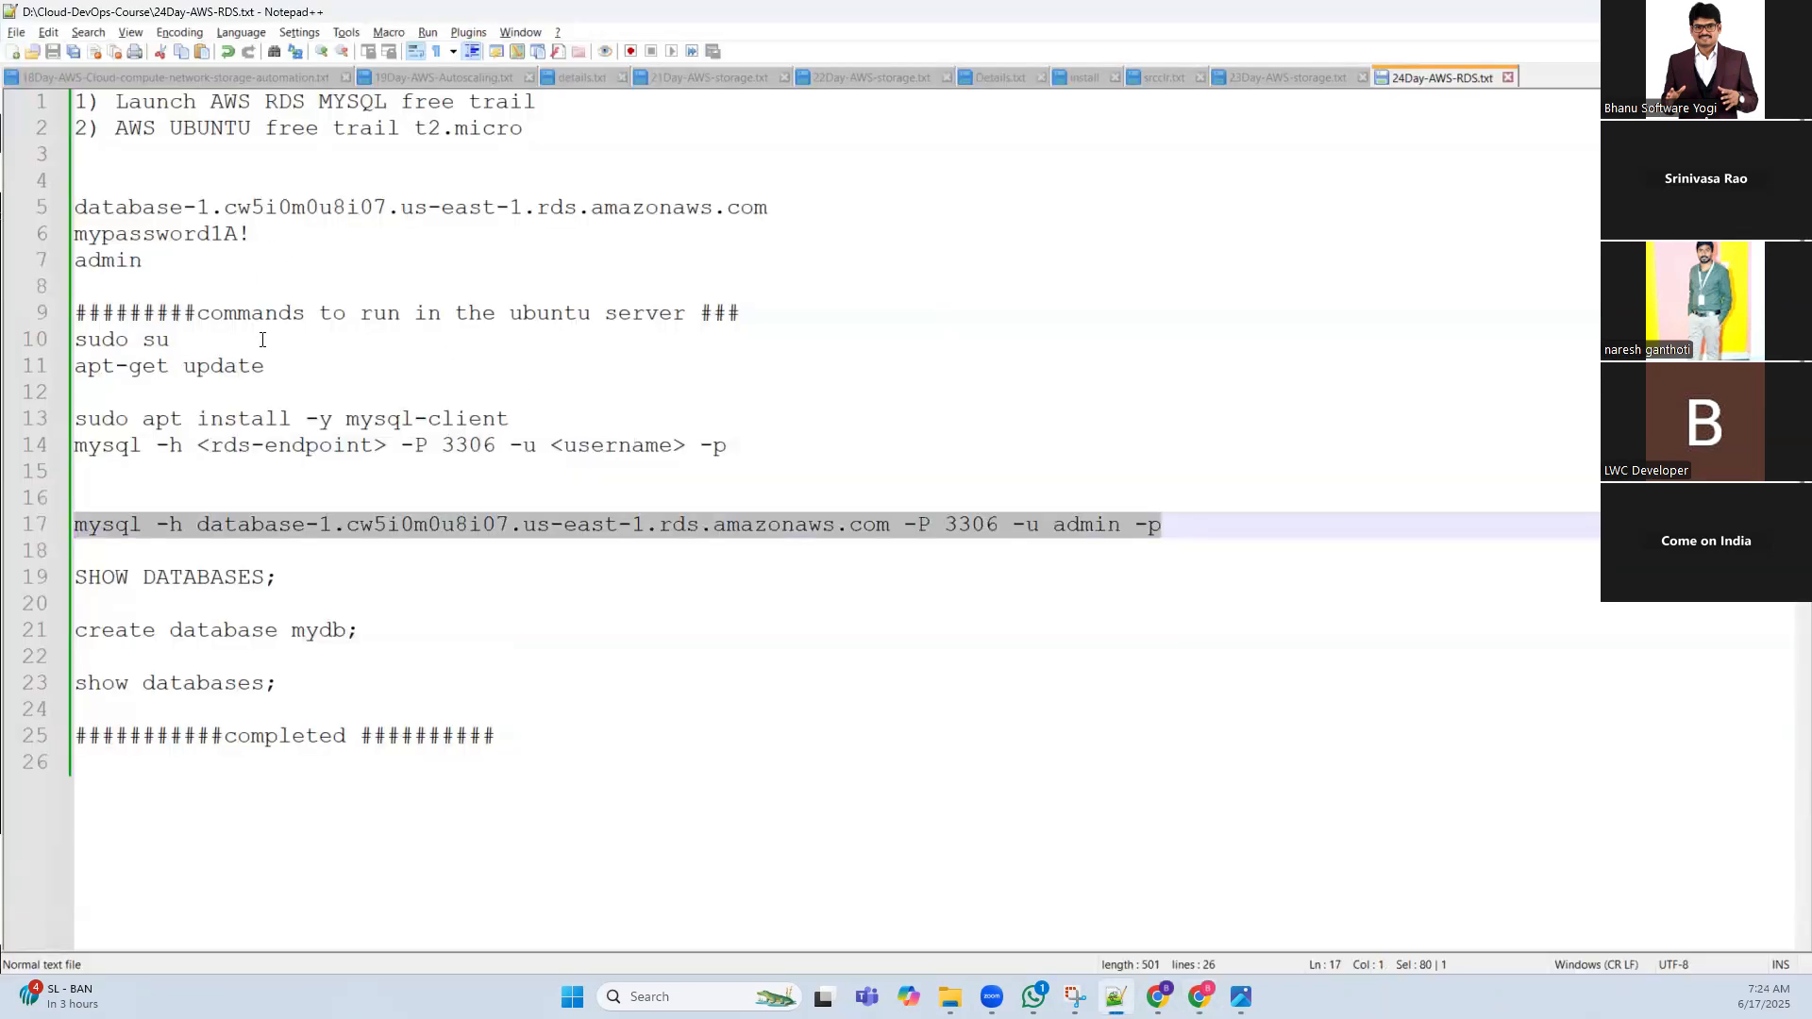
left_click_drag(251, 234, 75, 234)
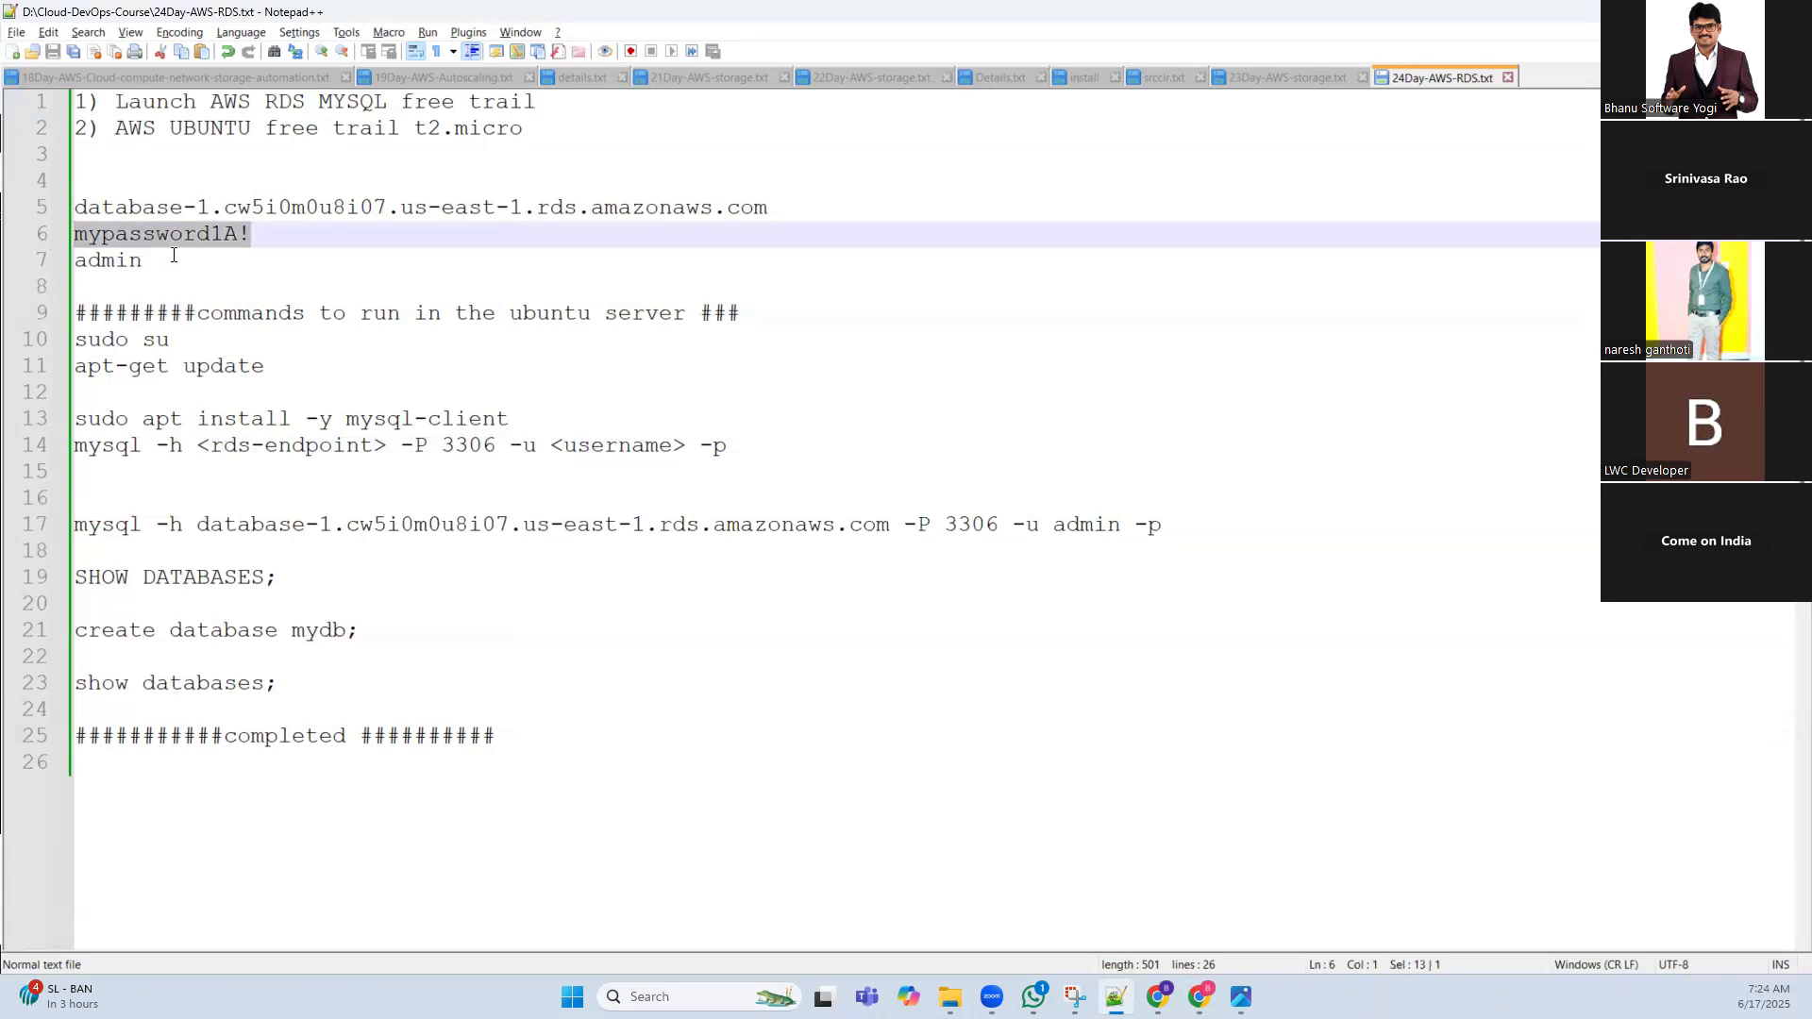
left_click(269, 245)
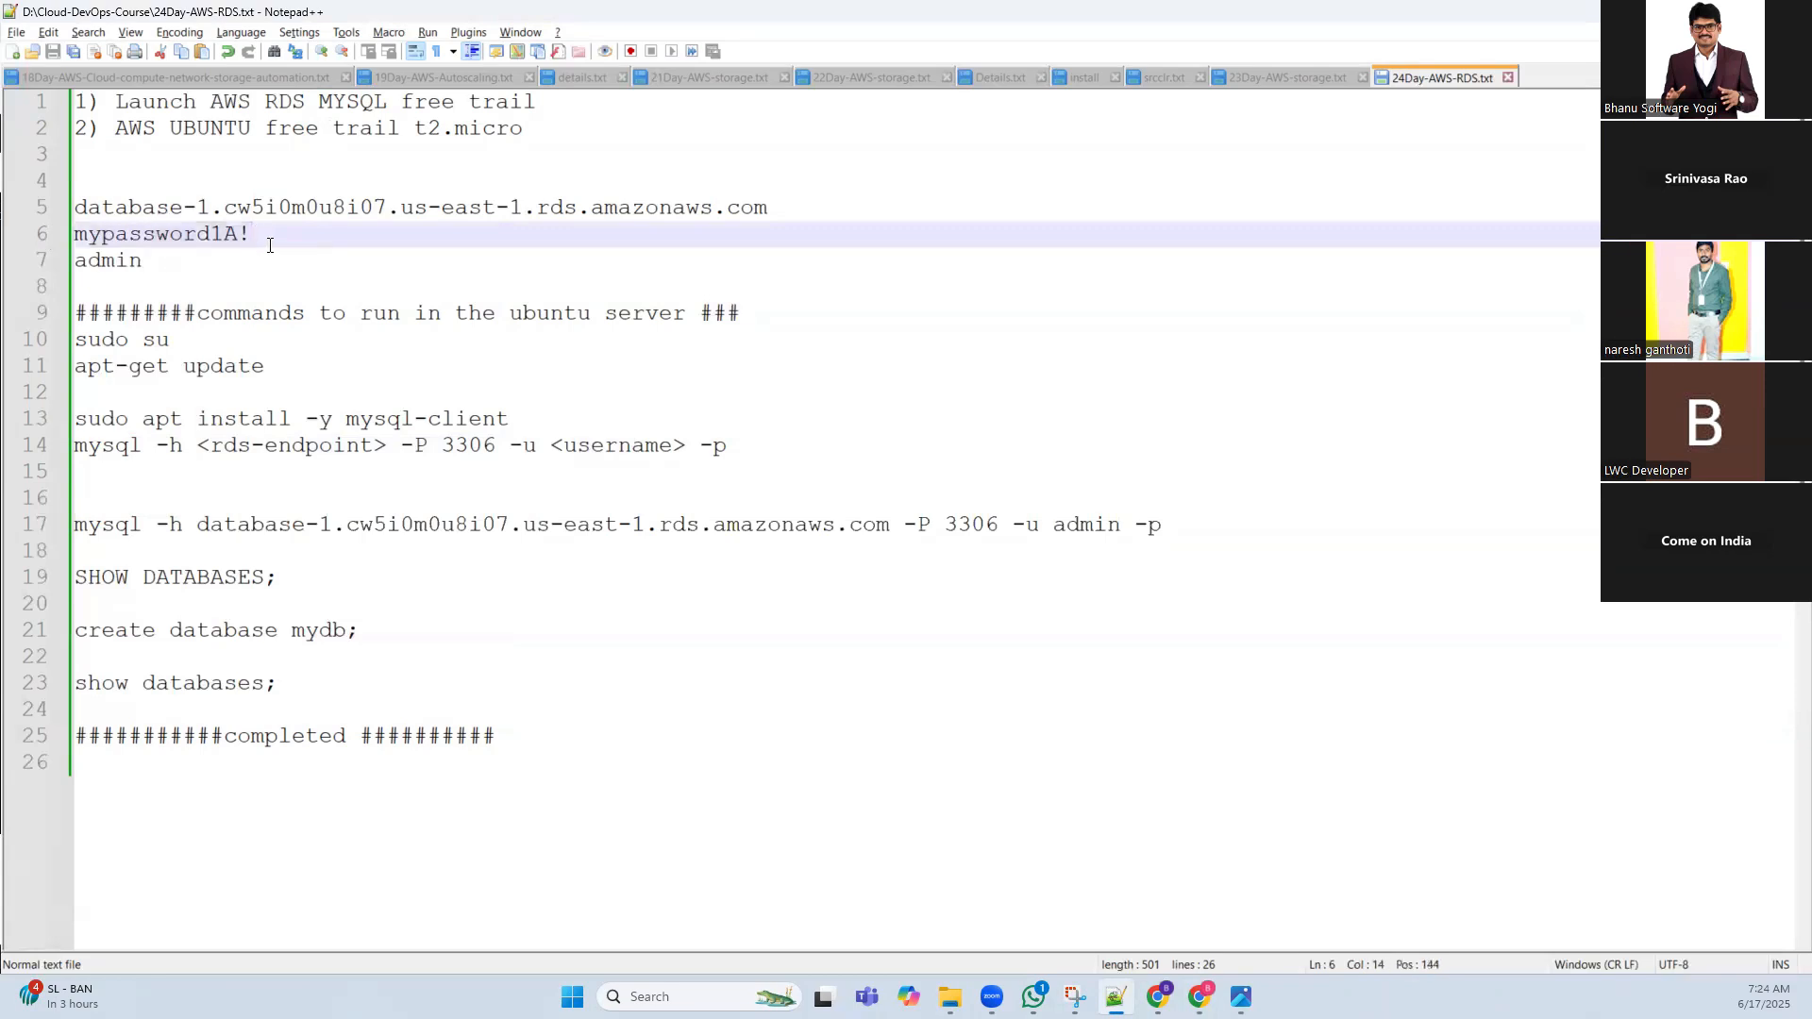
key("alt+Tab")
right_click(450, 301)
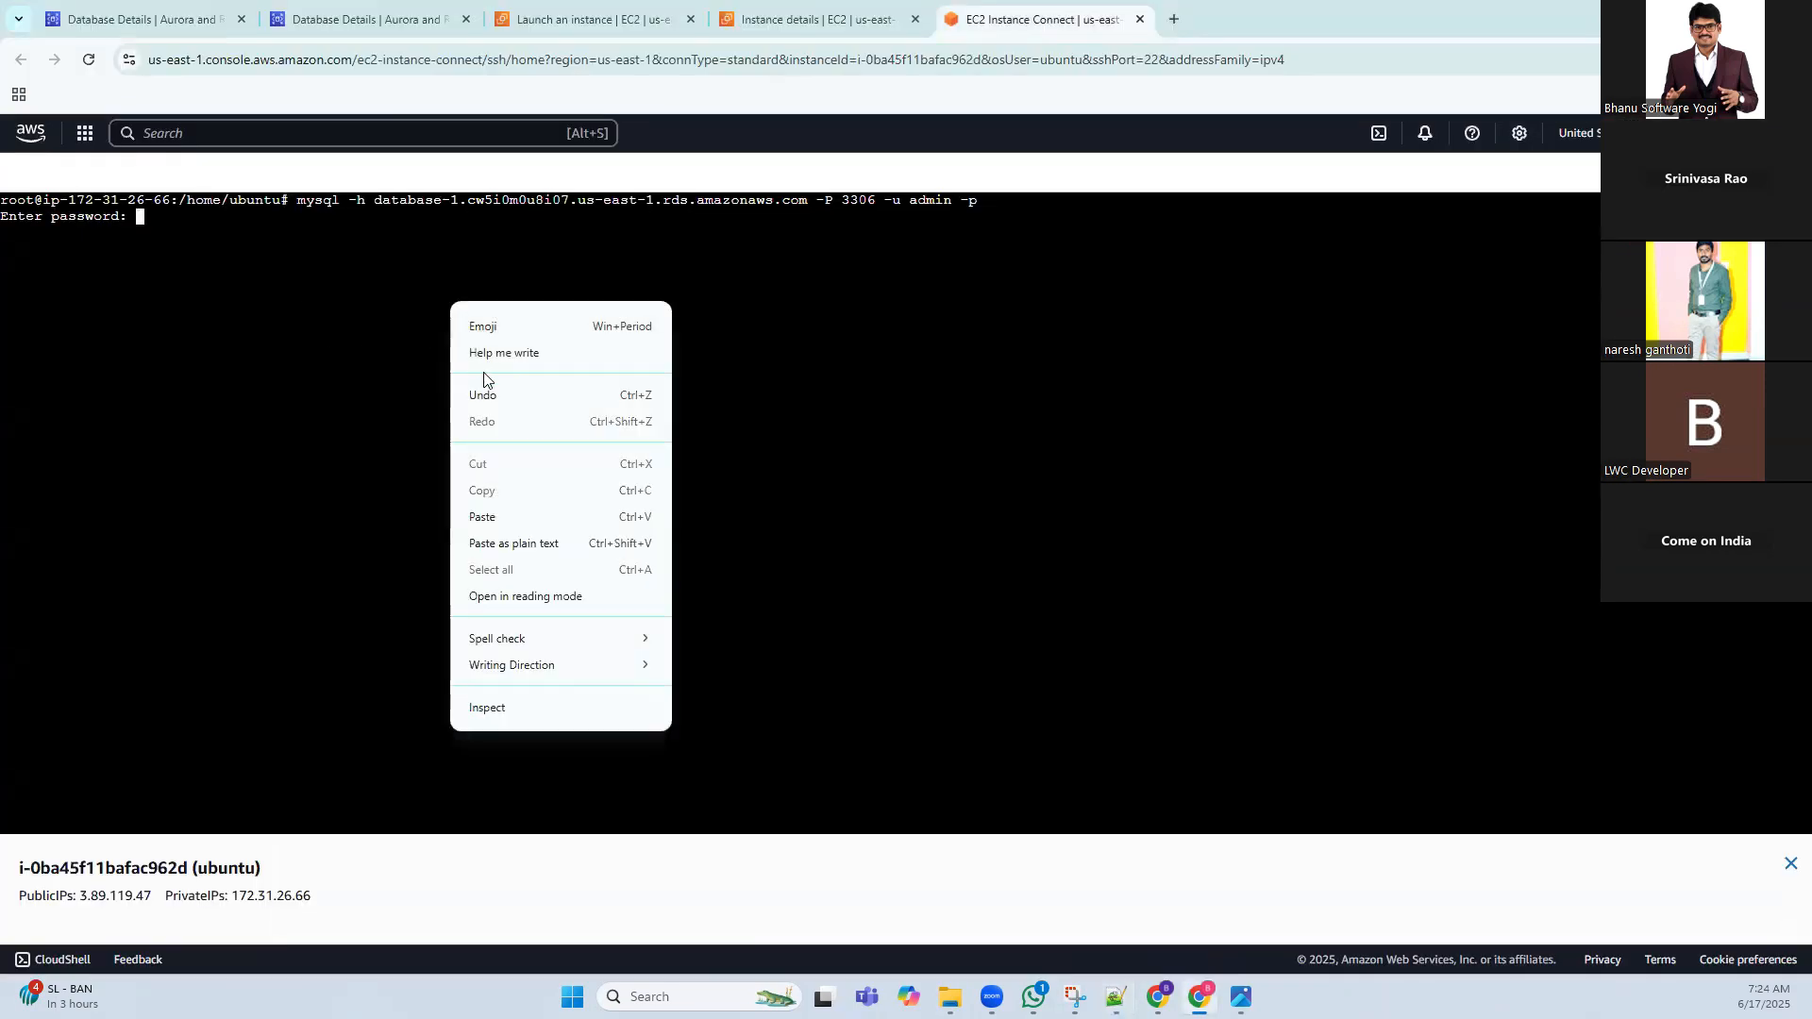
left_click(506, 518)
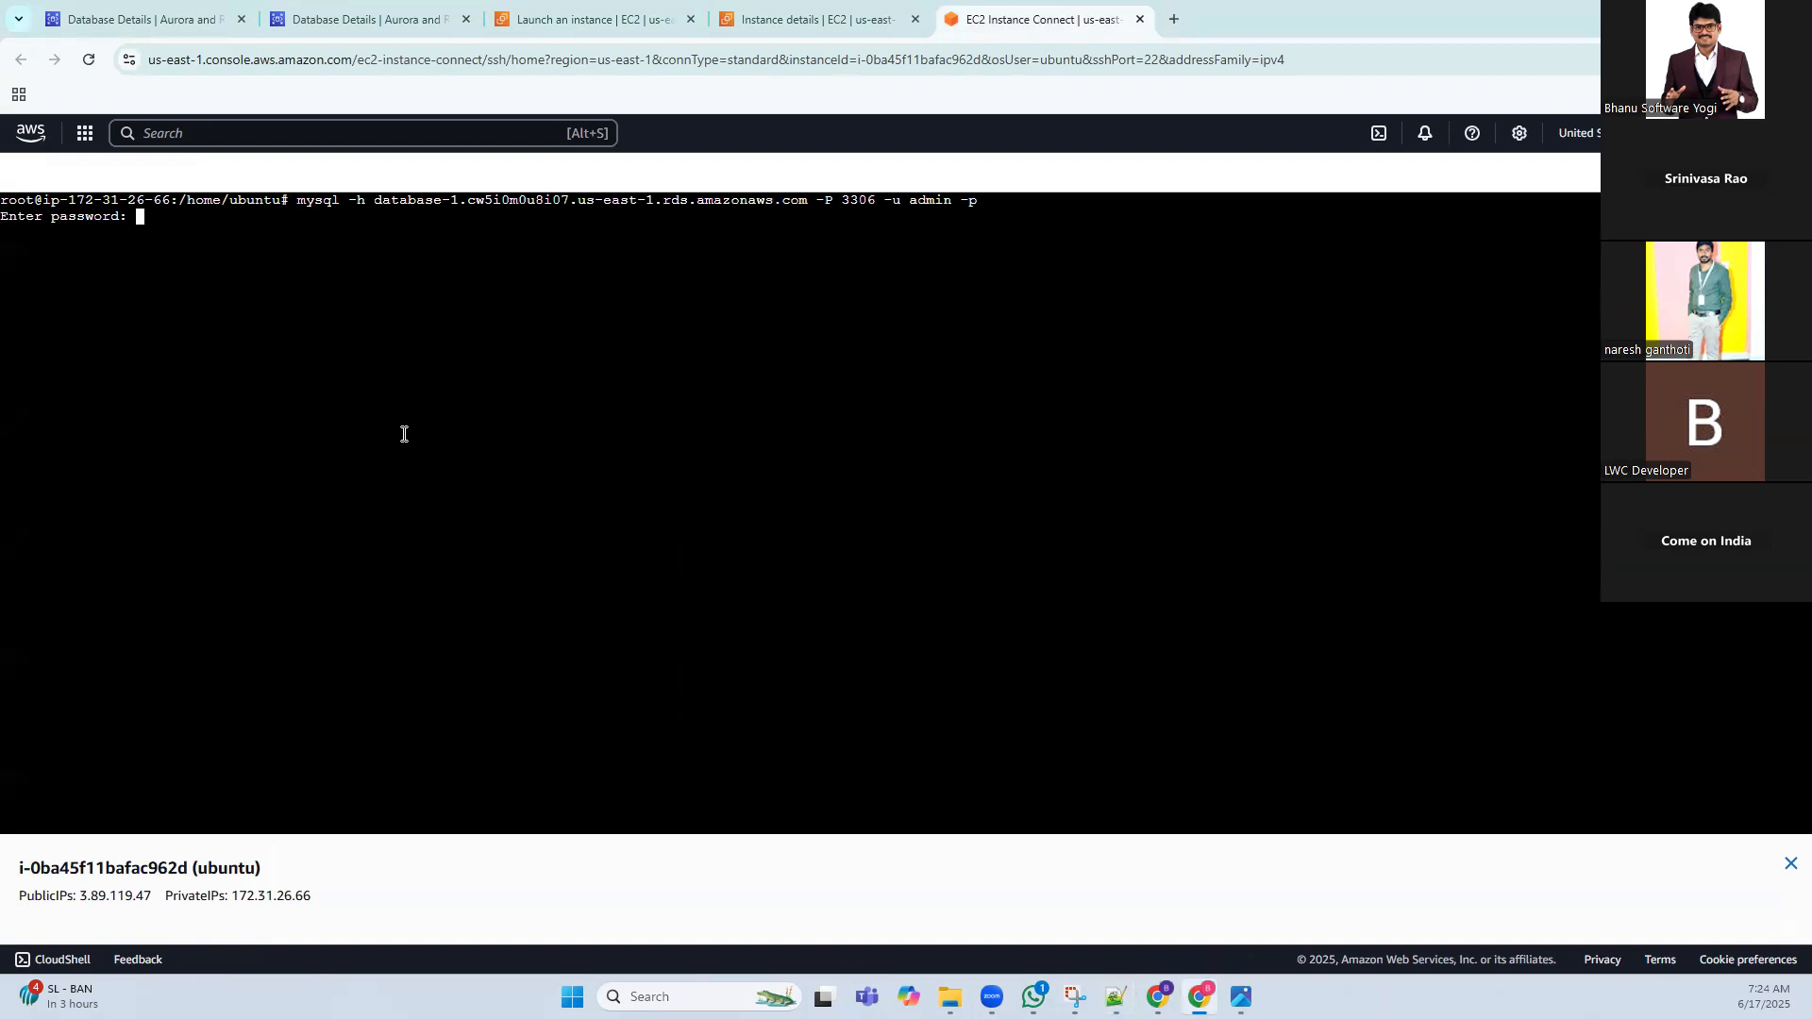
key("Return")
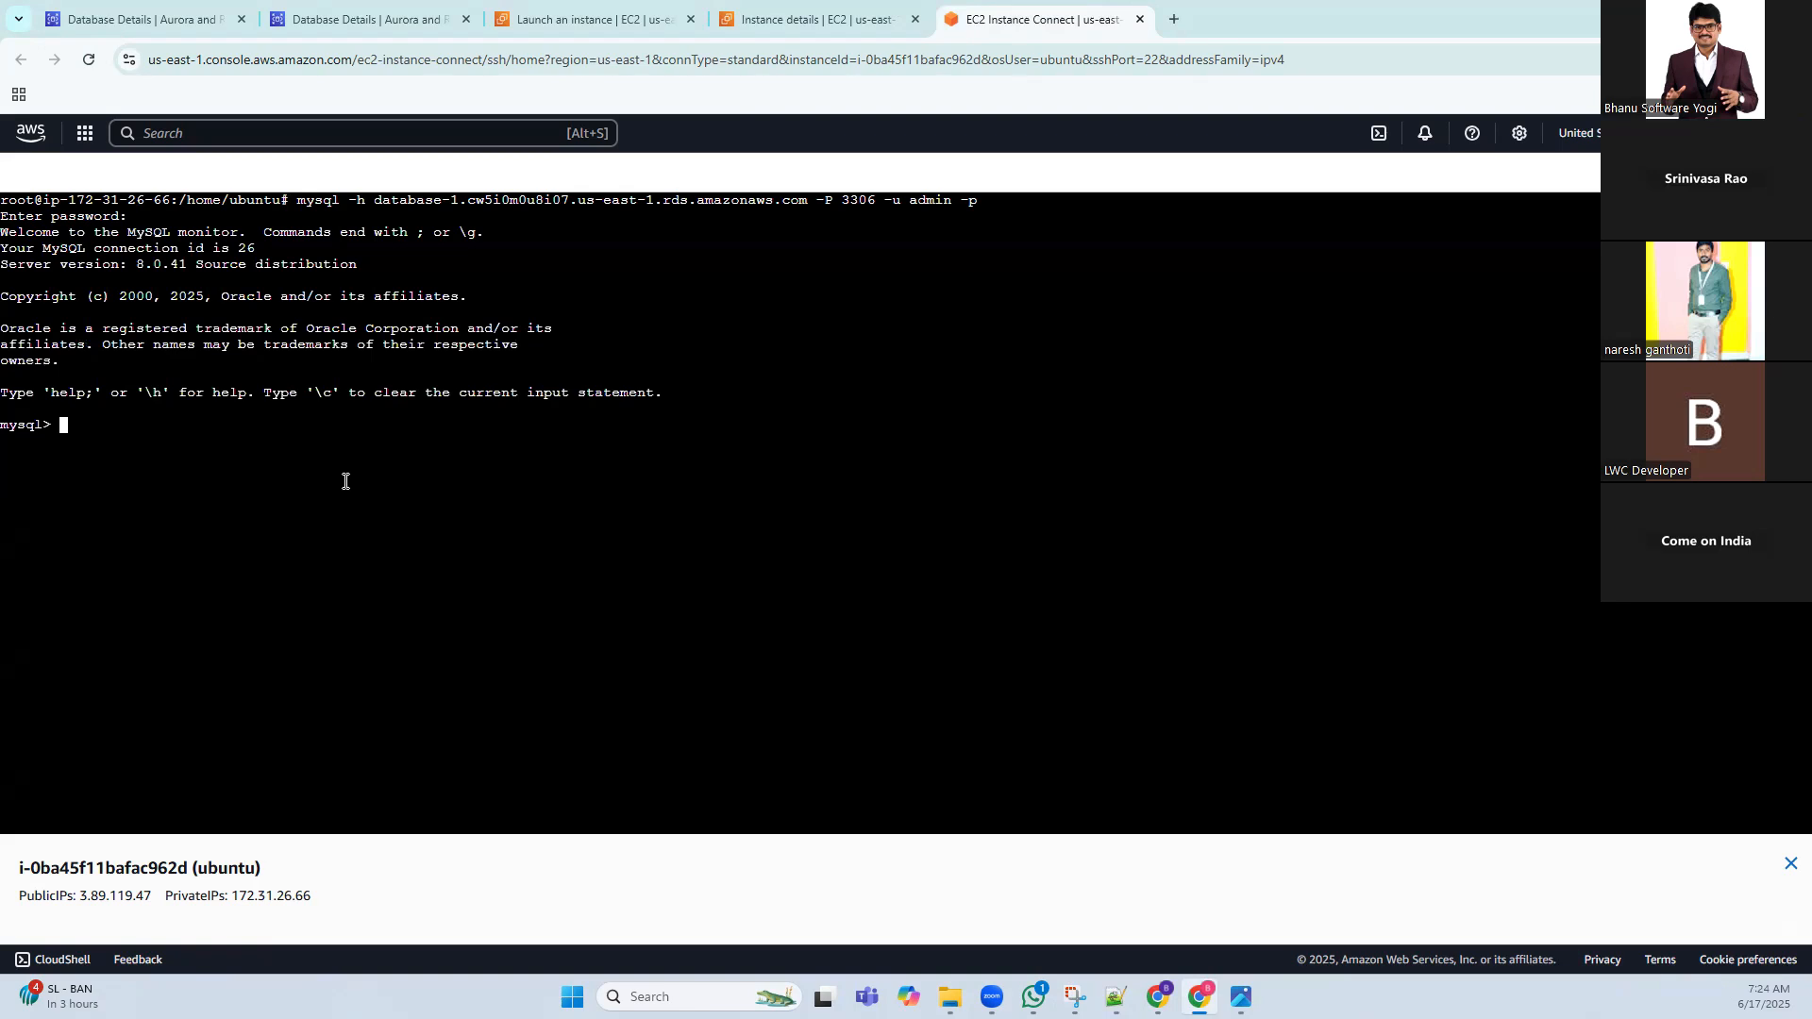
List the databases on the RDS server with "show databases;", correcting the mistyped ending of the first attempt
type("show databases'")
key("Return")
key("ctrl+c")
key("Up")
key("BackSpace")
type(";")
key("Return")
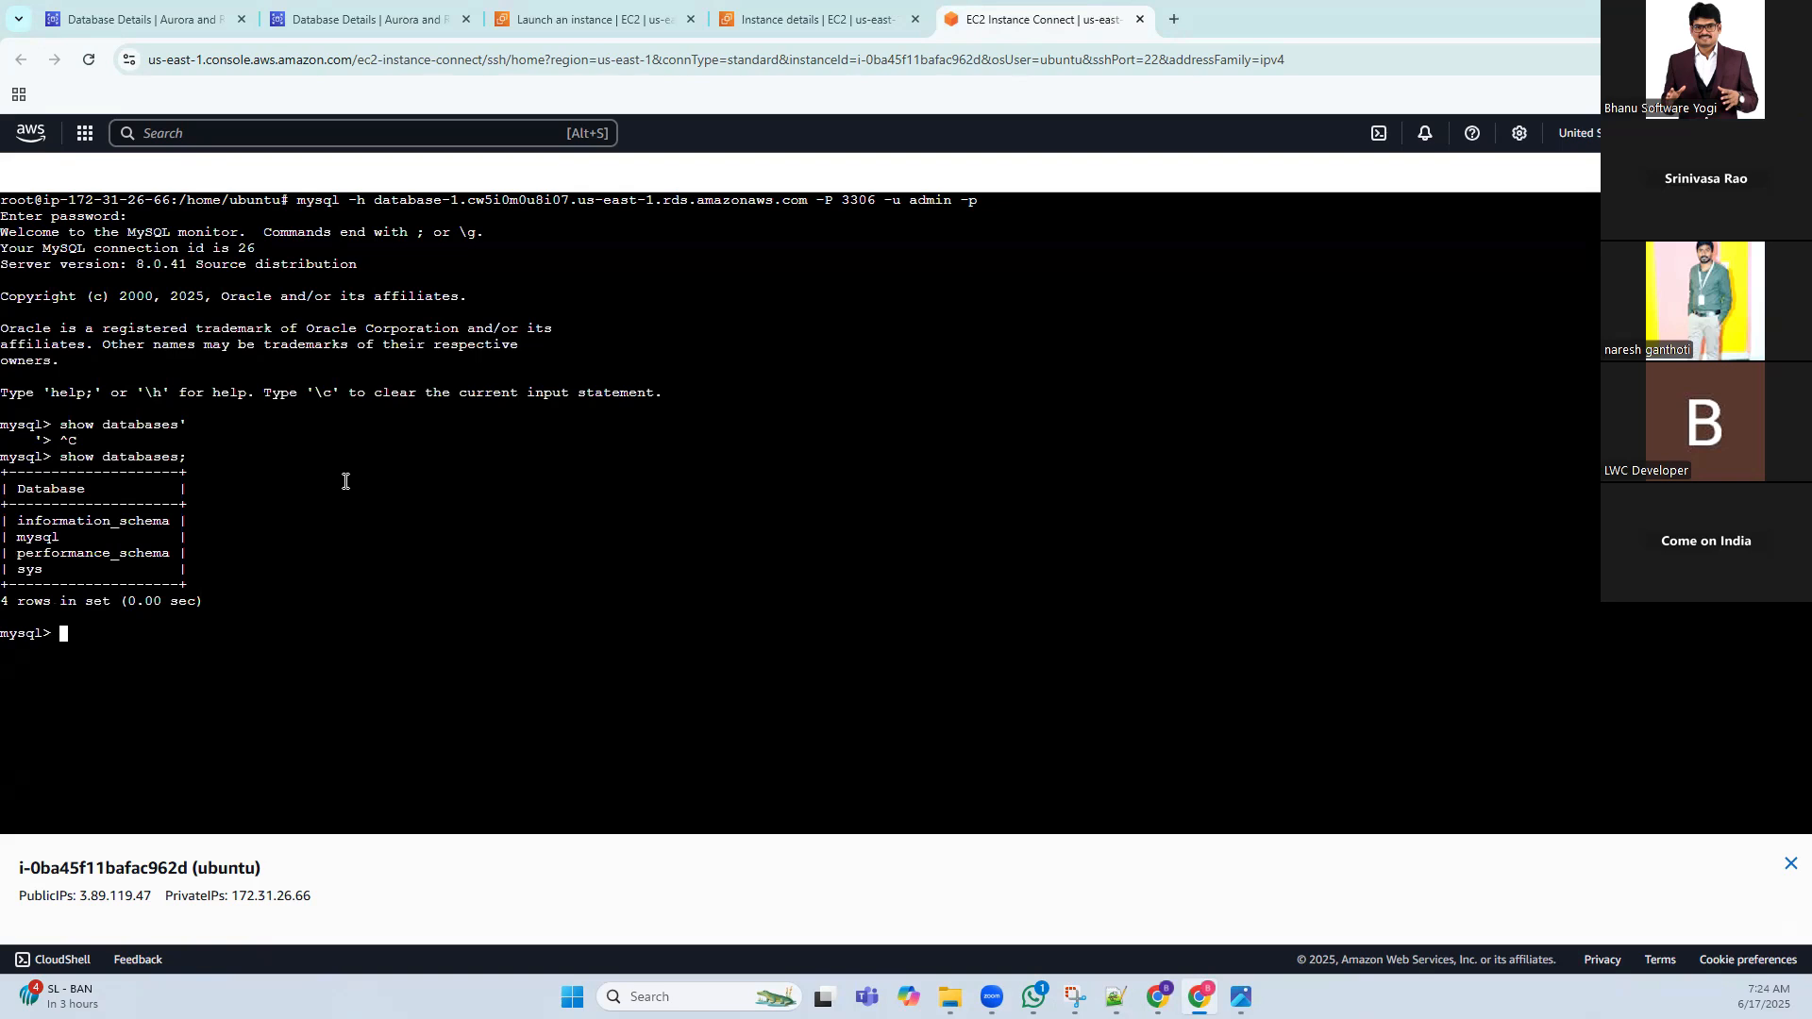
Create a database named mydb with "create database mydb;" and list the databases again
type("create database mydb;")
key("Return")
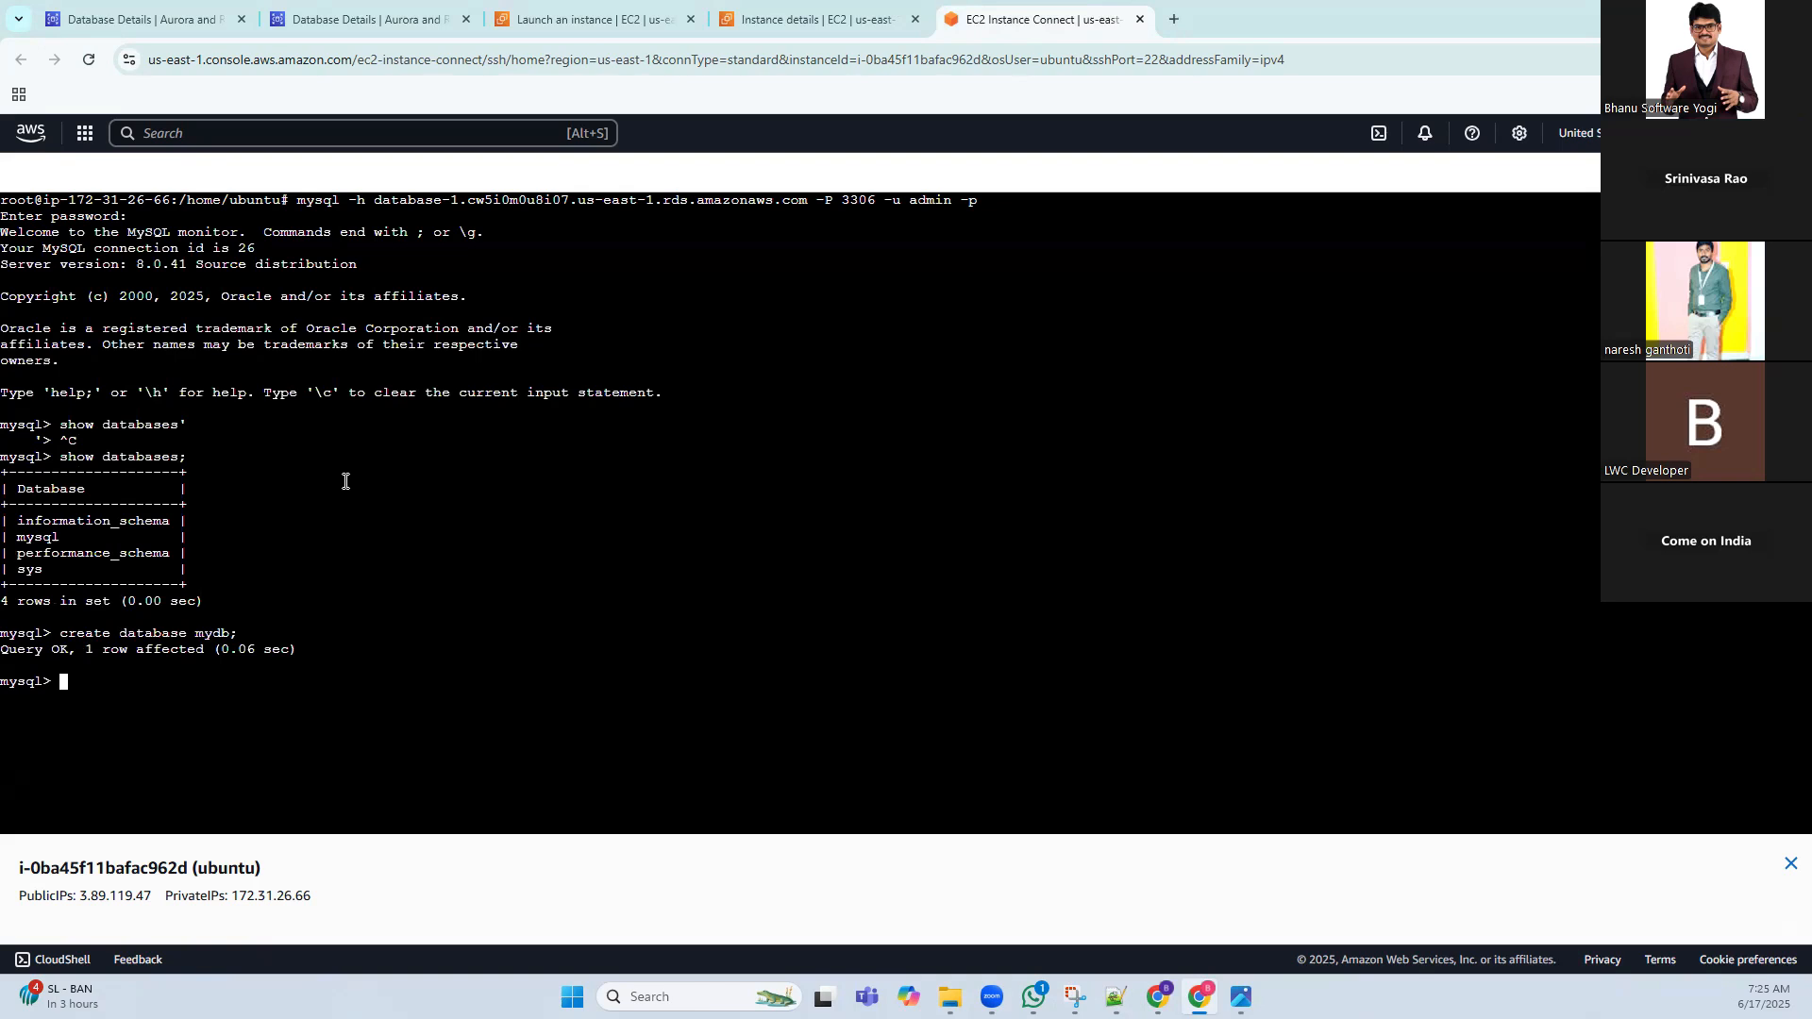
type("show databases;")
key("Return")
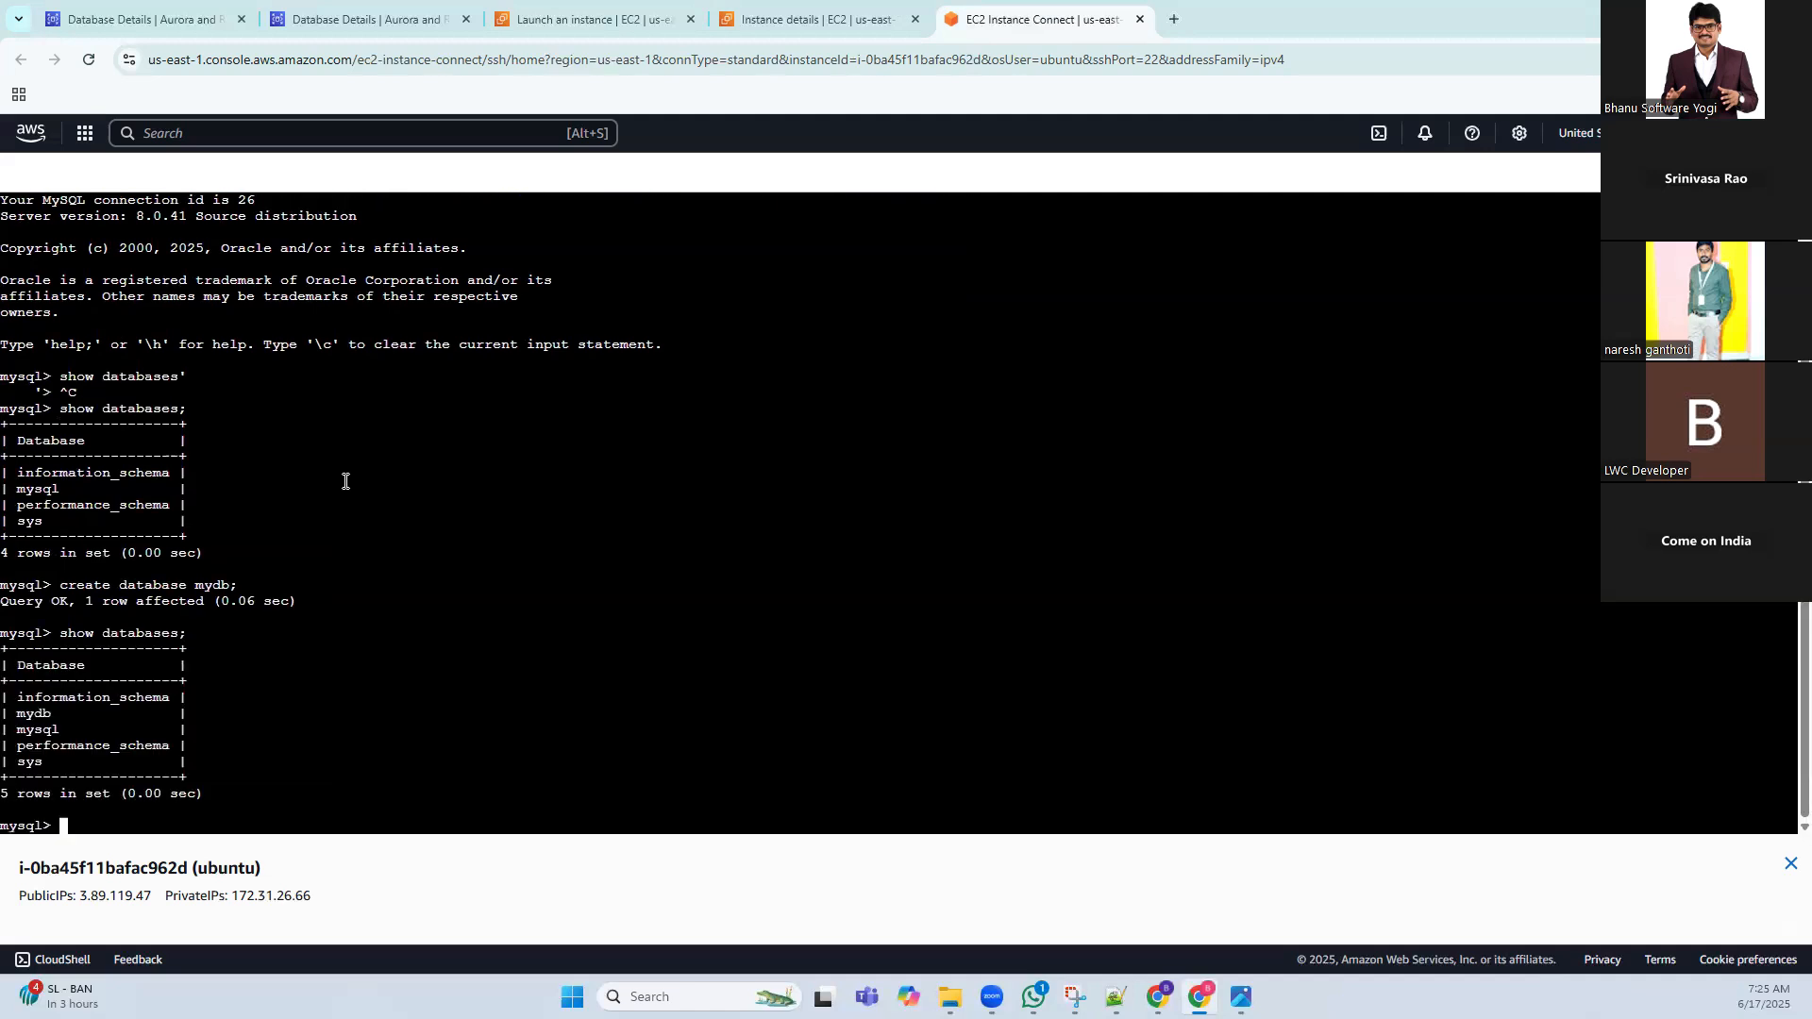
Check the mydb entry in the database list and exit the MySQL client
left_click_drag(59, 709, 17, 713)
left_click(115, 499)
type("exit")
key("Return")
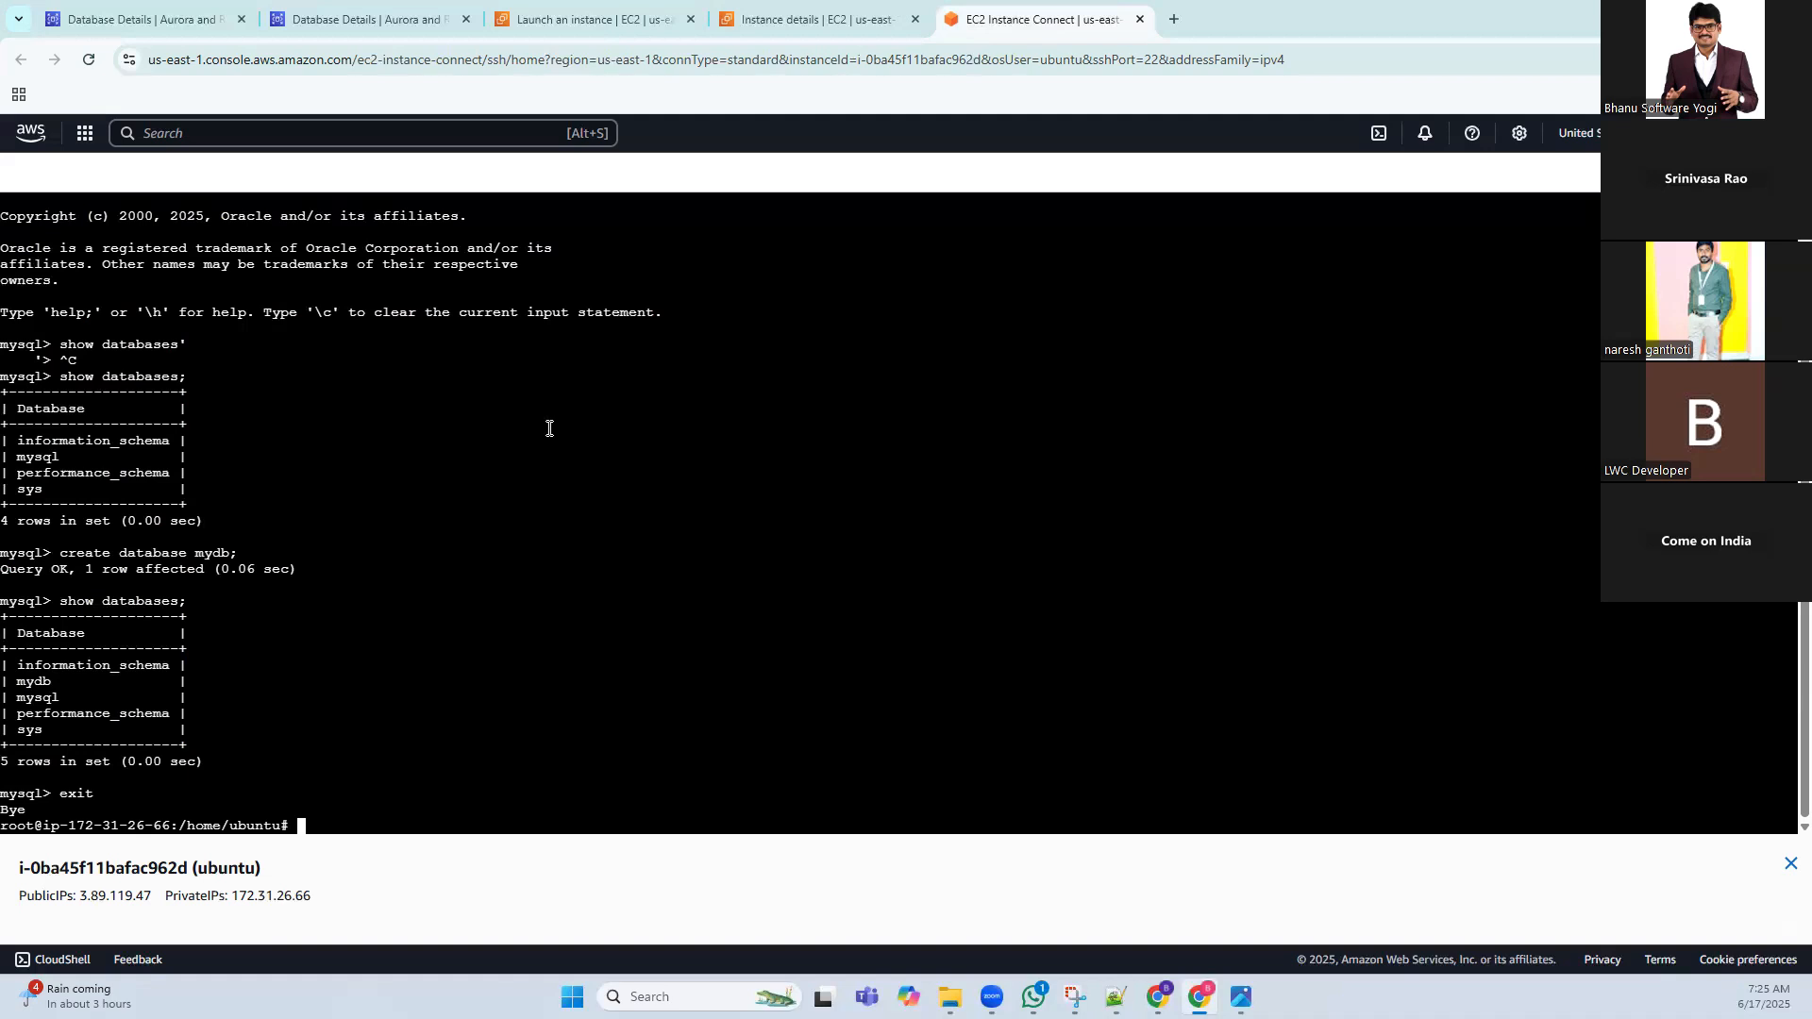
Return to the RDS details of database-1 and briefly view the aws-compute-storage-network.png diagram in the image viewer
left_click(156, 21)
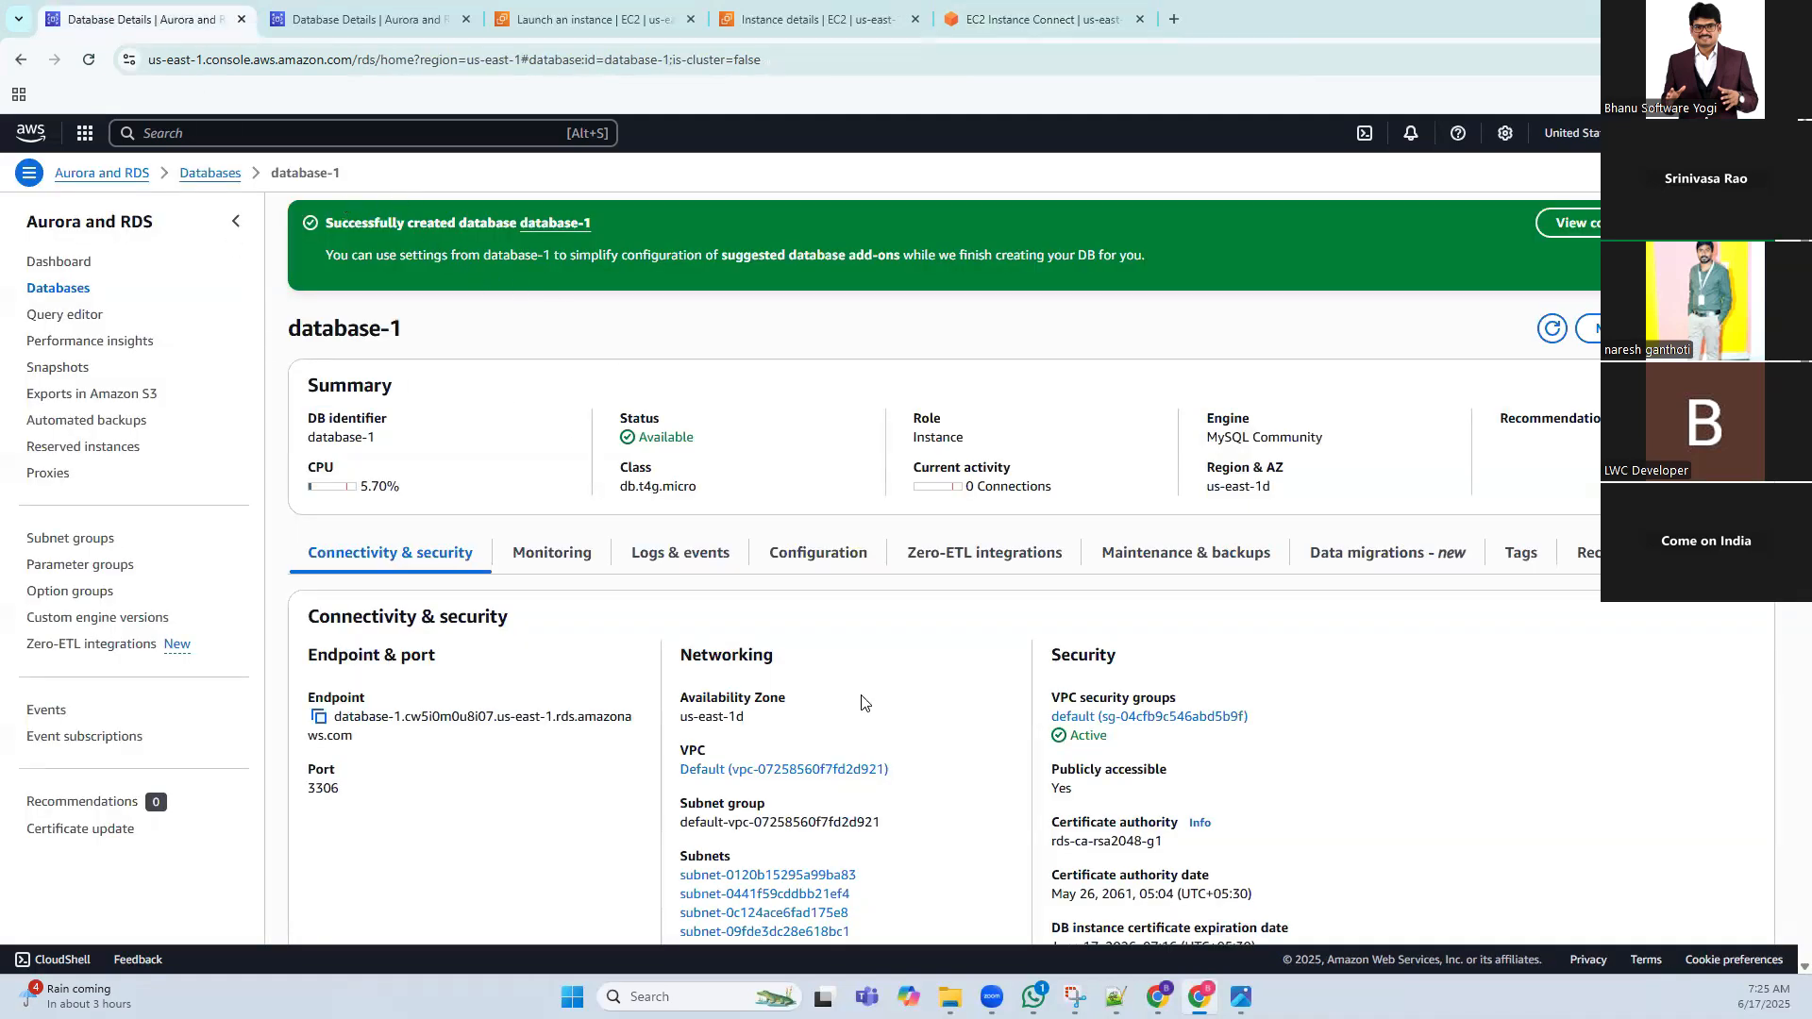
left_click(1239, 994)
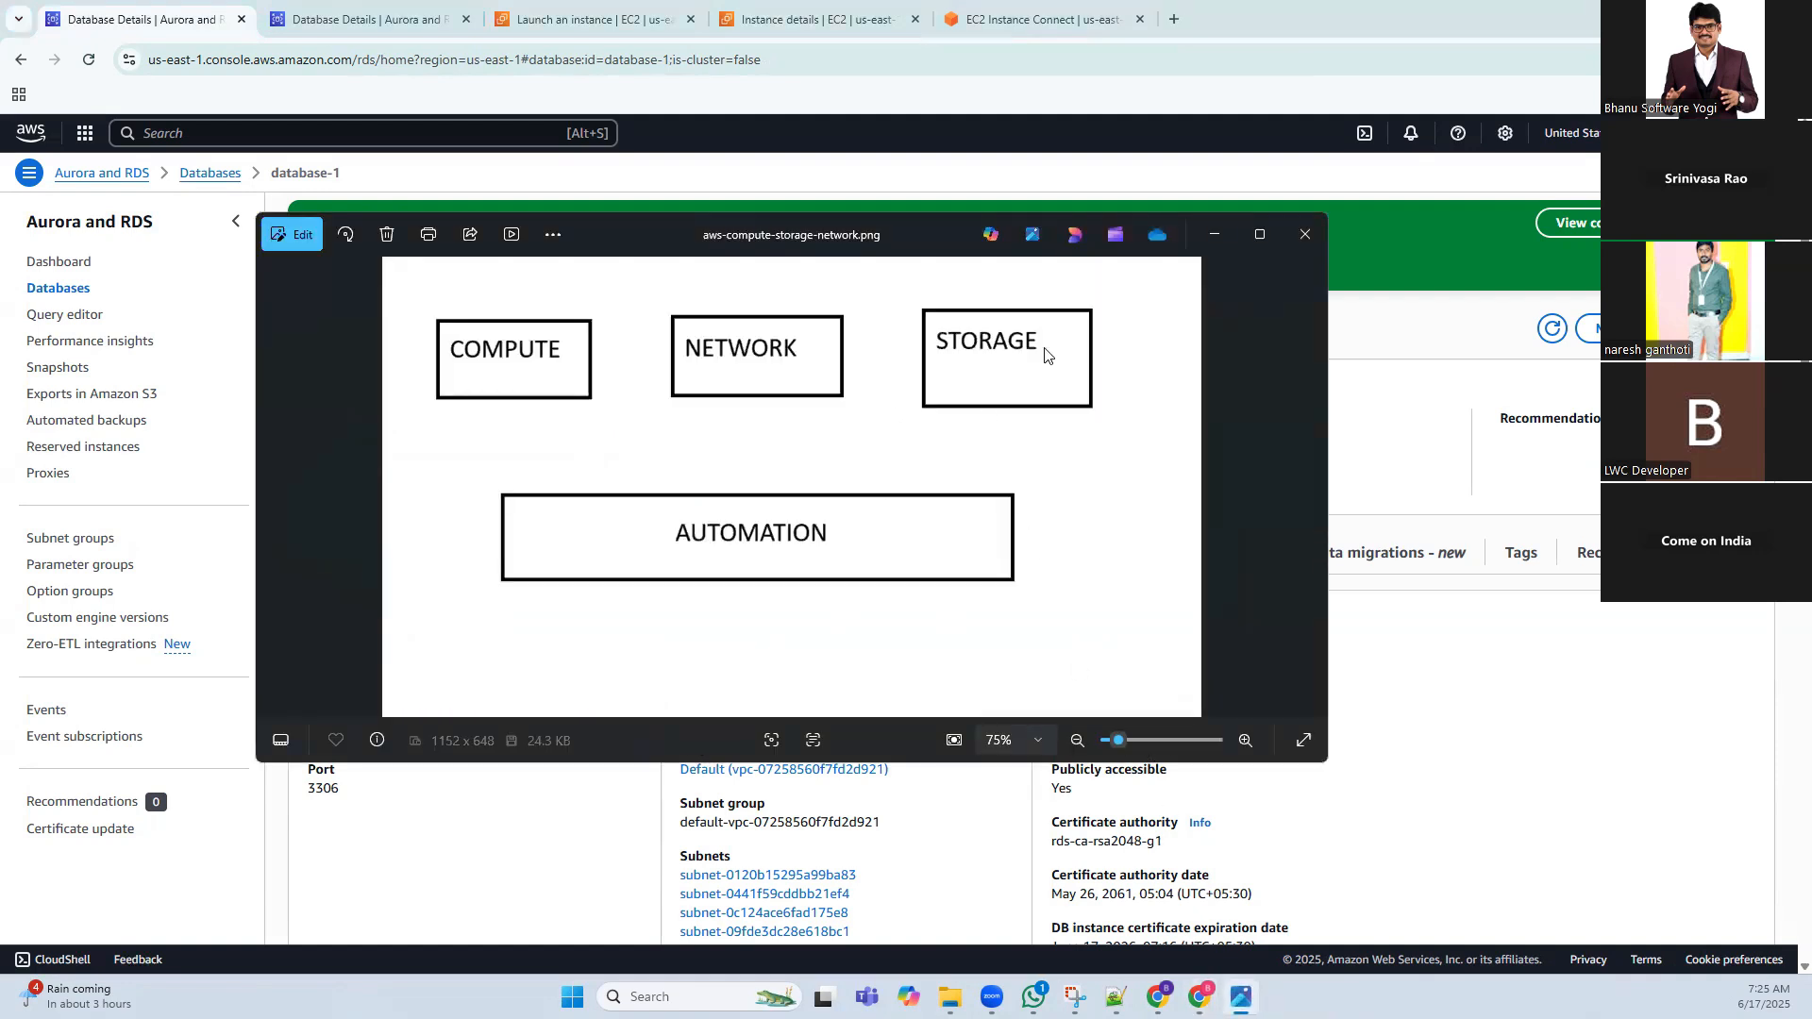
left_click(1348, 328)
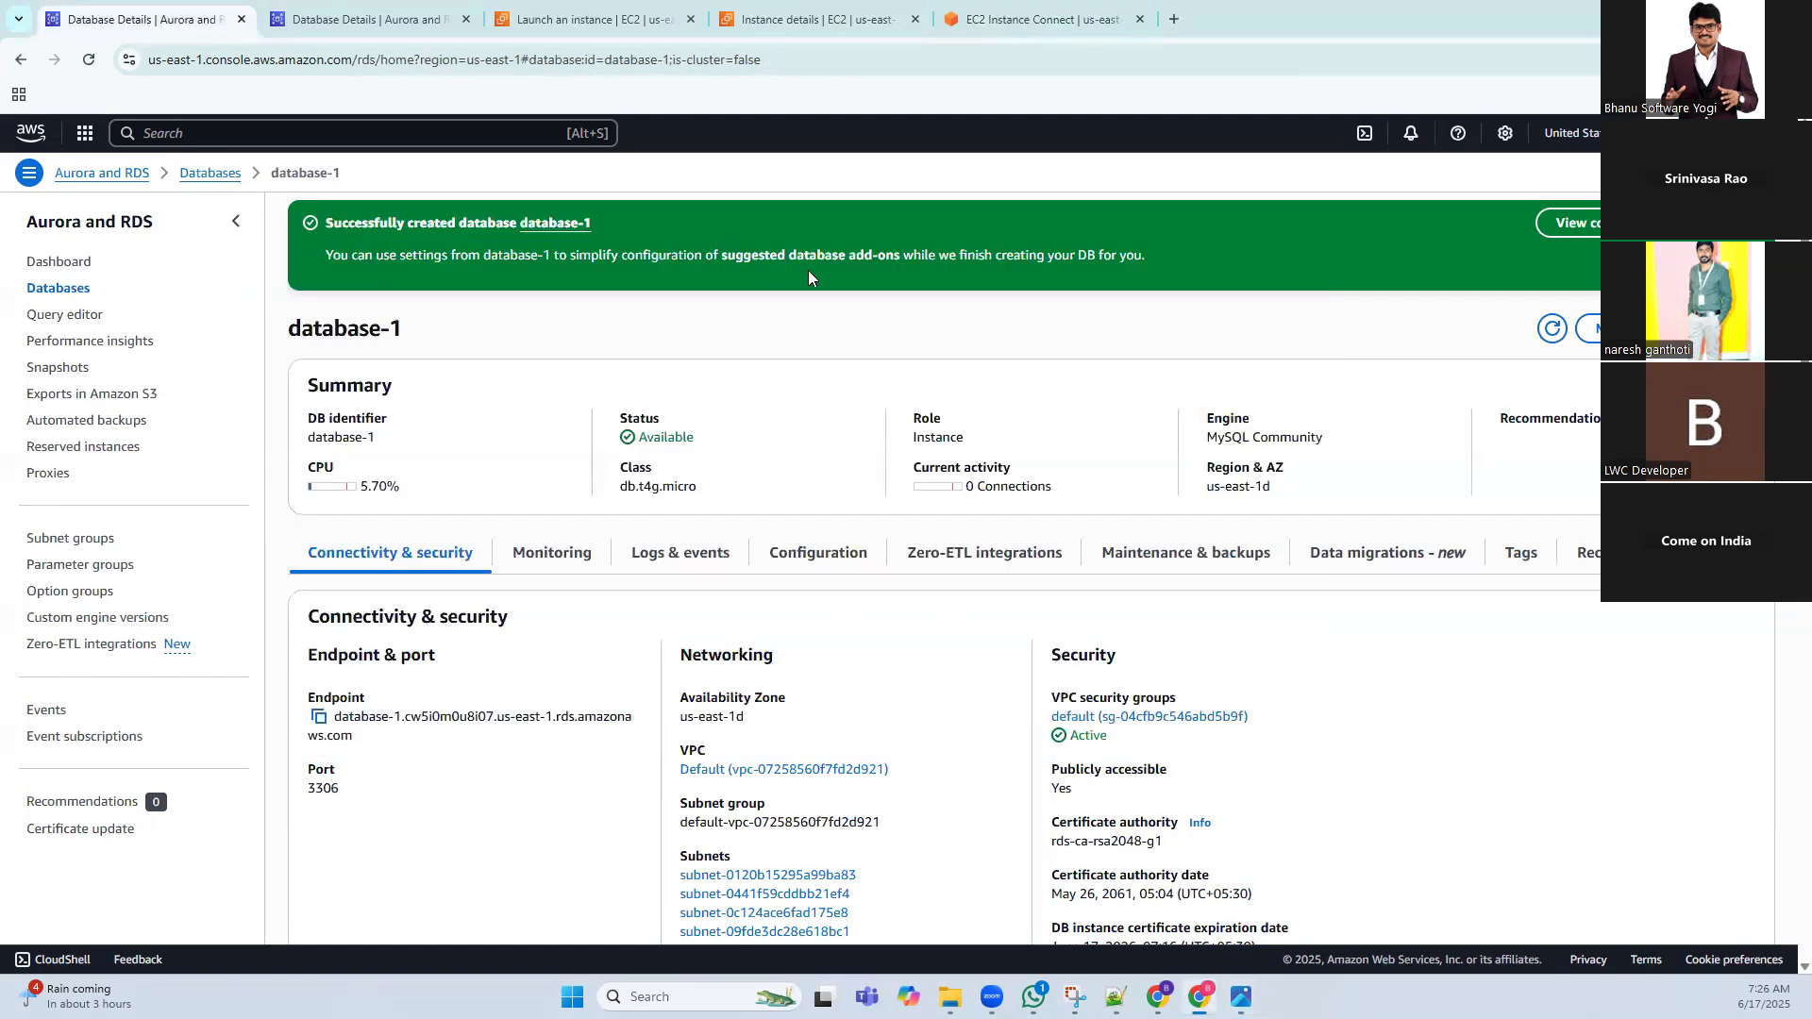
Start creating another database from the RDS databases list and choose MySQL as the engine type
left_click(204, 175)
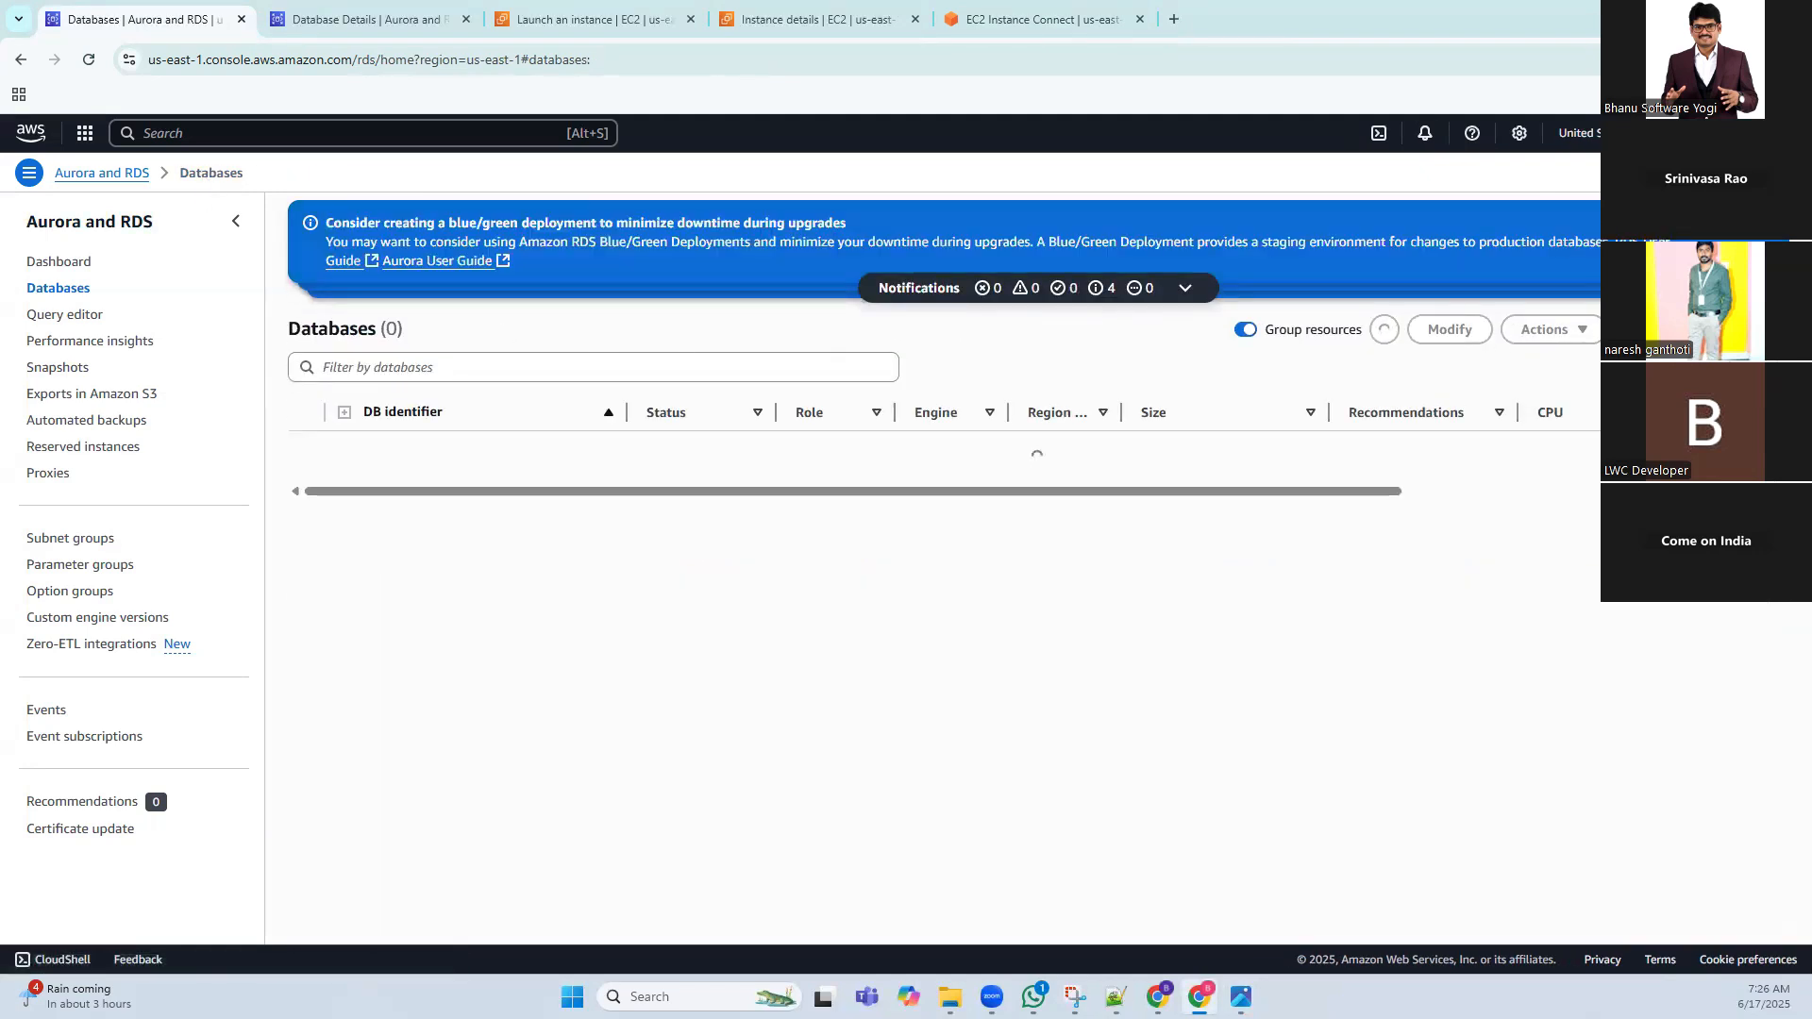
left_click(1767, 225)
left_click(1707, 219)
scroll(873, 401, "down", 1)
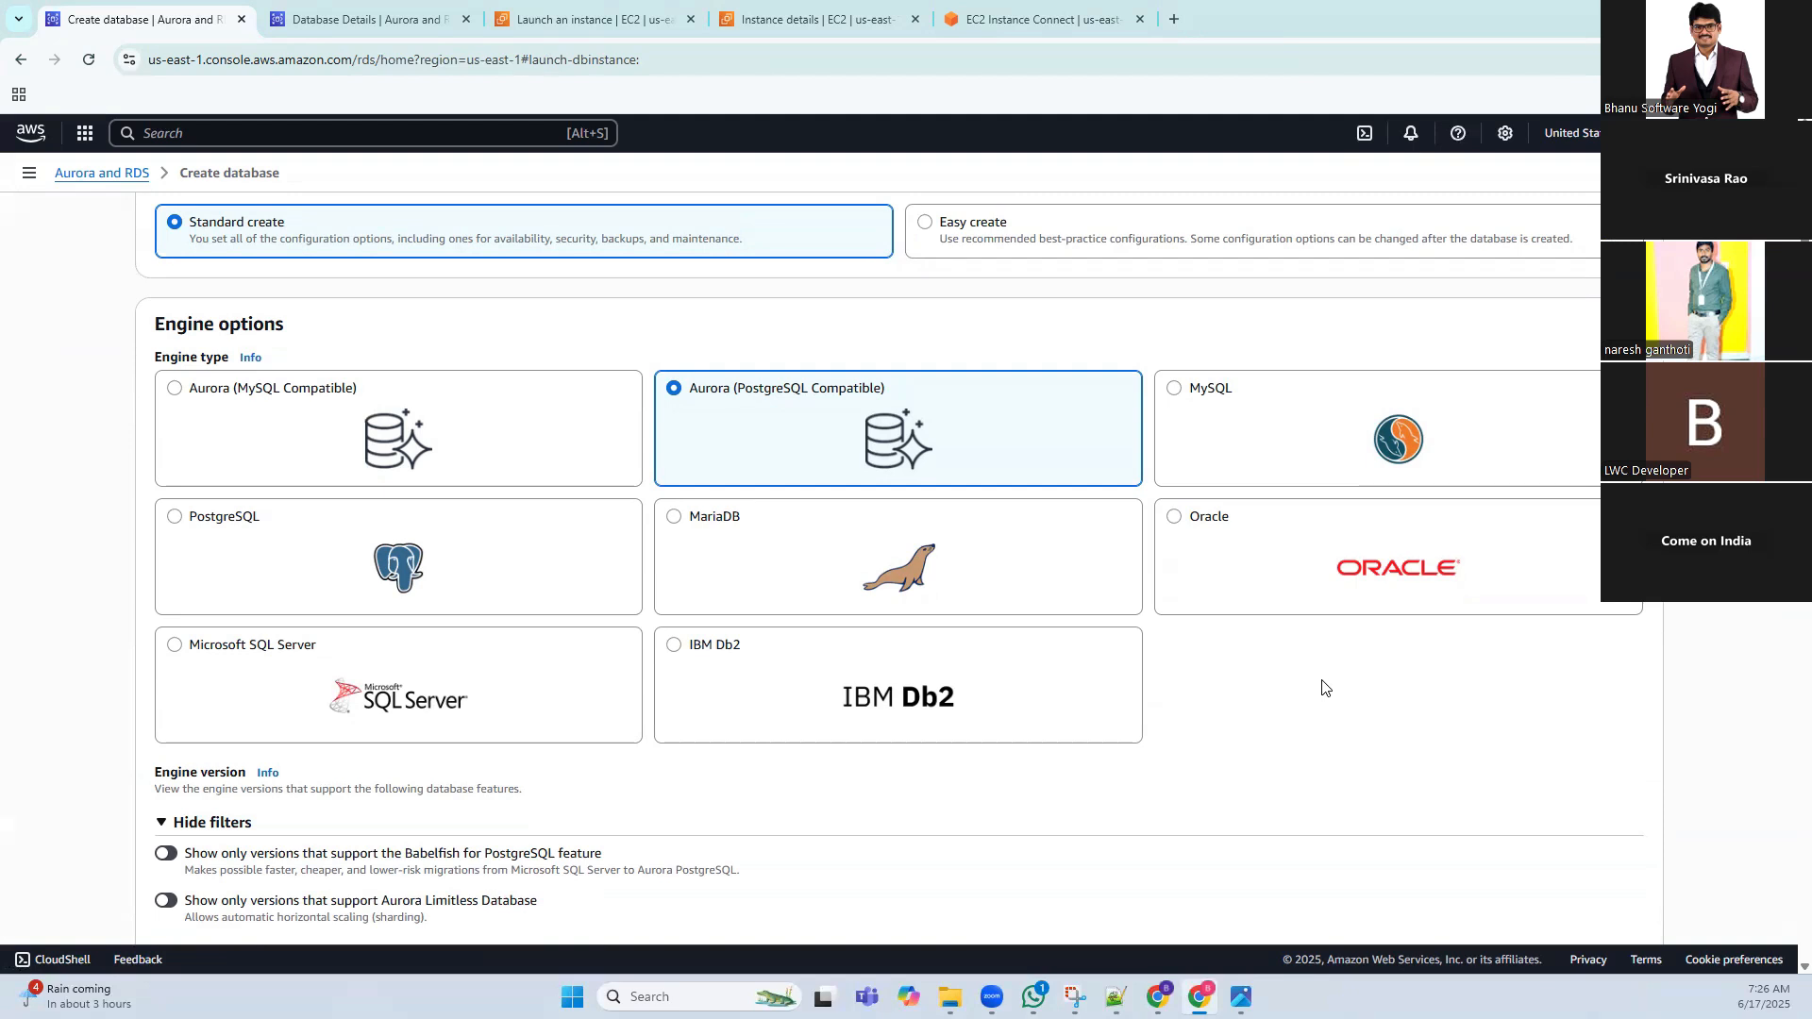
left_click(1179, 401)
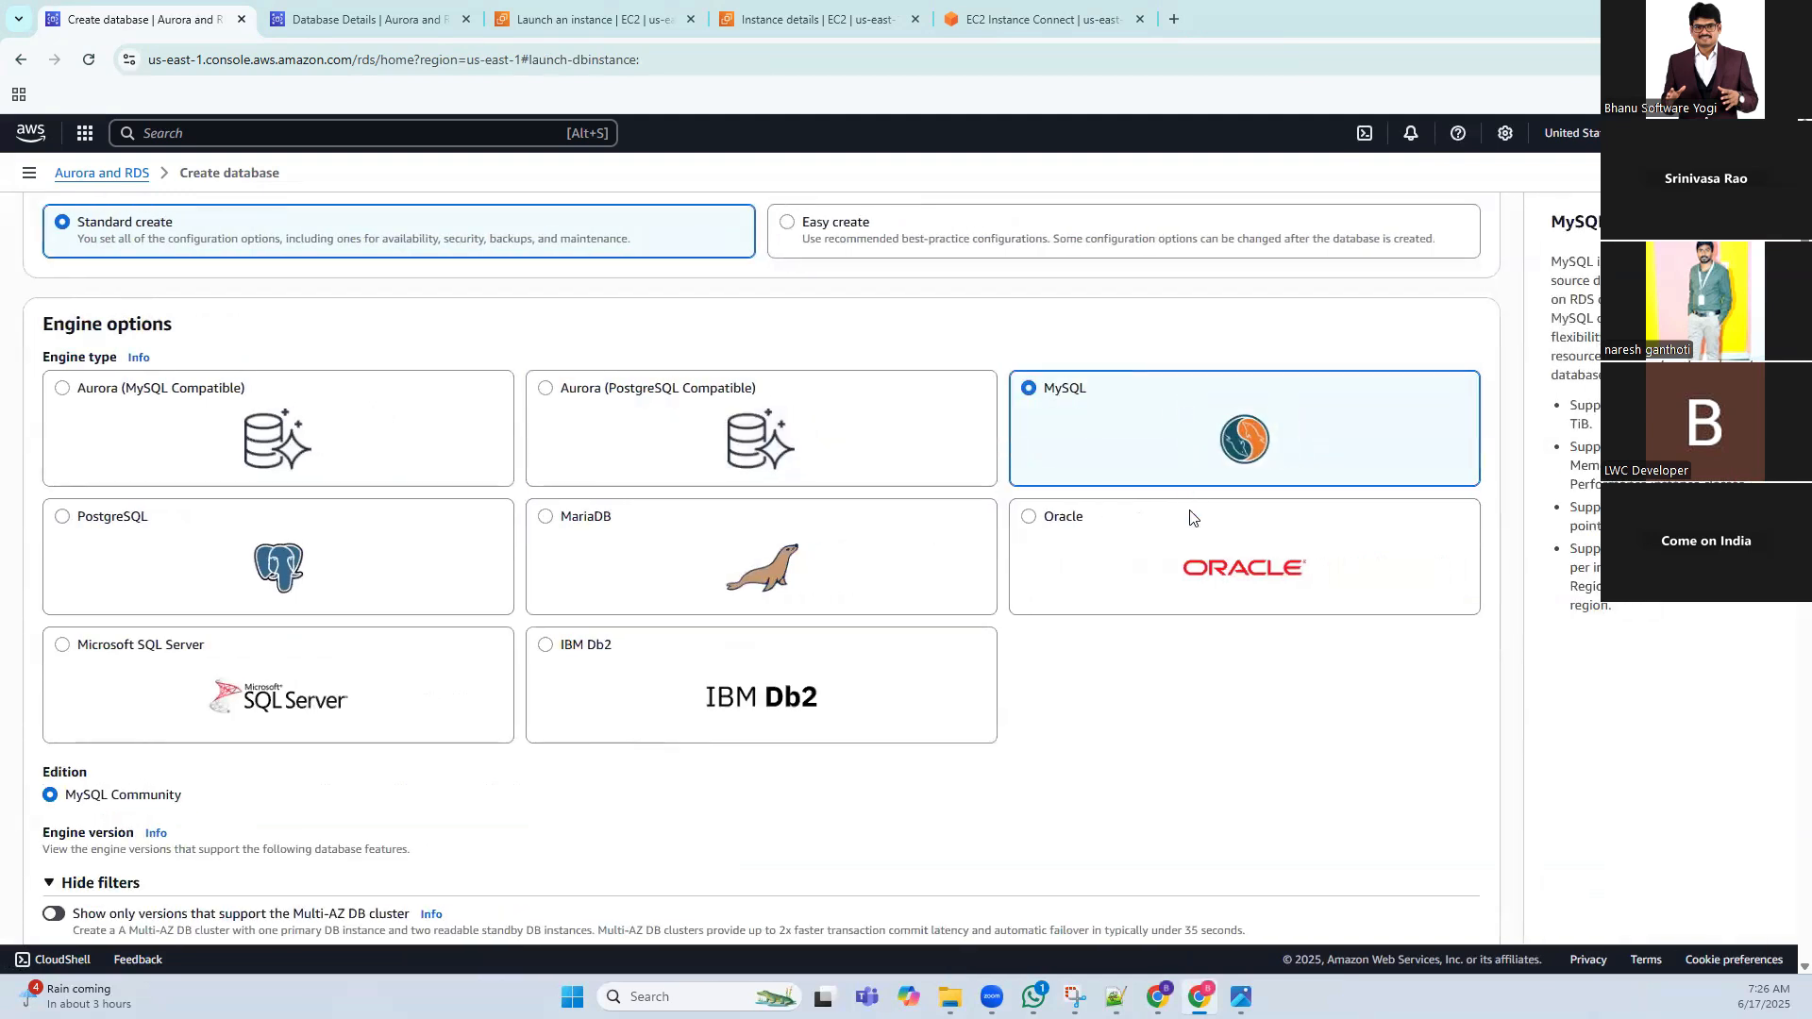
Leave the database creation form and examine the endpoint and port in the connectivity details of database-1
left_click(138, 176)
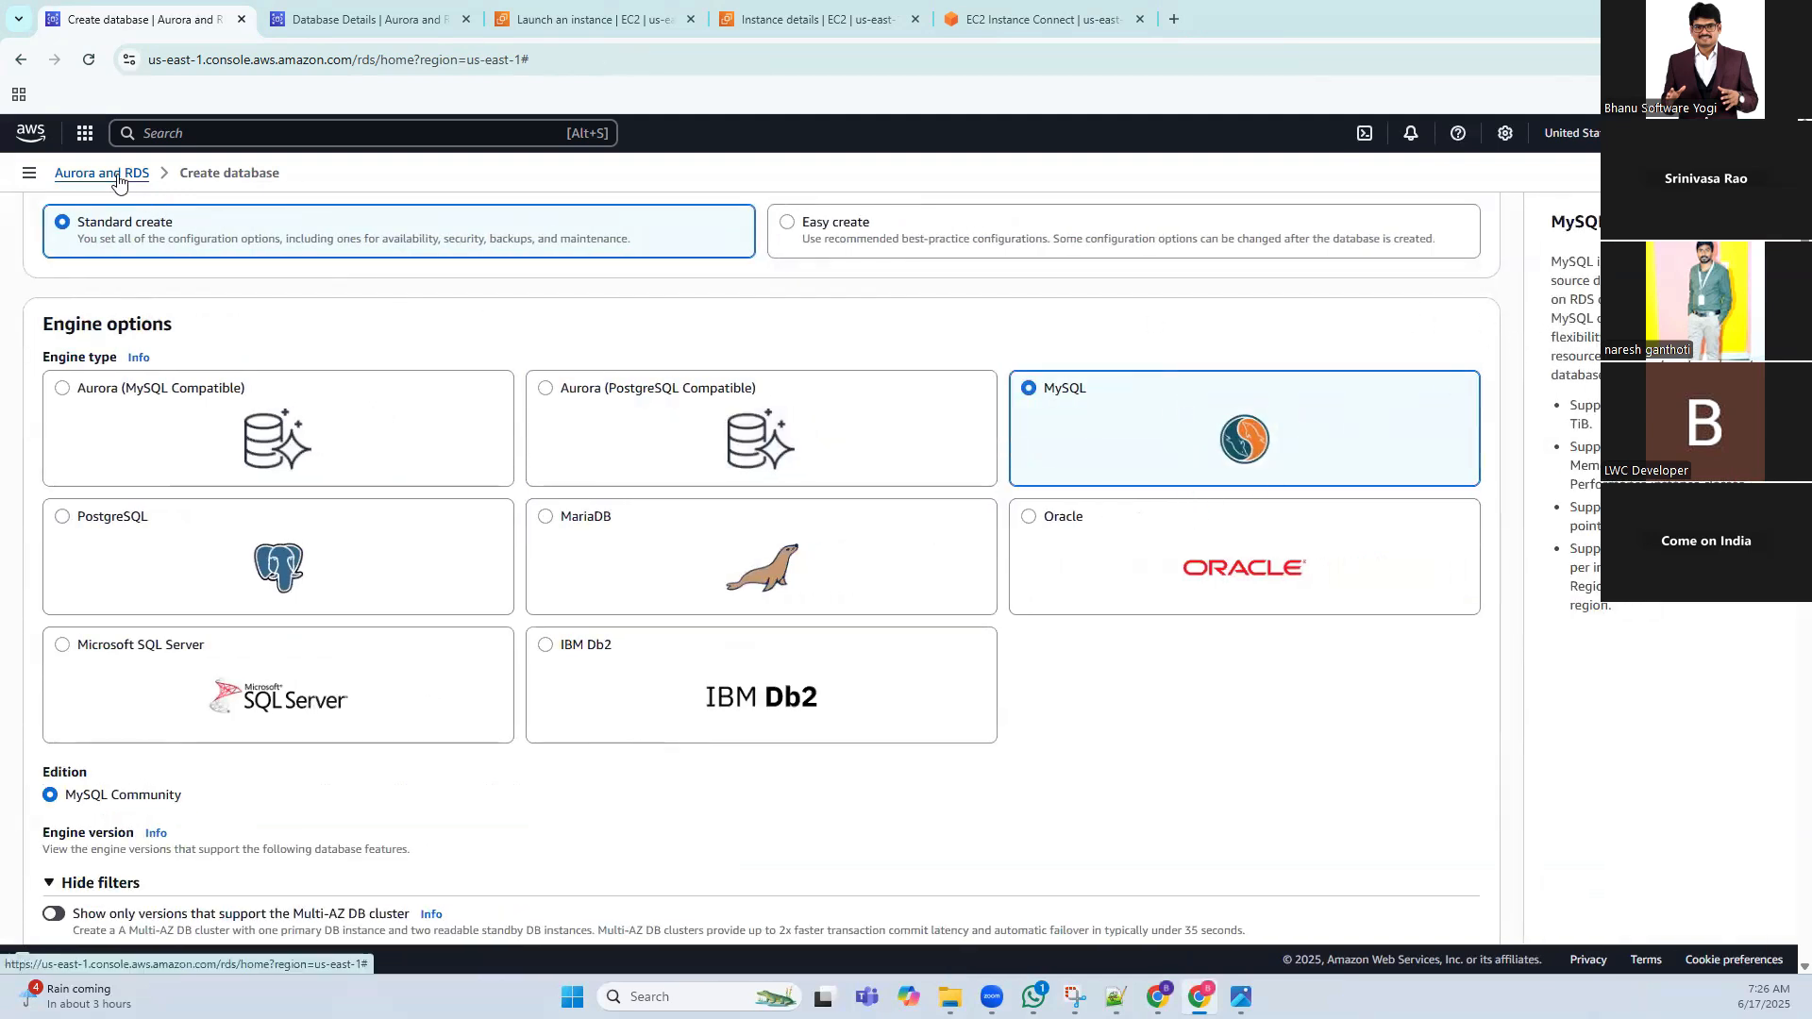
left_click(181, 294)
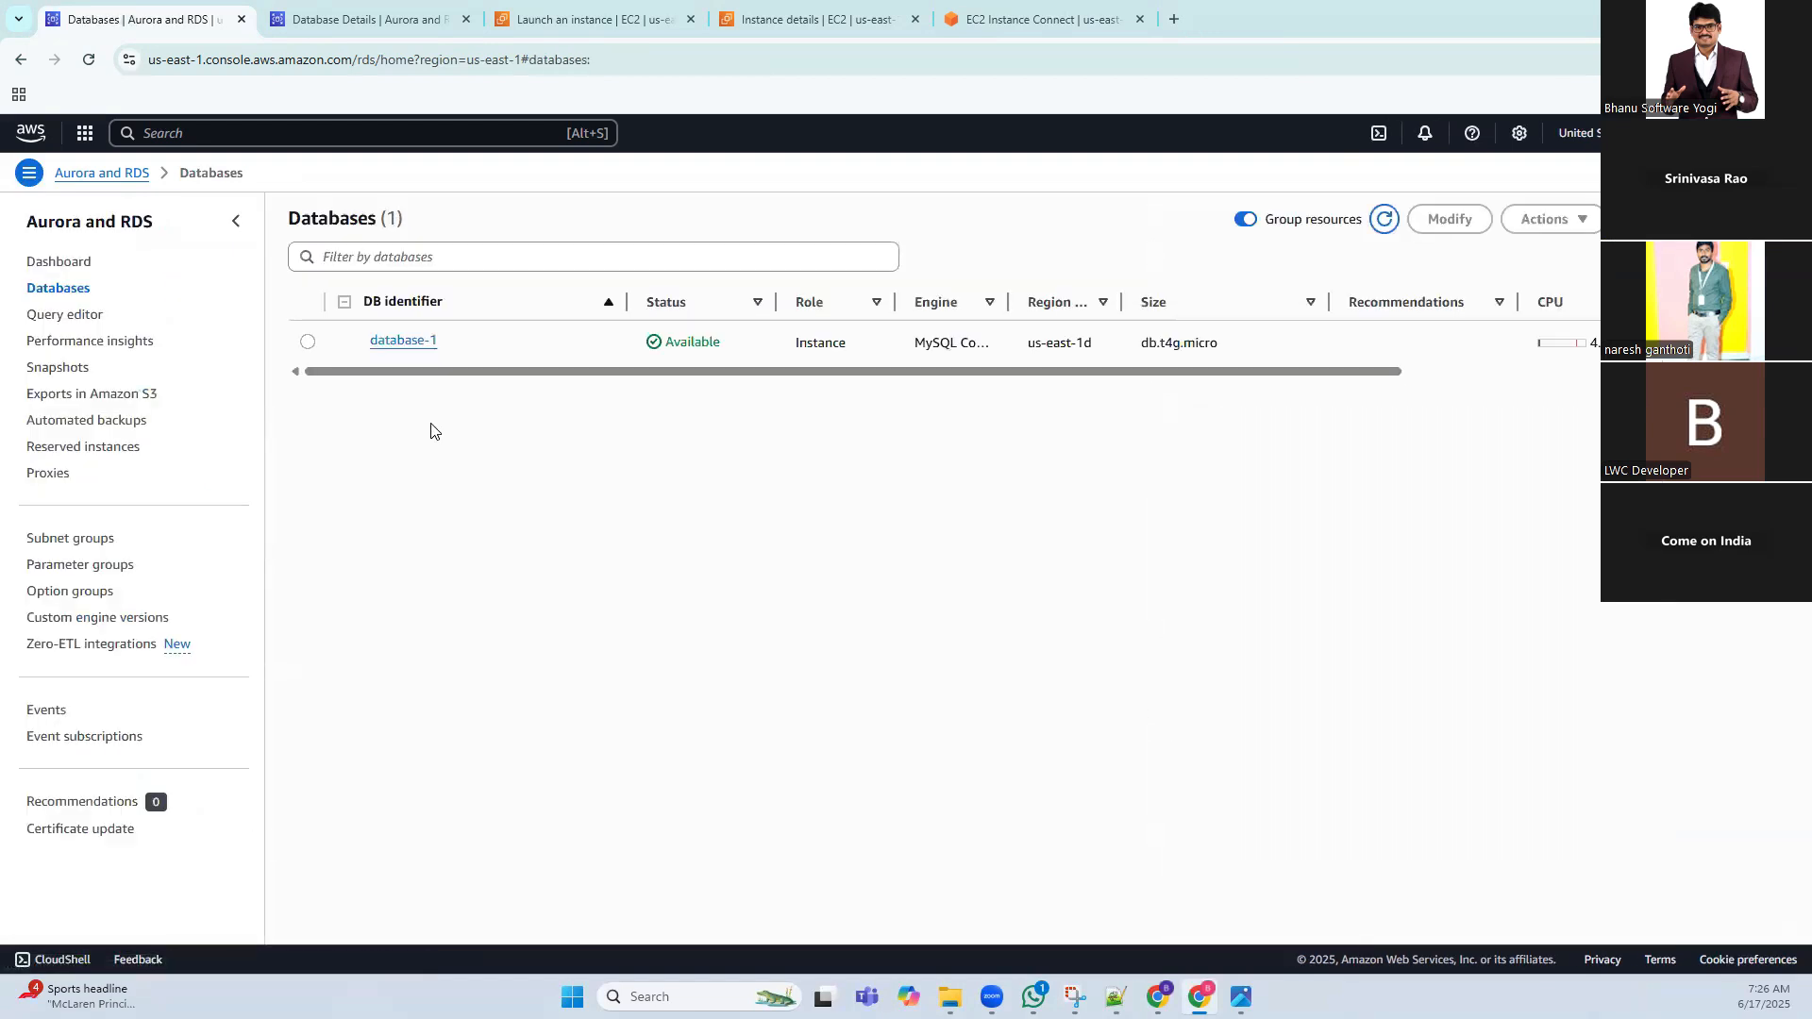
left_click(389, 347)
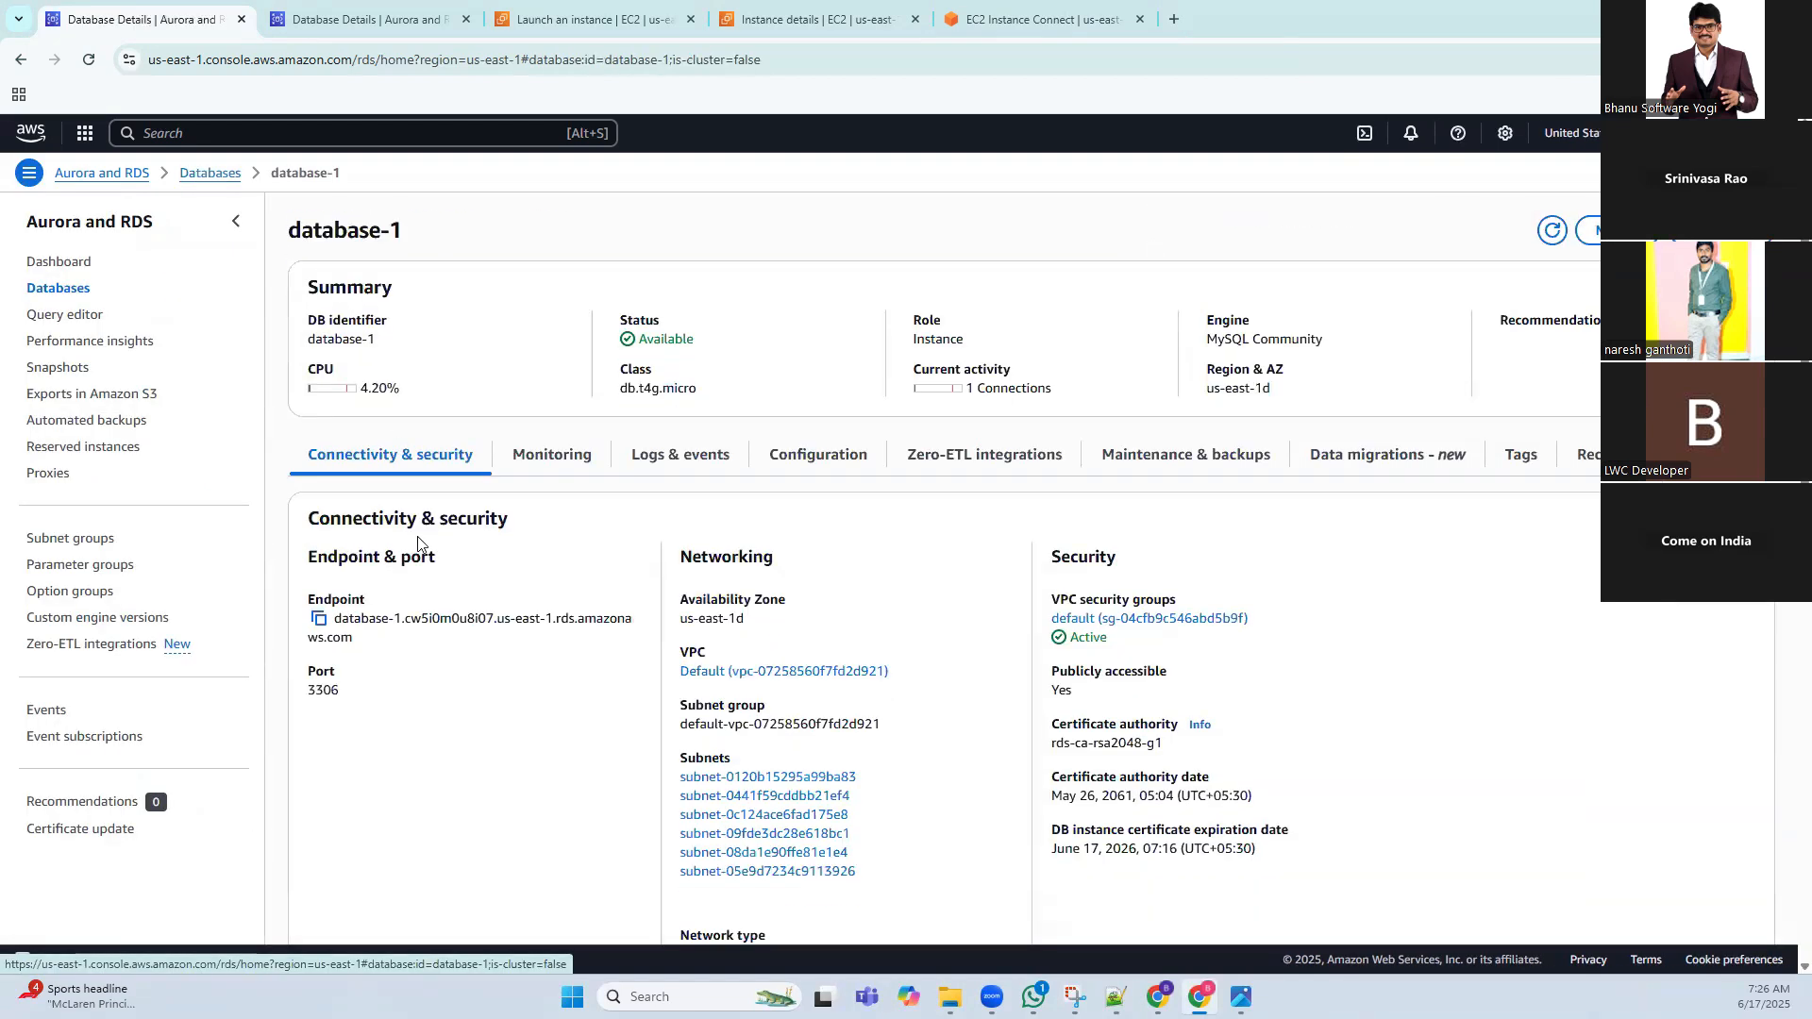
triple_click(337, 621)
left_click(401, 651)
double_click(331, 690)
left_click(391, 690)
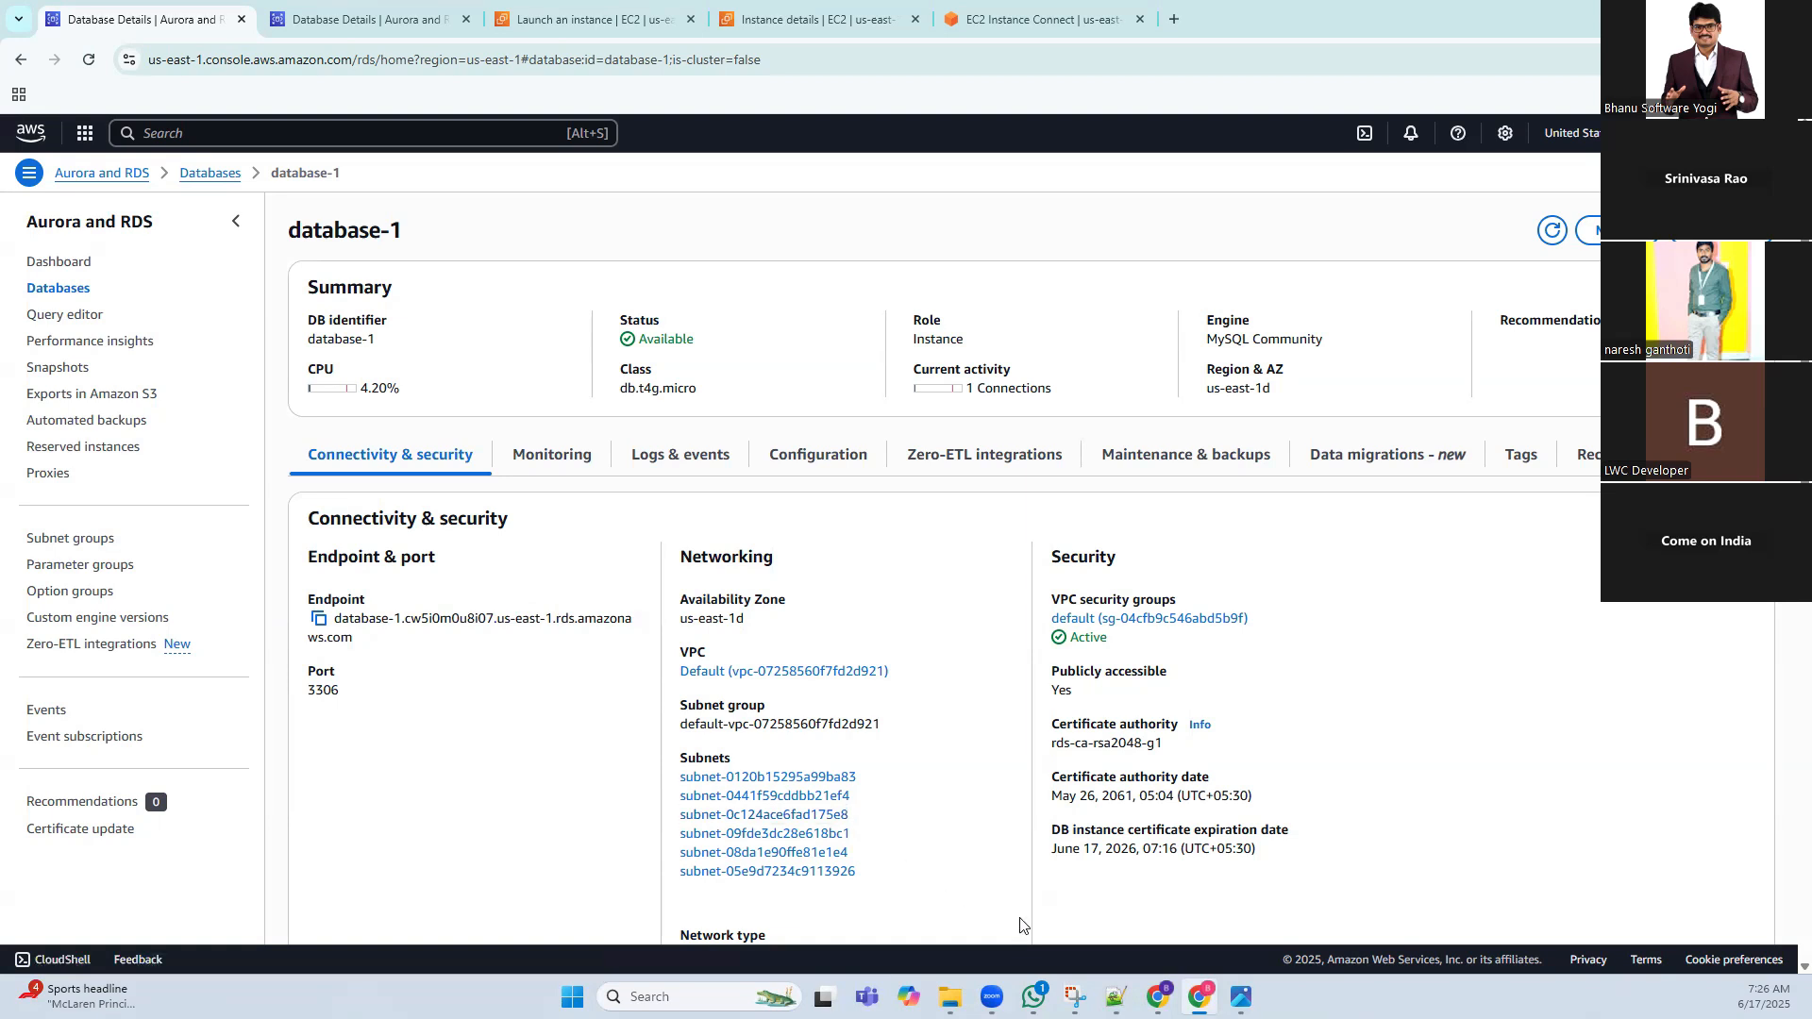
Switch to Notepad++ and review the RDS MySQL and Ubuntu t2.micro launch lines in the 24Day-AWS-RDS.txt notes
left_click(1115, 996)
left_click(436, 804)
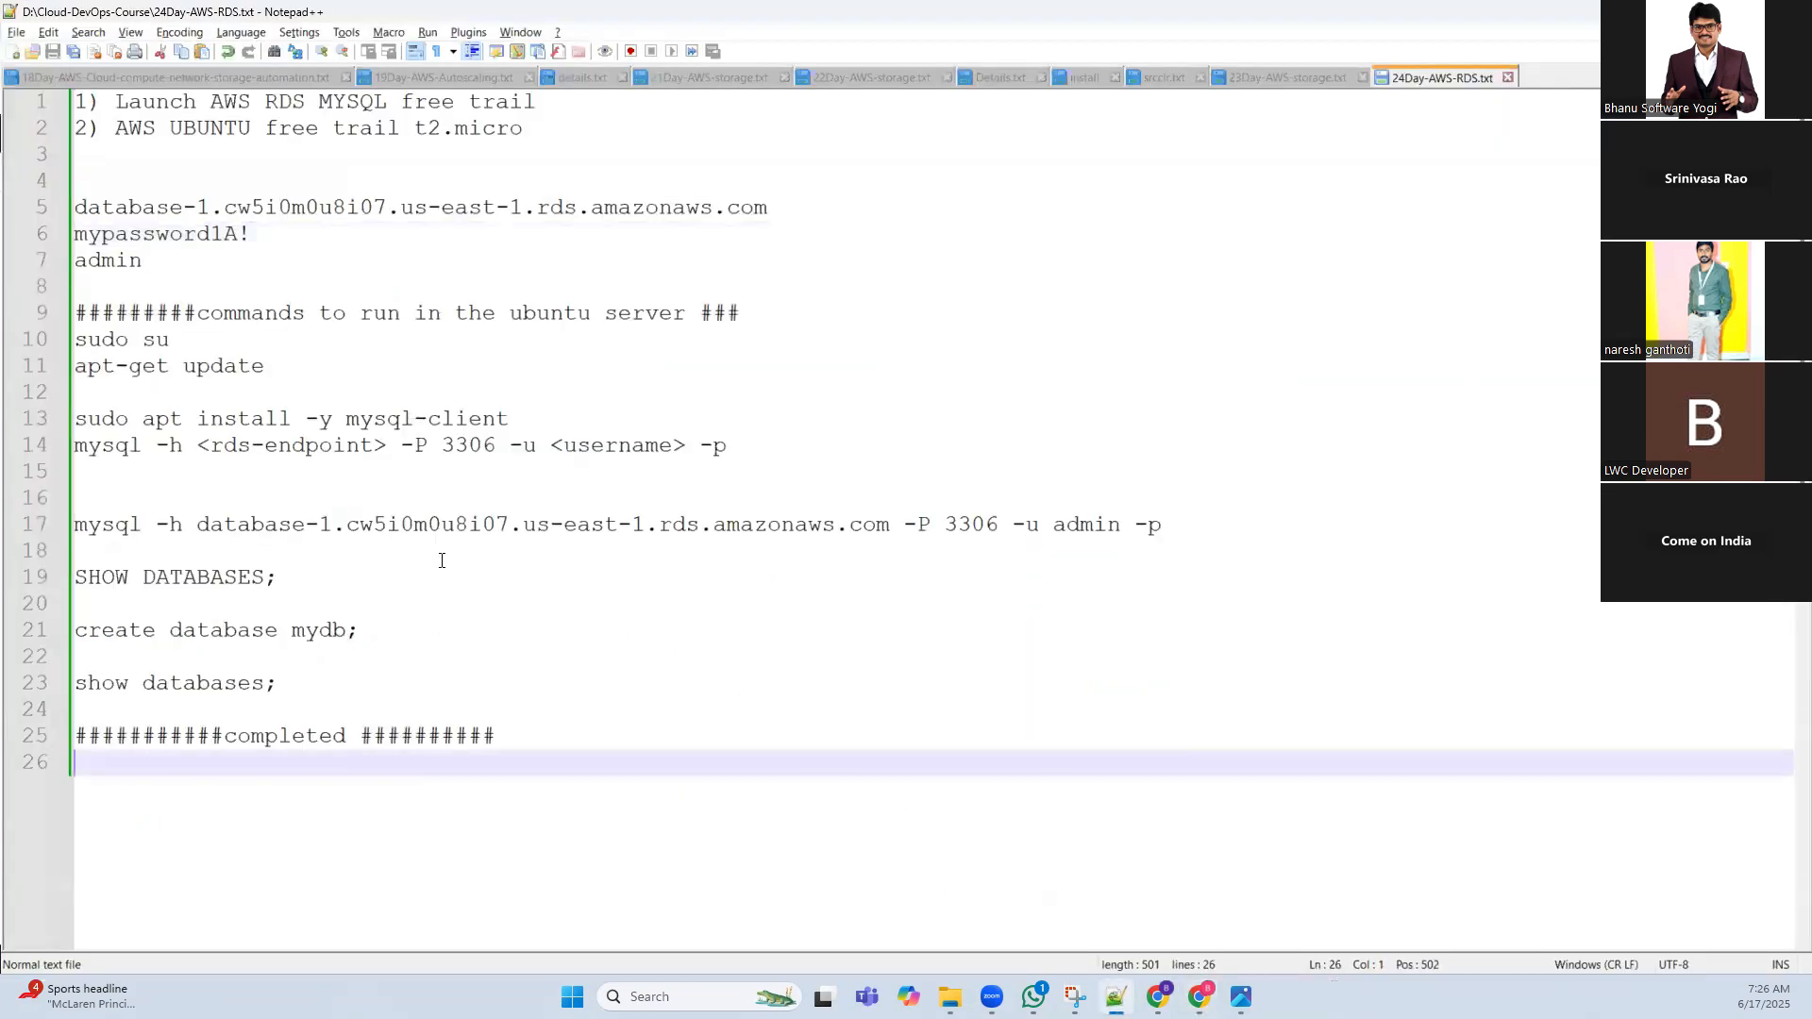
left_click(528, 159)
key("shift+Up")
key("shift+Up")
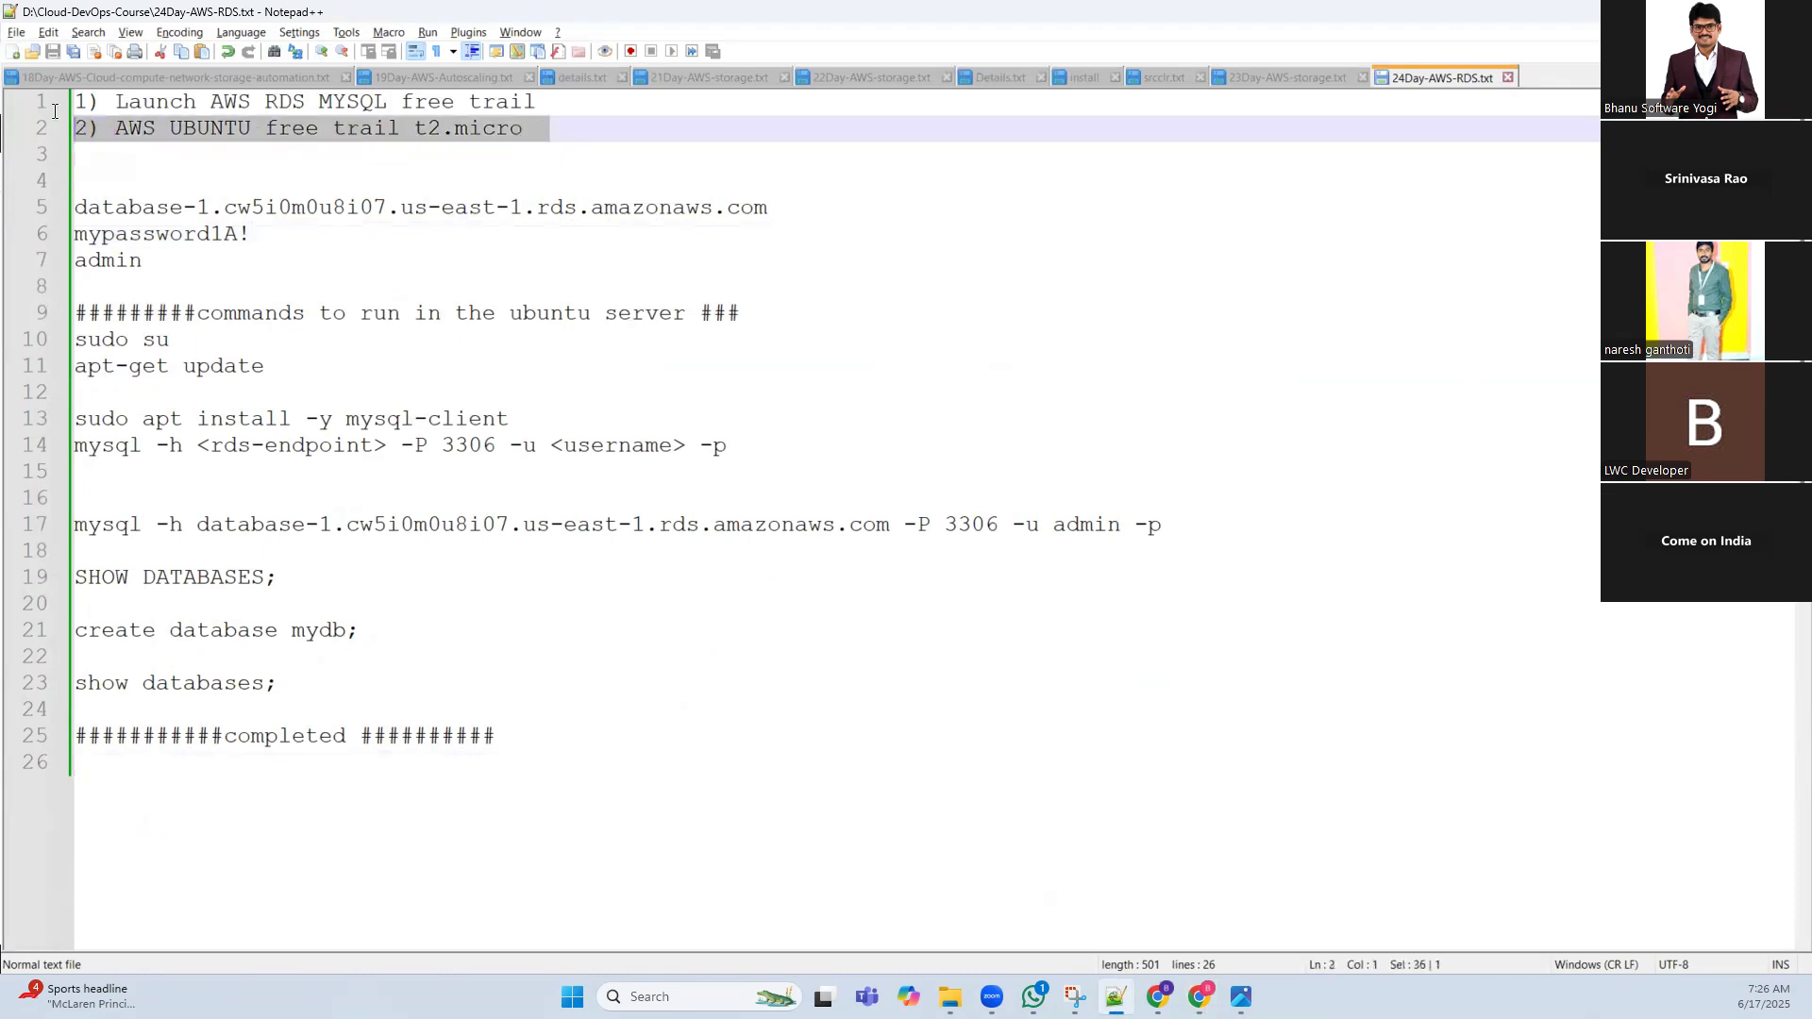
left_click(138, 168)
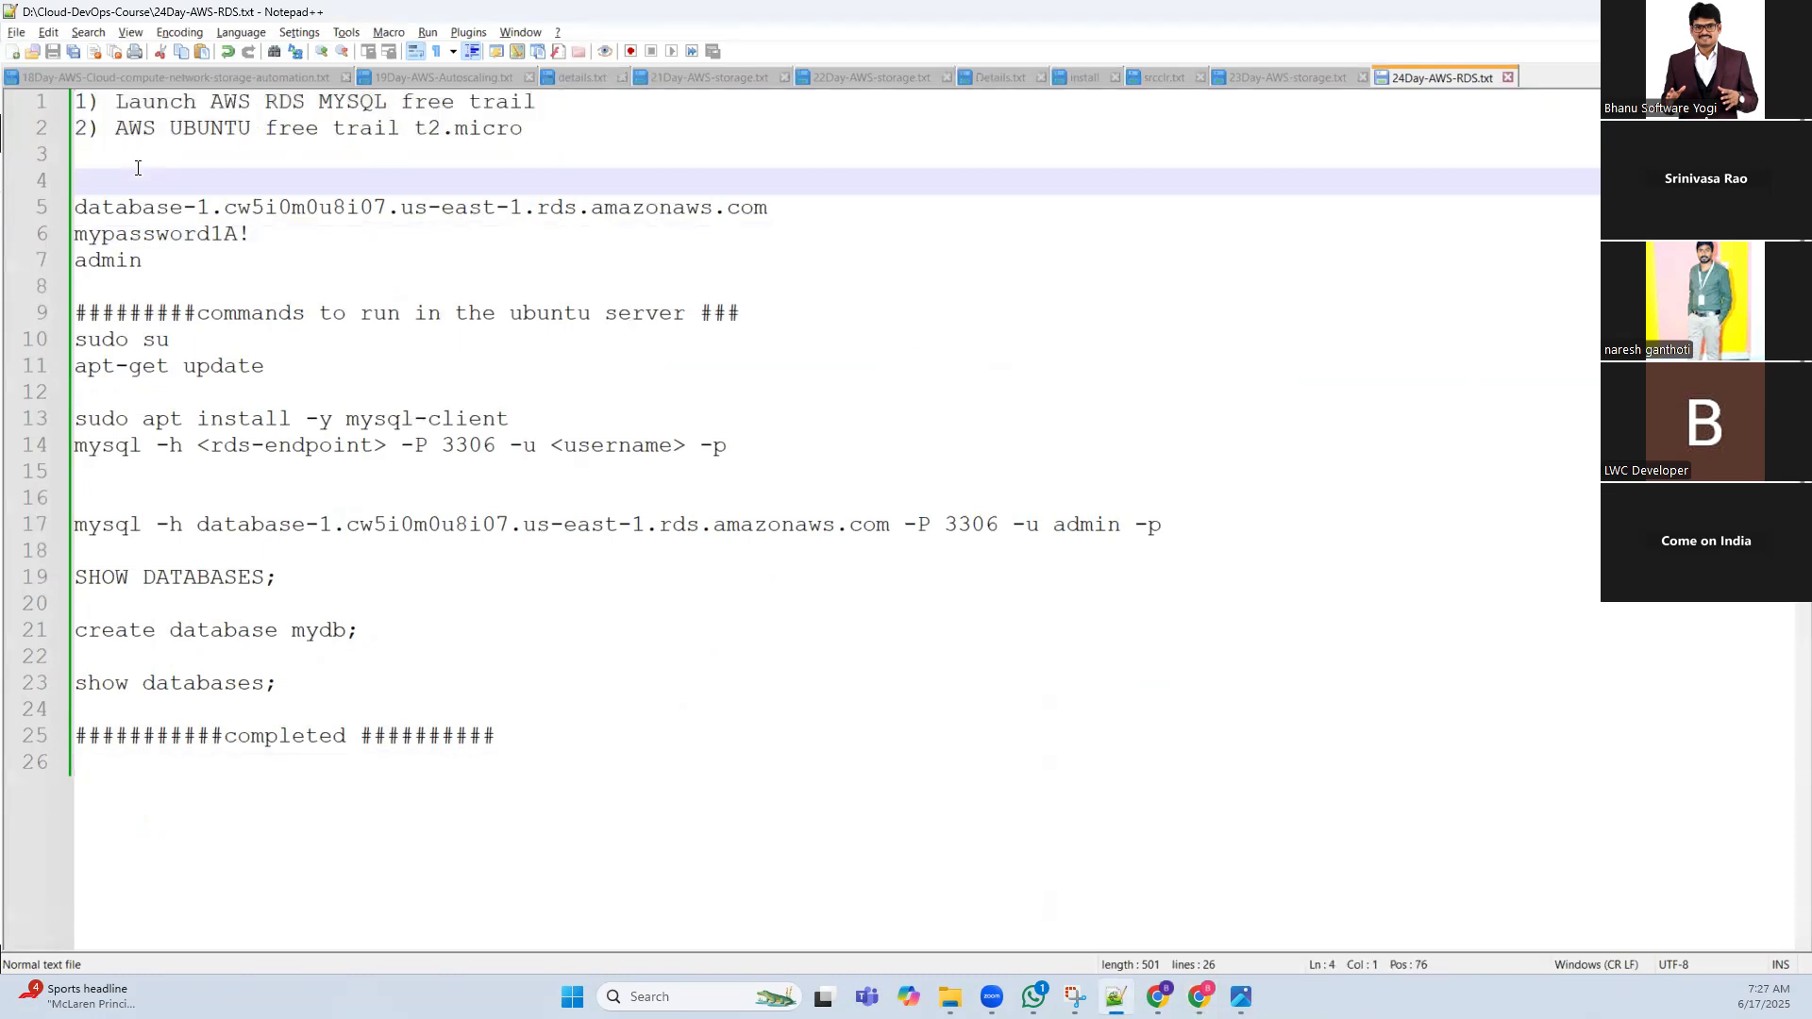
left_click(172, 103)
double_click(351, 102)
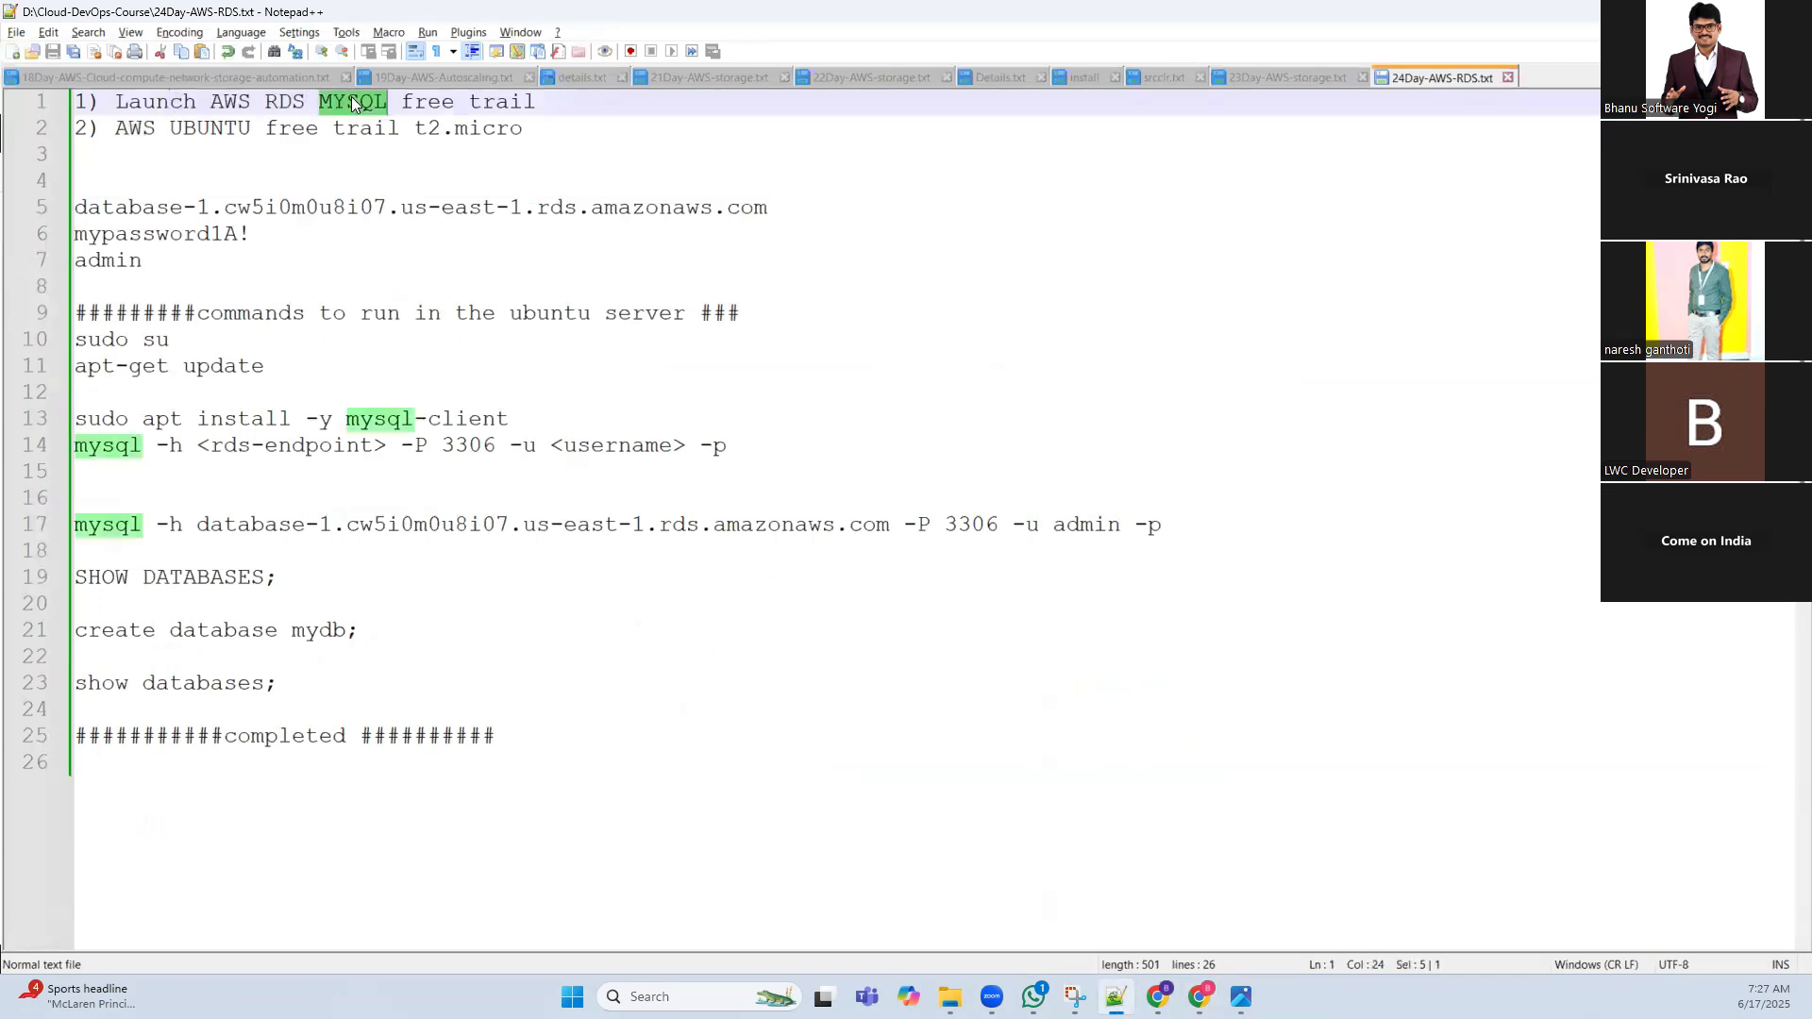
left_click(564, 107)
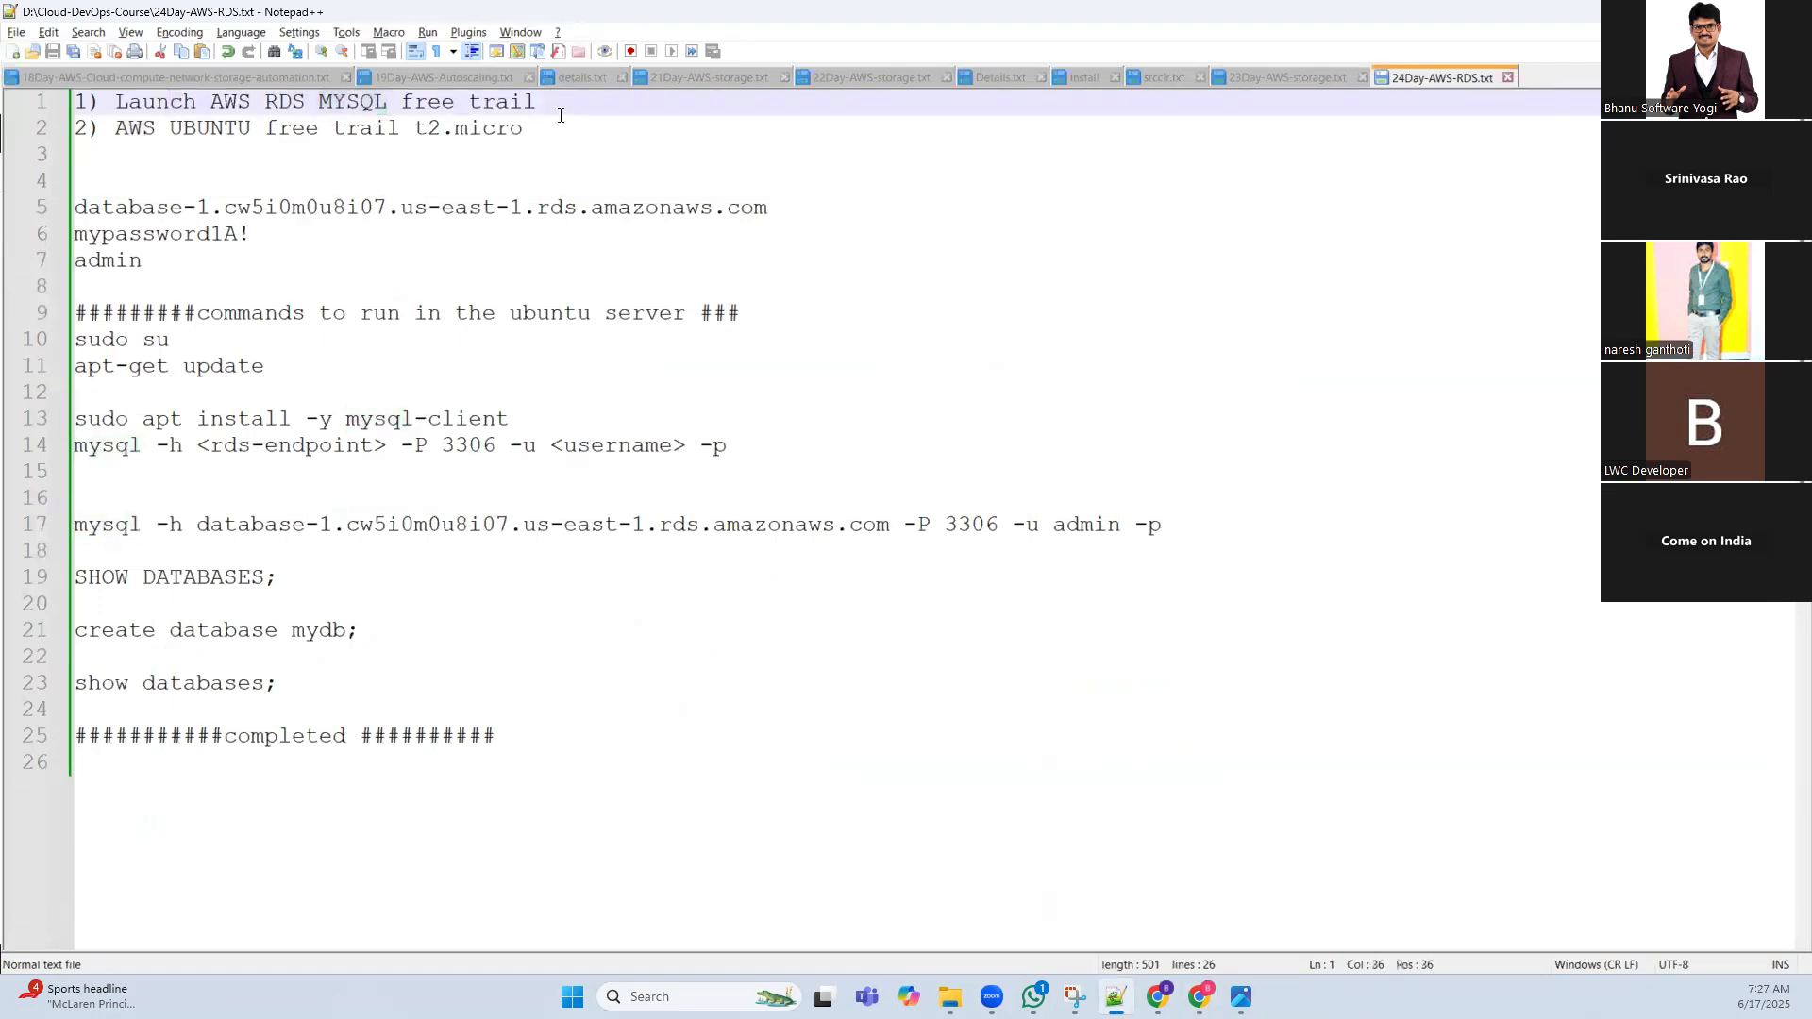
double_click(137, 128)
double_click(210, 128)
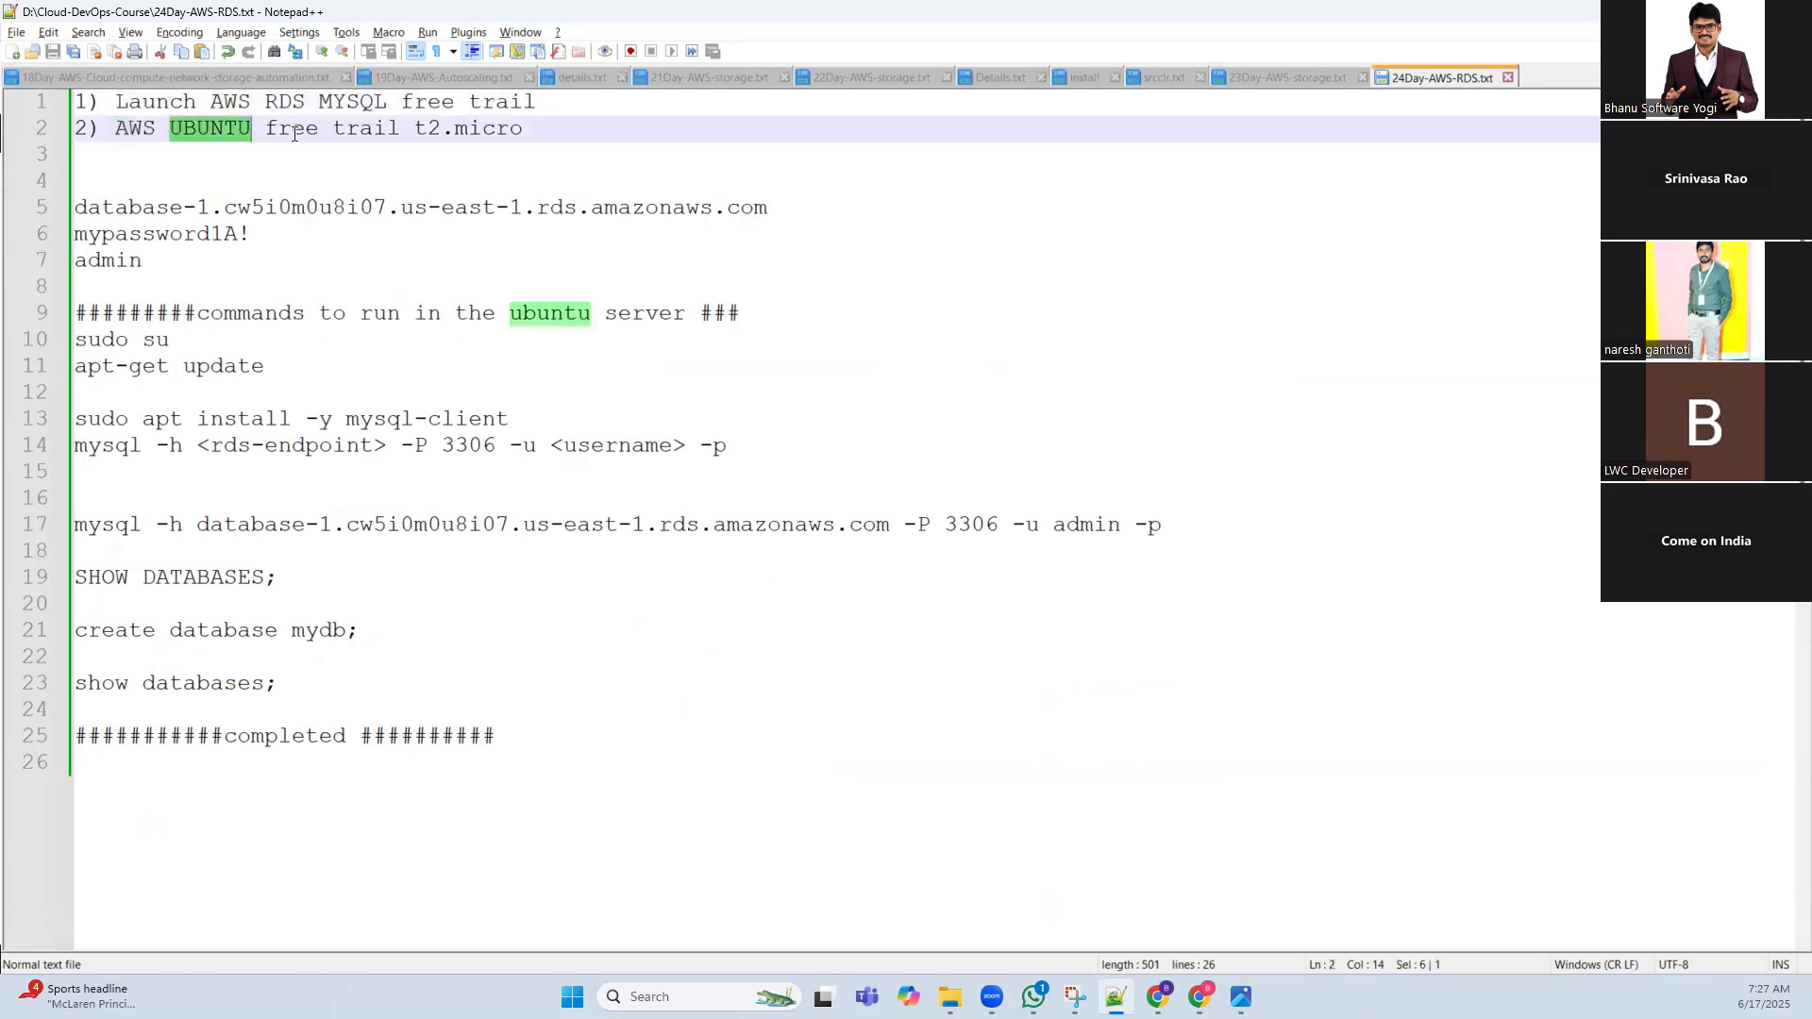
double_click(515, 129)
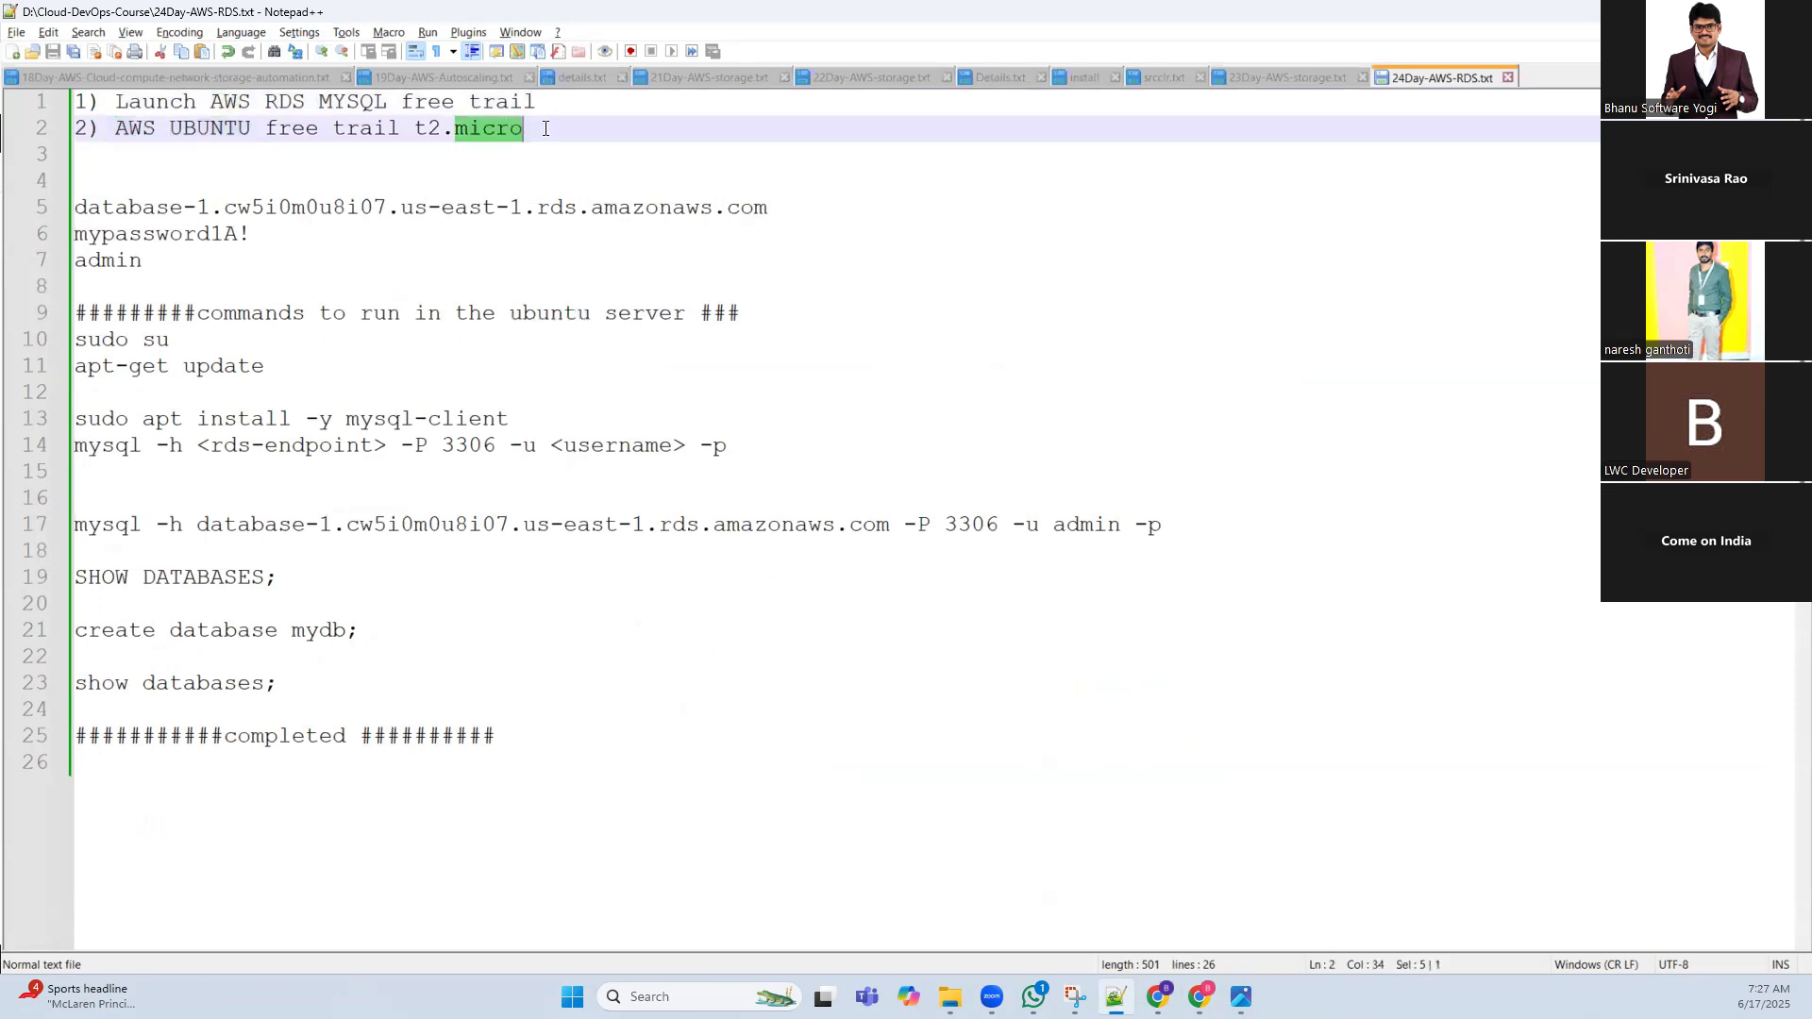
left_click(545, 129)
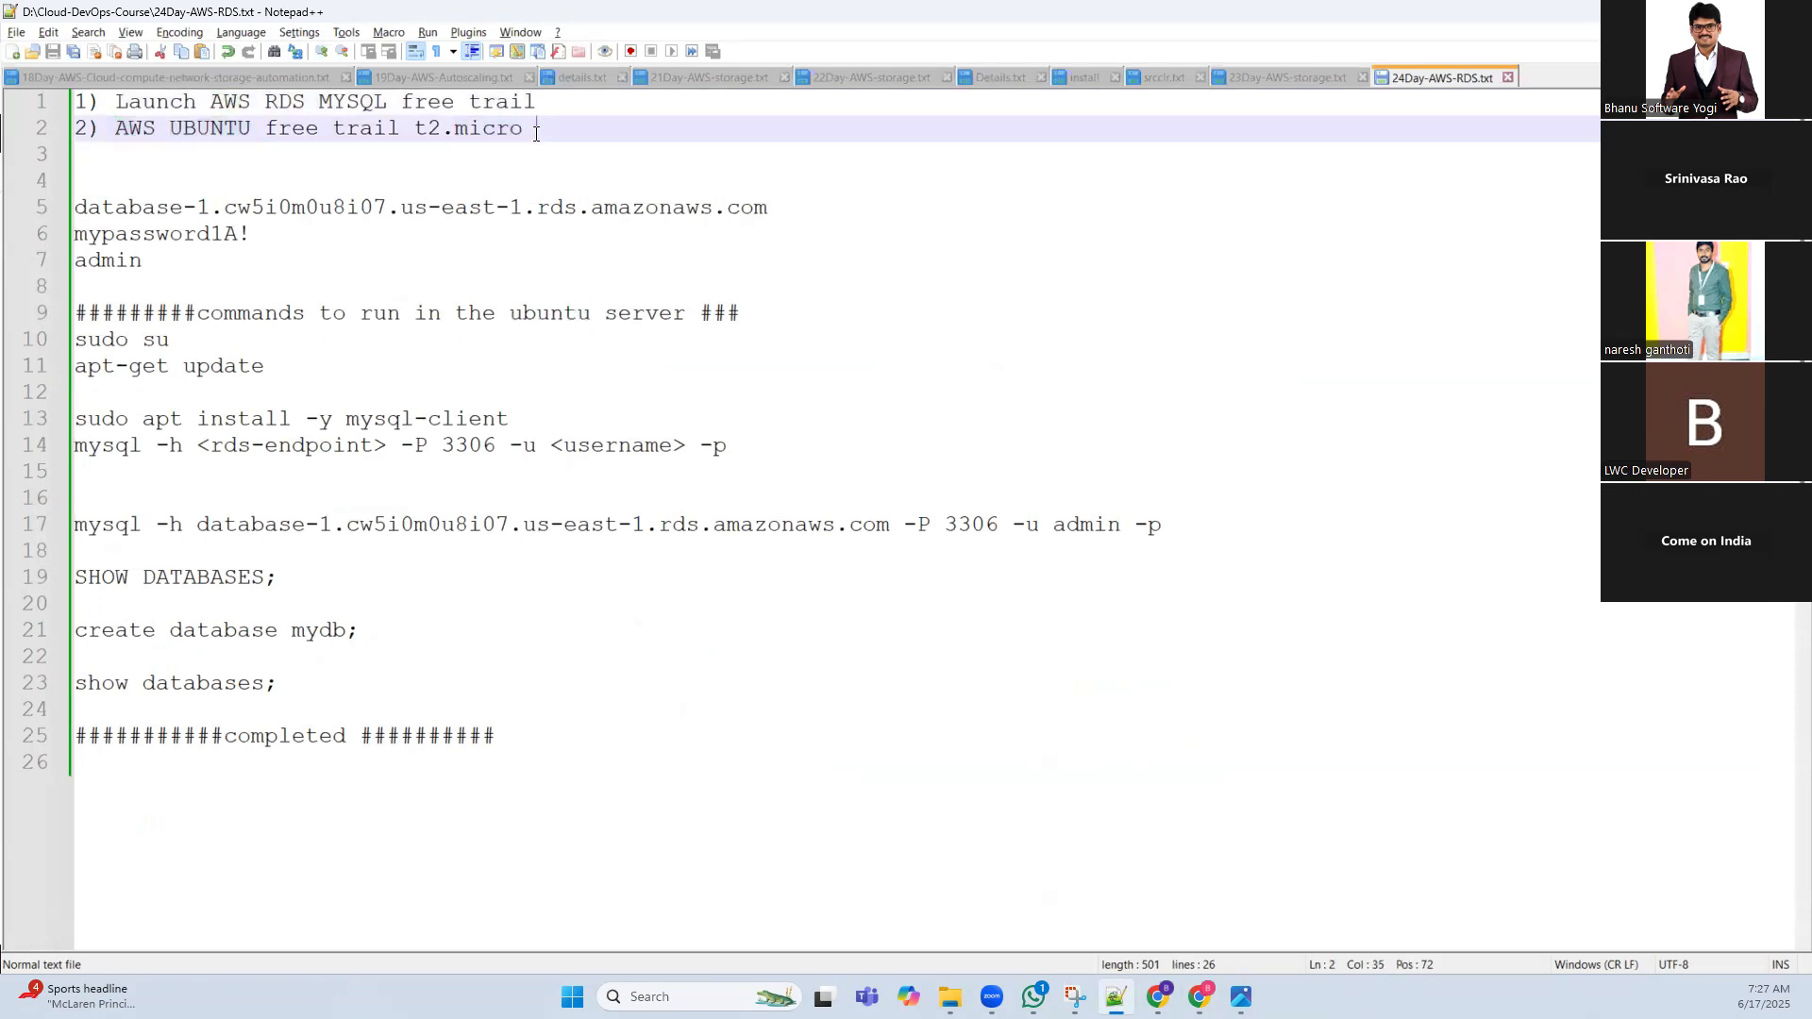
double_click(215, 126)
double_click(284, 102)
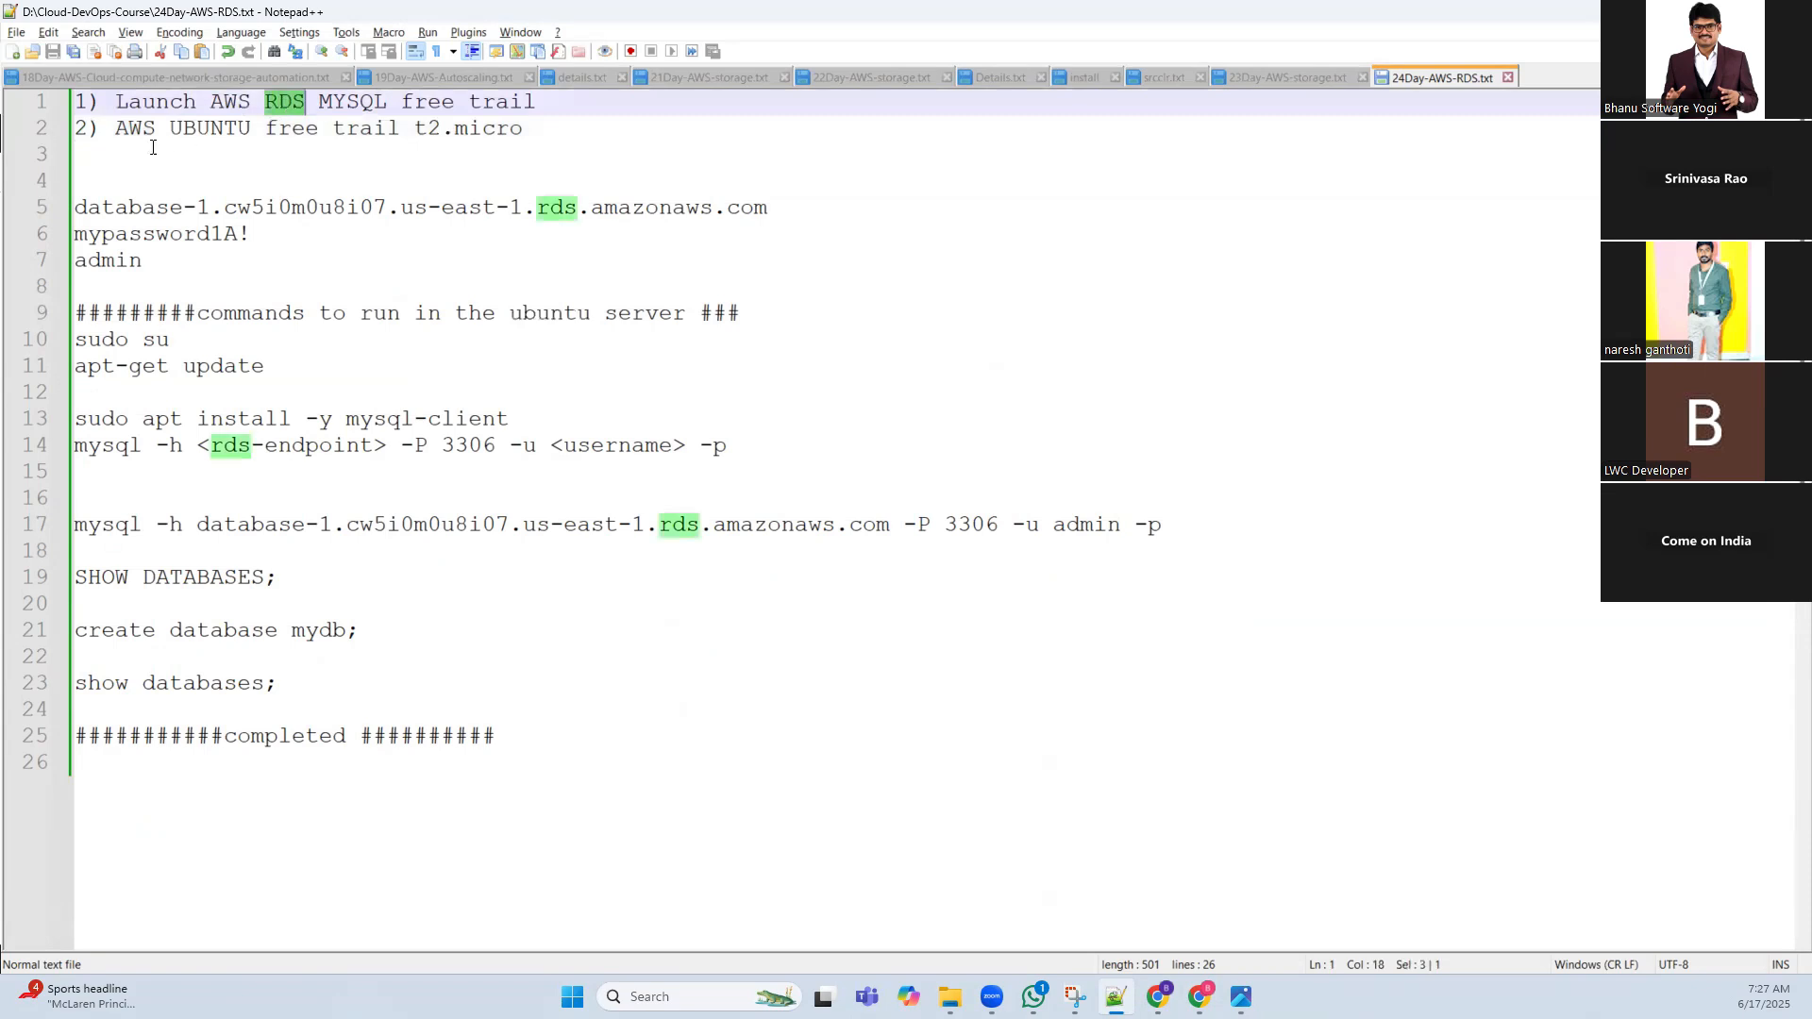
left_click(134, 154)
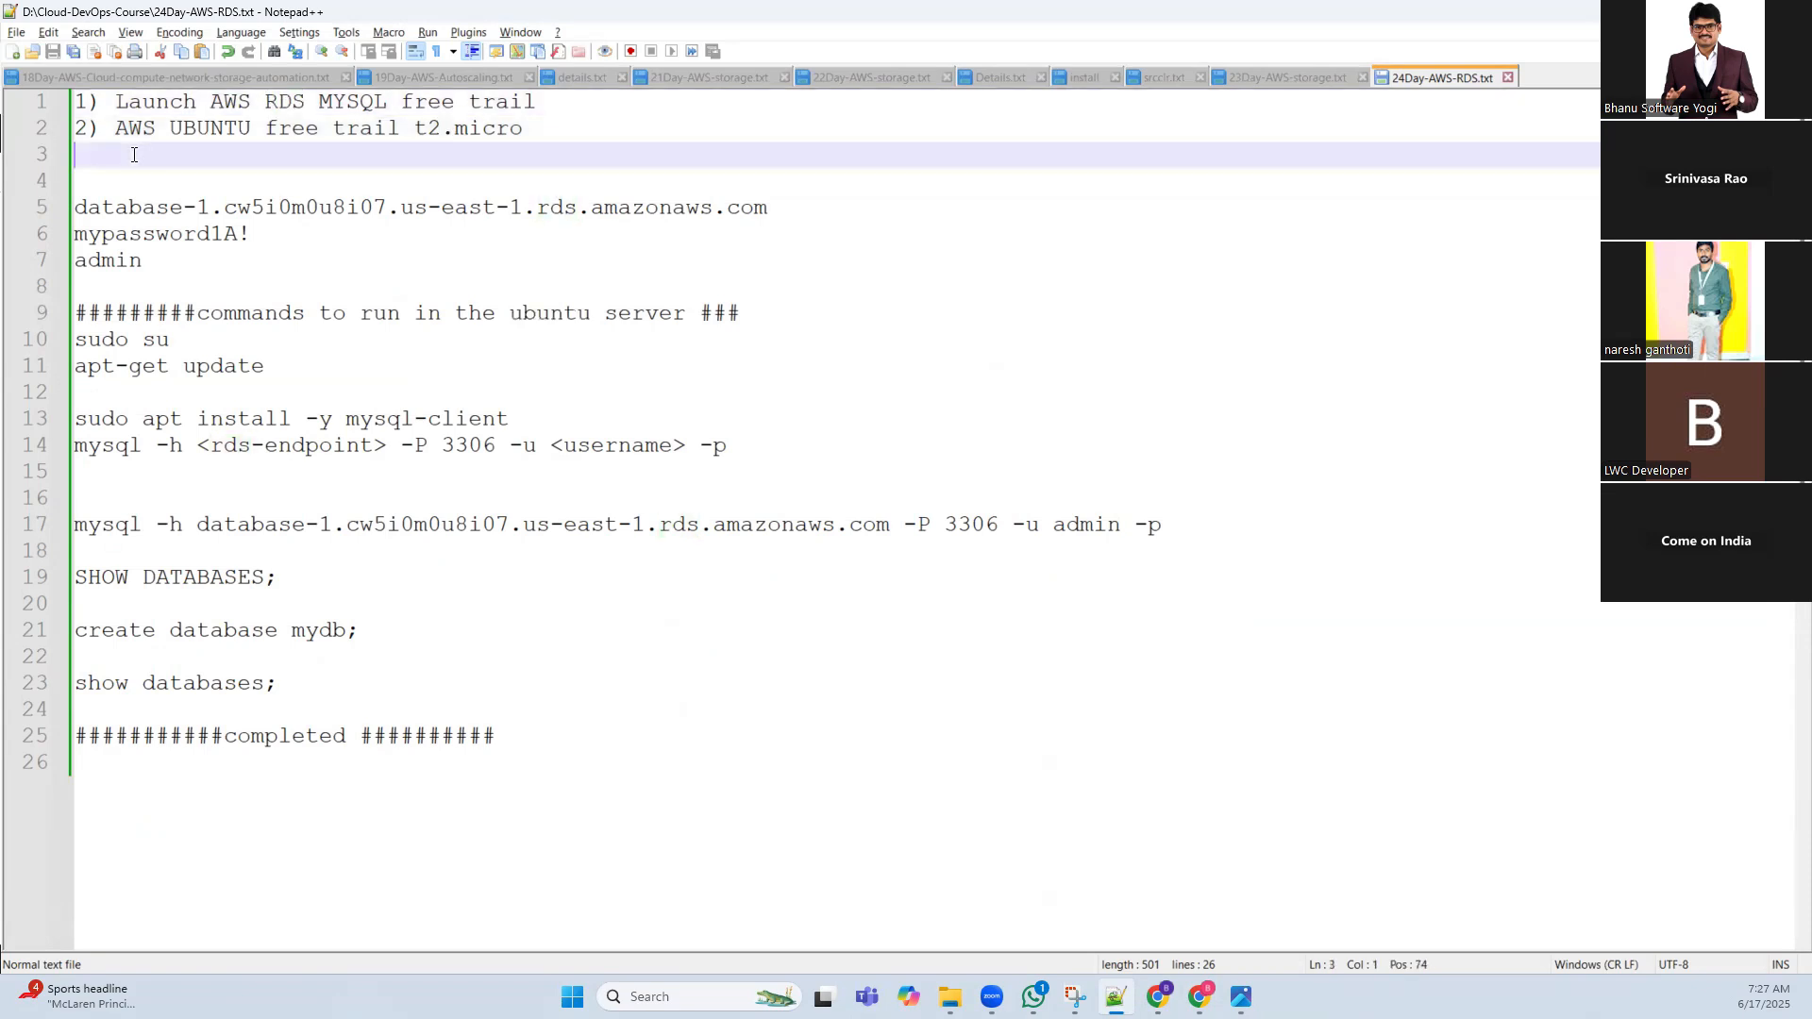
left_click(223, 832)
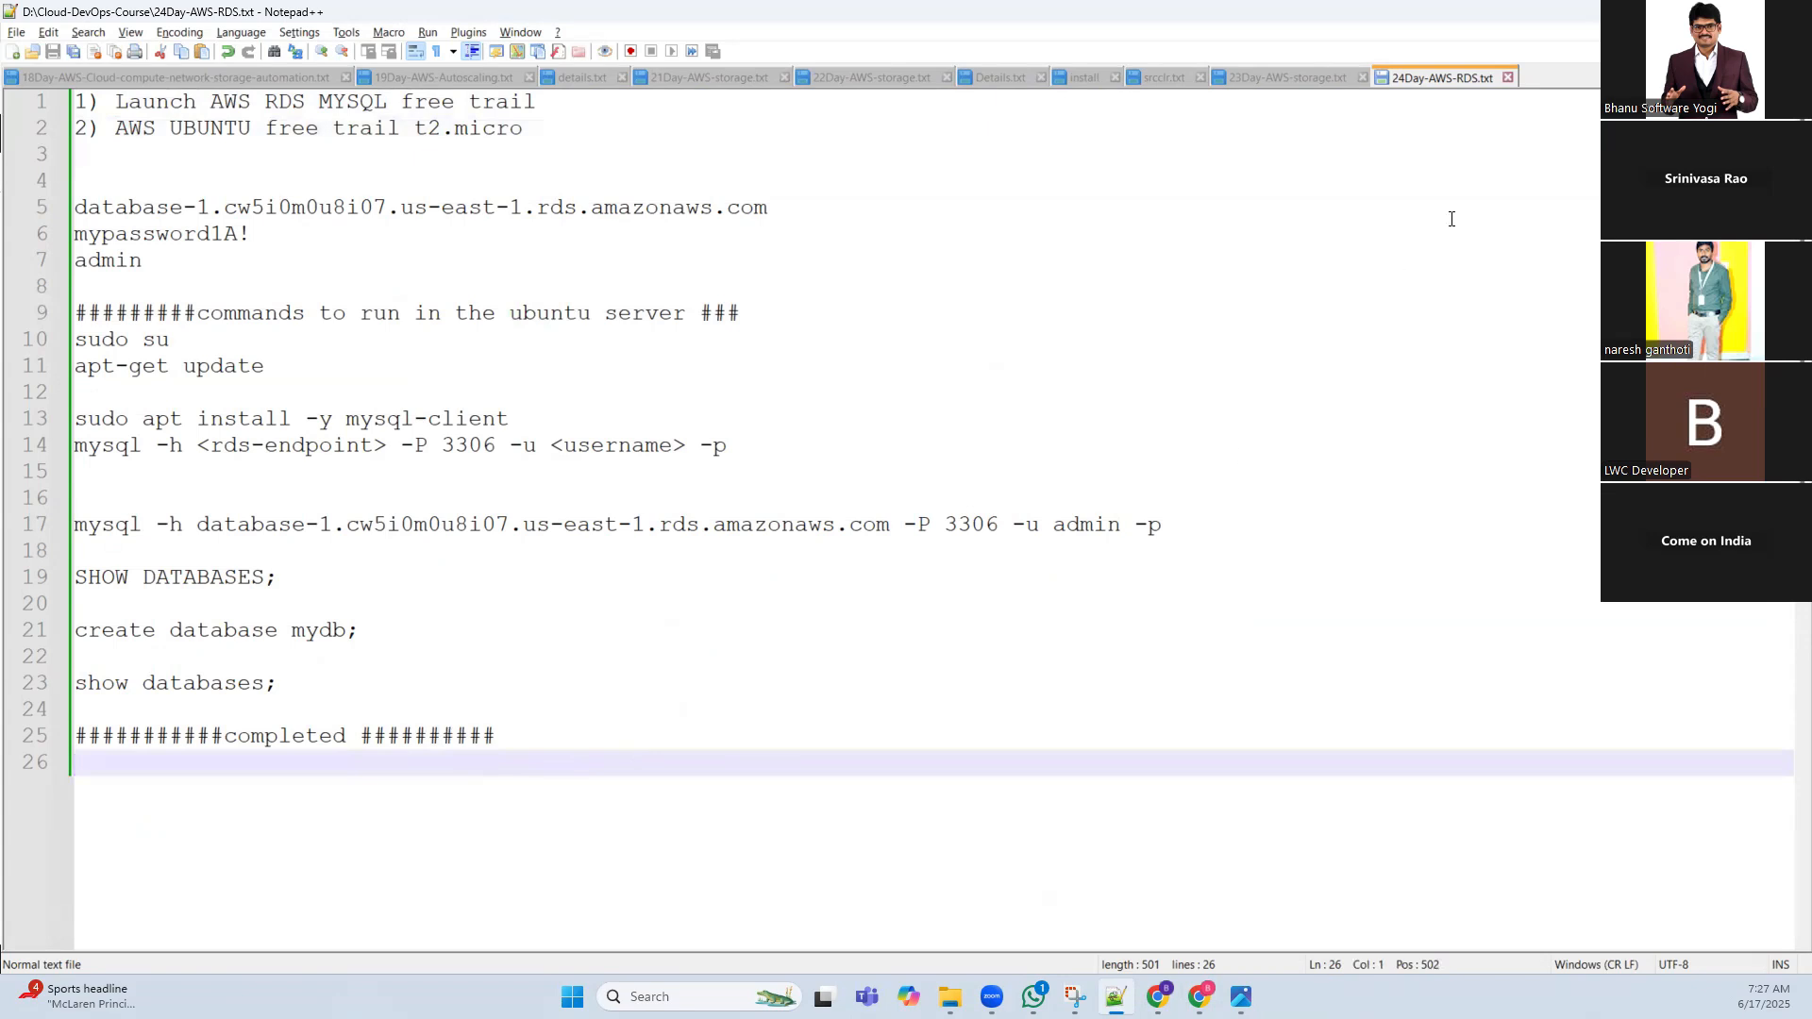
Return to the browser, close the EC2 Instance Connect session and terminate the ubuntu EC2 instance
key("alt+Tab")
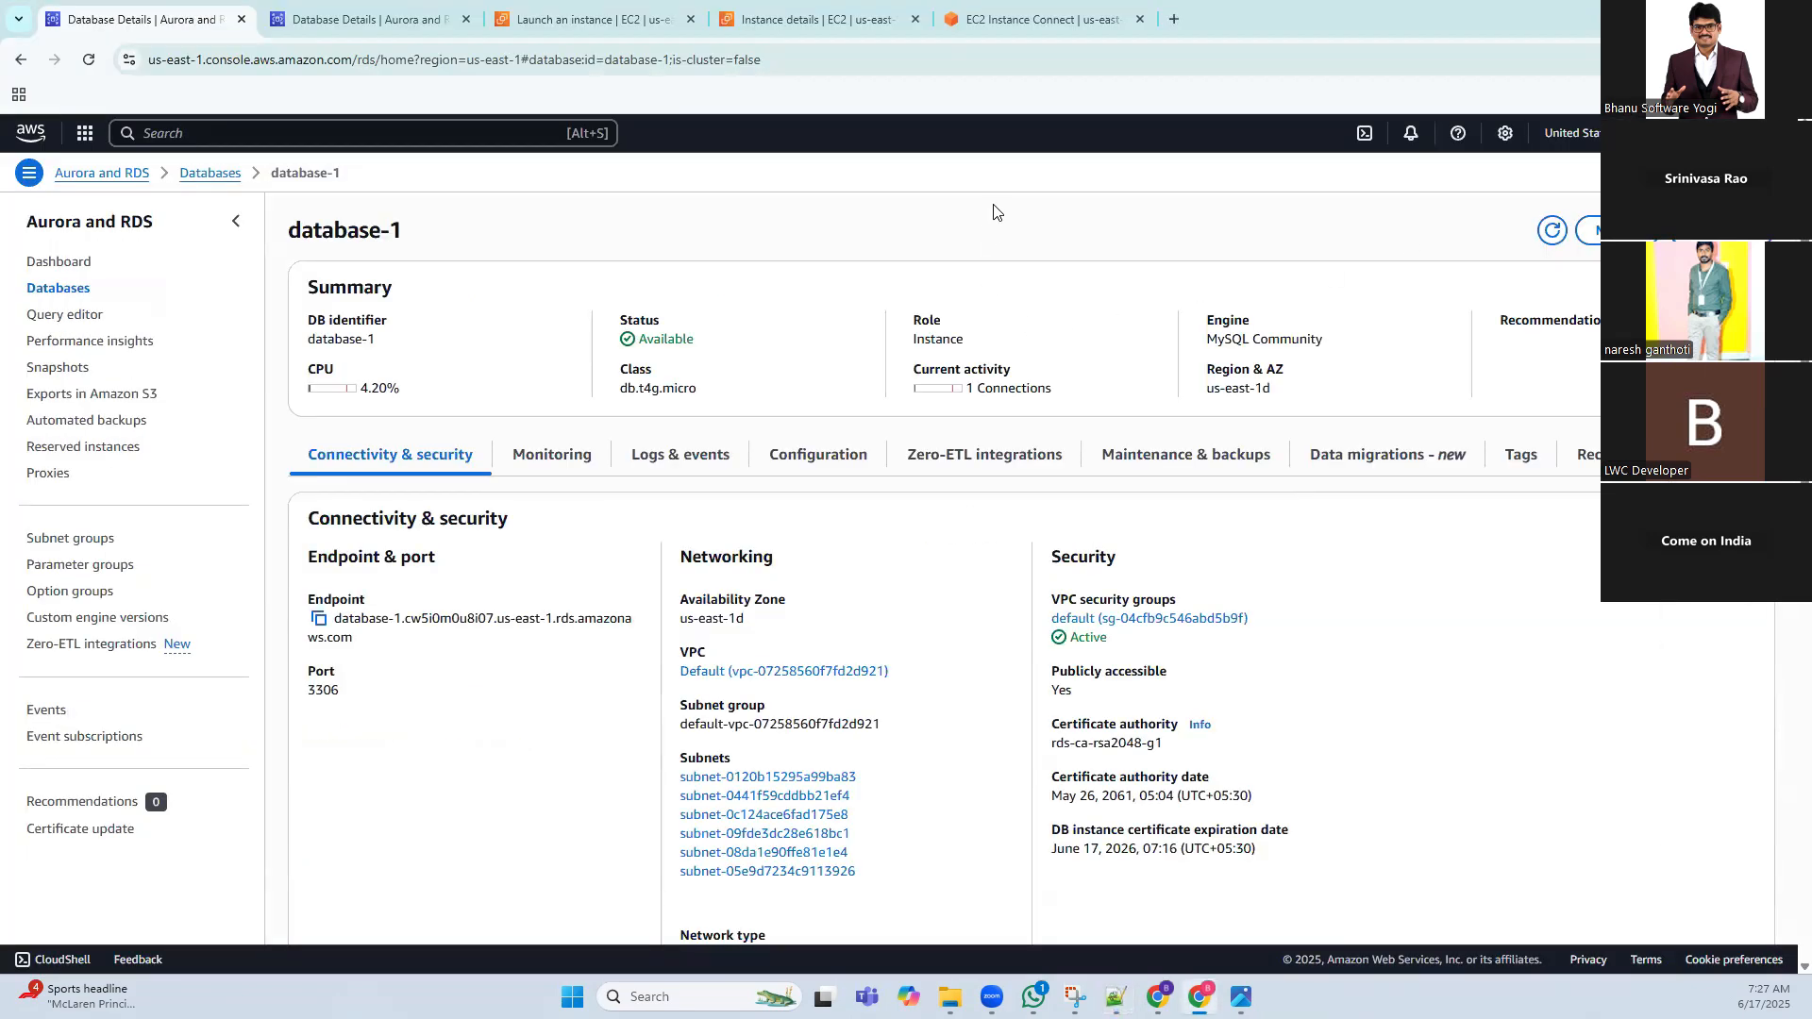
left_click(1013, 21)
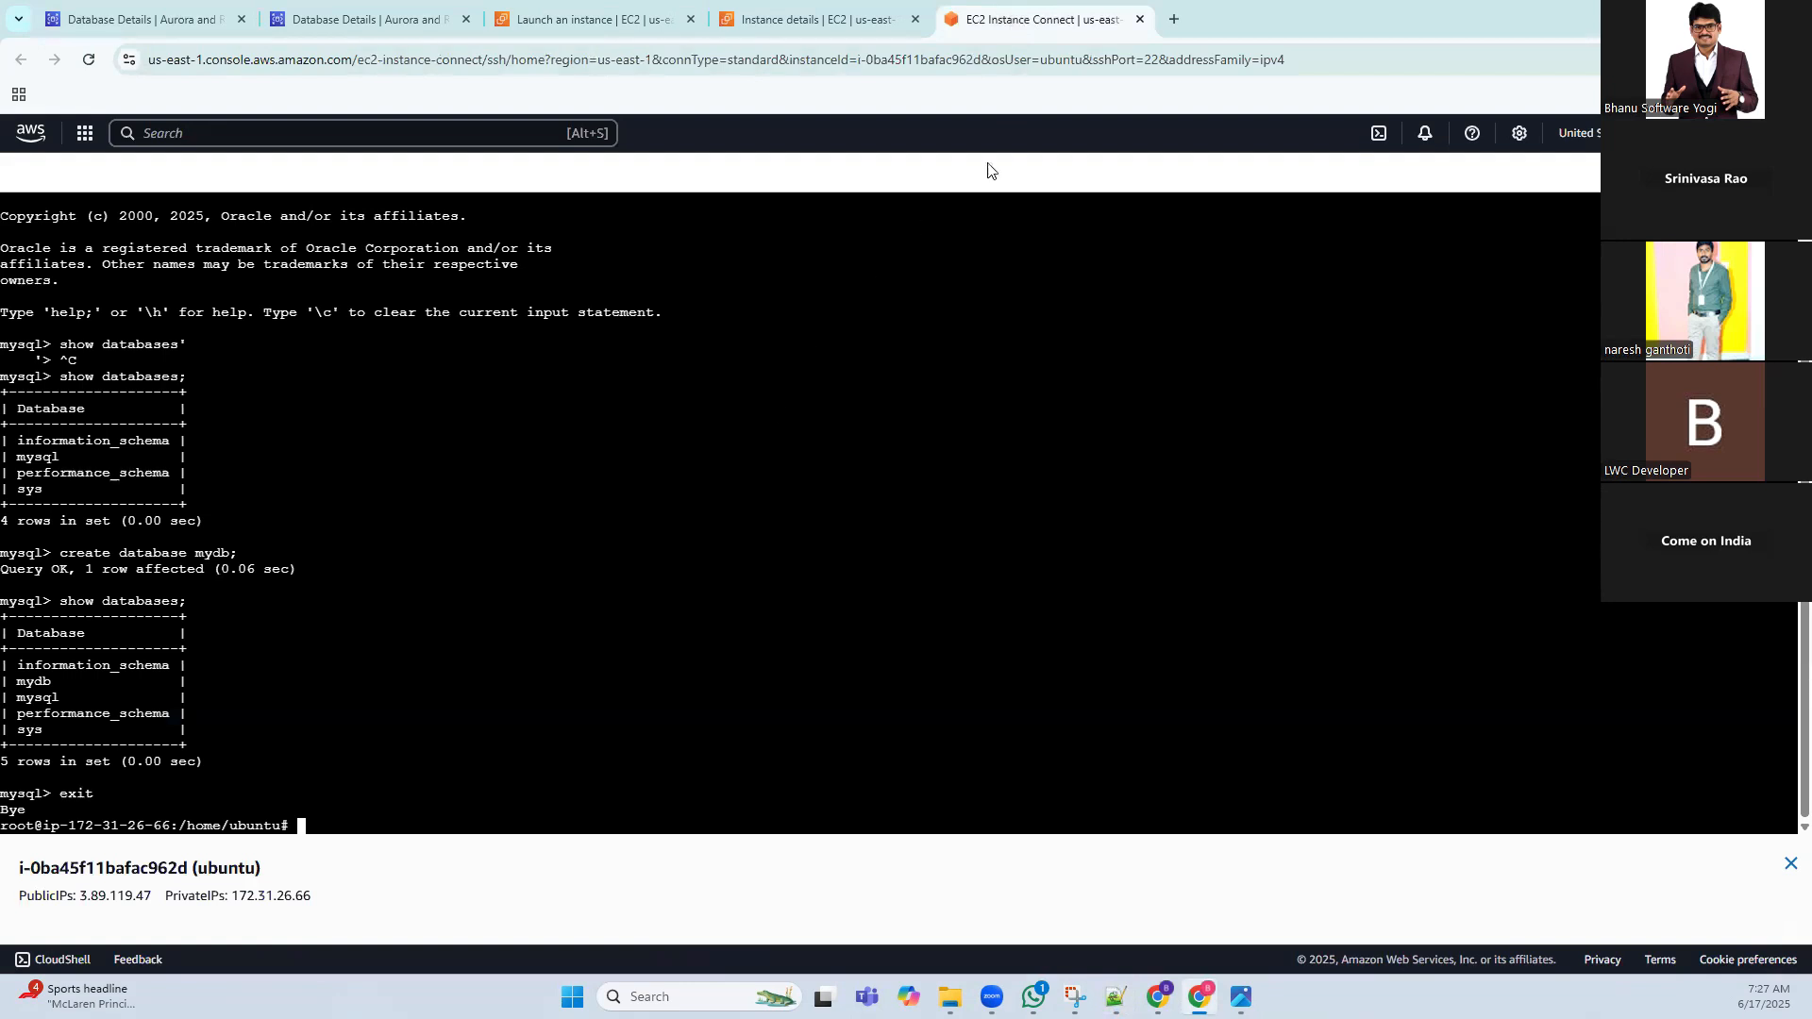
left_click(1139, 19)
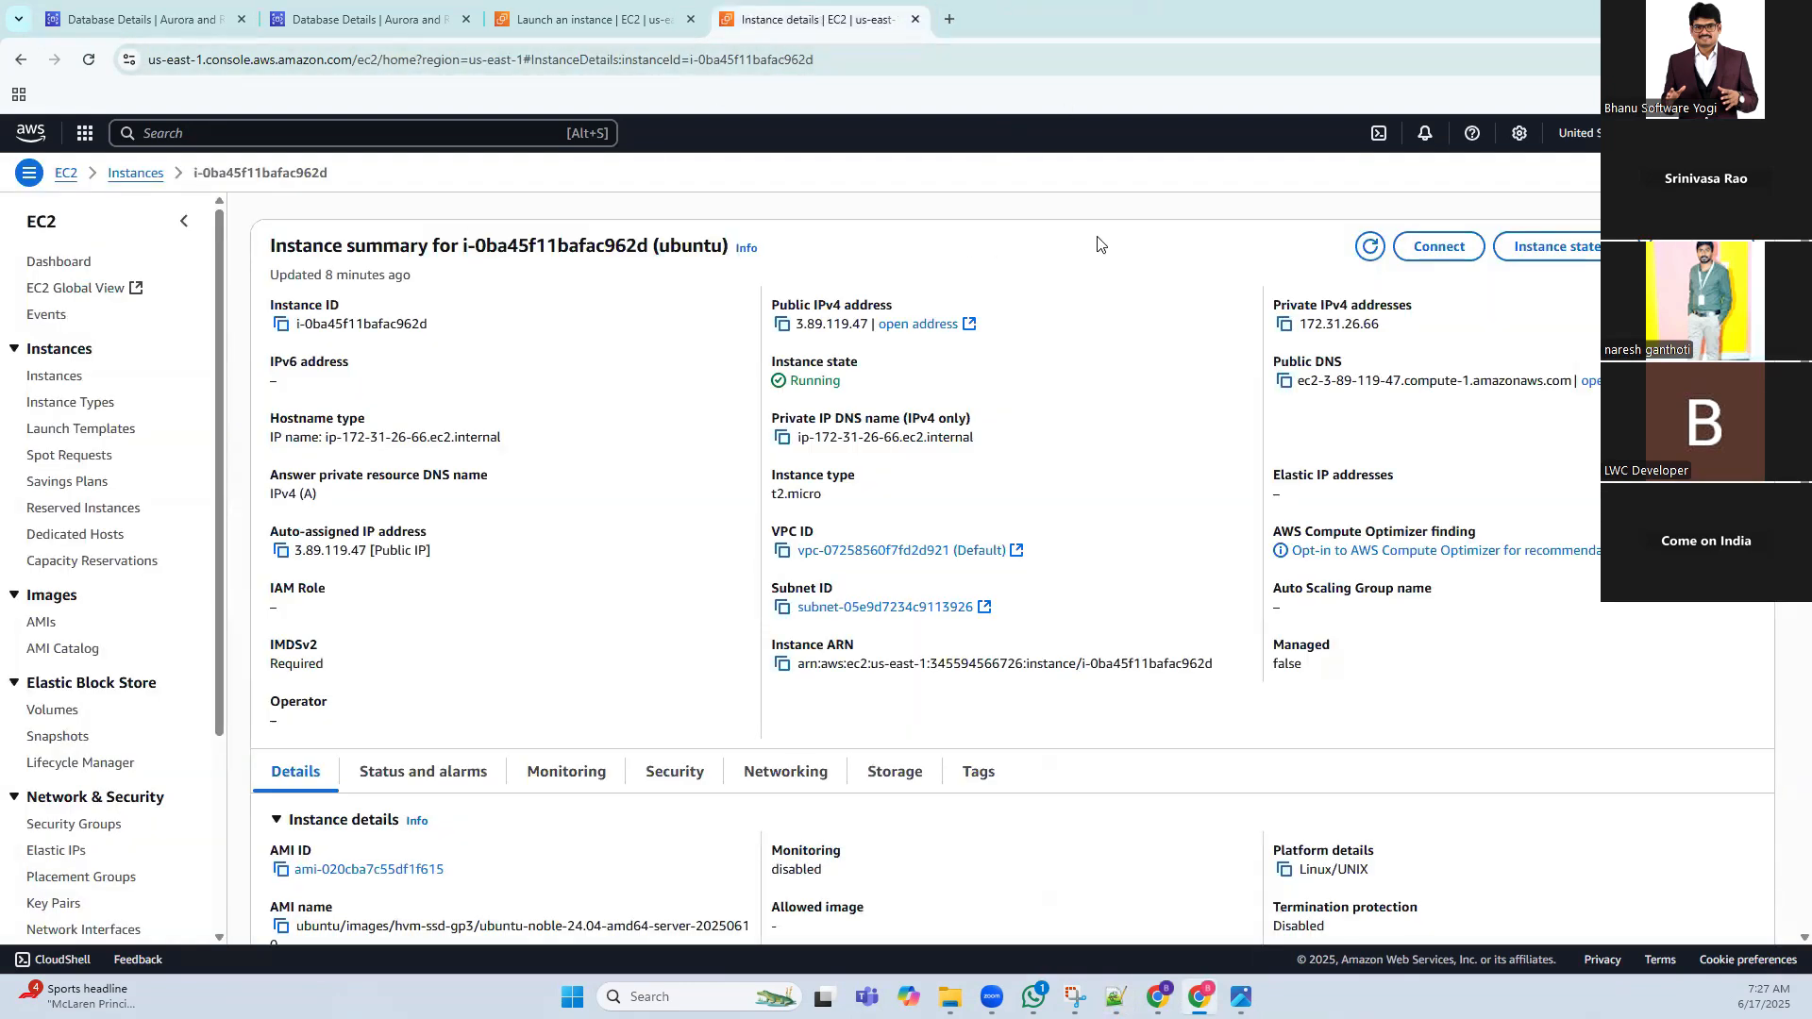
left_click(1570, 251)
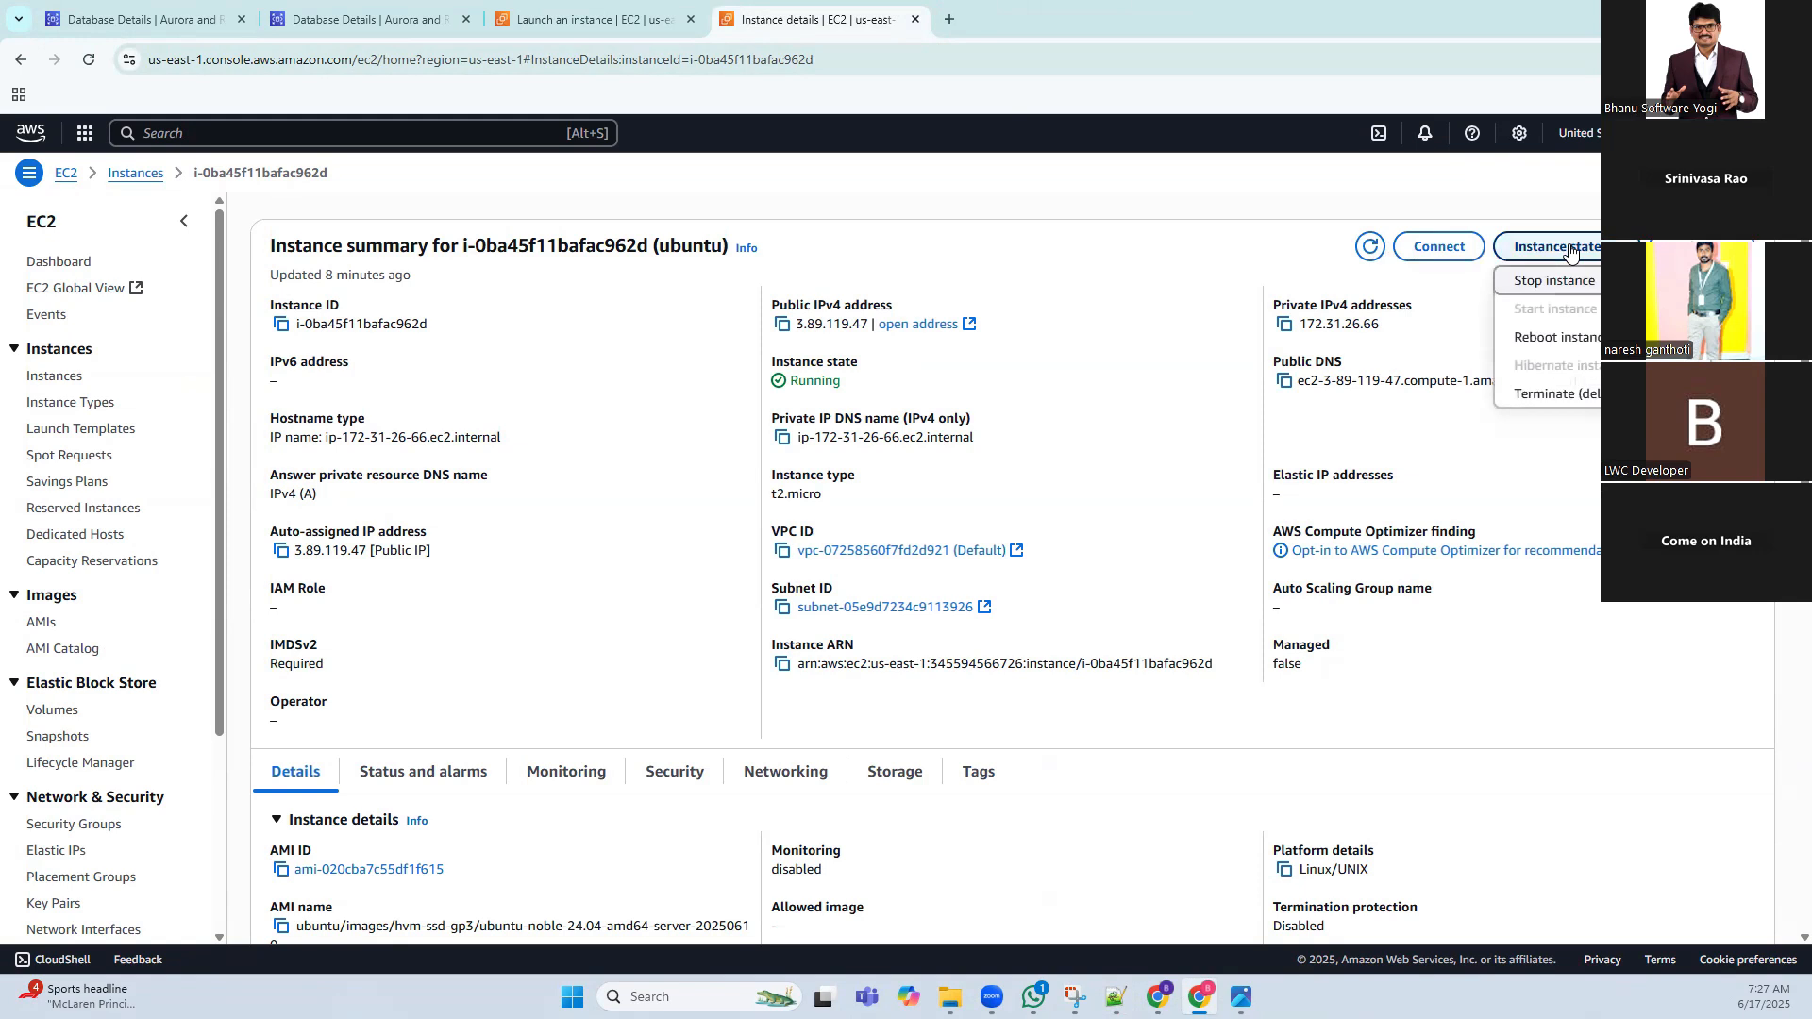
left_click(1574, 394)
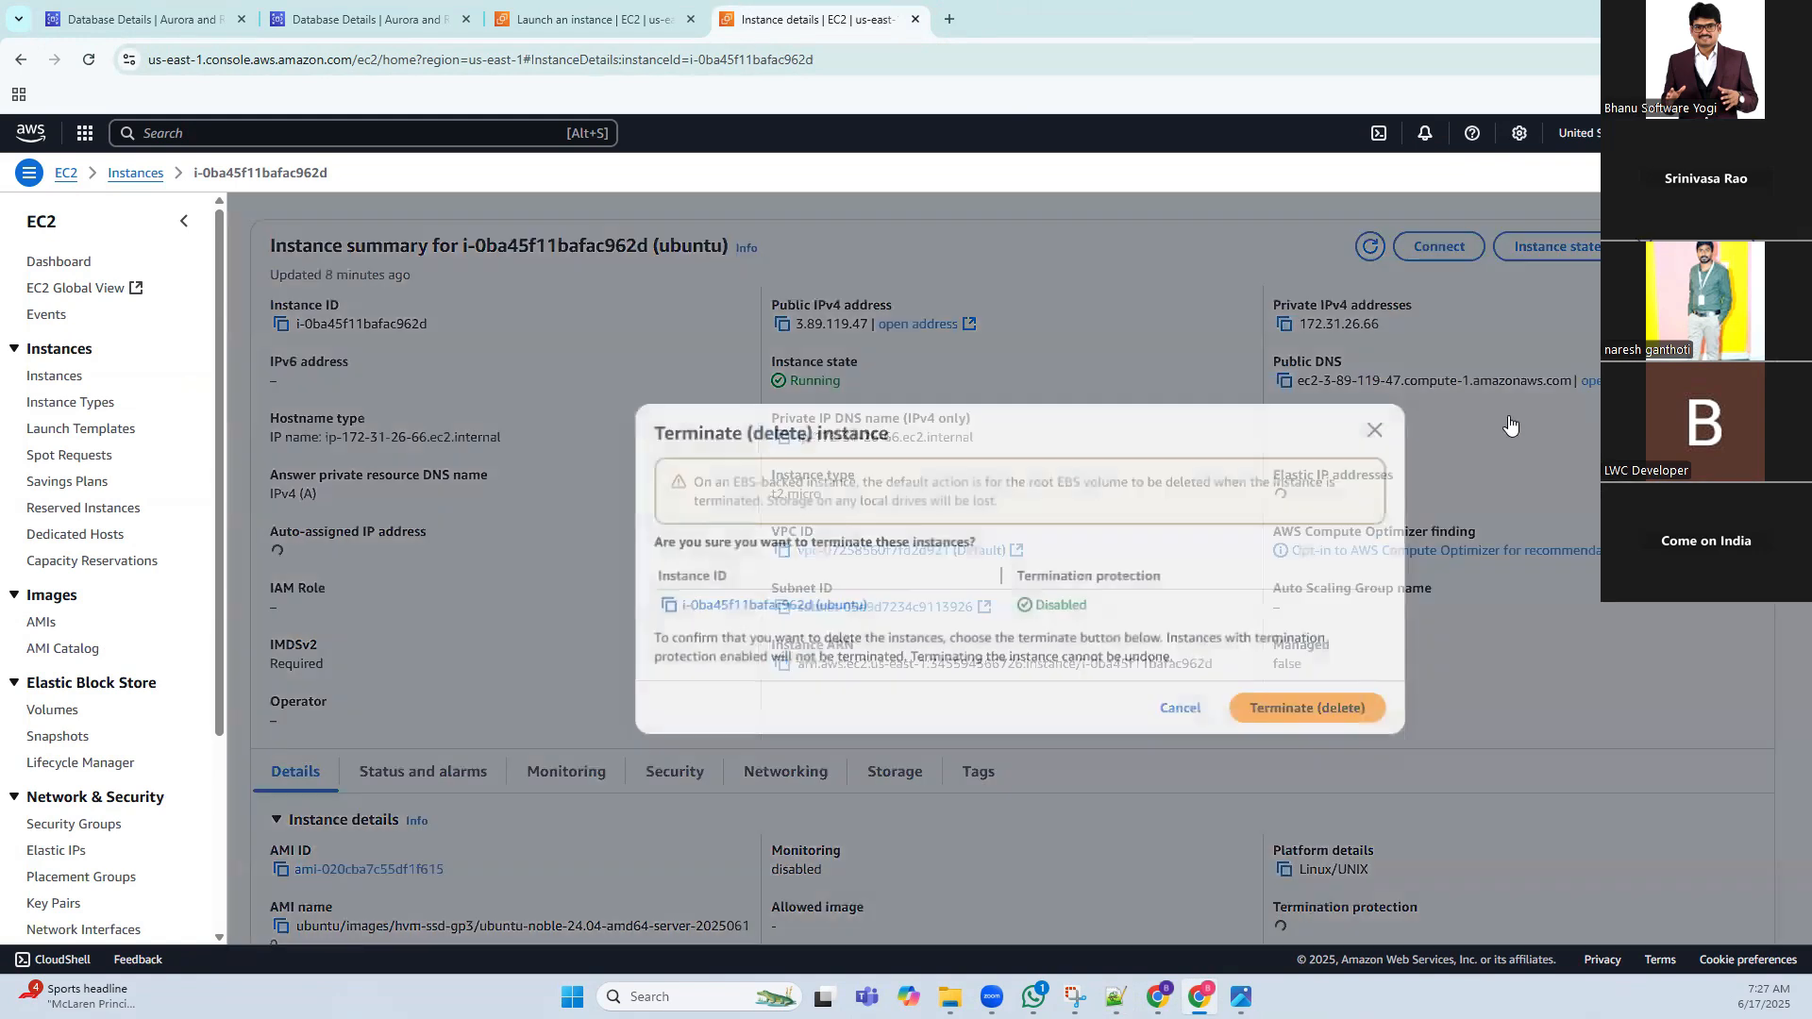
left_click(1296, 717)
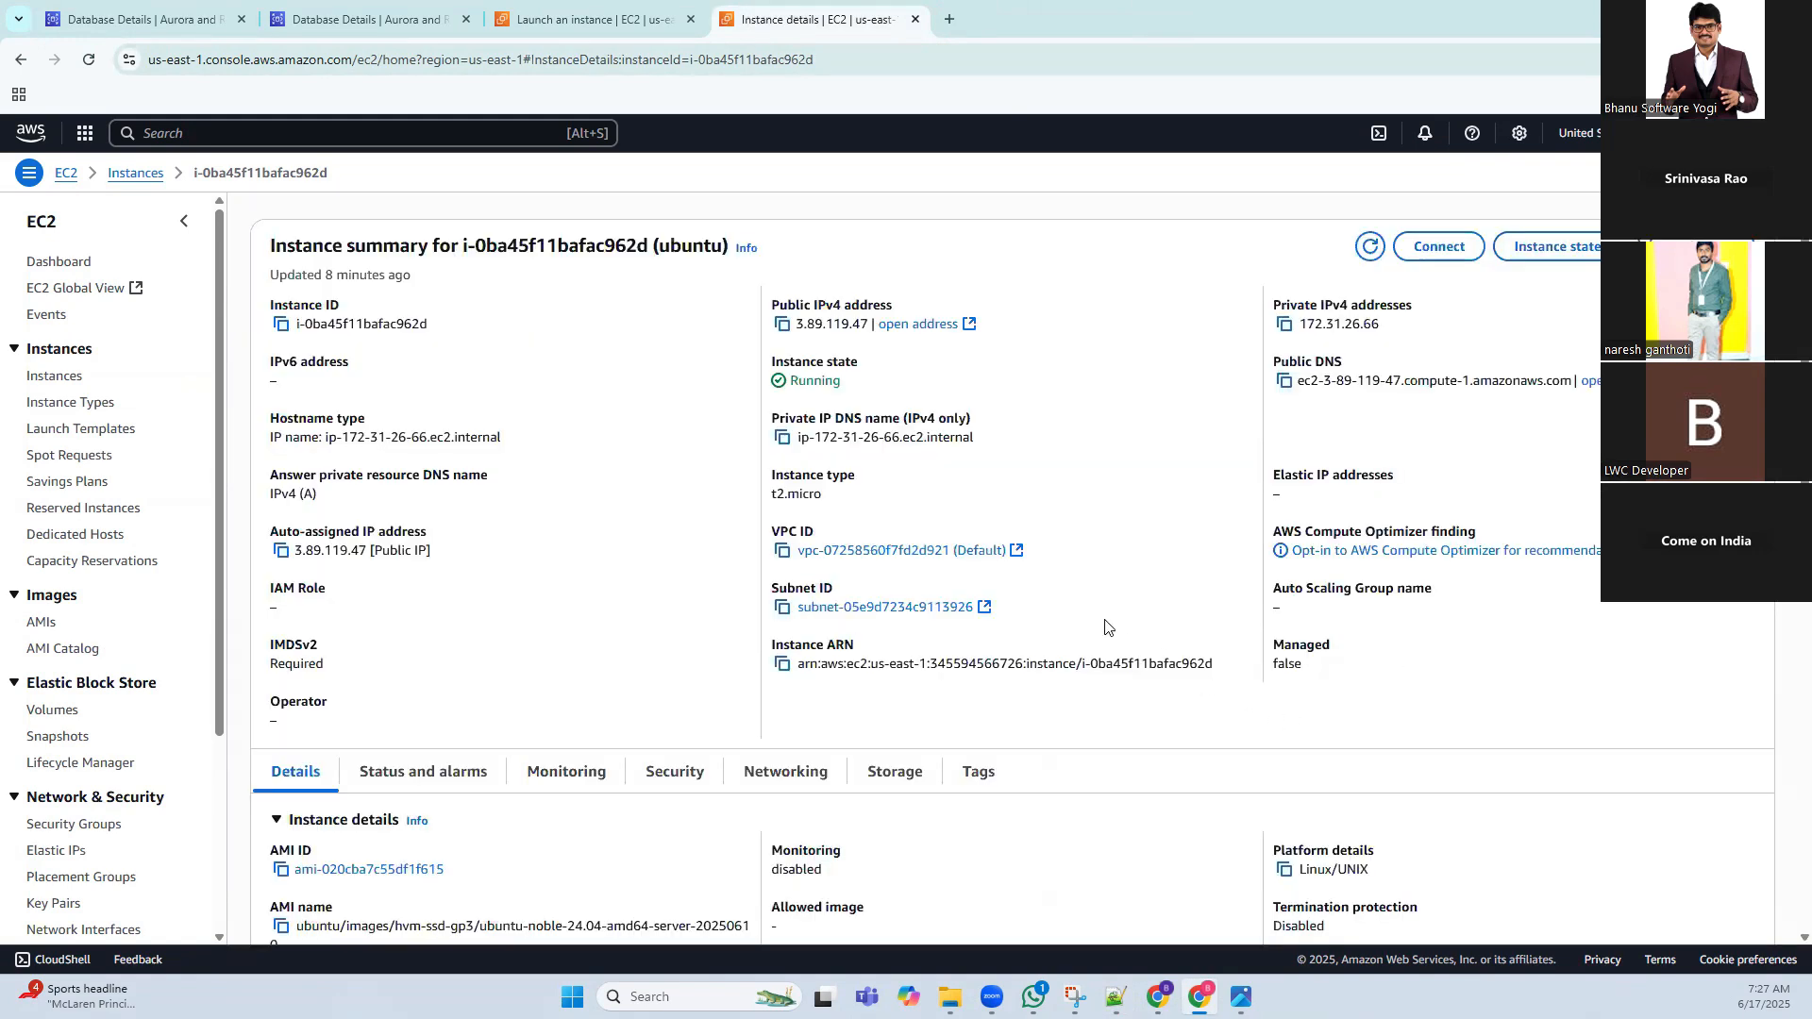
Start deleting the RDS instance database-1, with the final snapshot and retained automated backups both disabled
left_click(149, 19)
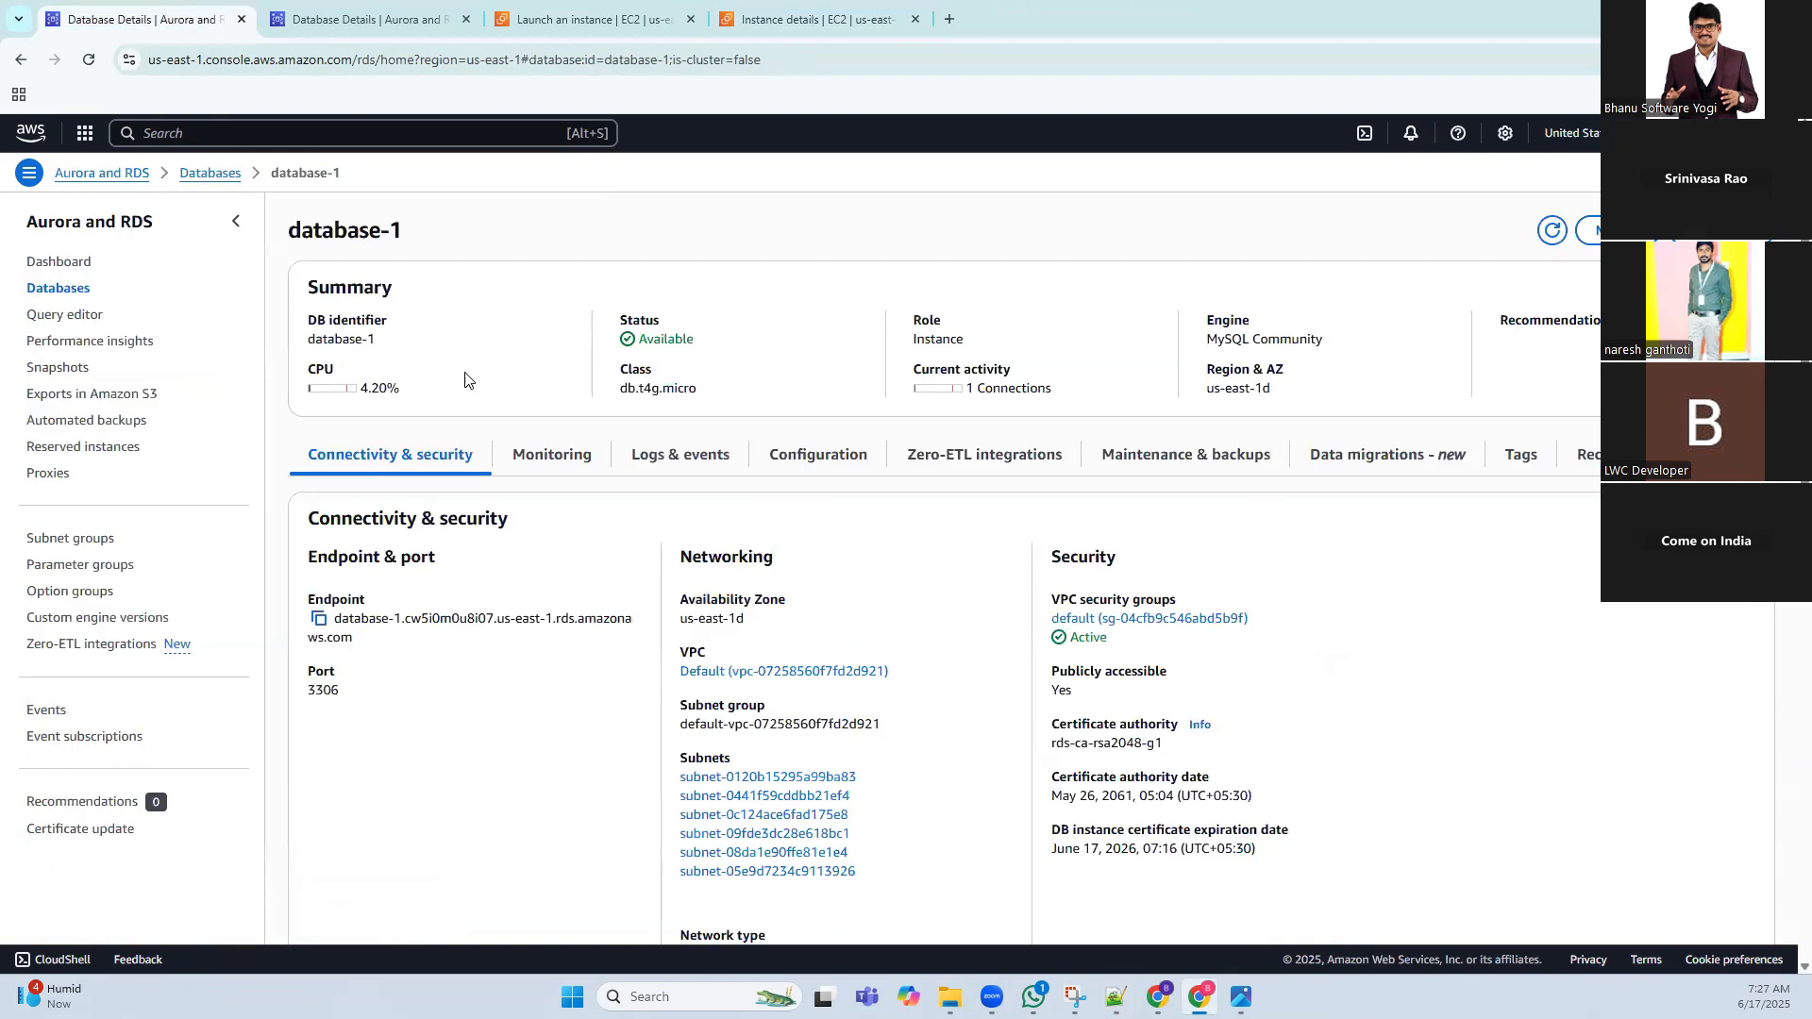
left_click(1721, 230)
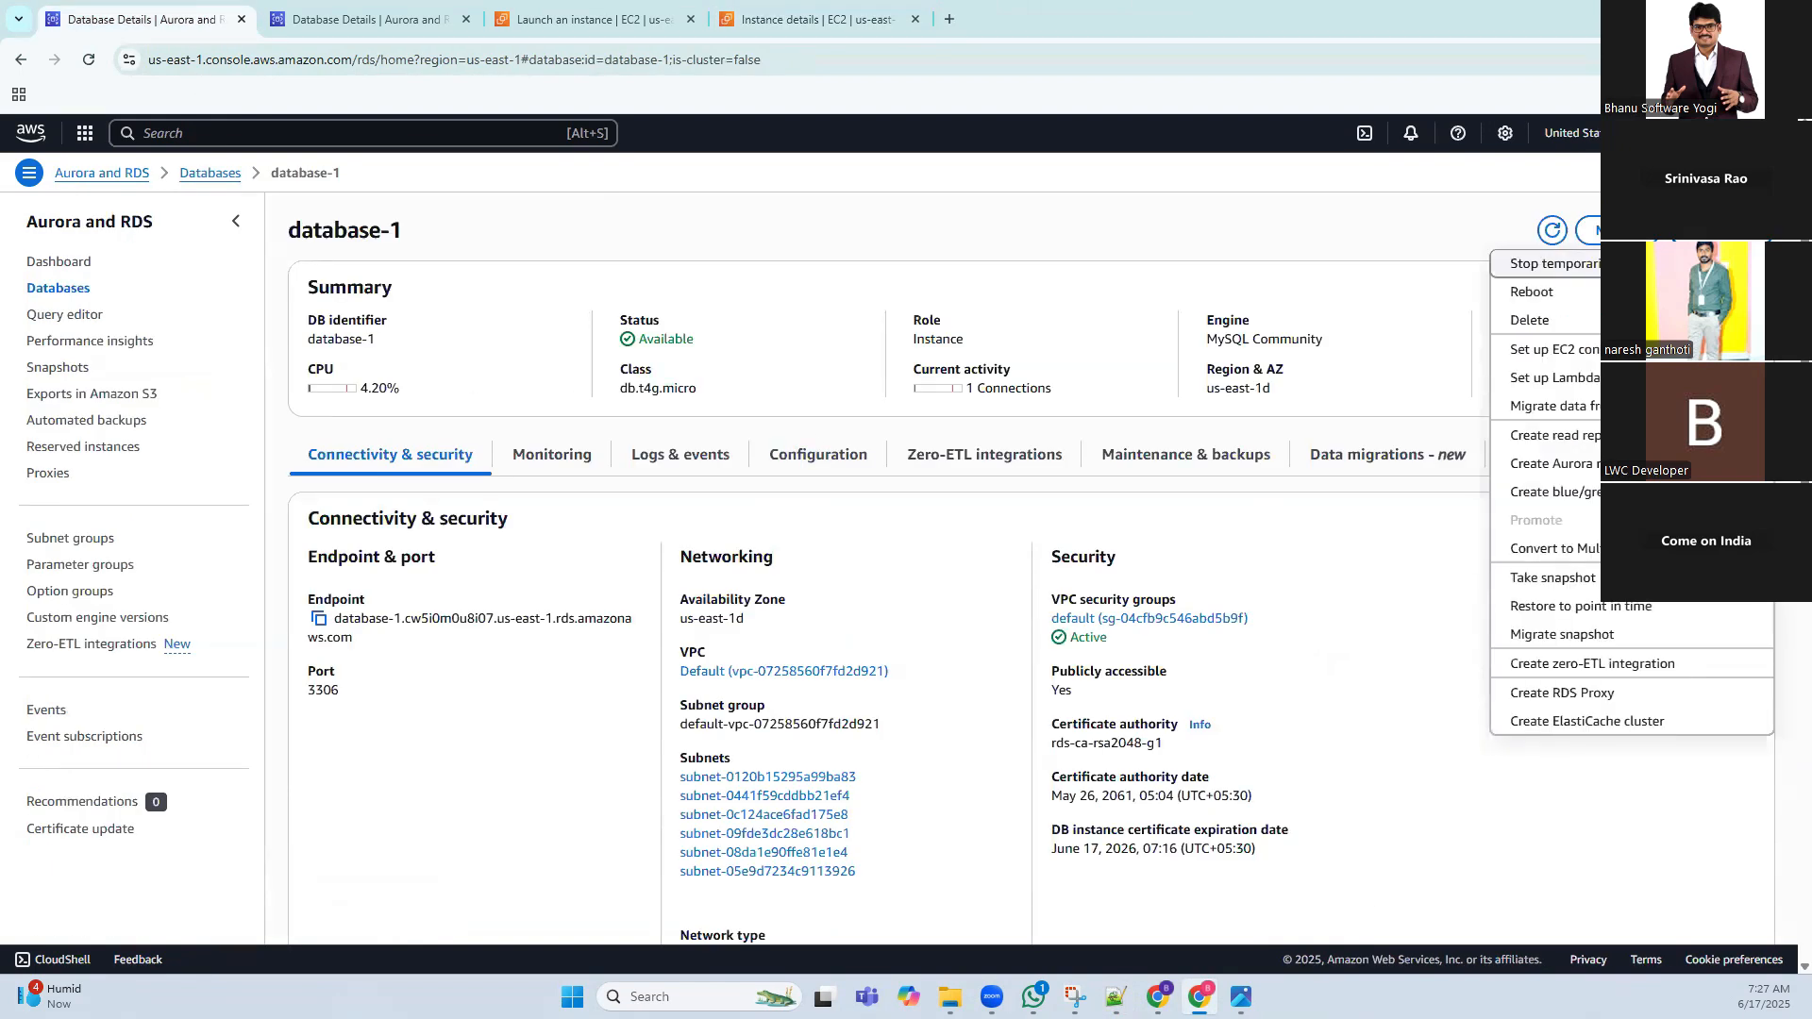
left_click(1530, 320)
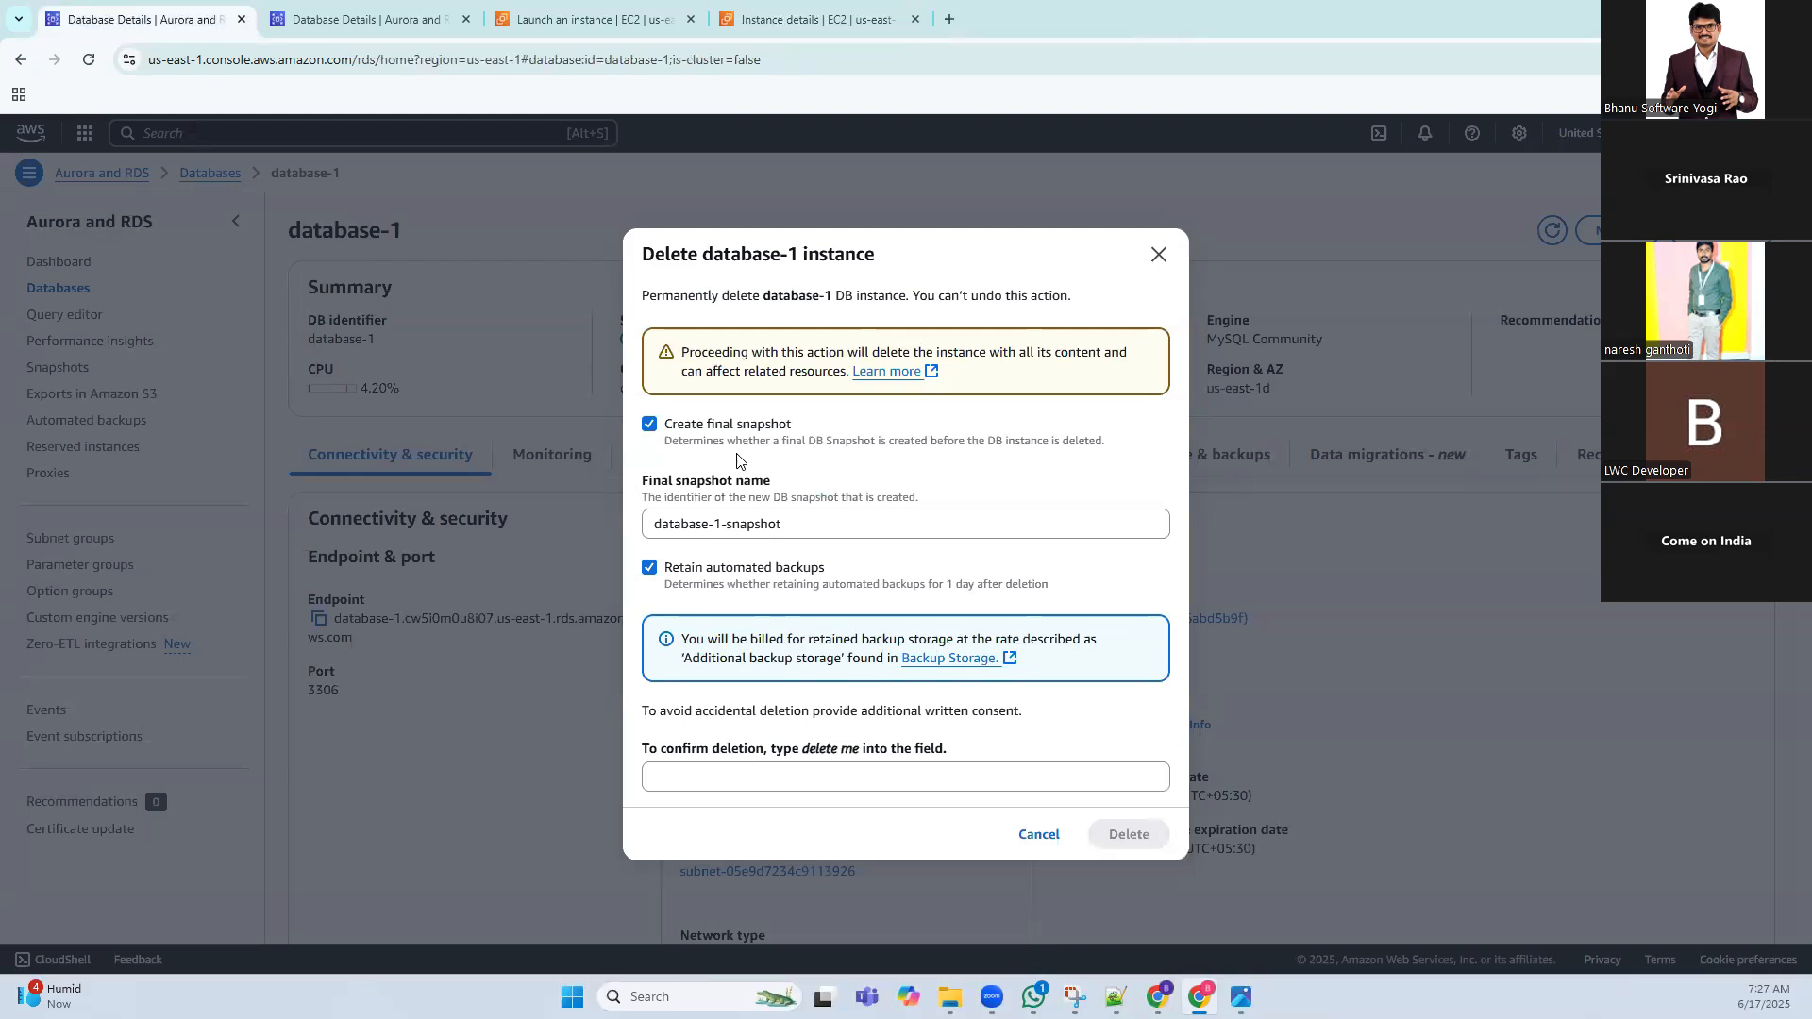
left_click(649, 424)
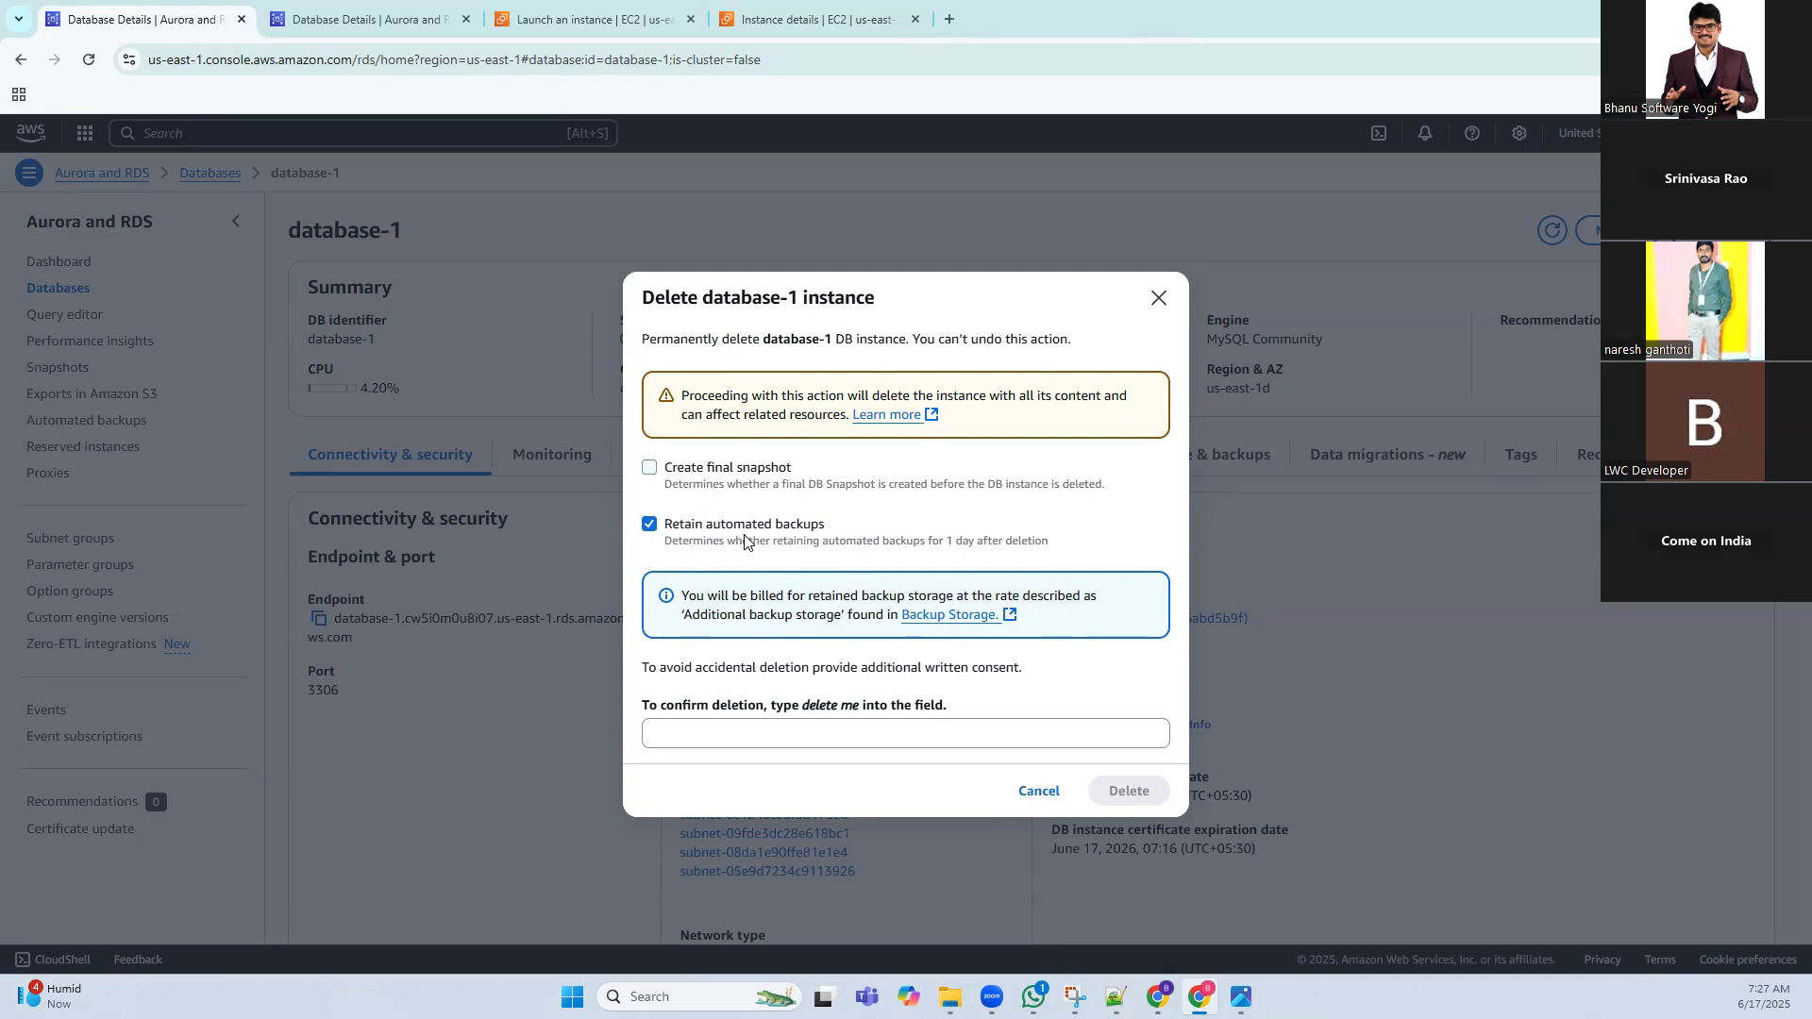
left_click(650, 525)
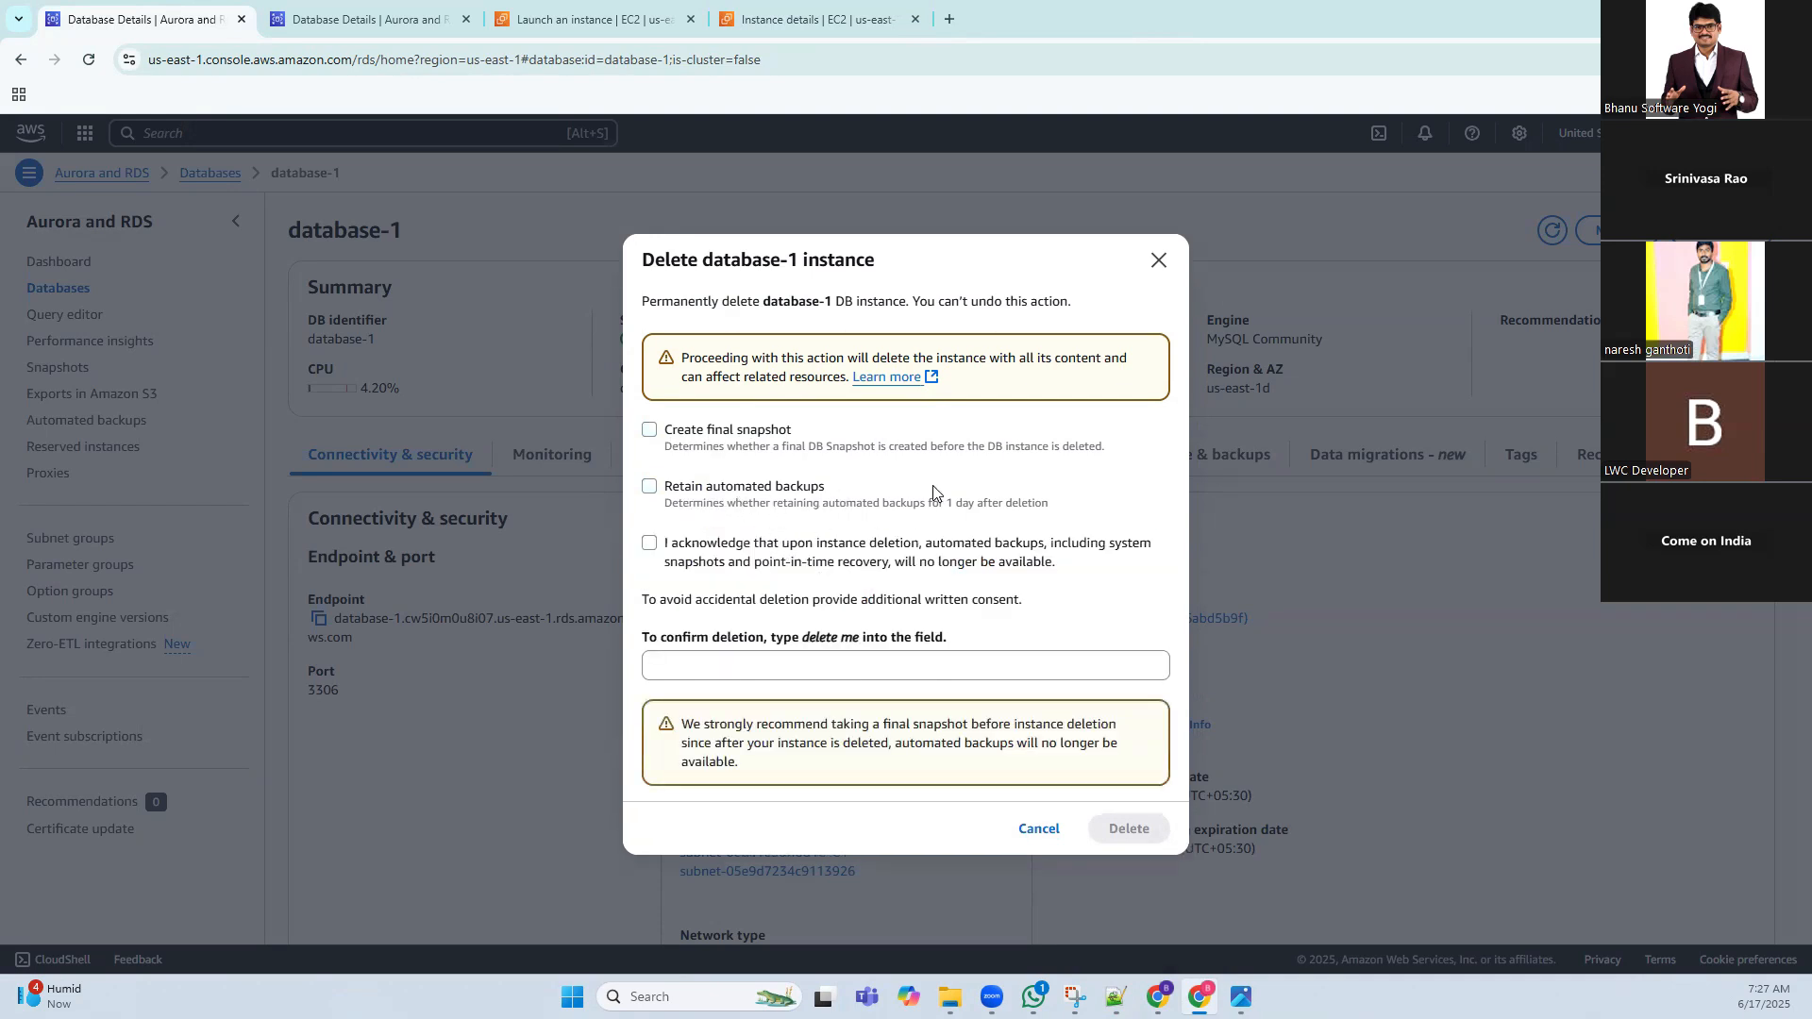
Acknowledge the loss of backups, confirm deletion of database-1 with "delete me", and check the status of the EC2 instance and the database
left_click(649, 545)
left_click(899, 664)
type("delete me")
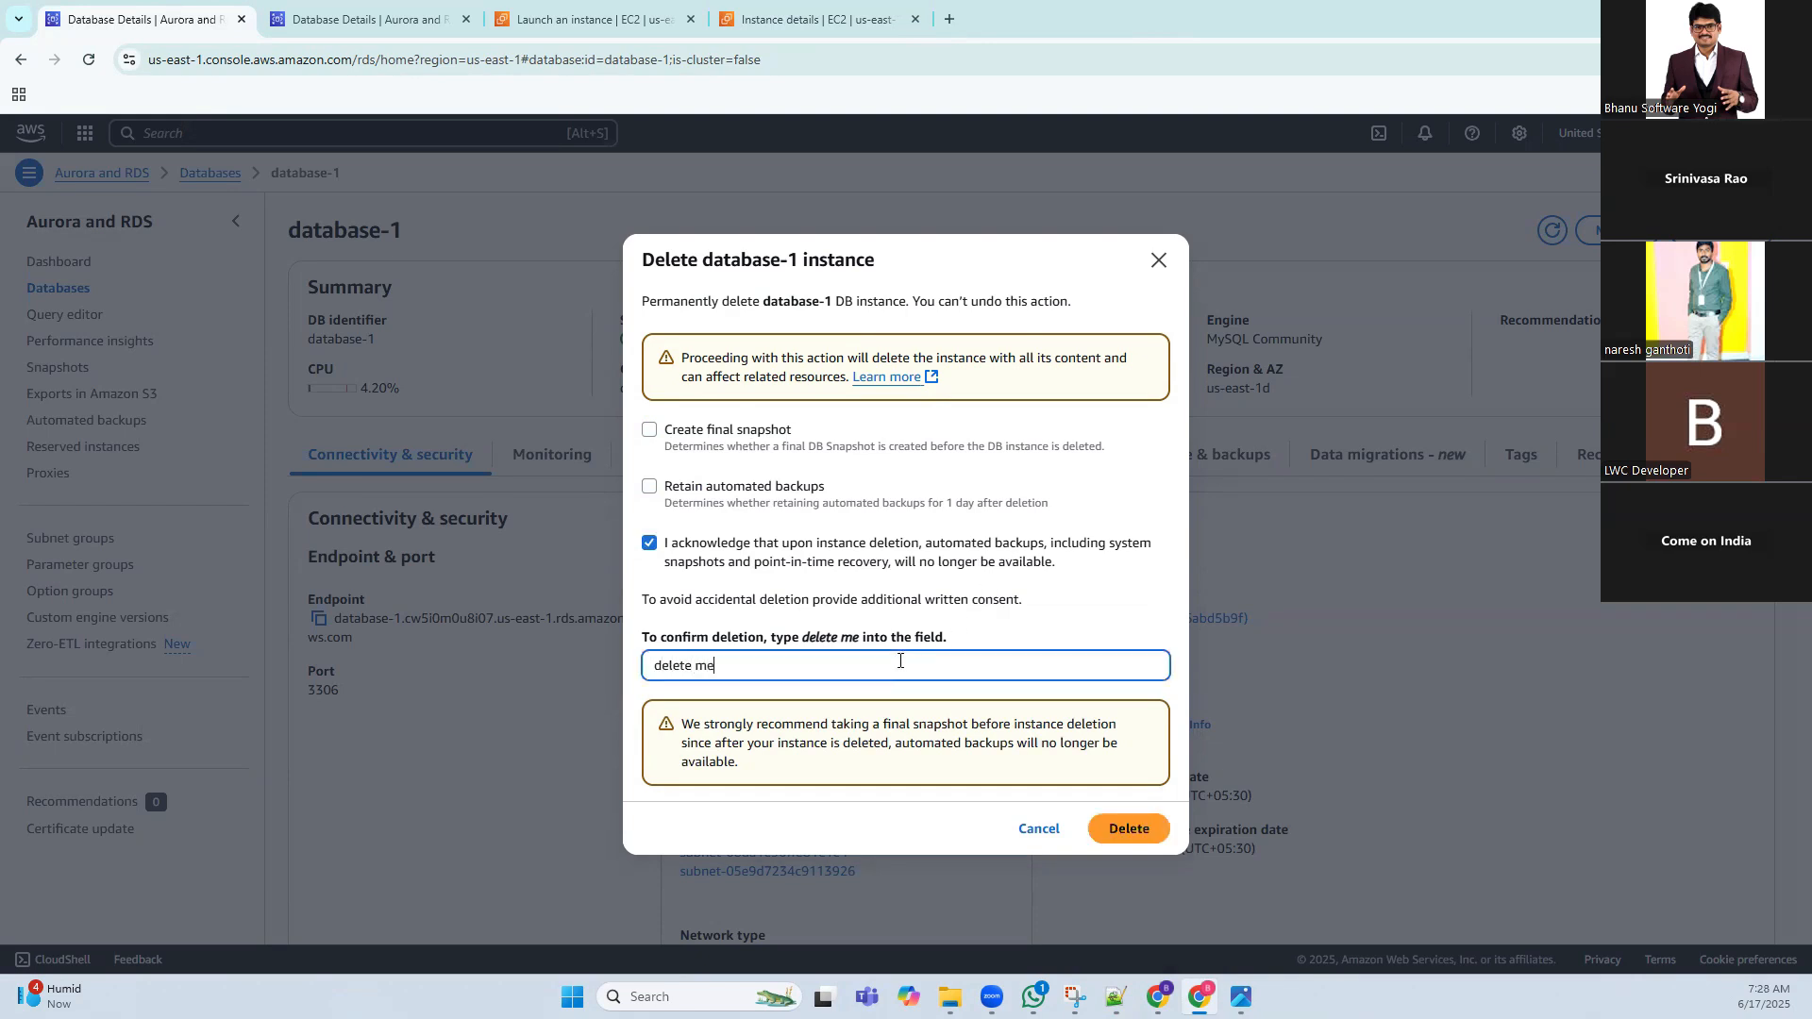
left_click(1151, 830)
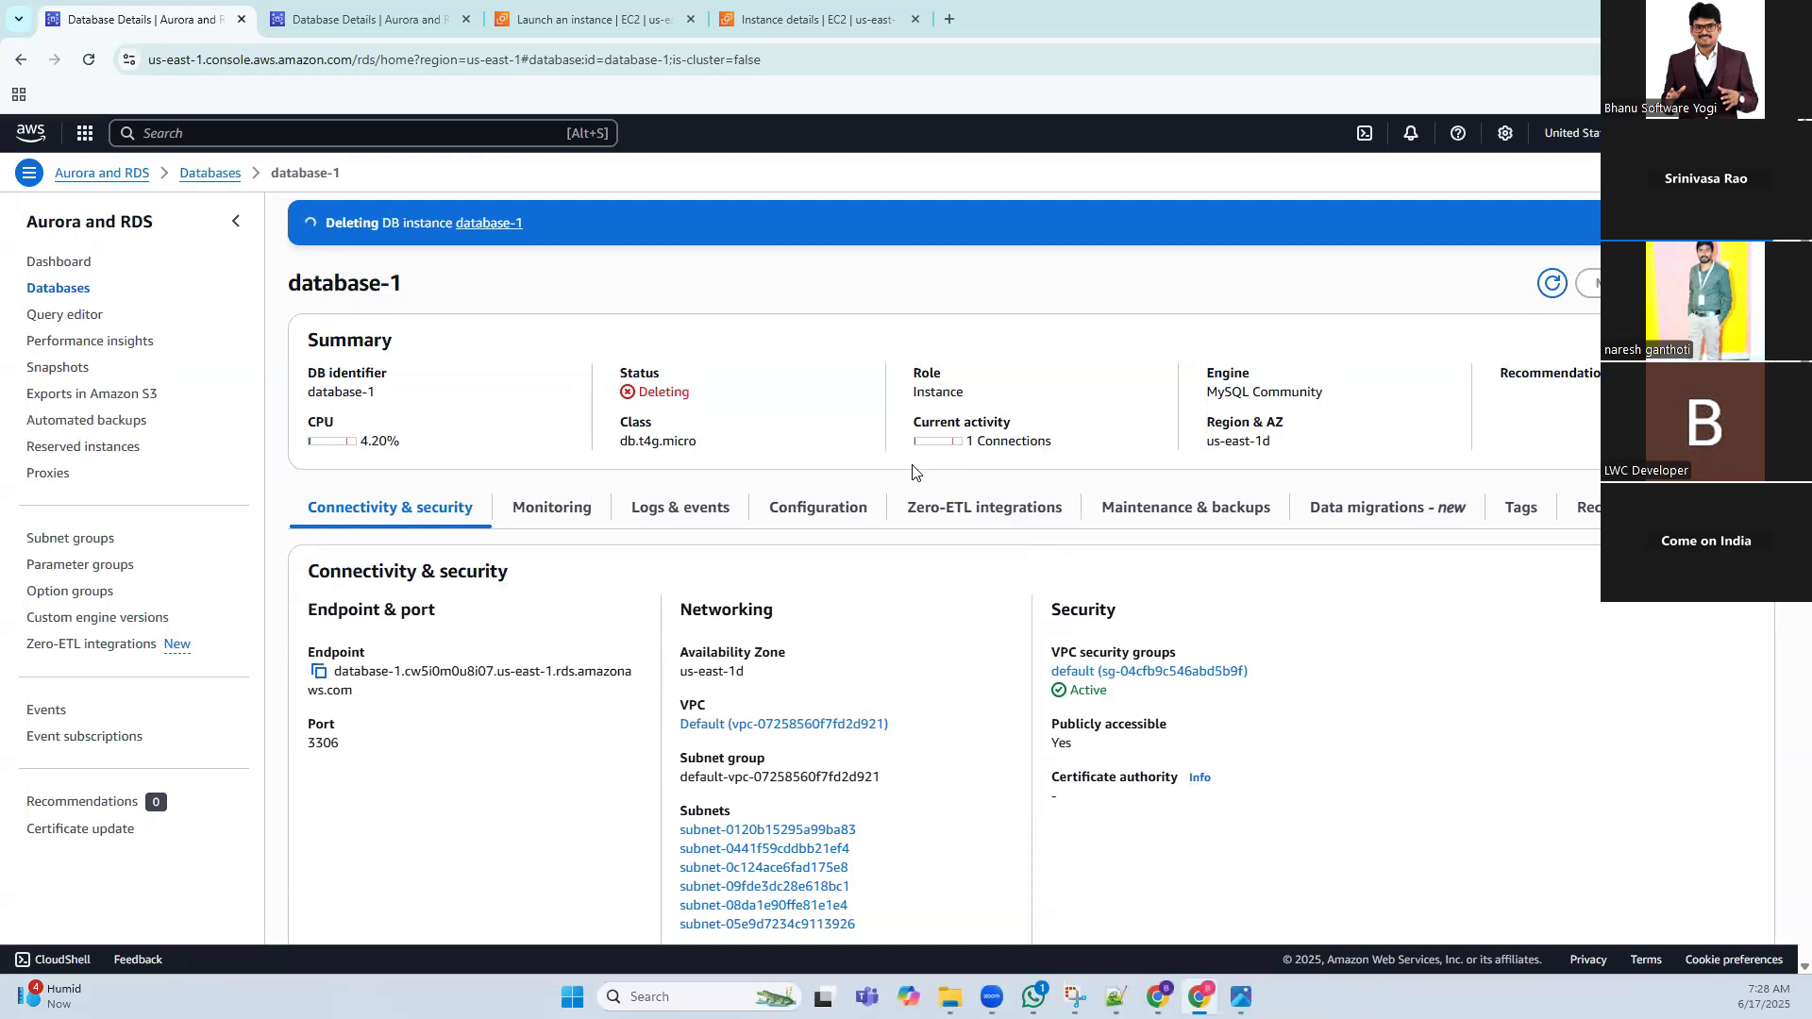
left_click(795, 26)
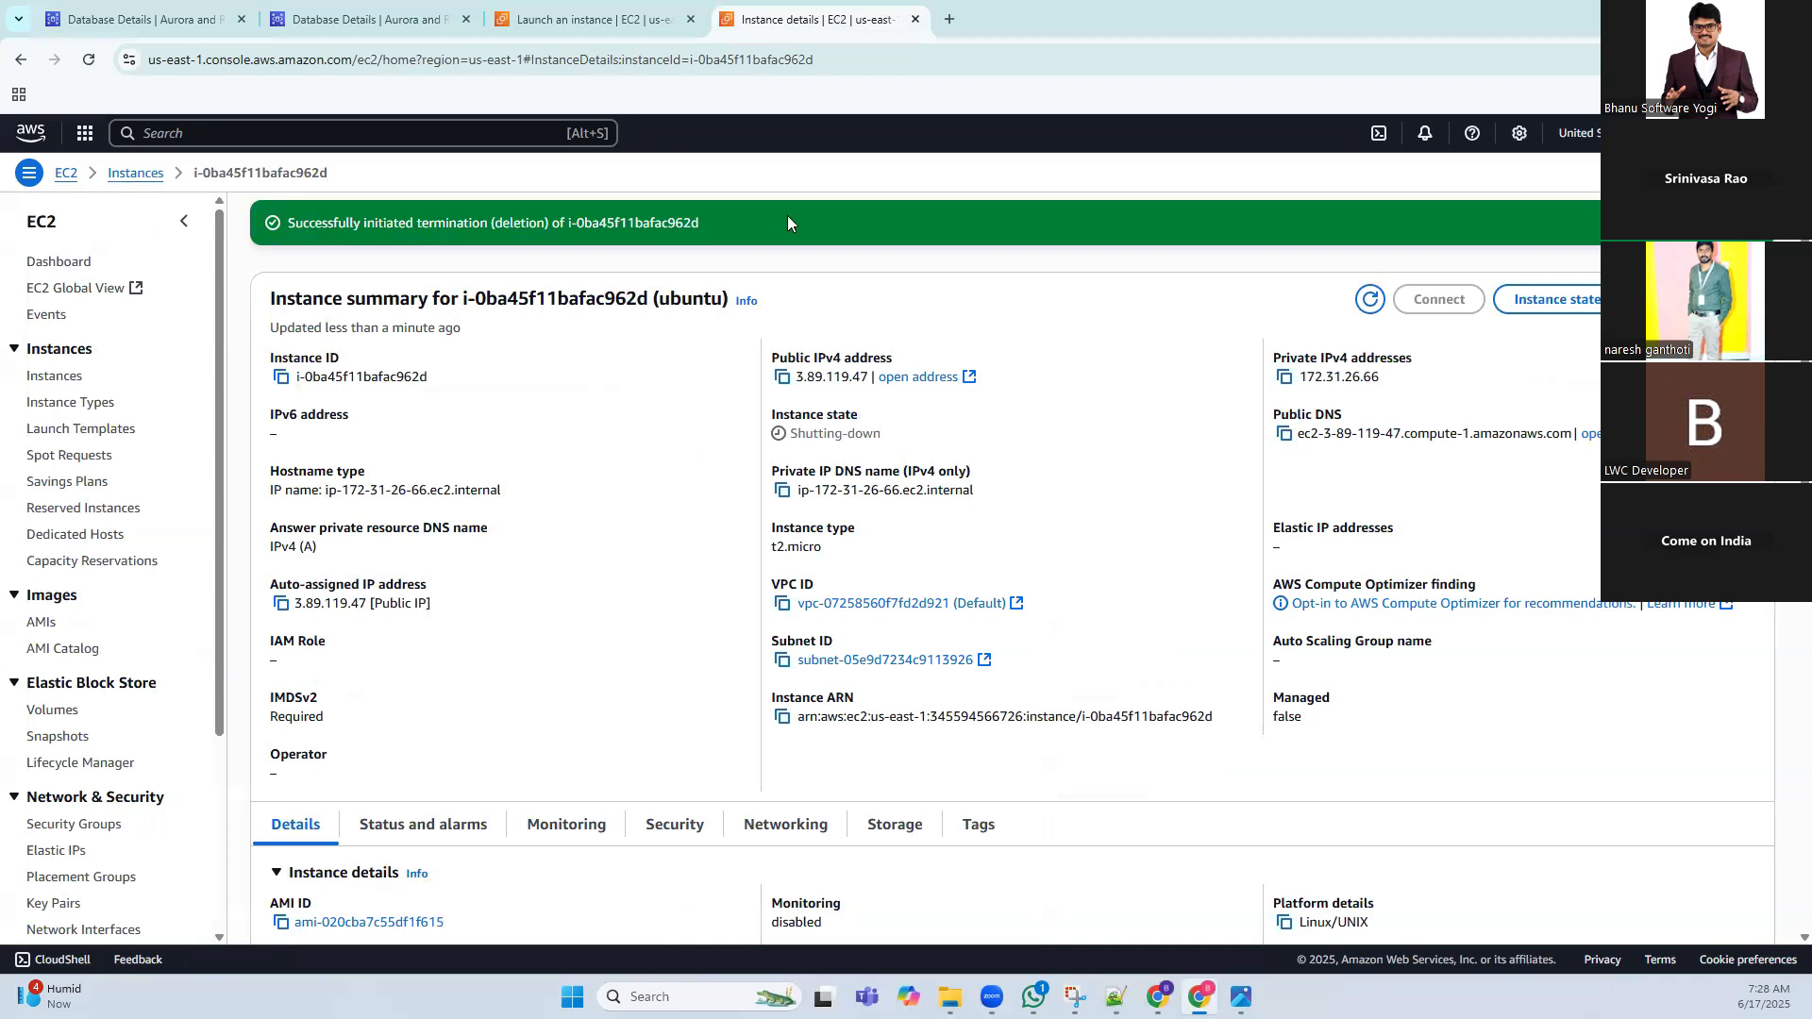
left_click(141, 19)
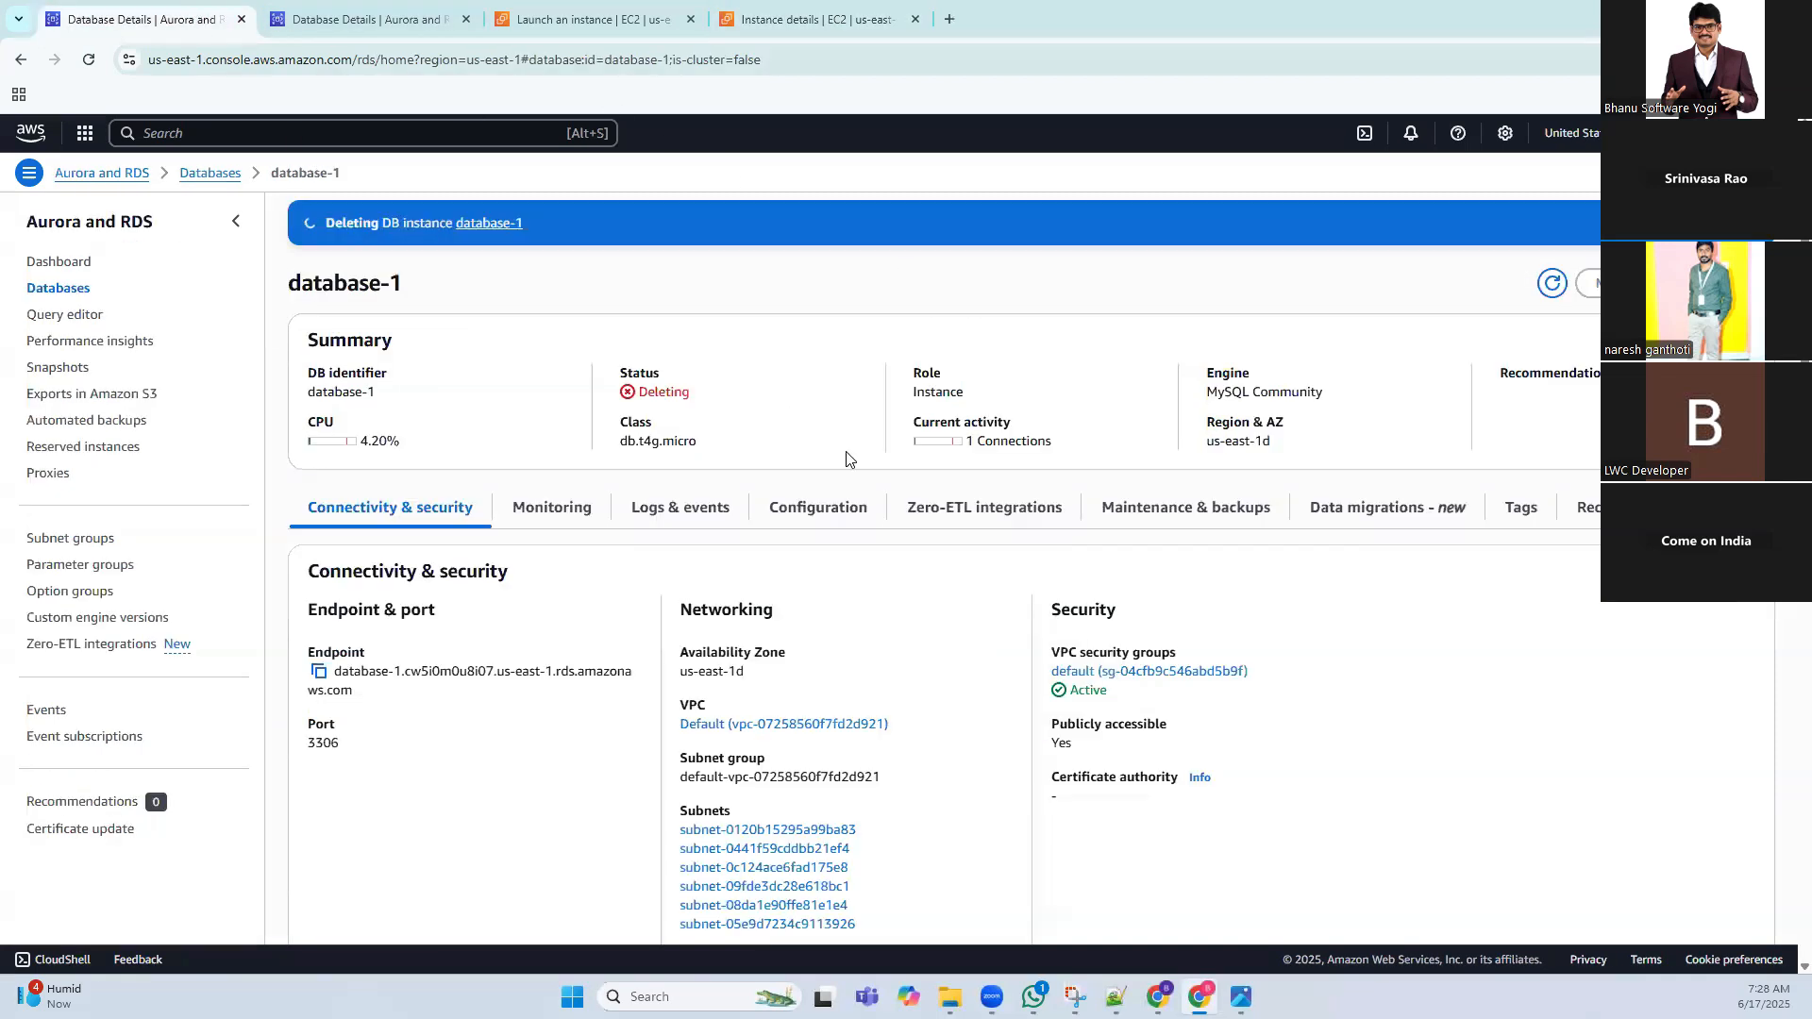